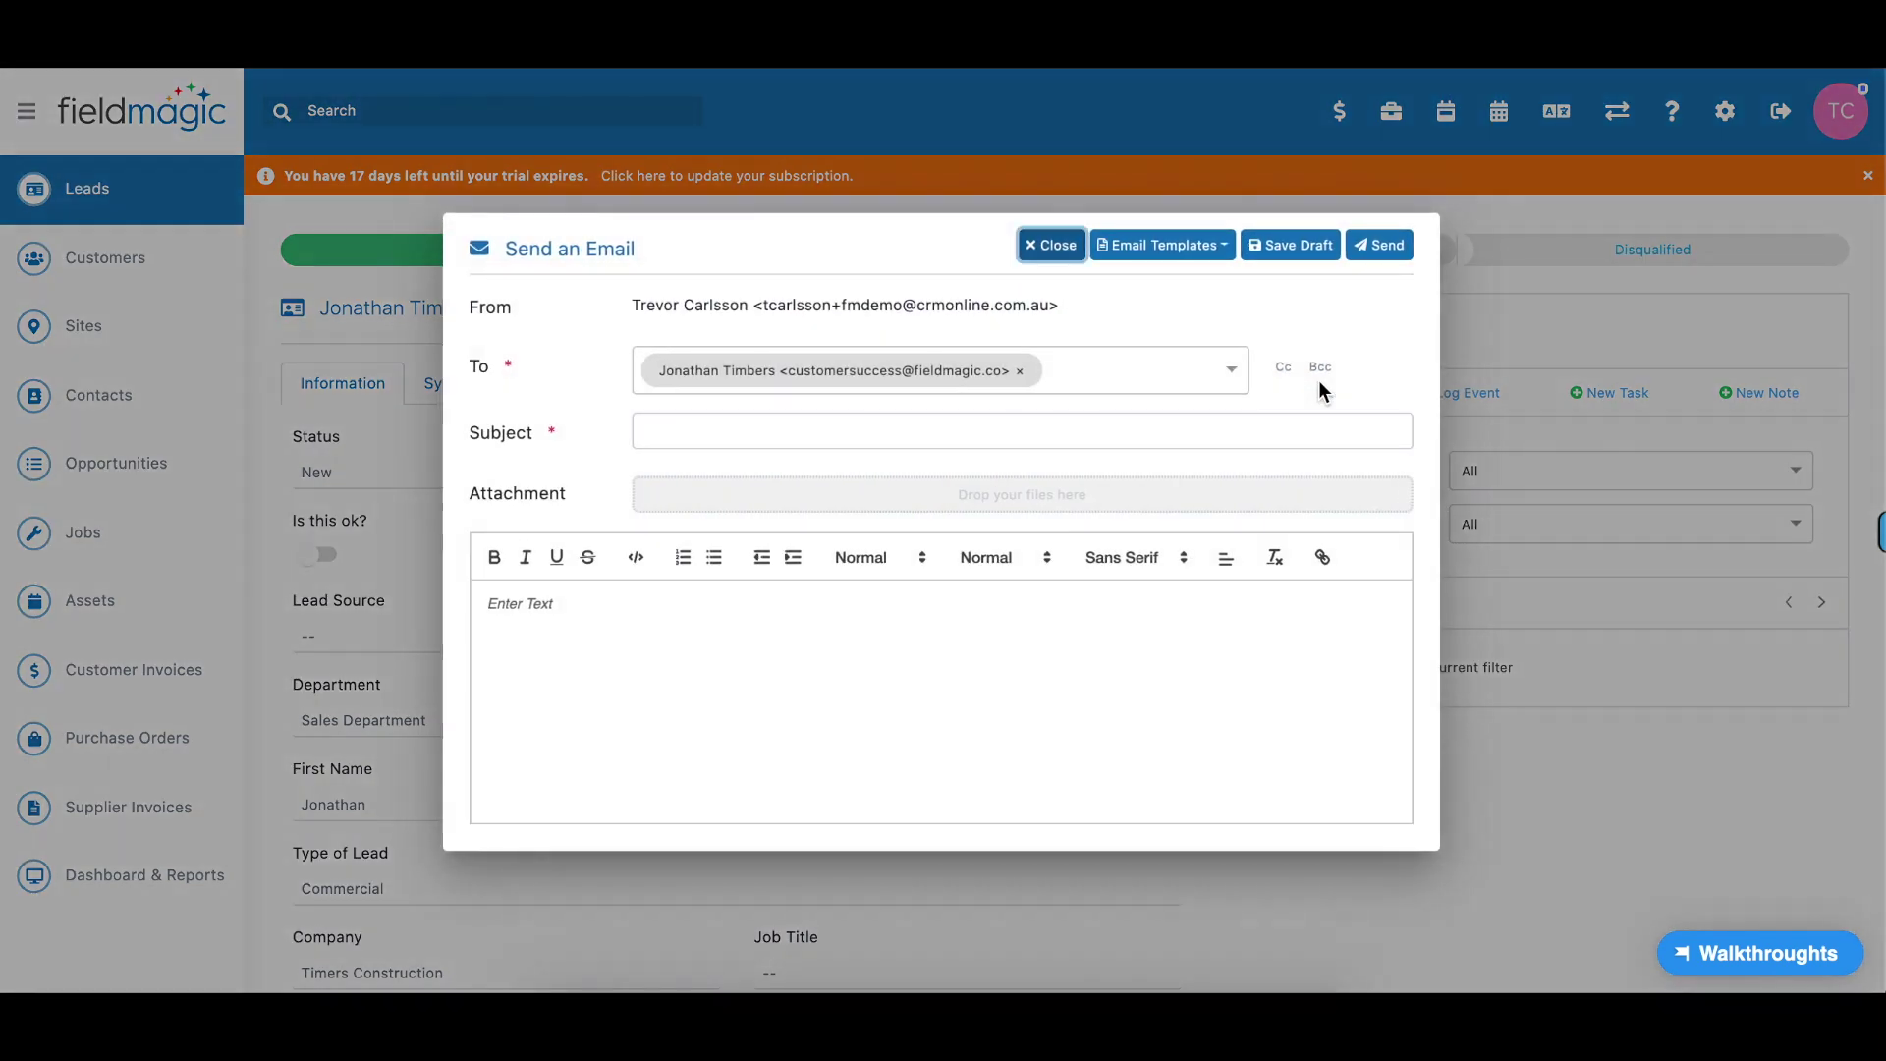
- Fill the lead's email from the Introductory Email Template in place of the started "Hi there," text, and send it
{"action": "left_click", "coordinate": [625, 633]}
{"action": "type", "text": "Hi there,"}
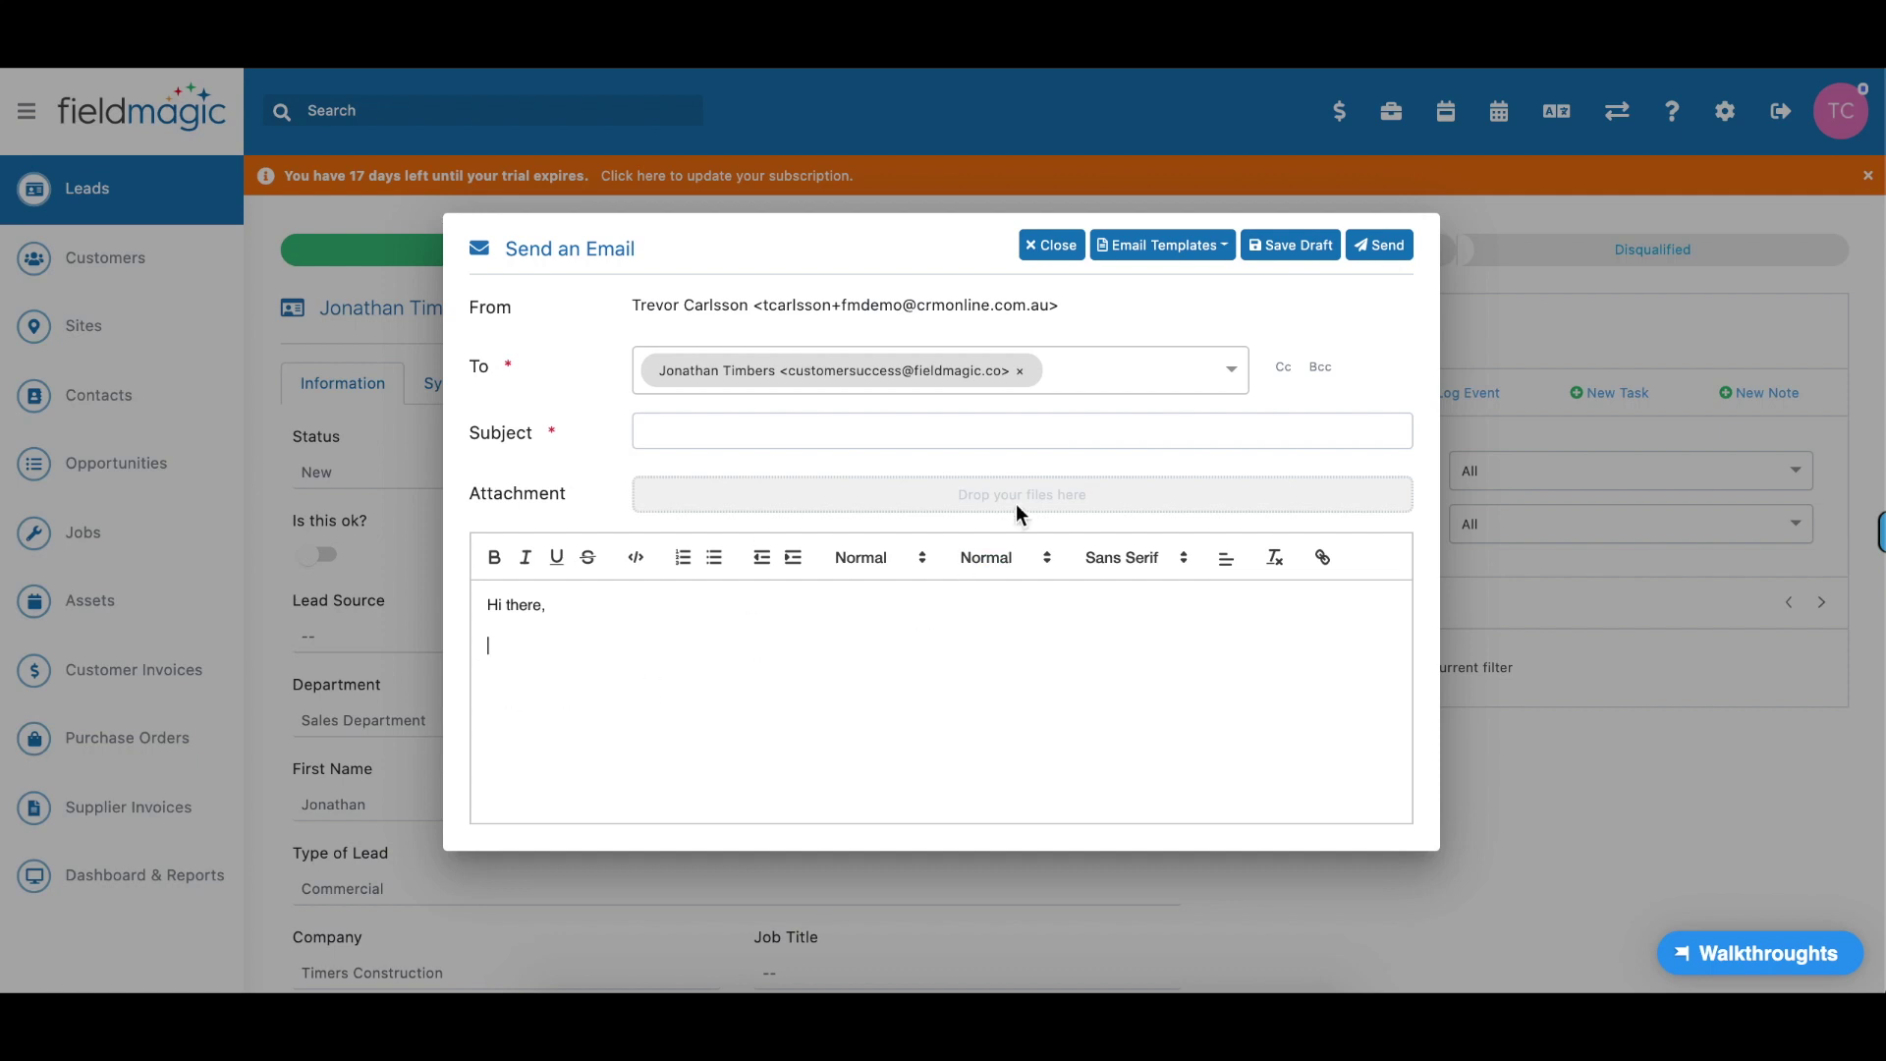
{"action": "left_click", "coordinate": [1217, 251]}
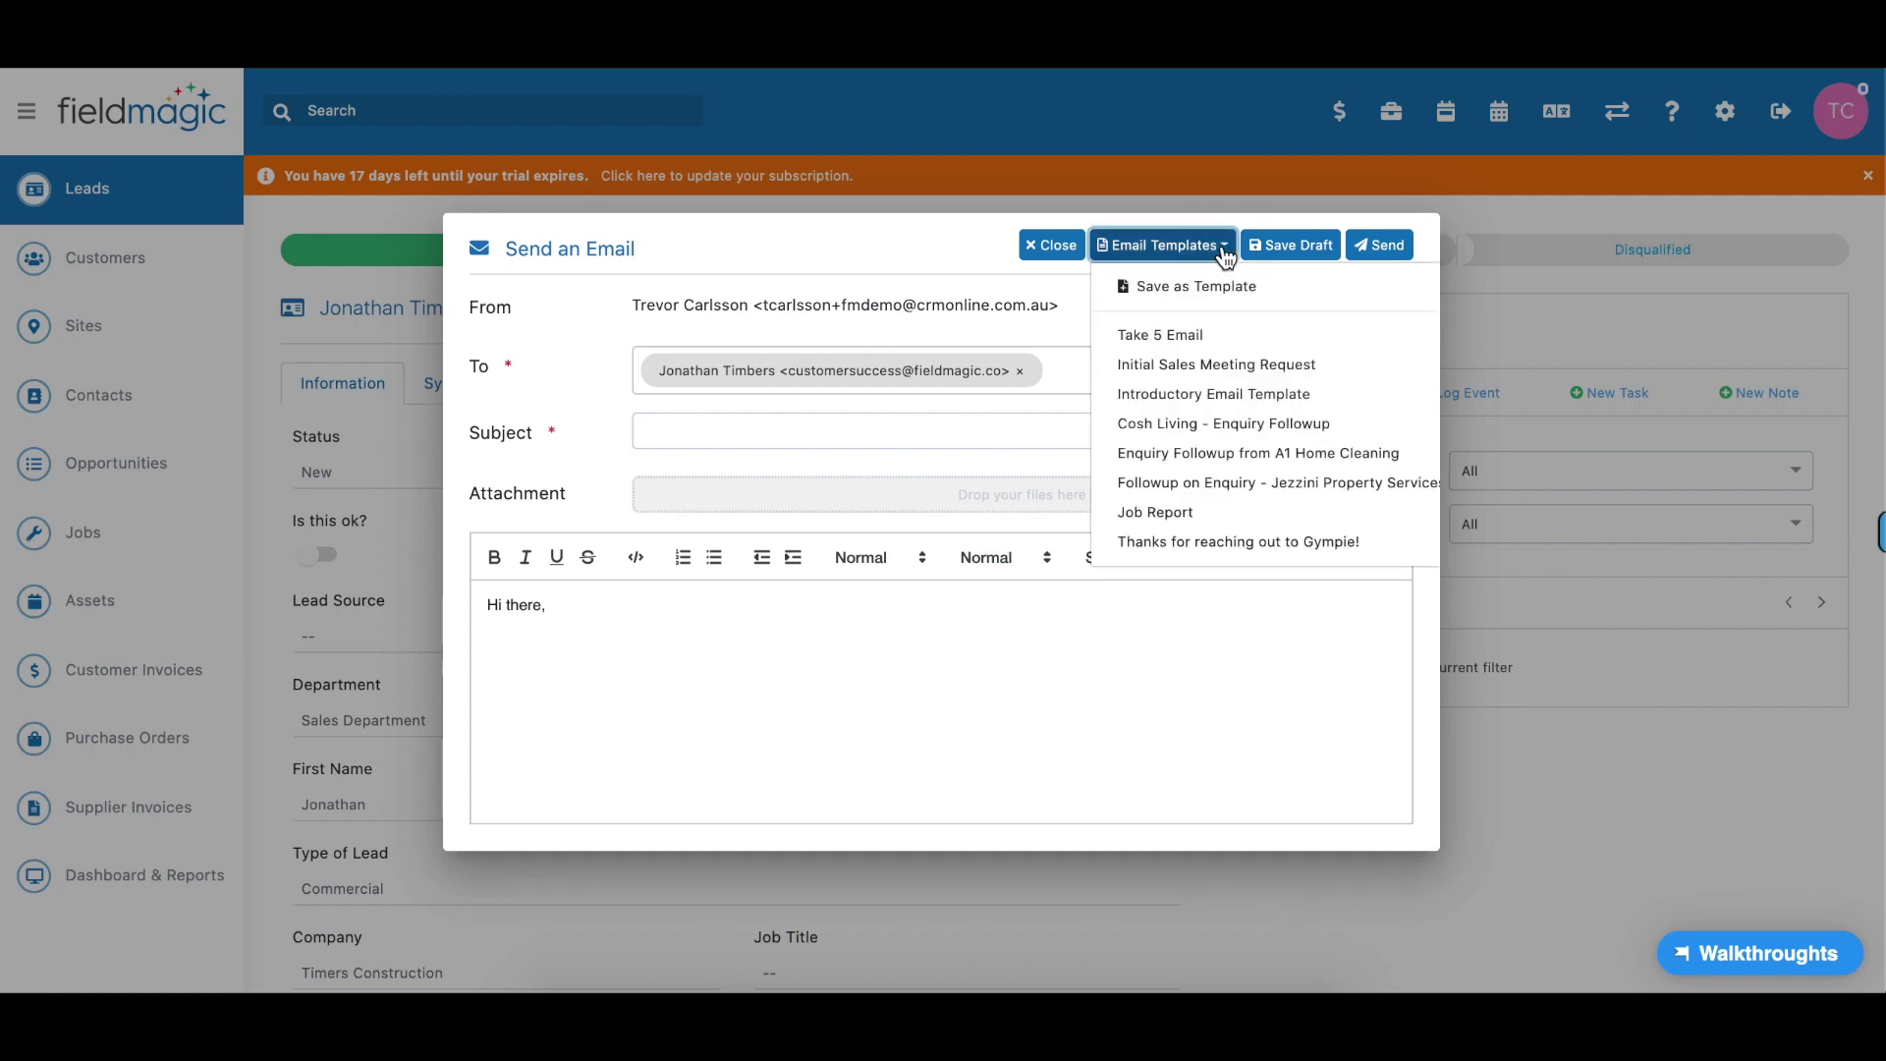
{"action": "left_click", "coordinate": [1237, 397]}
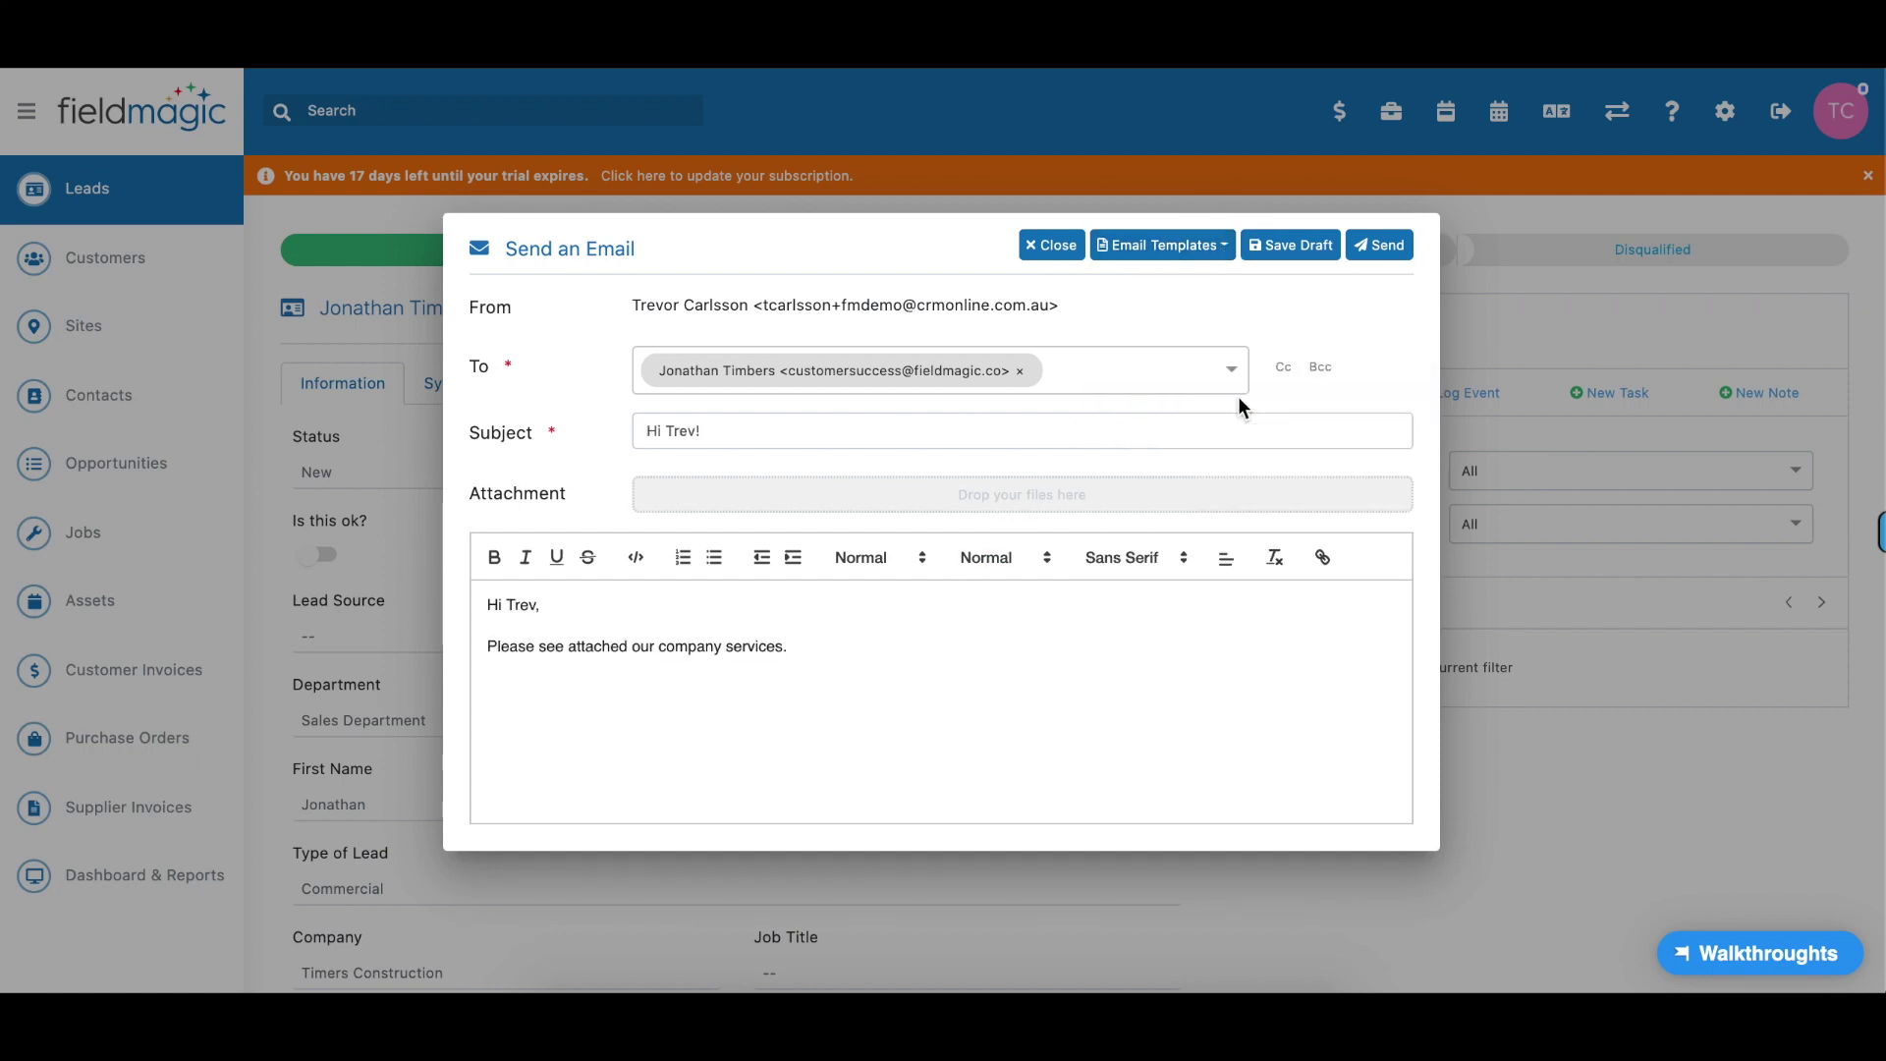
{"action": "left_click", "coordinate": [1383, 251]}
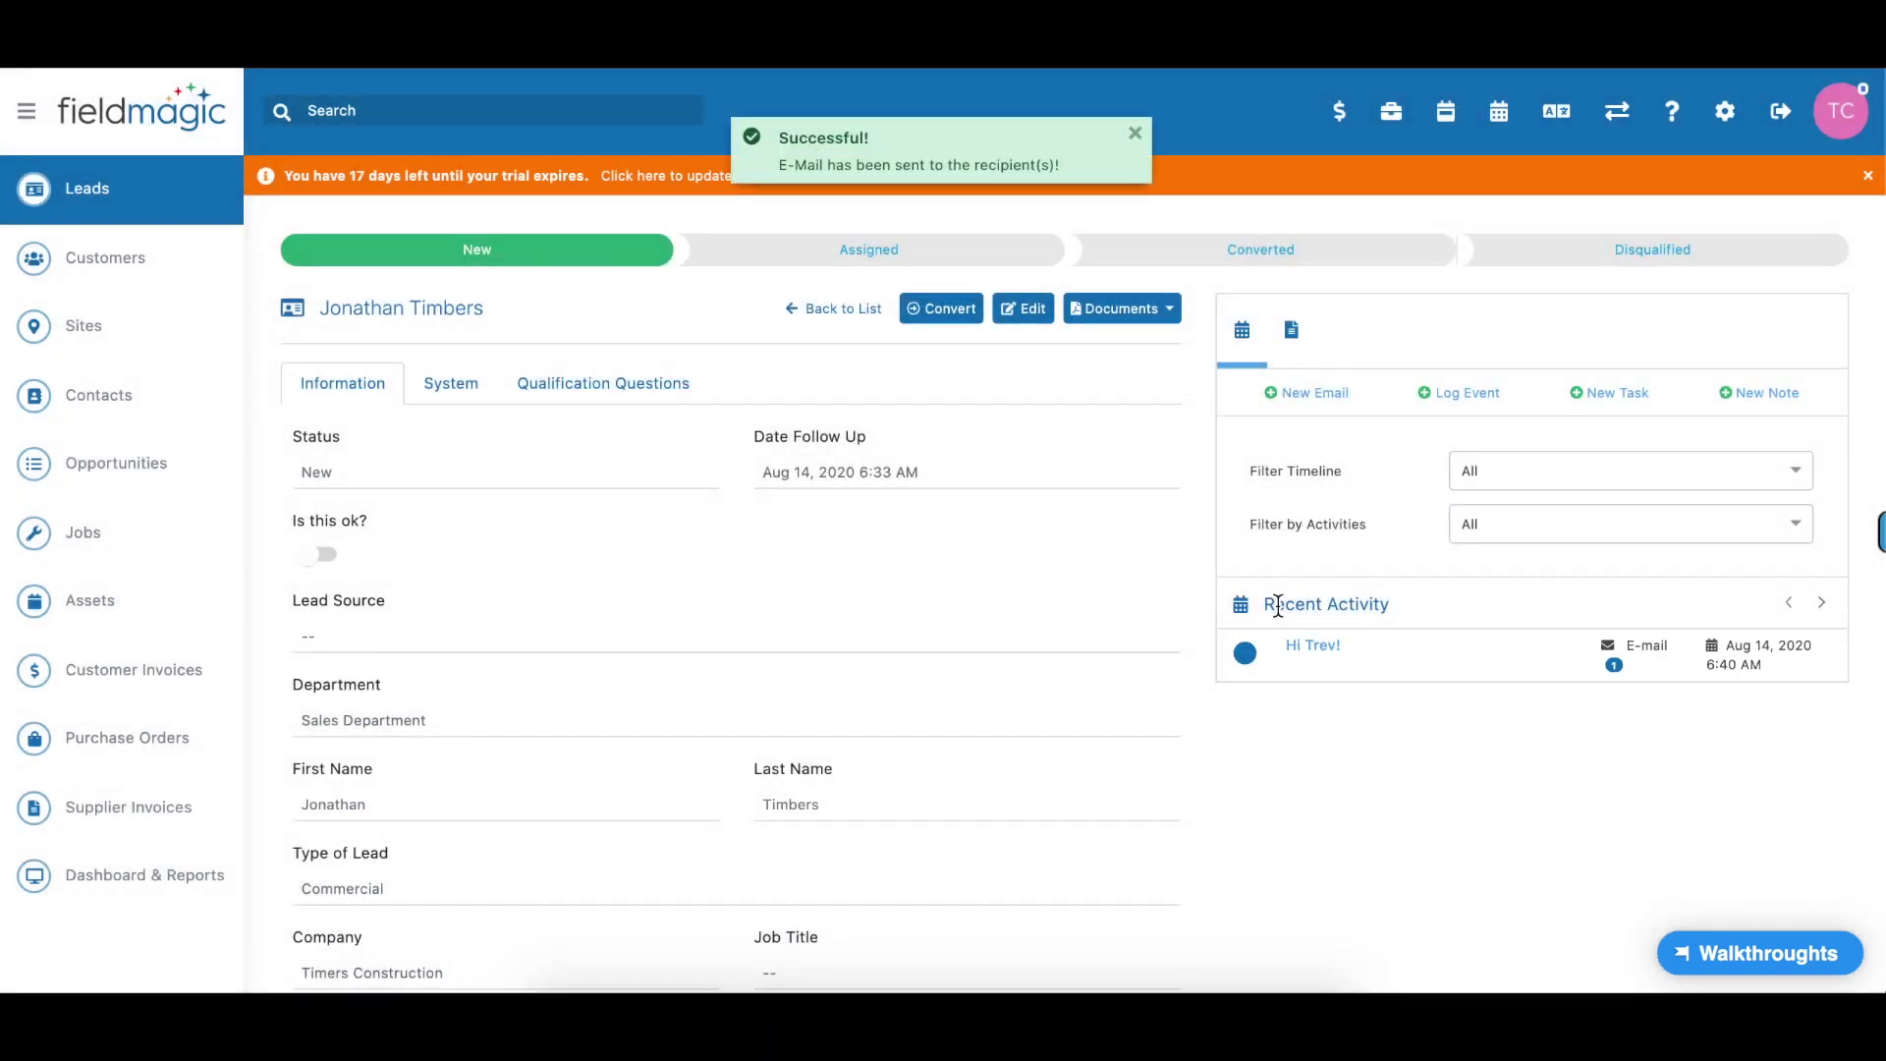
- Log a Phone Call event on the lead with the note "Great call - looking for quote!", and open the lead's files
{"action": "left_click", "coordinate": [1474, 405]}
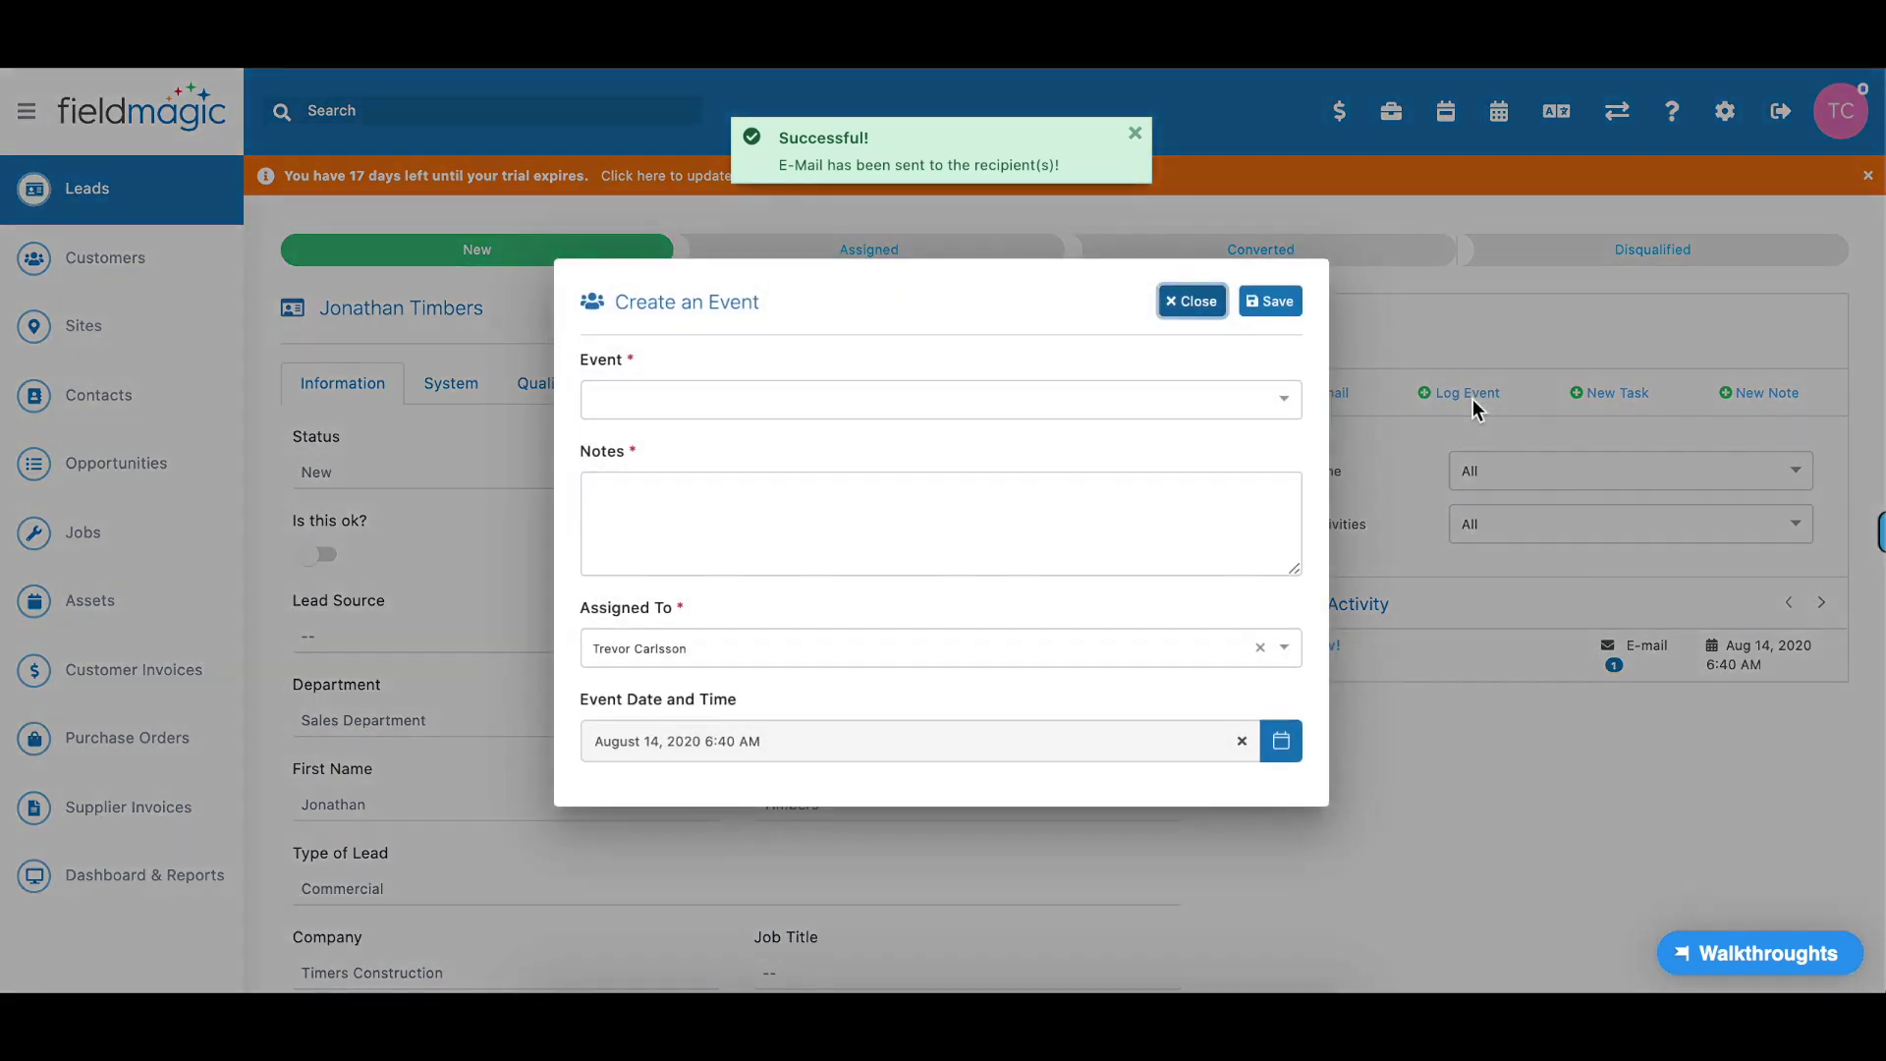
{"action": "left_click", "coordinate": [1231, 399]}
{"action": "left_click", "coordinate": [617, 442]}
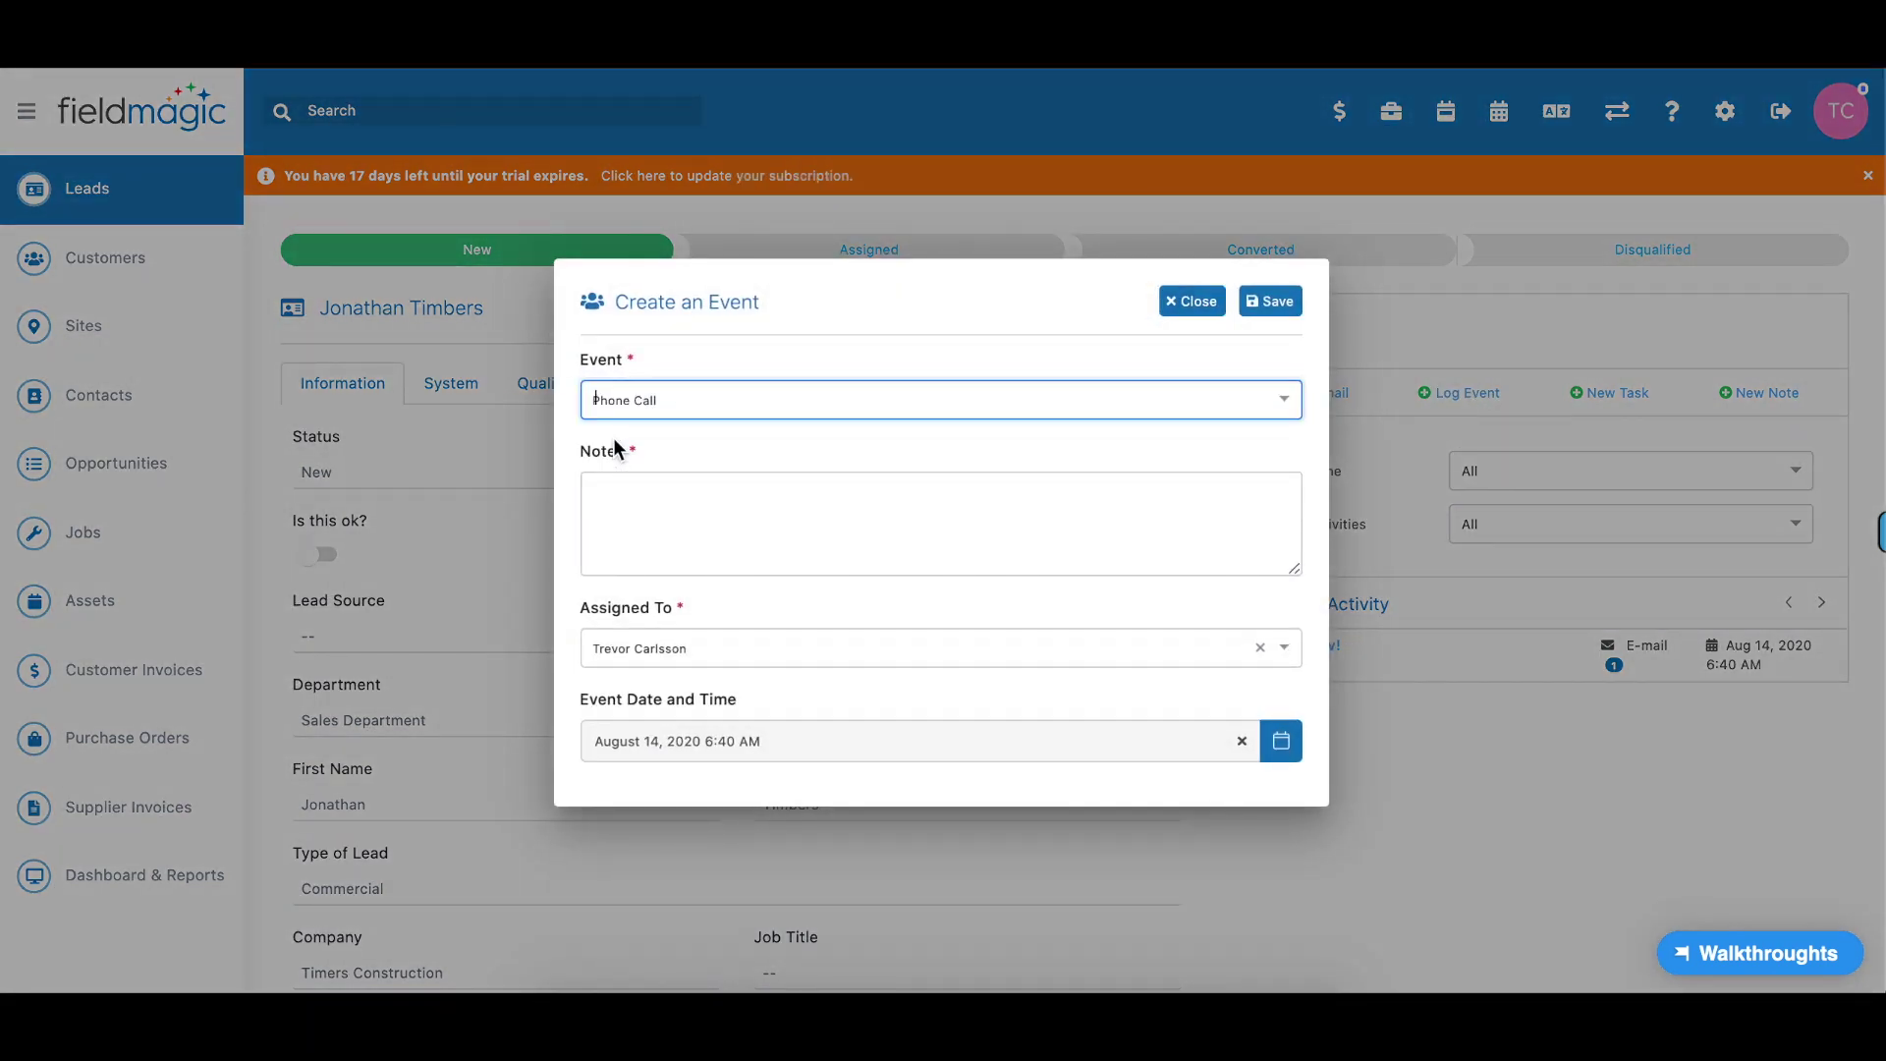
{"action": "left_click", "coordinate": [690, 488]}
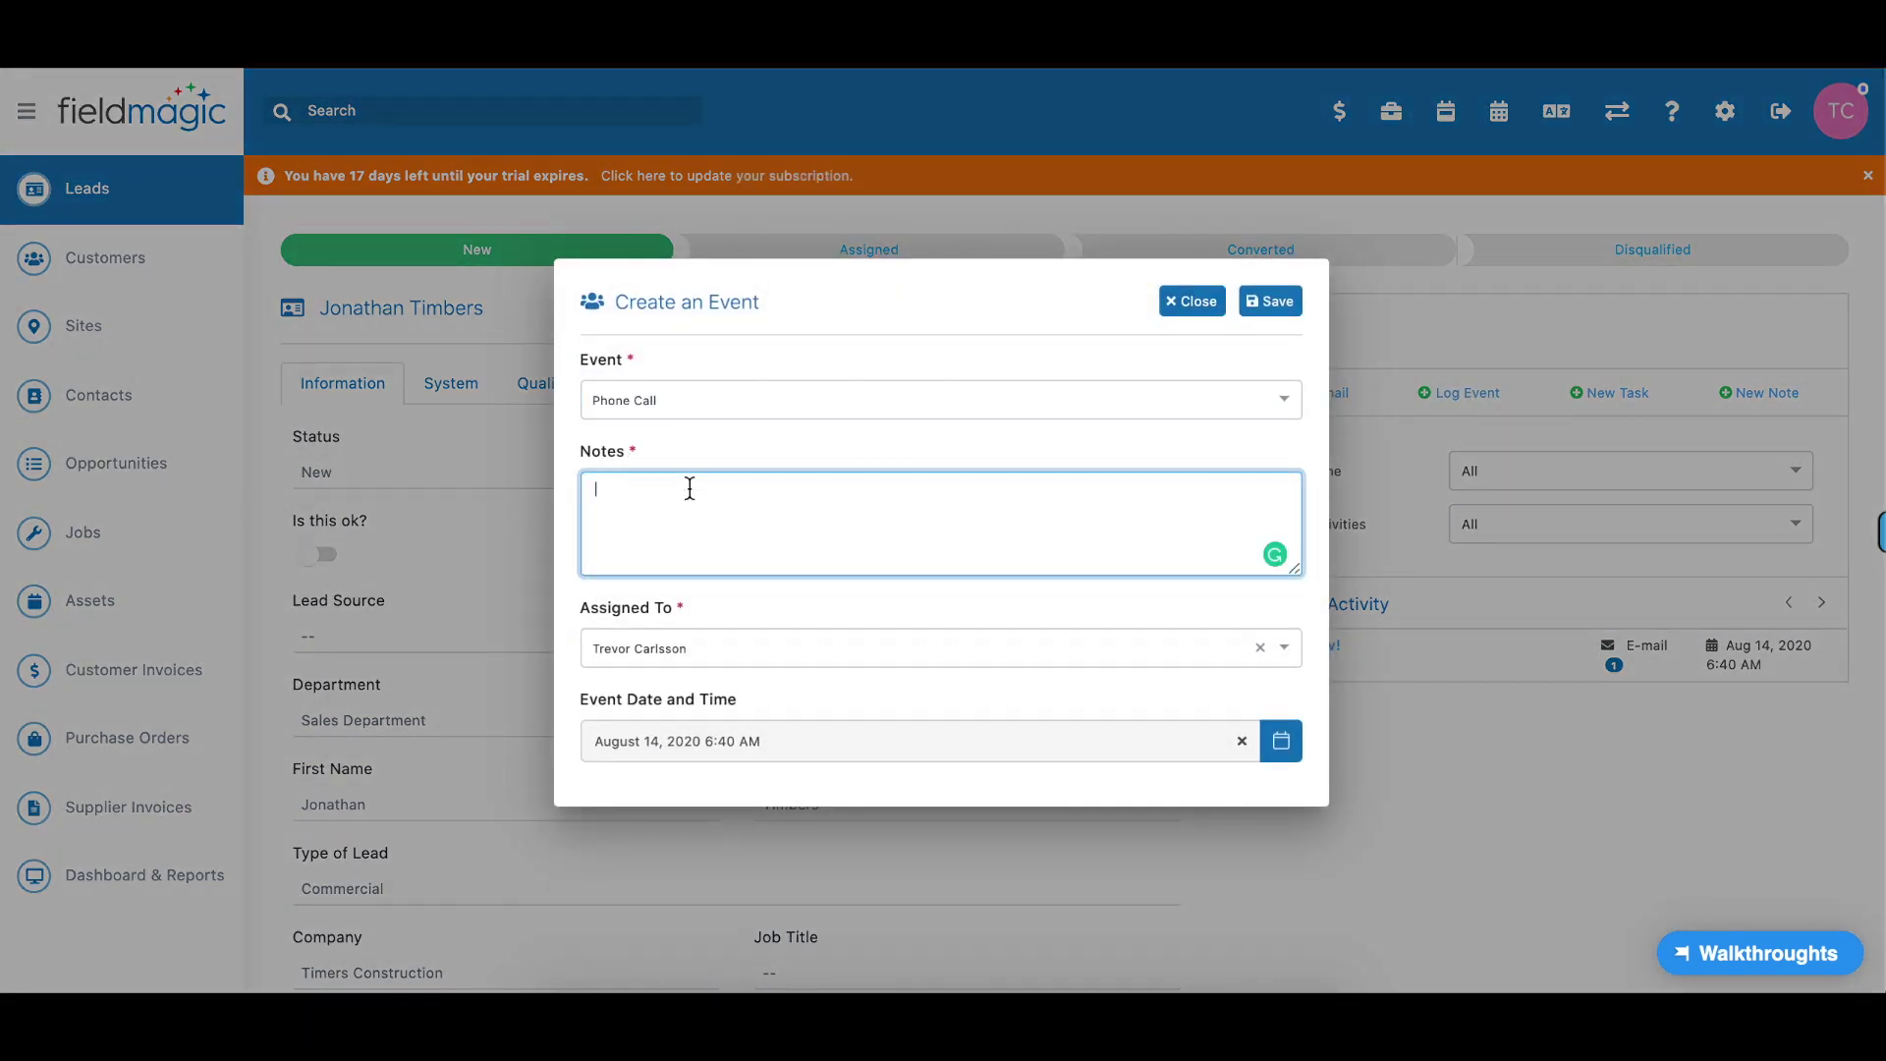
{"action": "type", "text": "Great call - looking for quote!"}
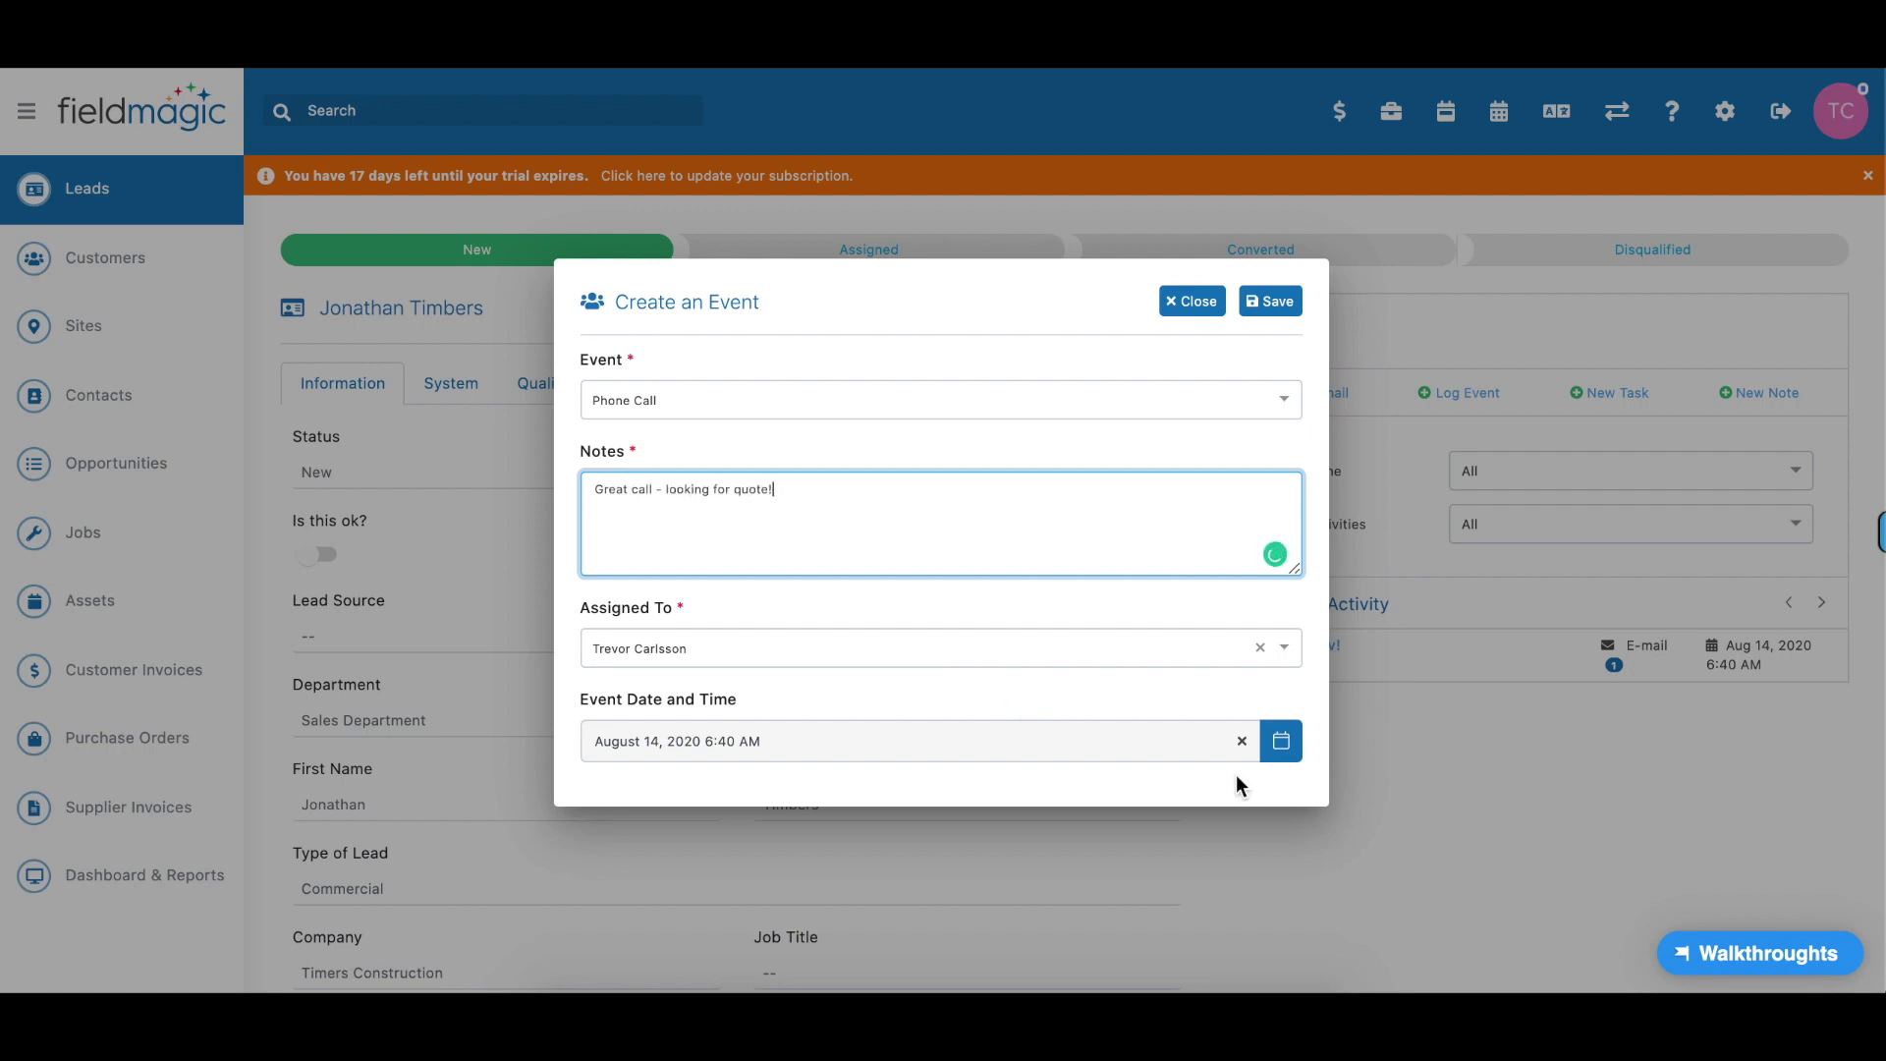
{"action": "left_click", "coordinate": [1277, 304]}
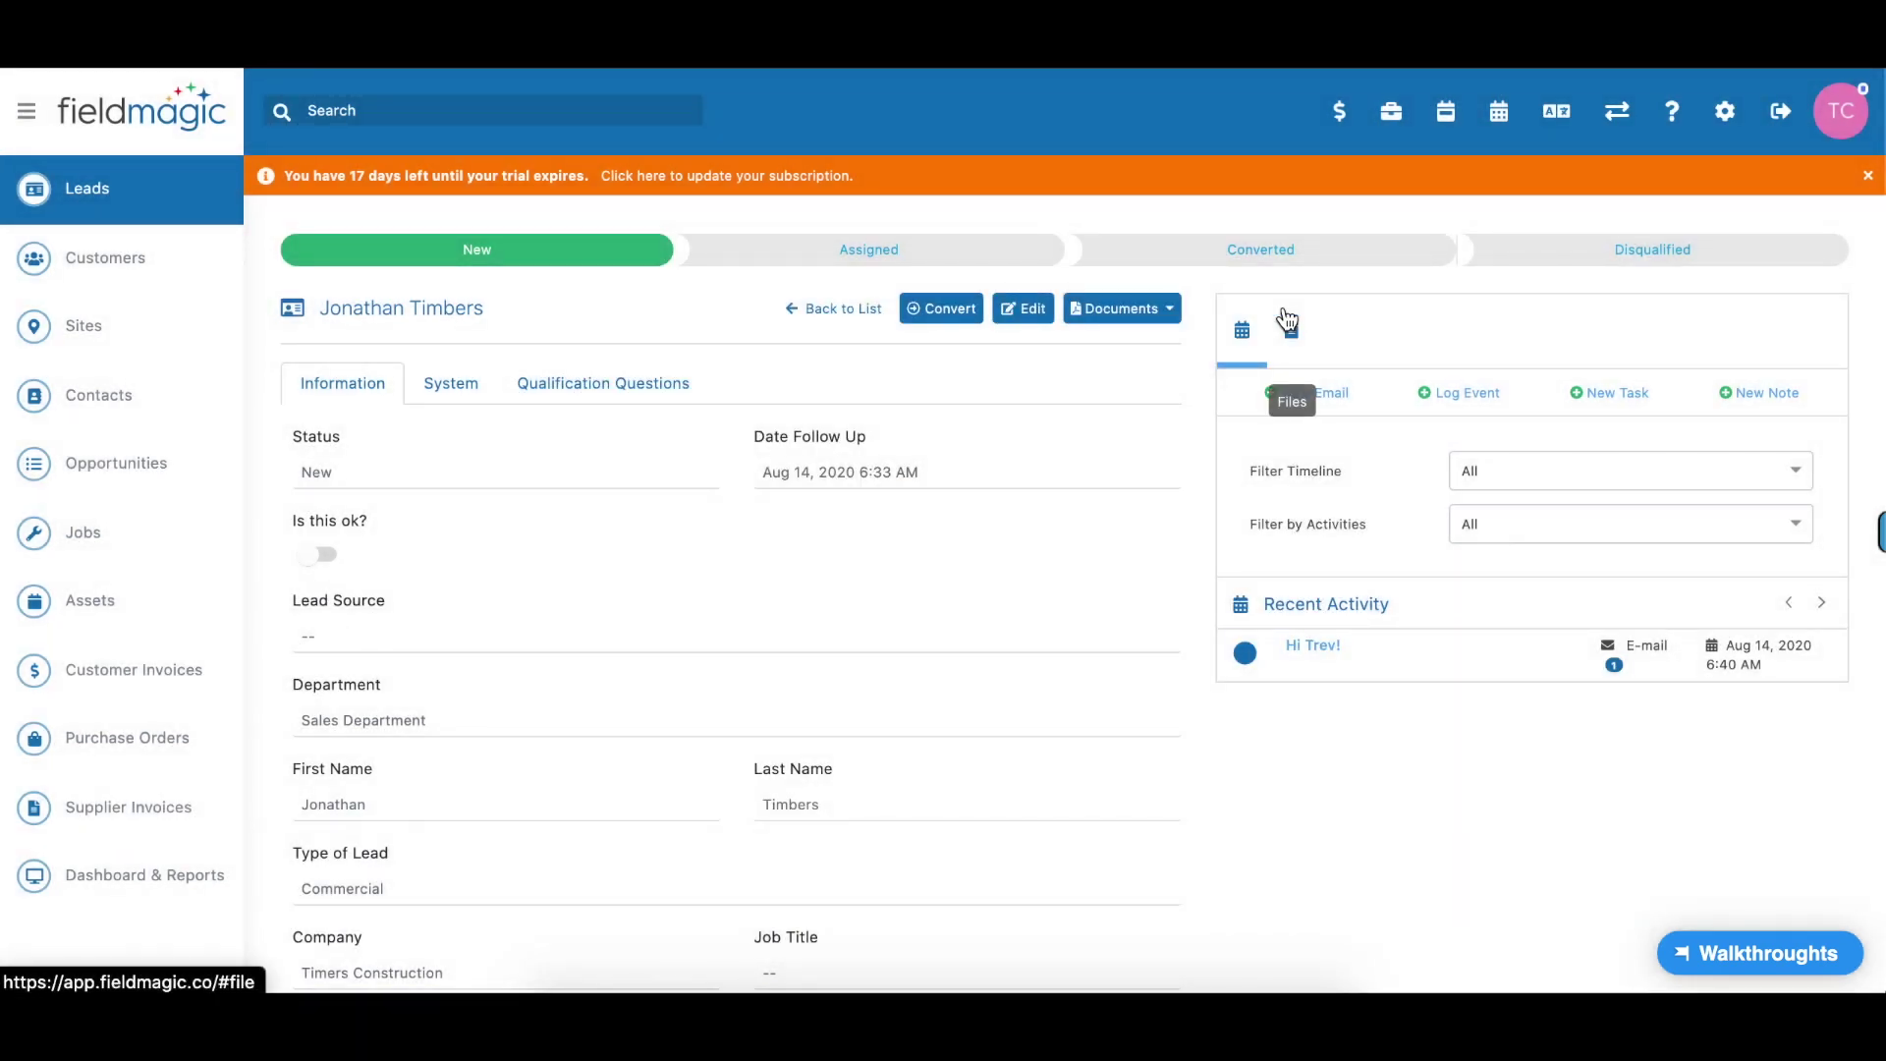
{"action": "mouse_move", "coordinate": [1341, 701]}
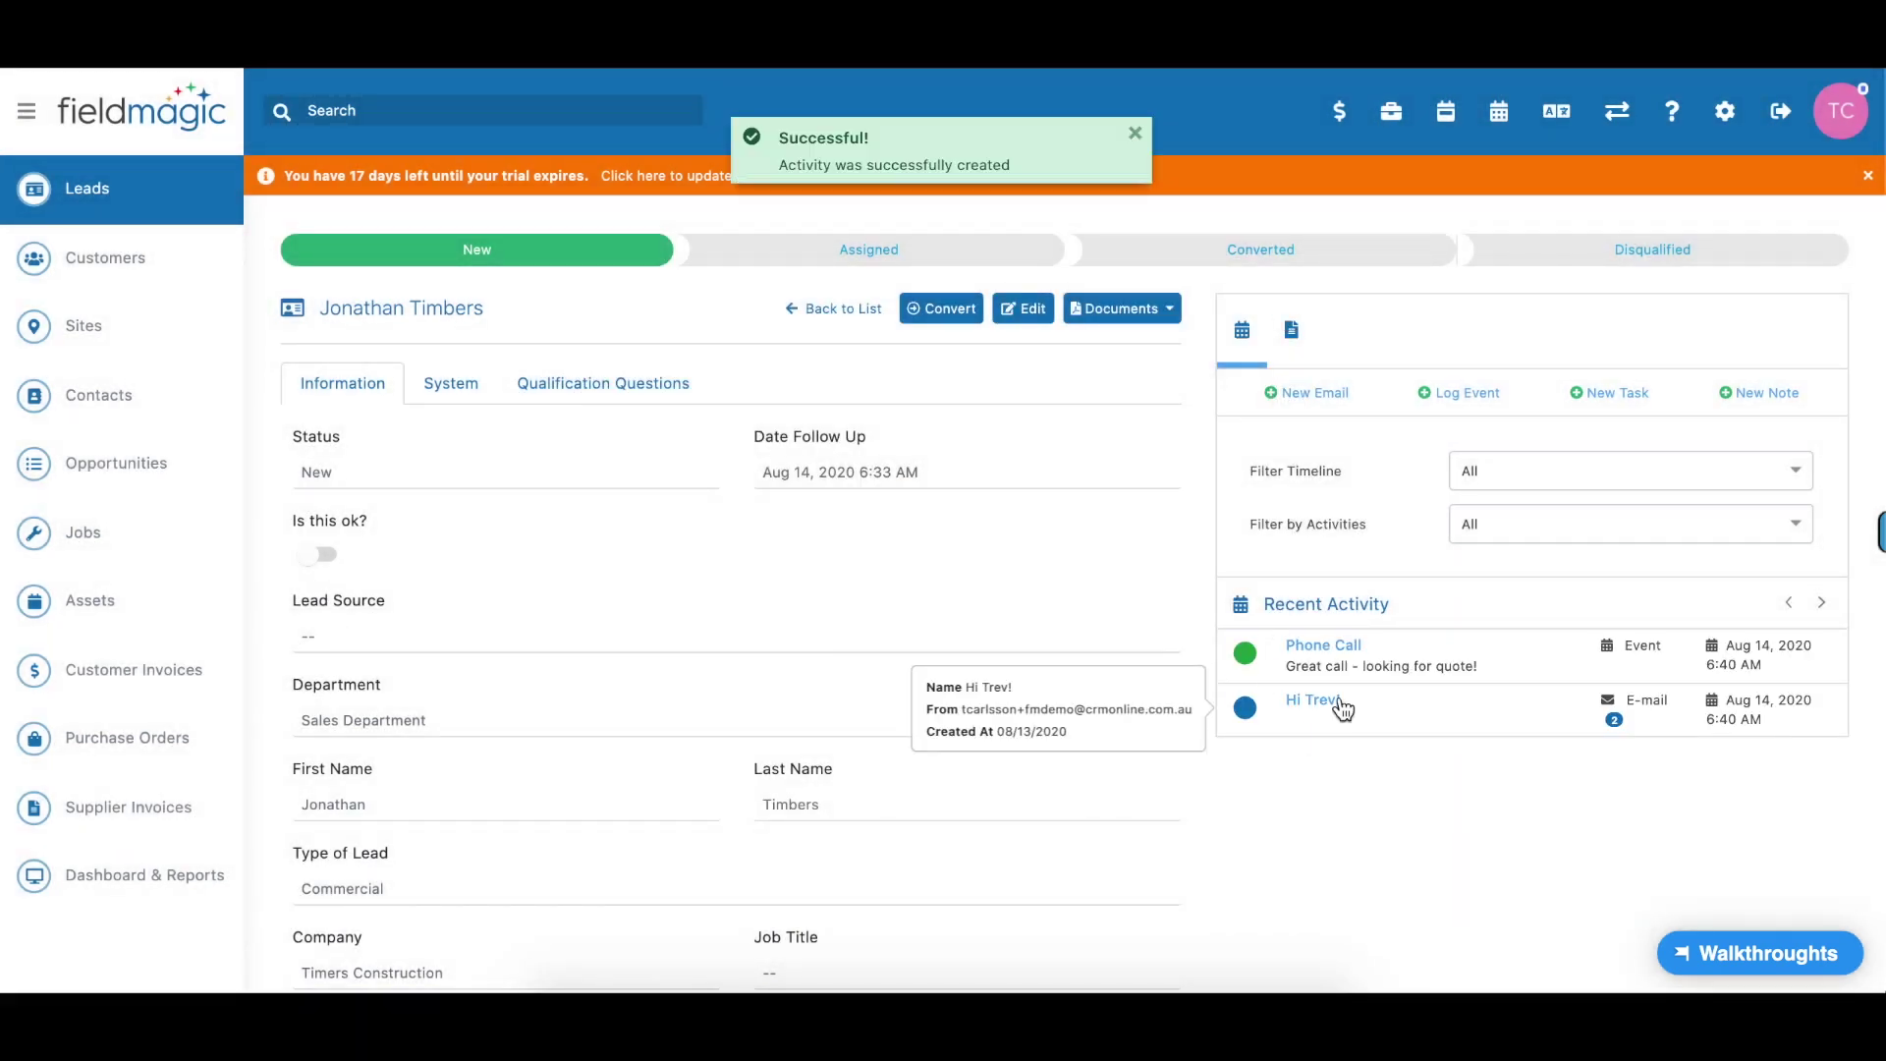
{"action": "left_click", "coordinate": [1292, 336]}
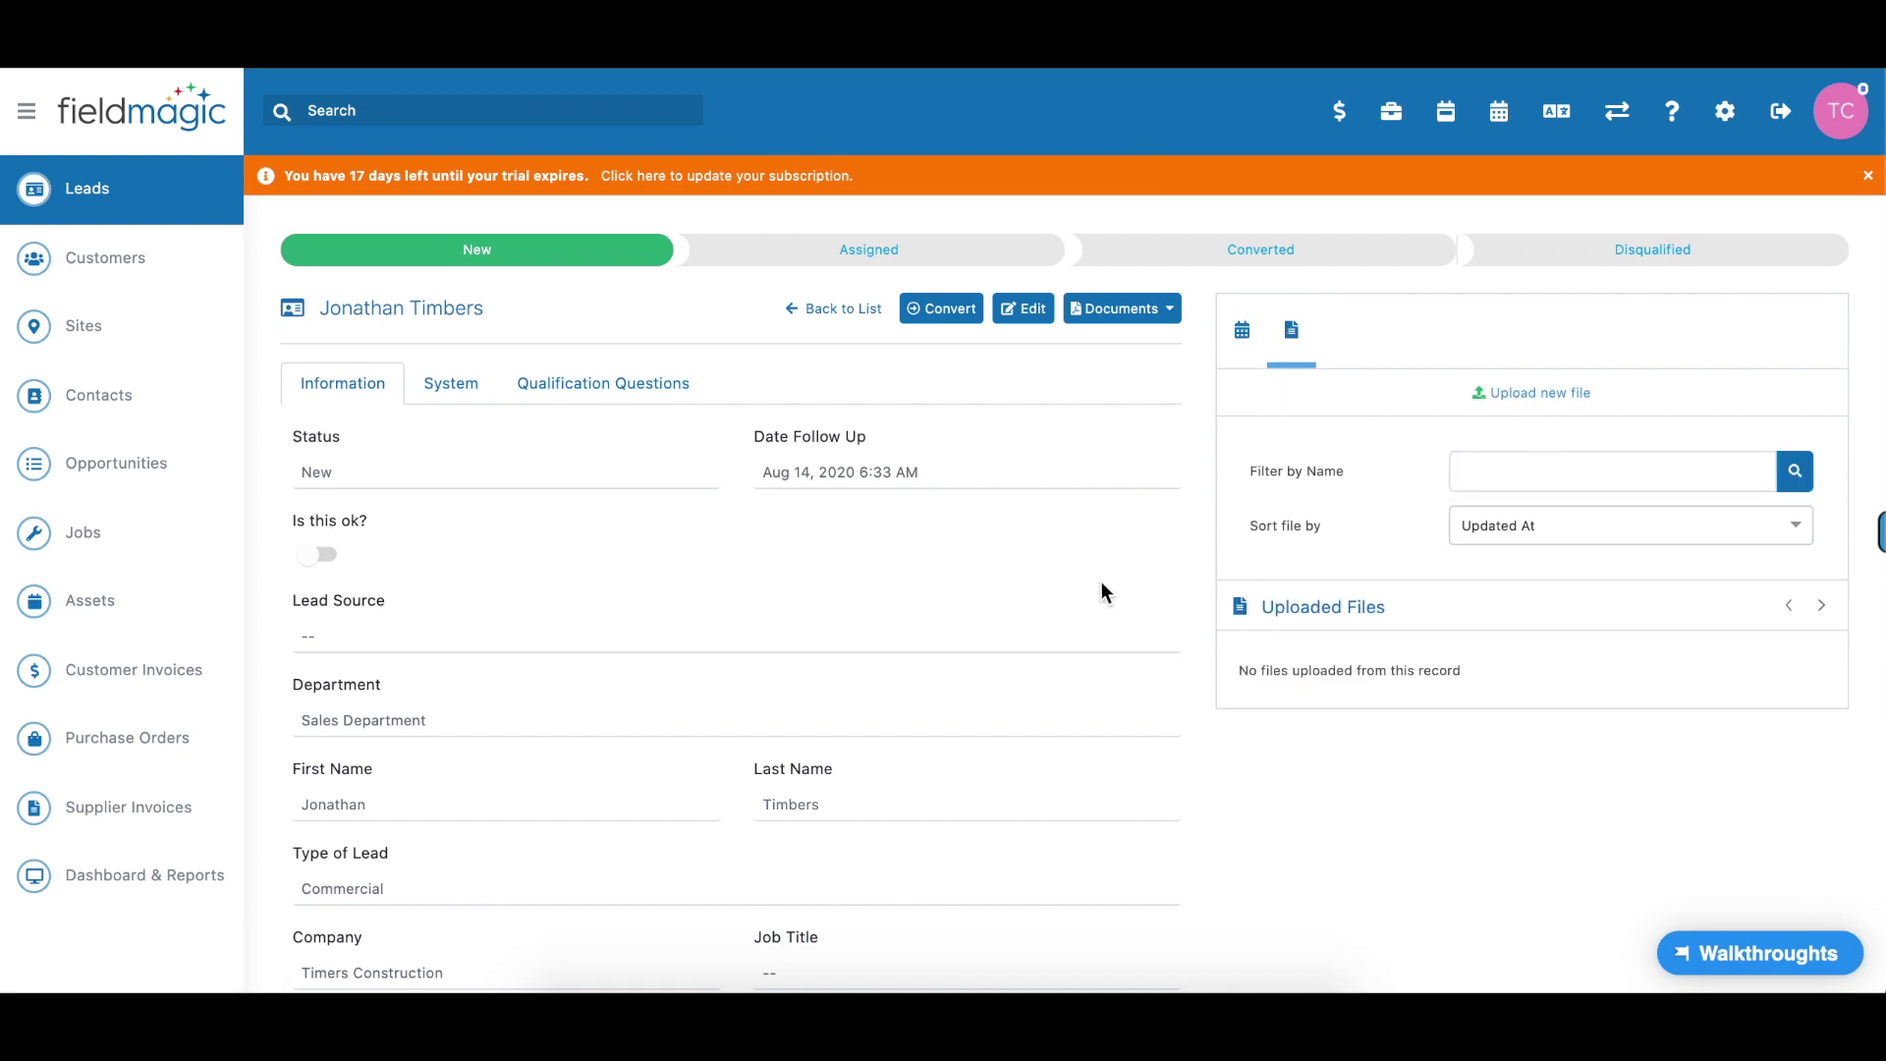
- Convert the lead into a new opportunity, choosing to create a new site rather than use a matching one
{"action": "left_click", "coordinate": [953, 309]}
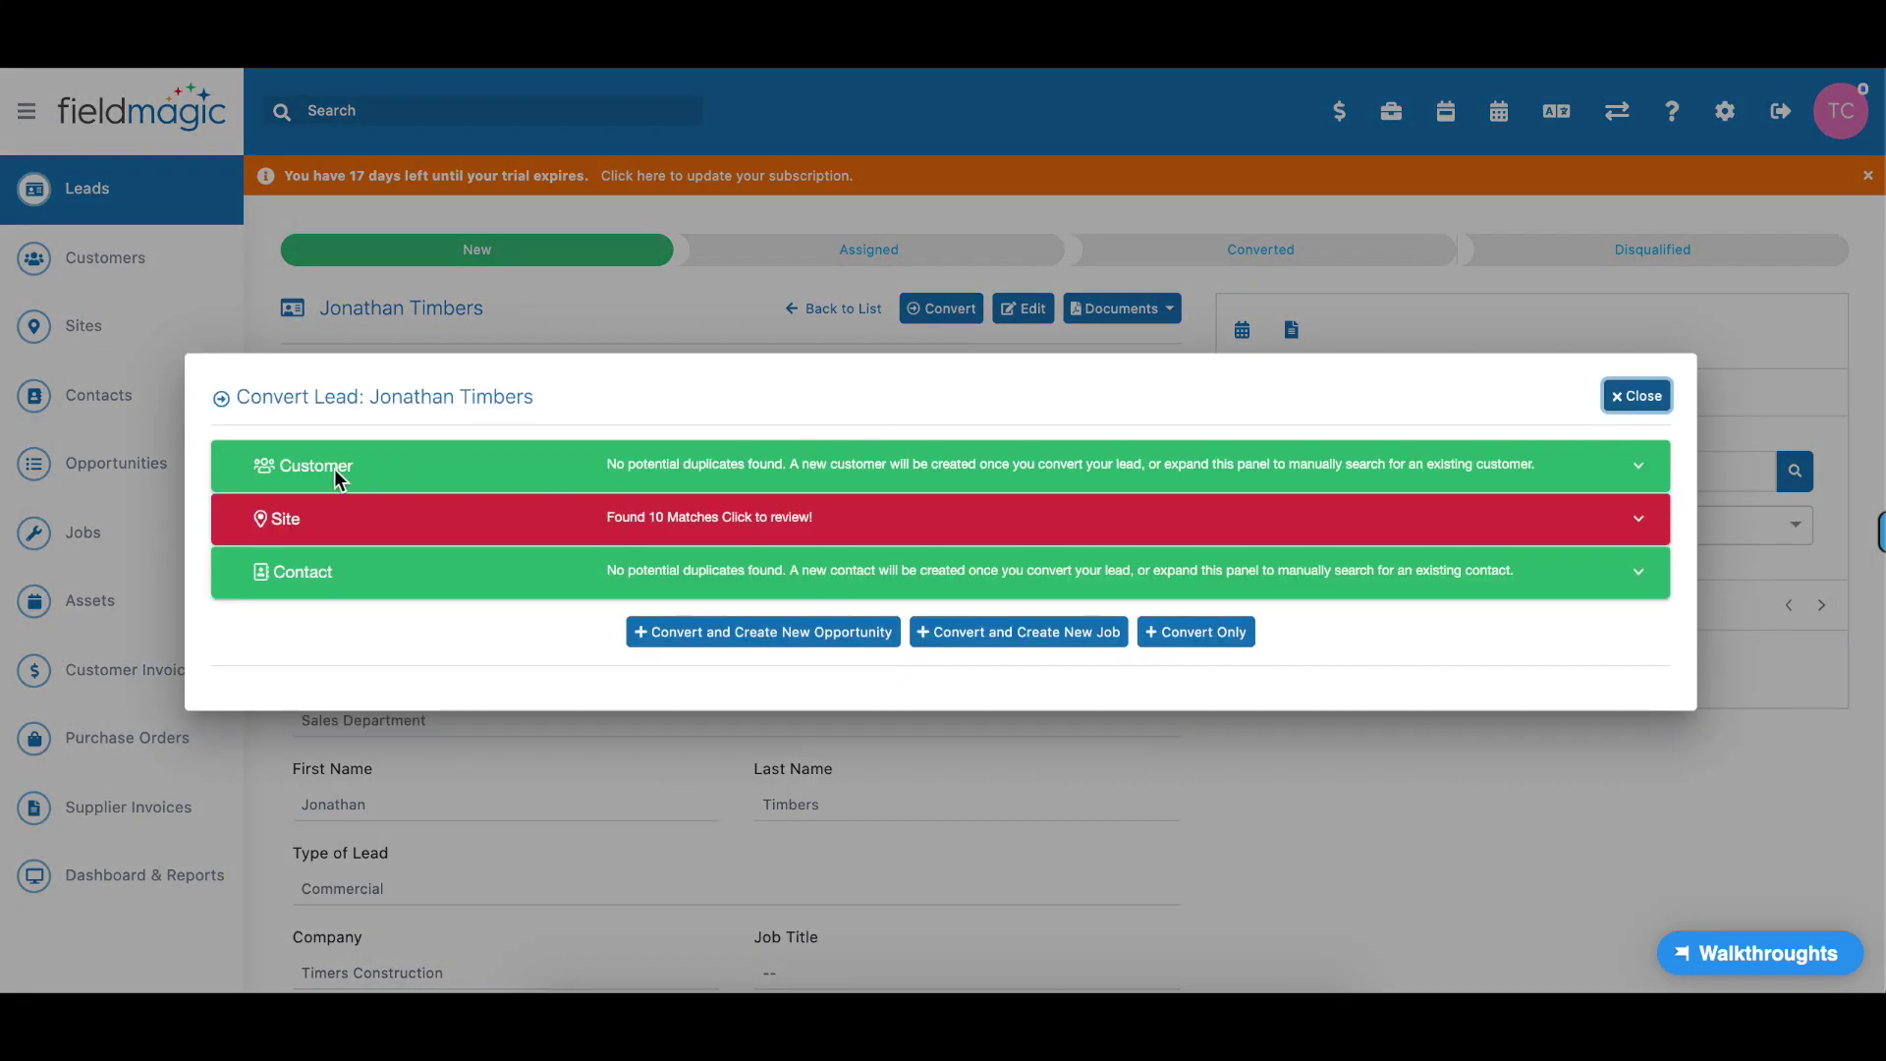
{"action": "left_click", "coordinate": [583, 518]}
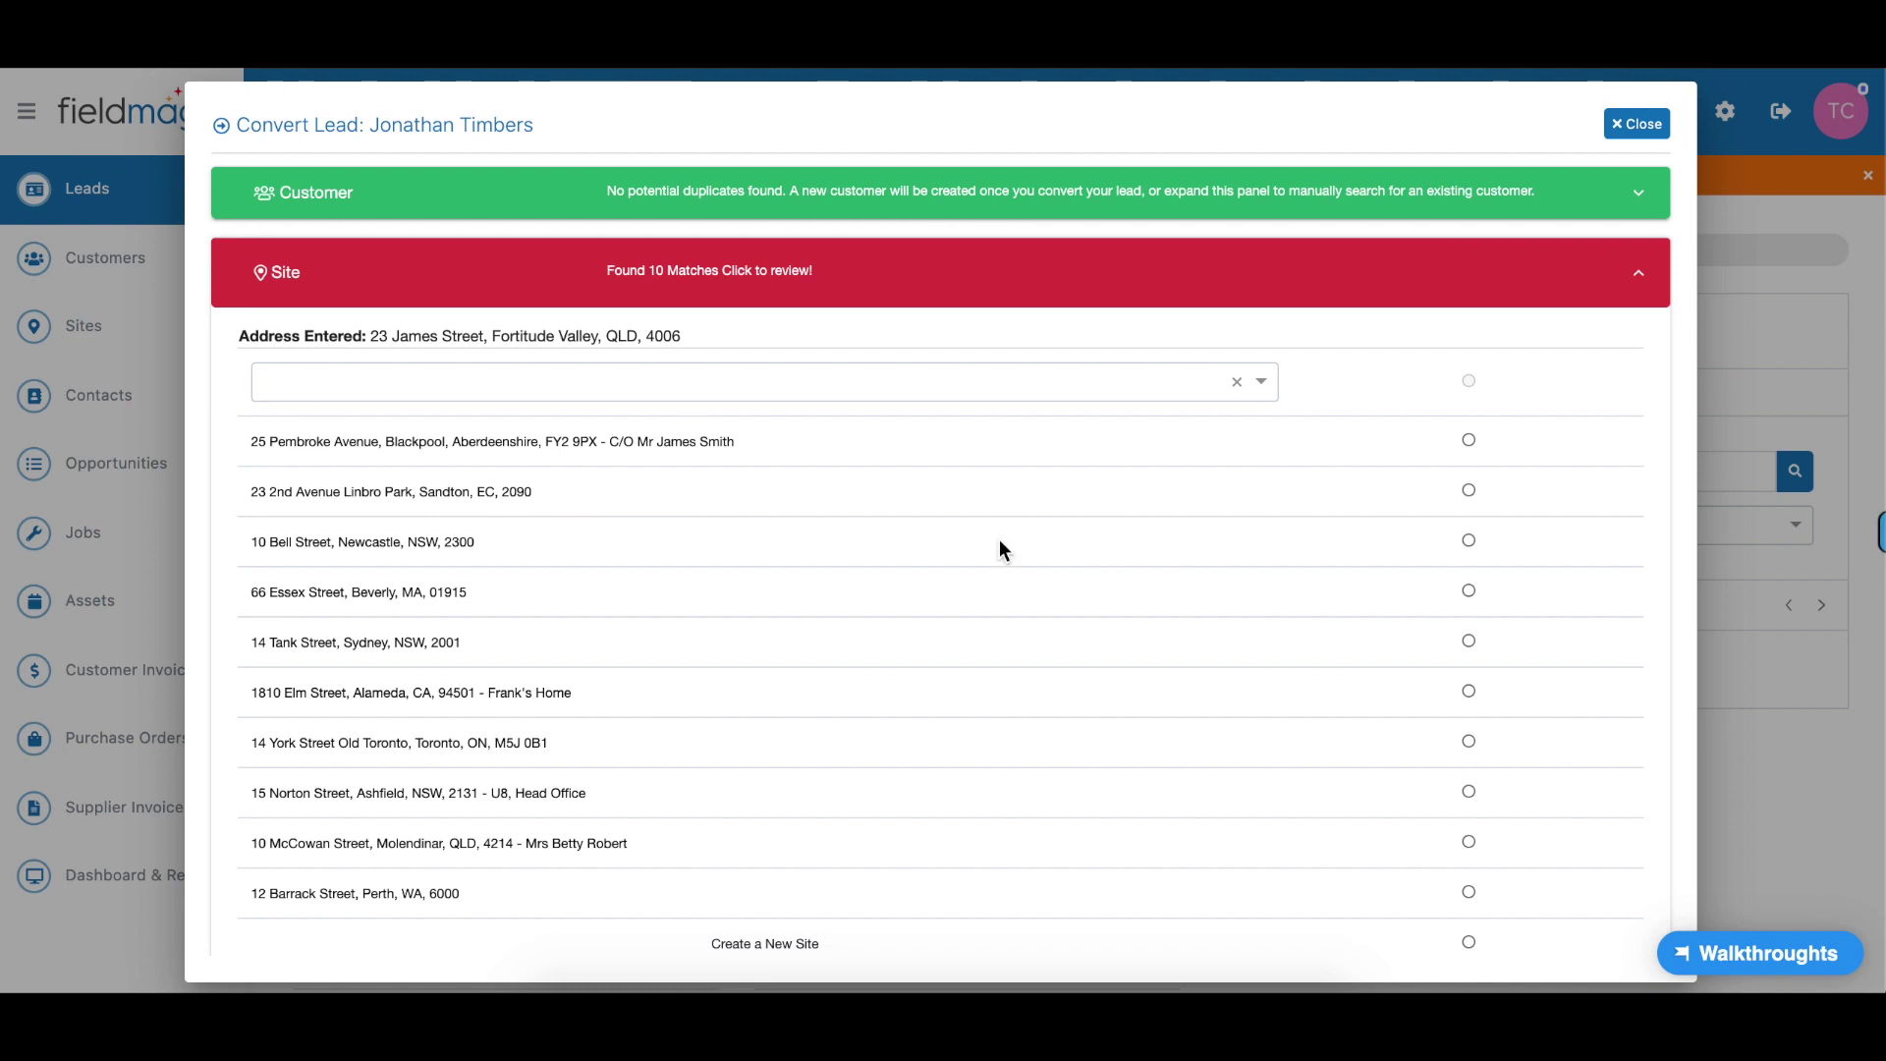
{"action": "scroll", "coordinate": [999, 539], "scroll_direction": "down", "scroll_amount": 3}
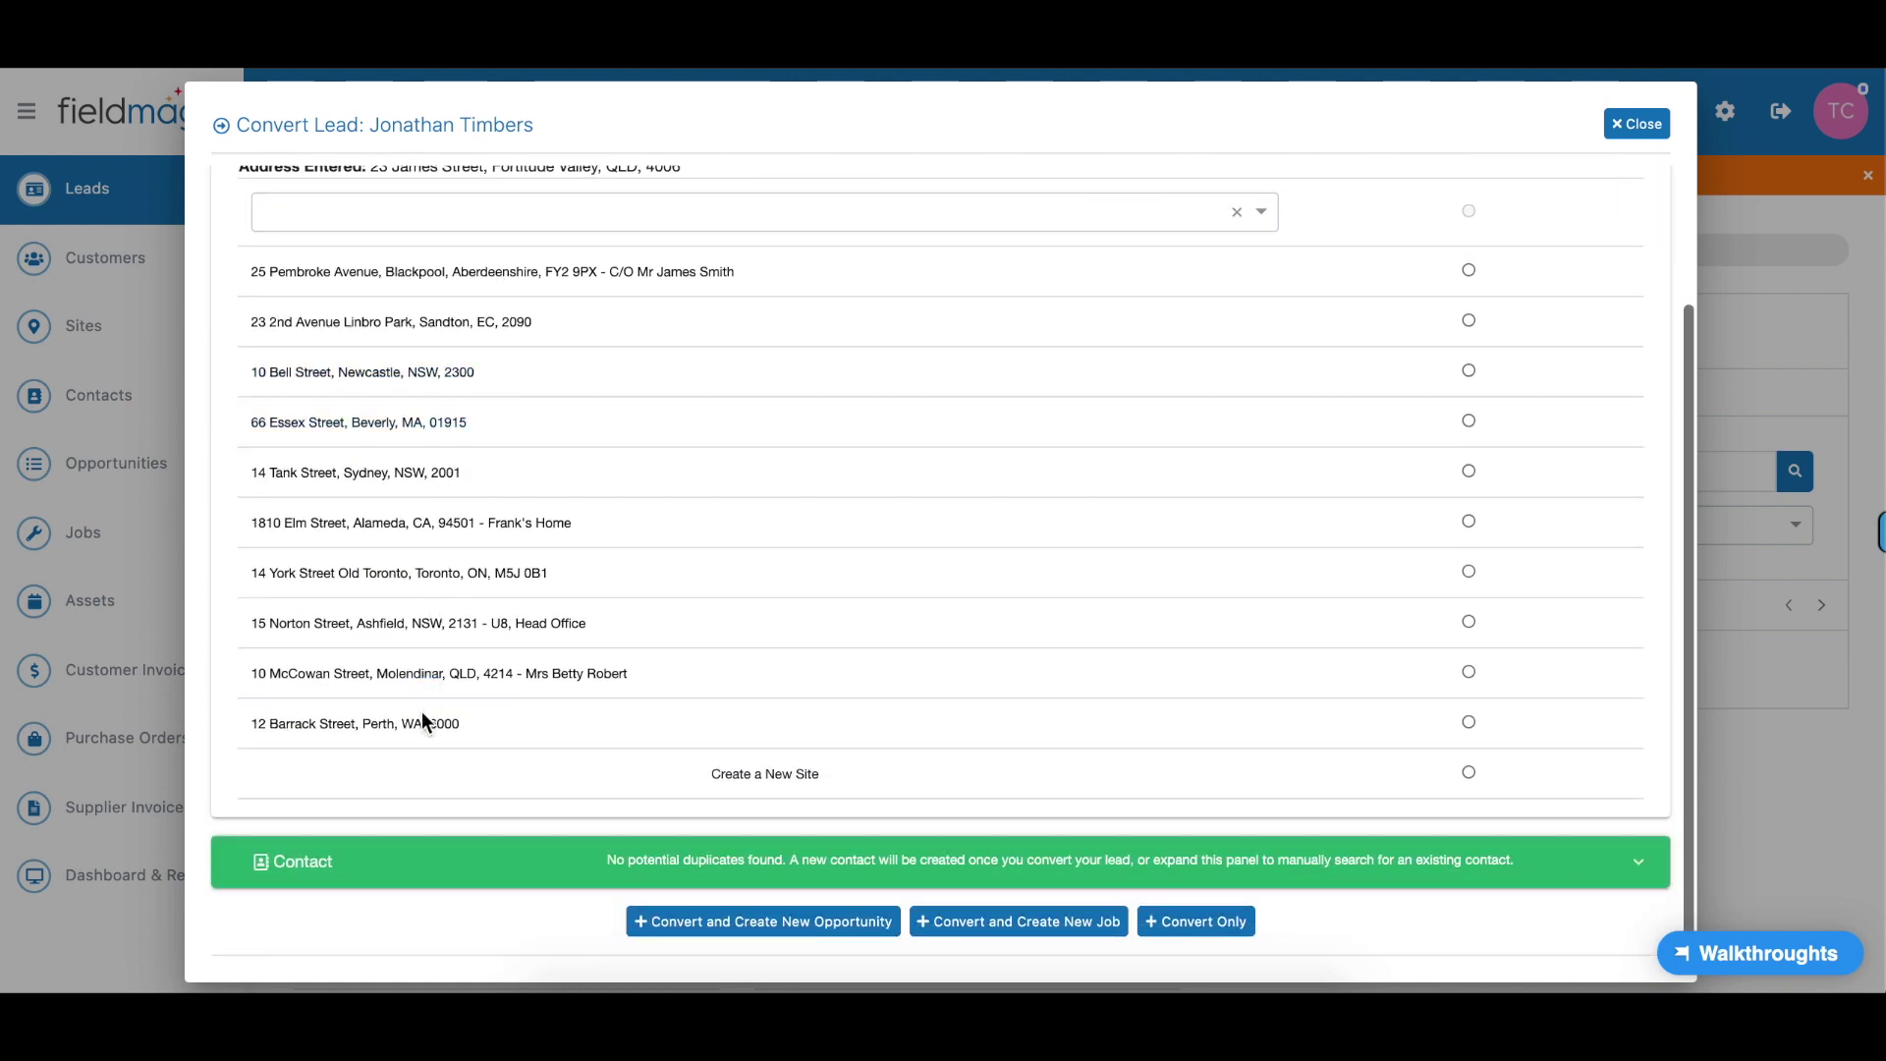
{"action": "left_click", "coordinate": [1468, 772]}
{"action": "scroll", "coordinate": [583, 351], "scroll_direction": "up", "scroll_amount": 2}
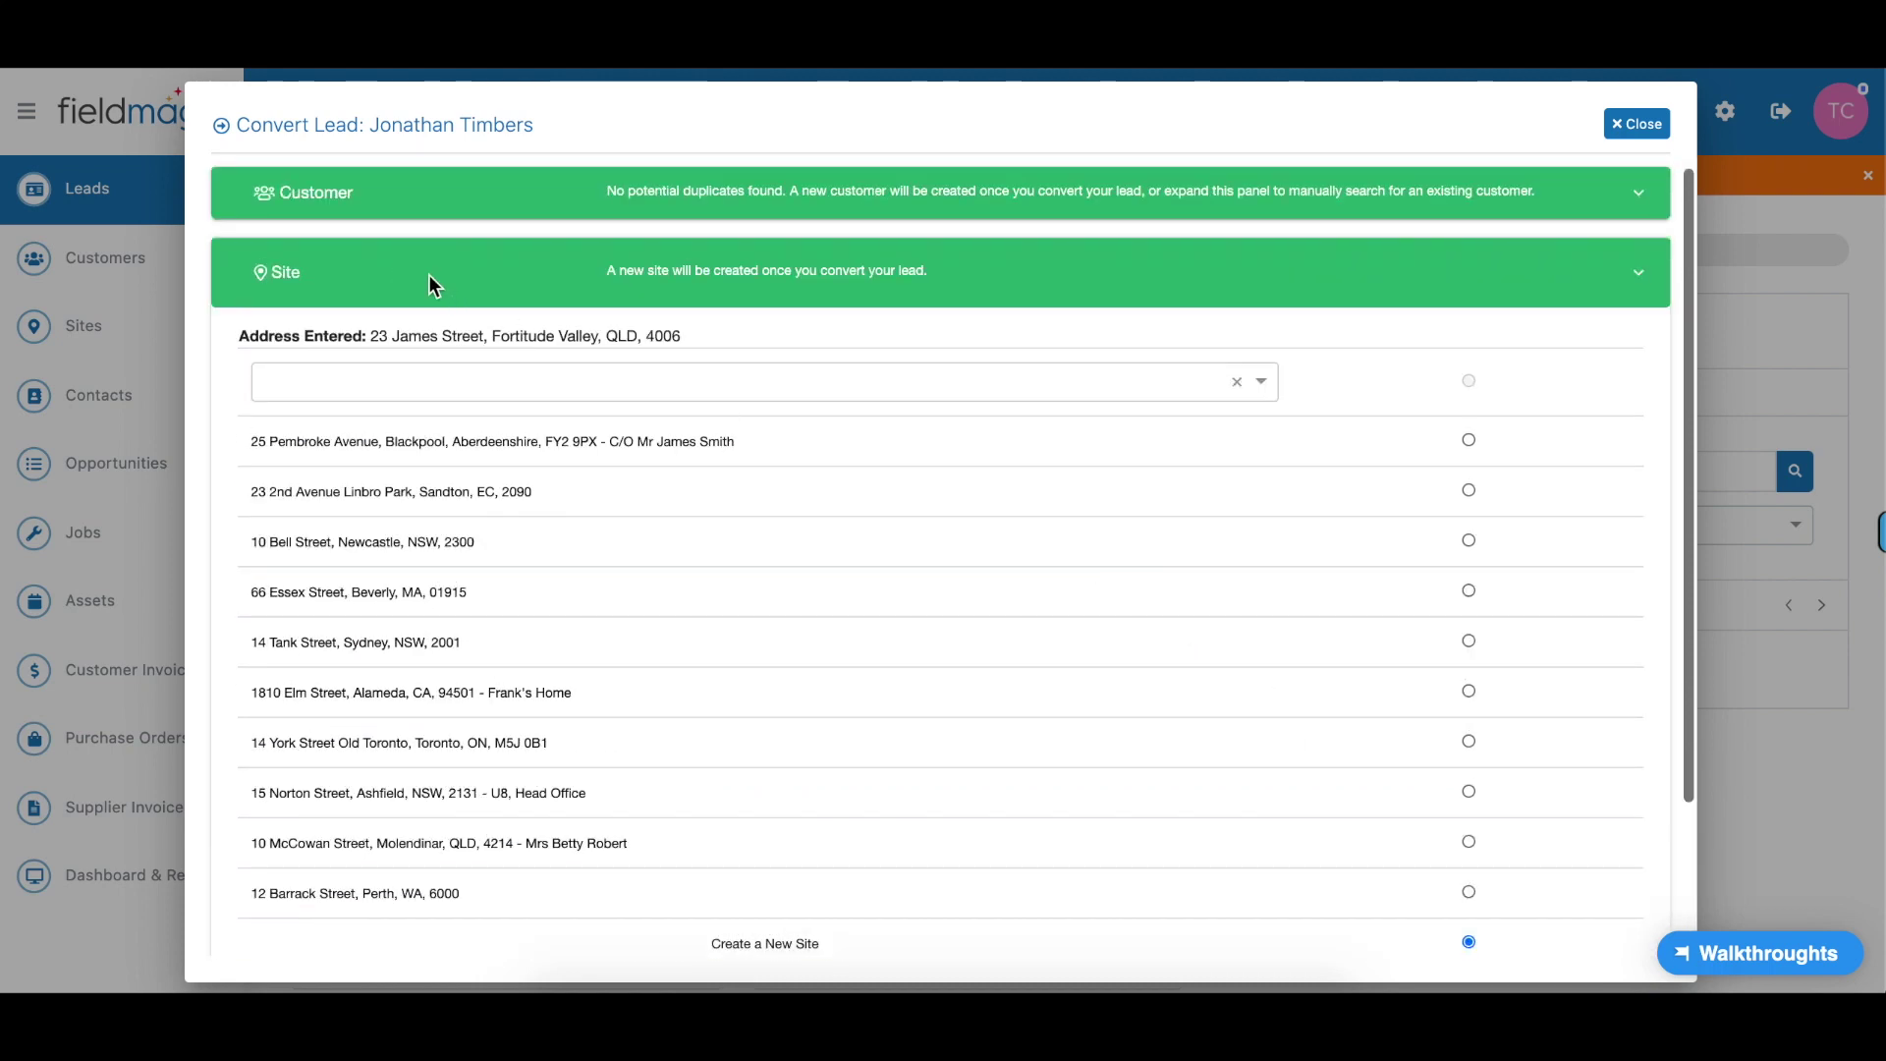
{"action": "left_click", "coordinate": [428, 274]}
{"action": "left_click", "coordinate": [857, 636]}
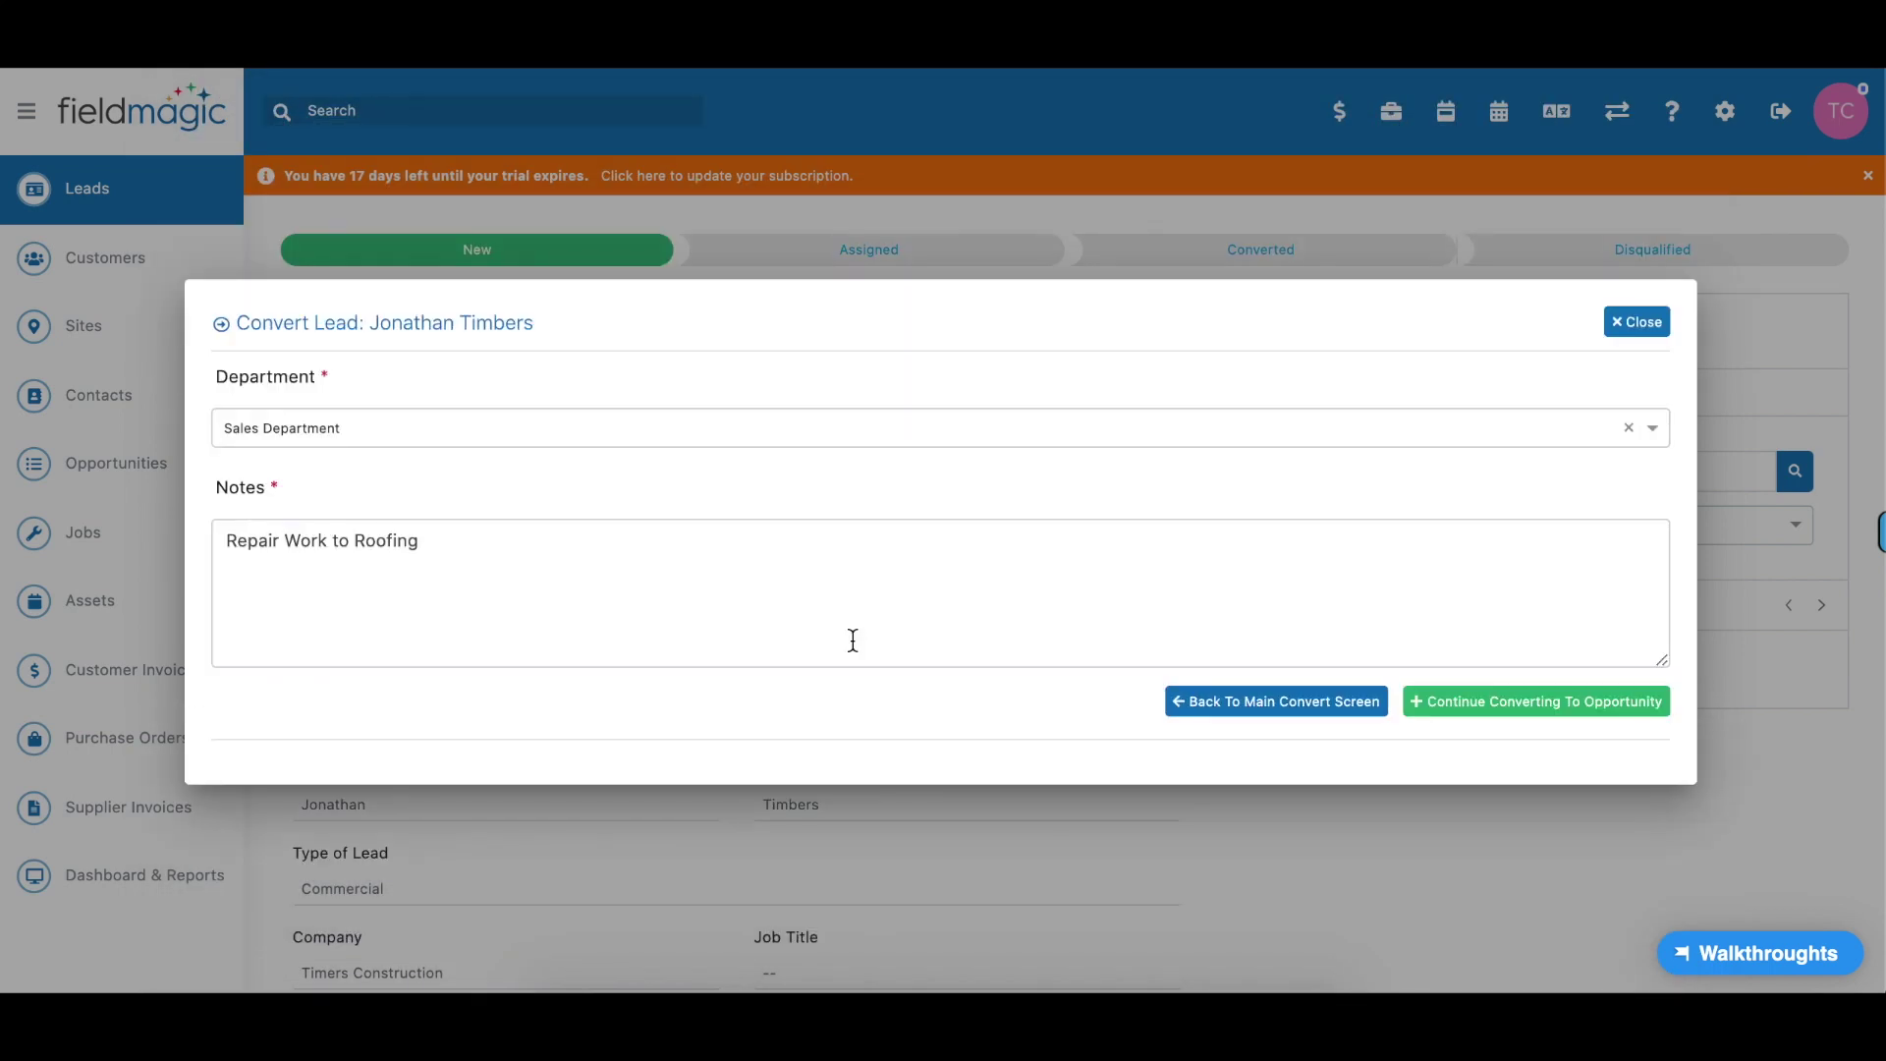
{"action": "left_click", "coordinate": [1521, 703]}
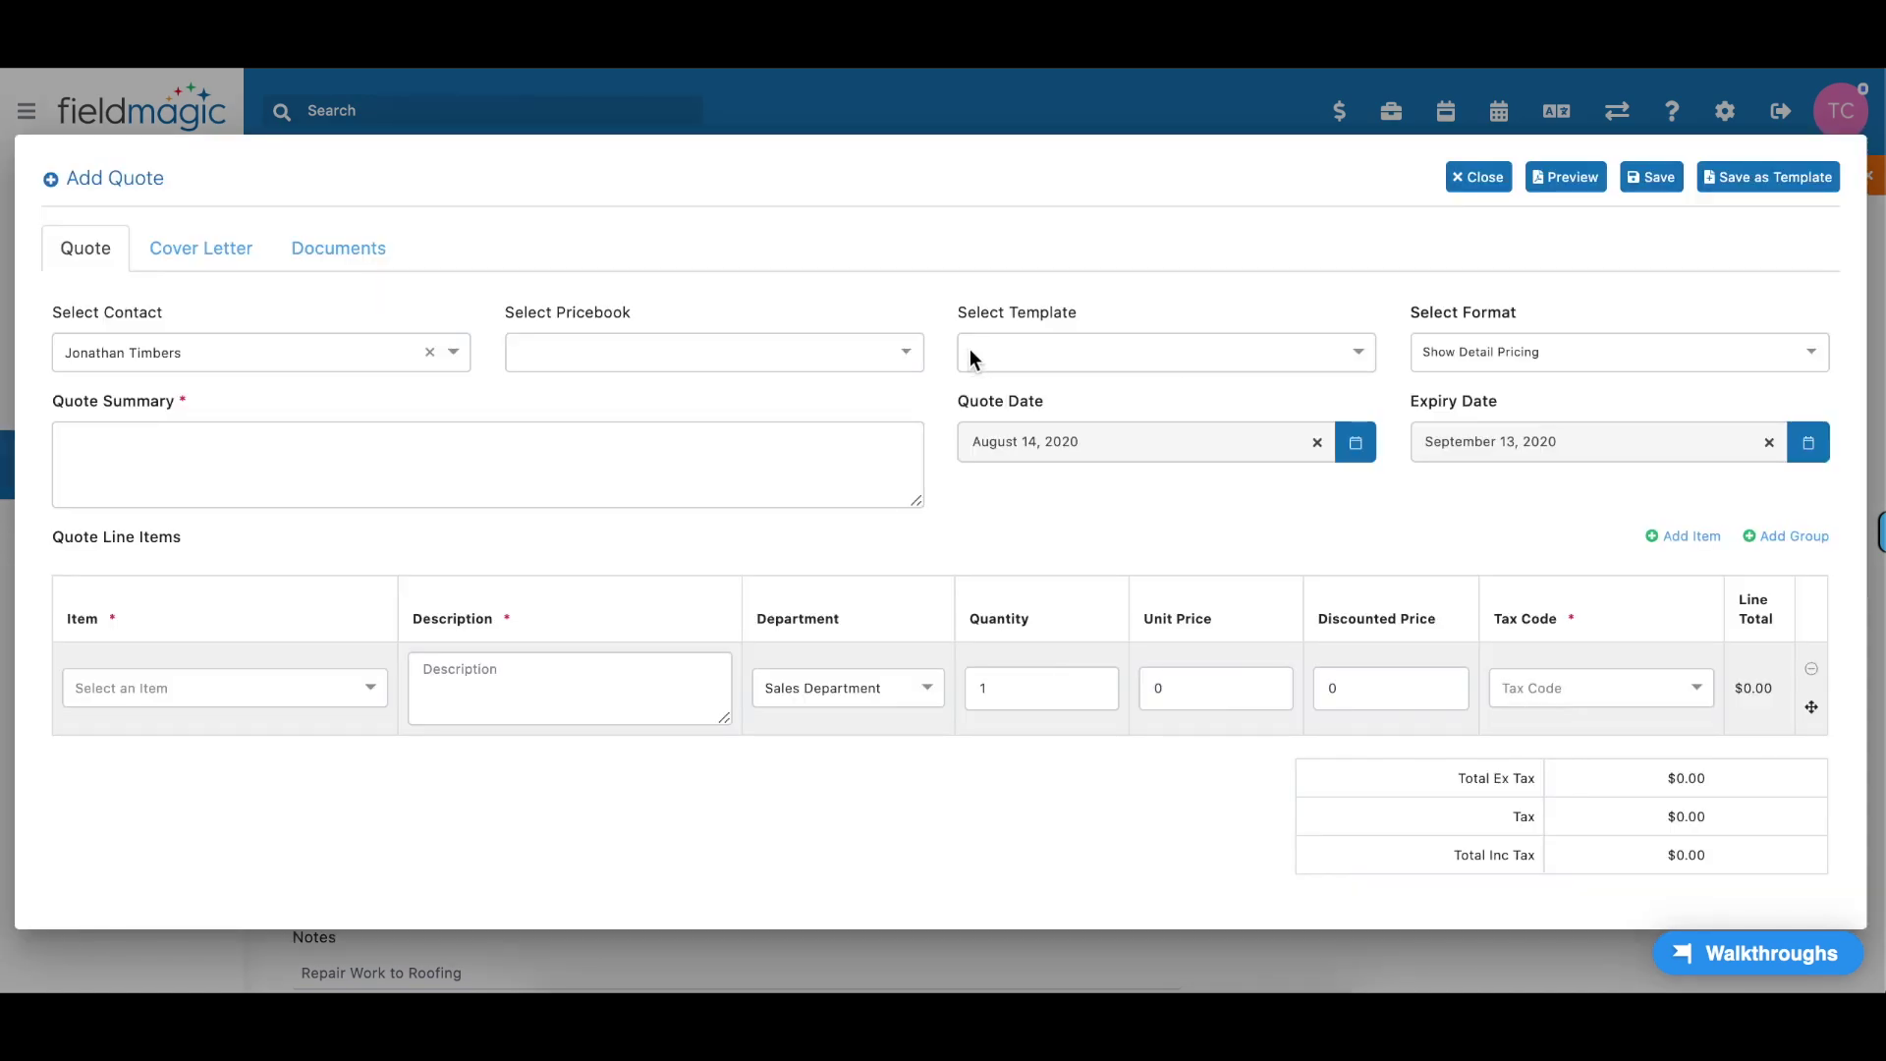
- Fill the opportunity's new quote from the General Template, accept using the template, and save the quote
{"action": "left_click", "coordinate": [1342, 353]}
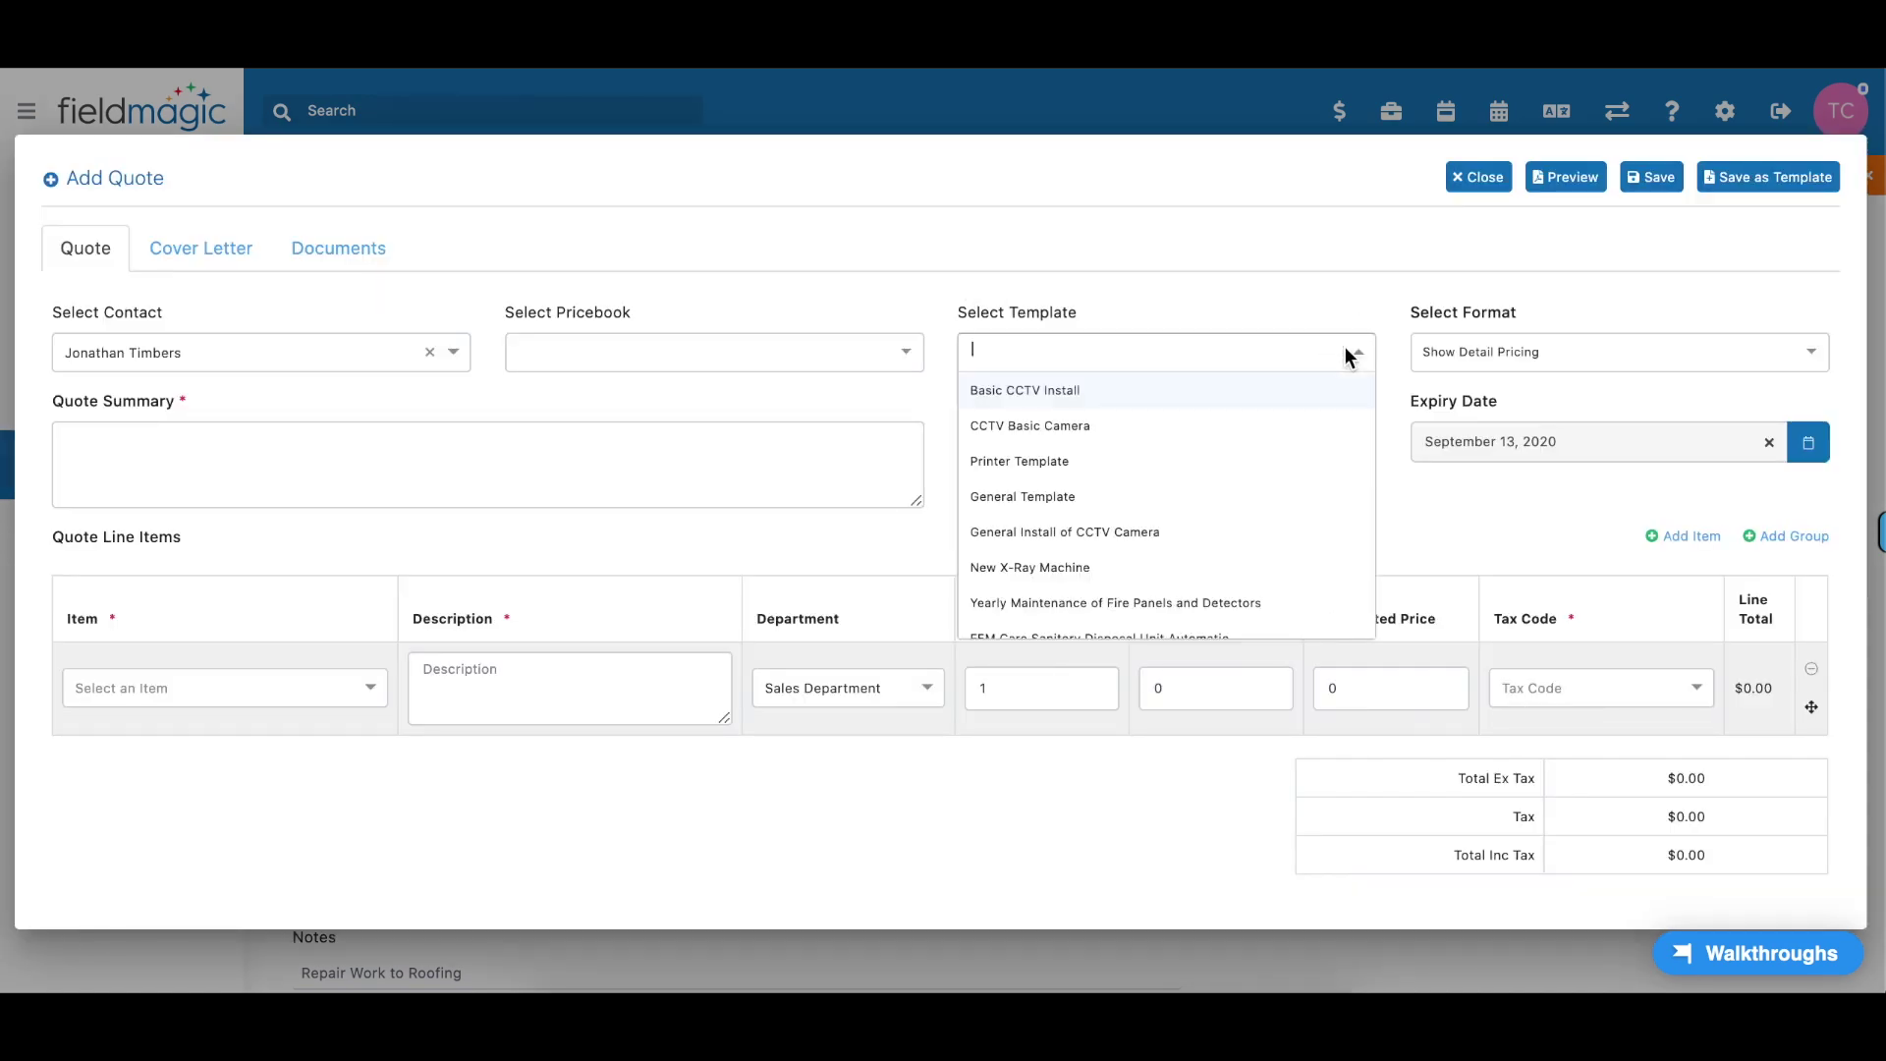
{"action": "scroll", "coordinate": [1331, 437], "scroll_direction": "down", "scroll_amount": 3}
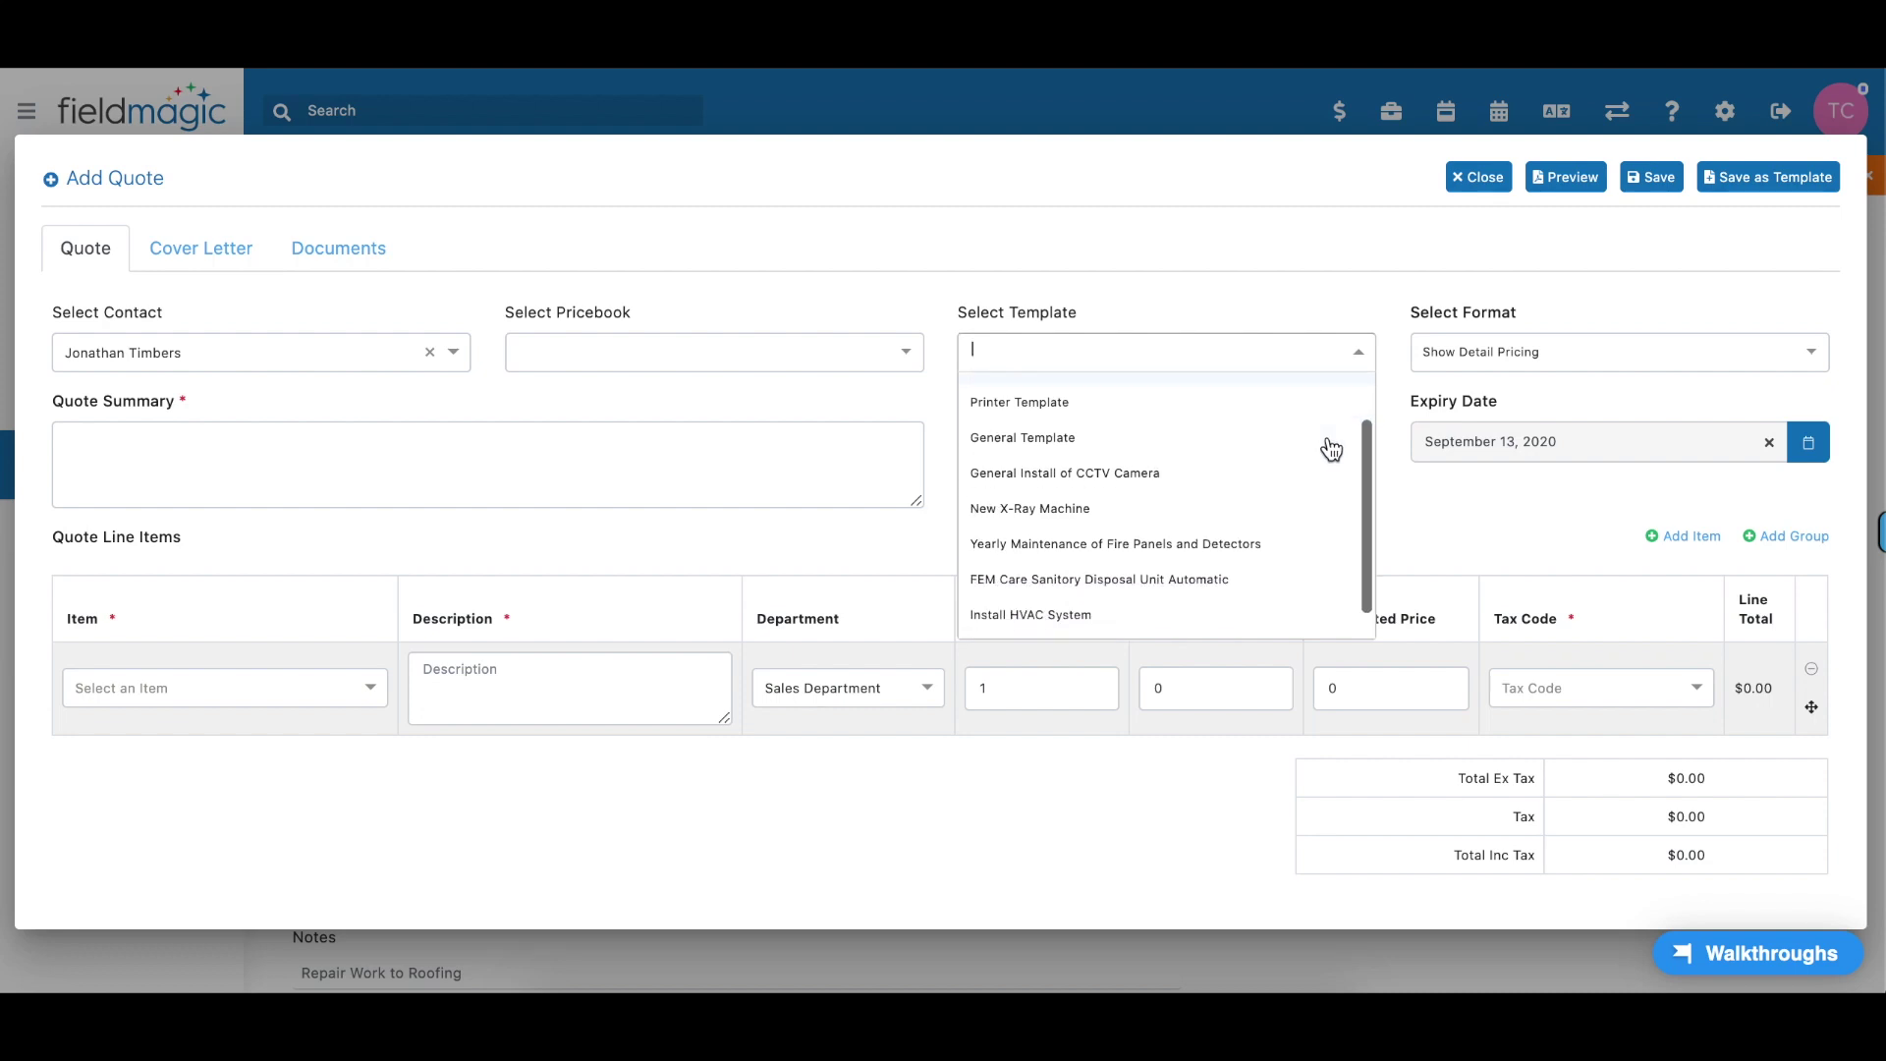
{"action": "left_click", "coordinate": [1074, 408]}
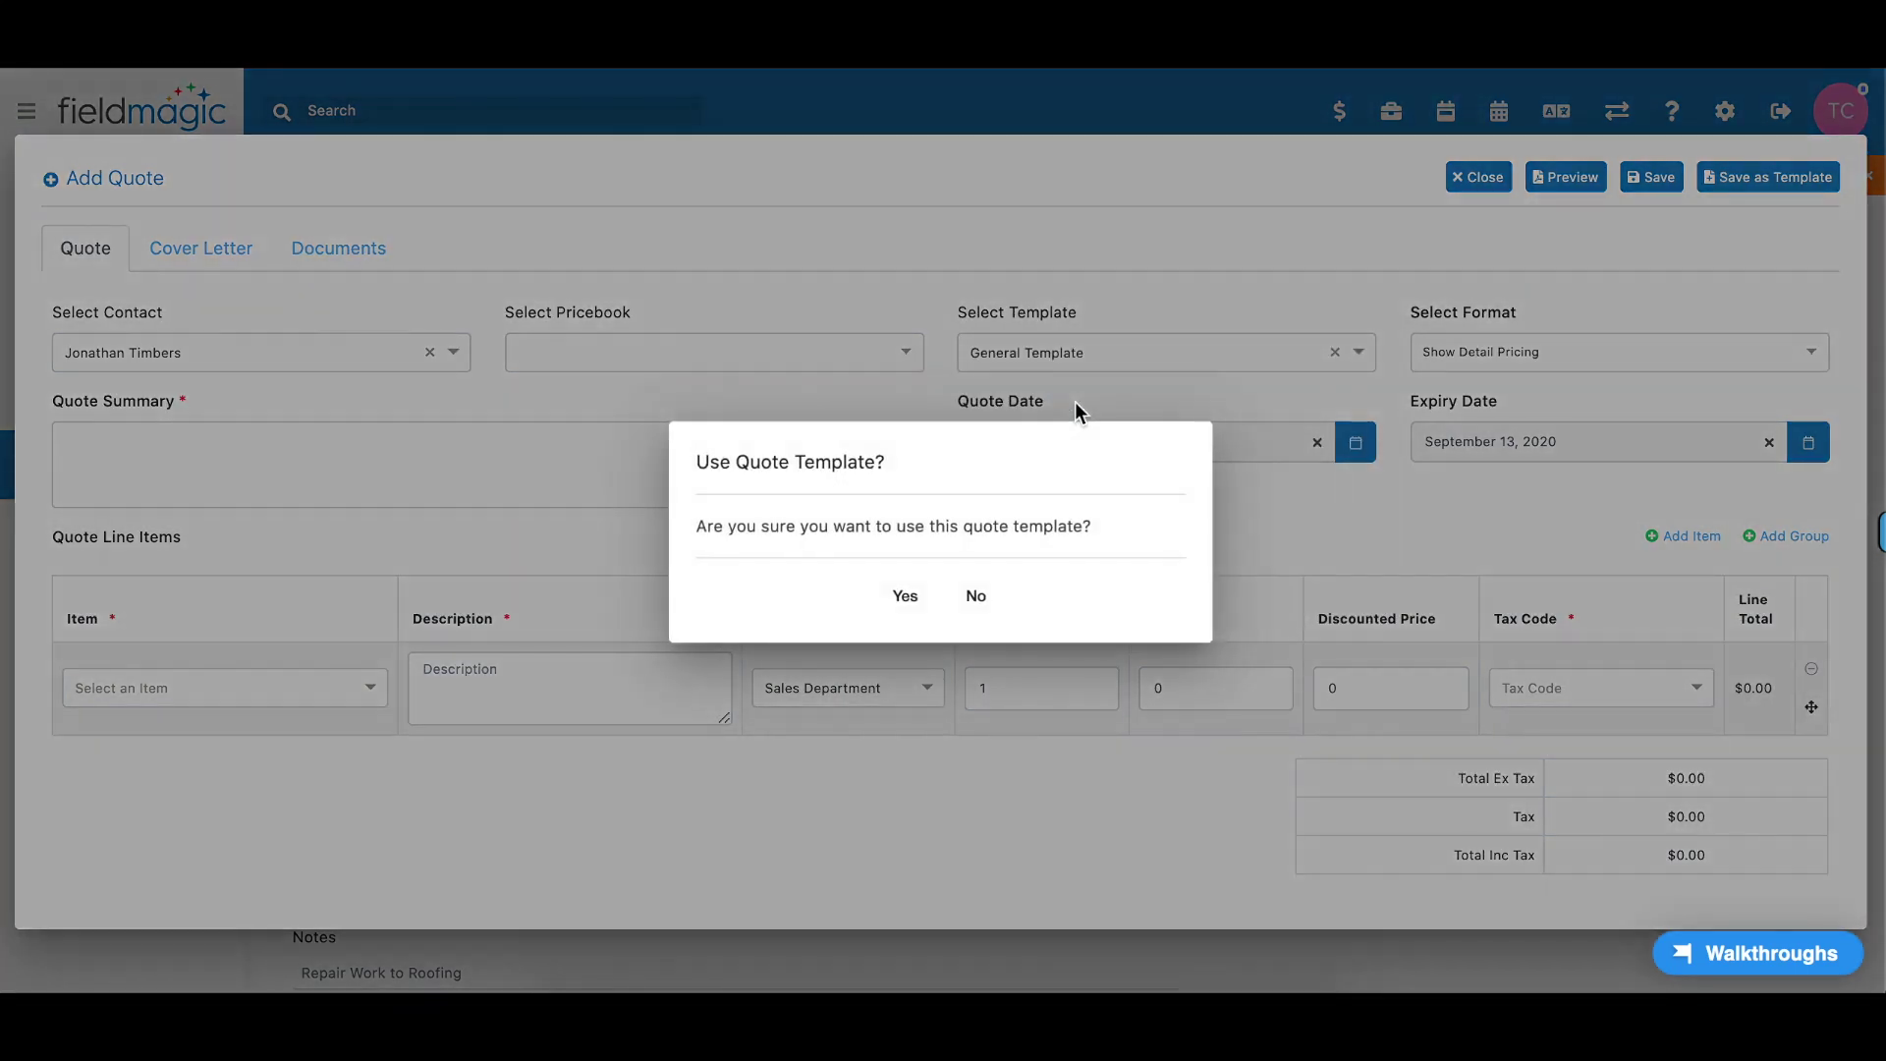
{"action": "left_click", "coordinate": [904, 595]}
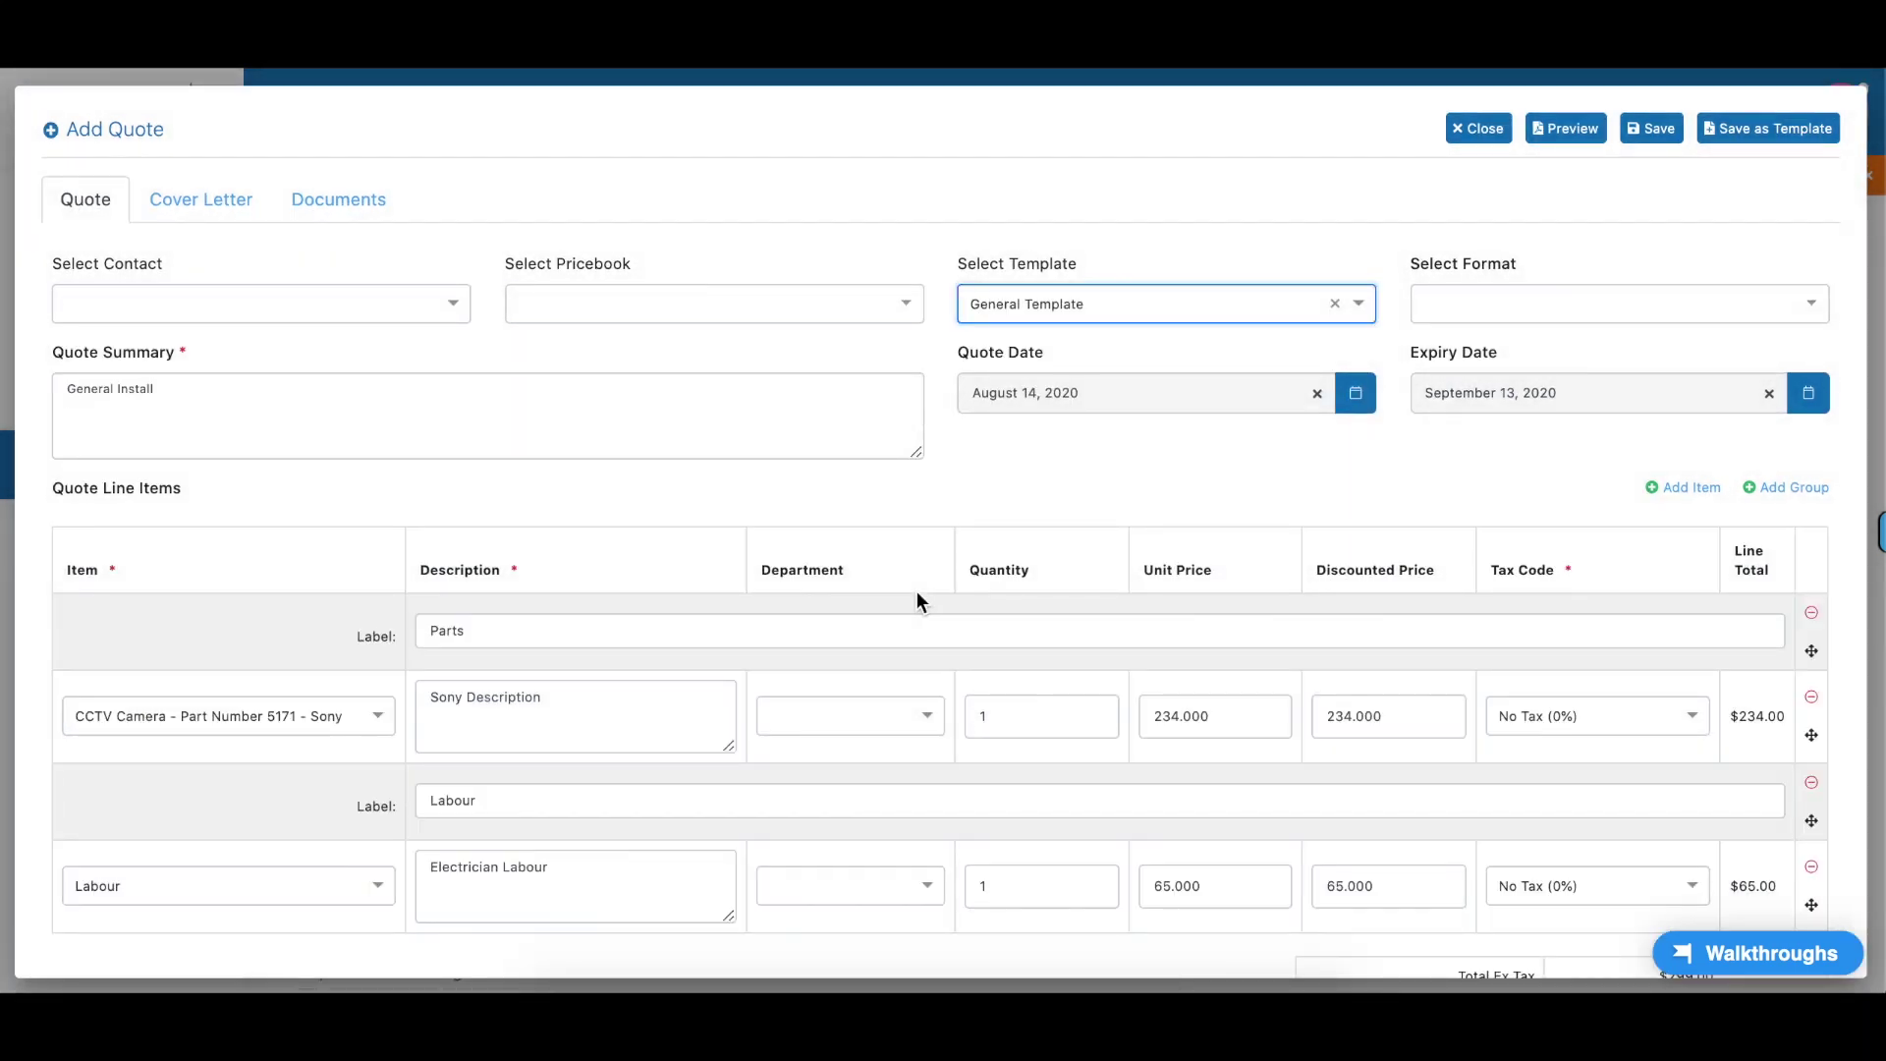
{"action": "left_click", "coordinate": [1652, 129]}
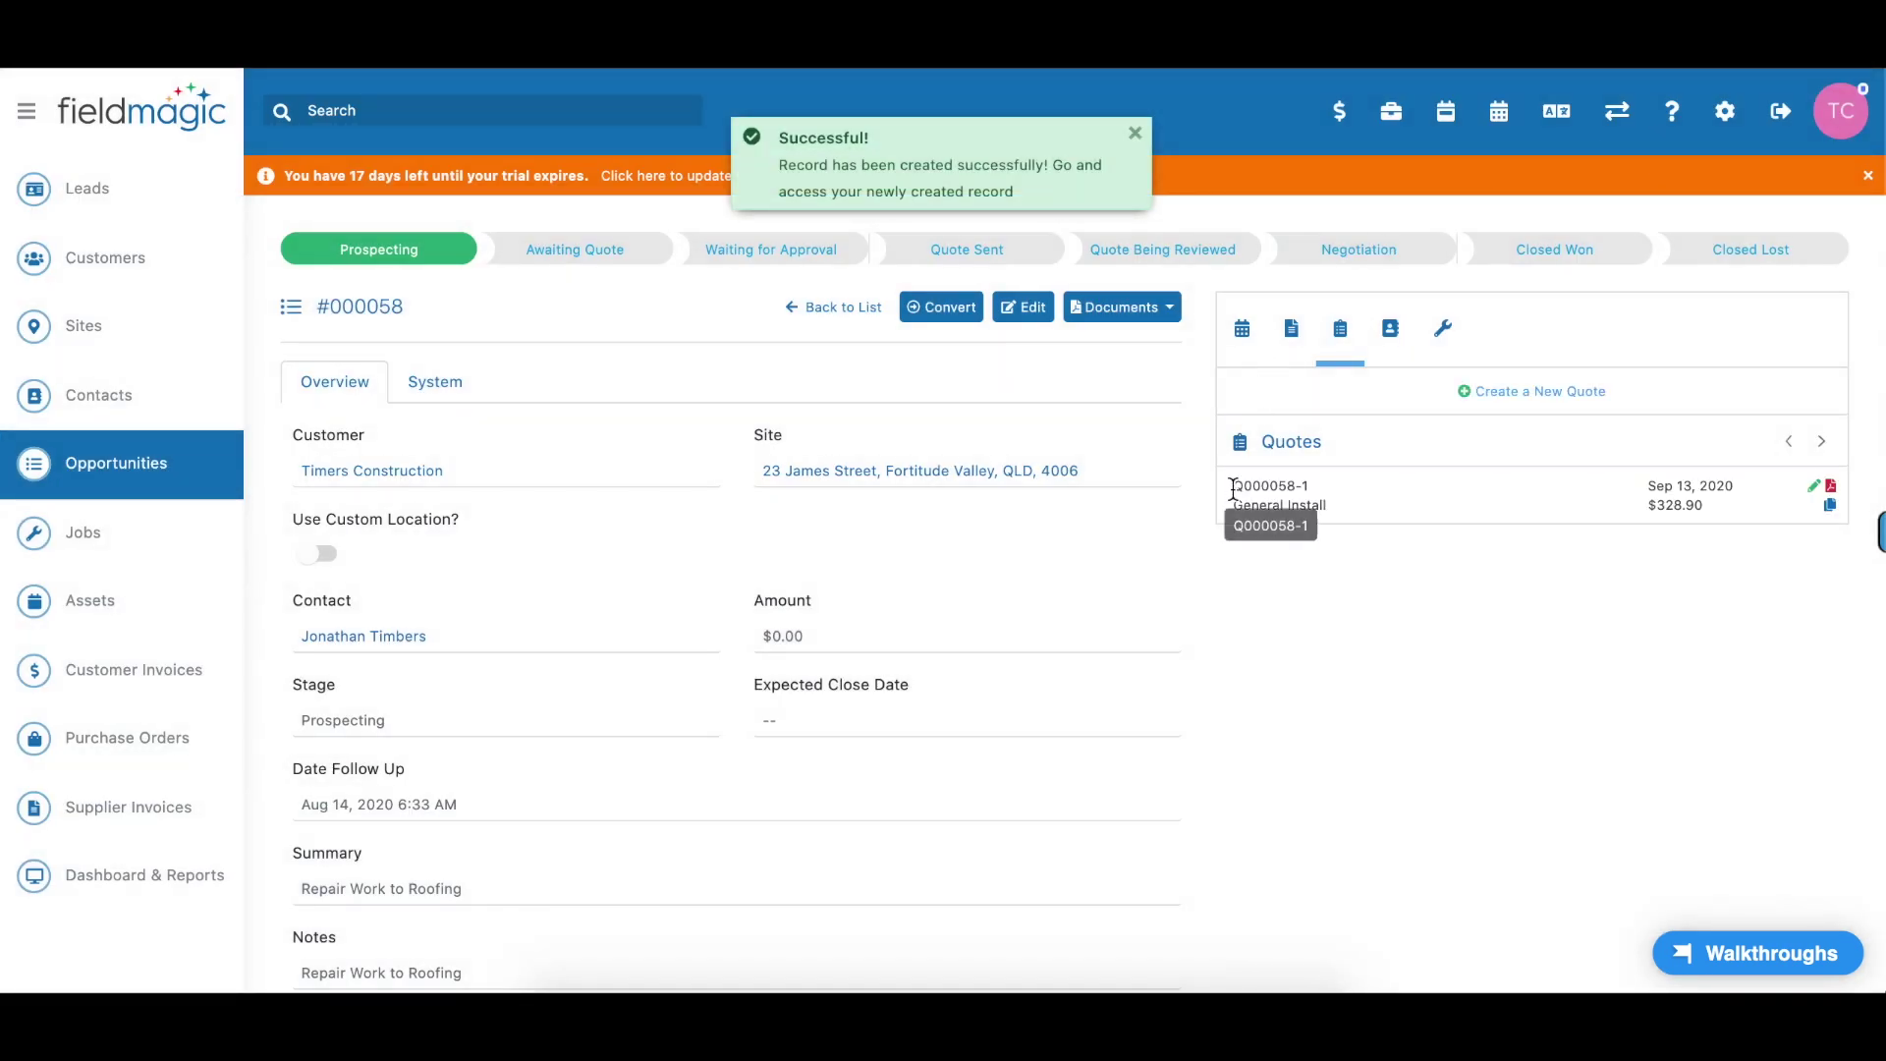
- Preview the General Install quote as a PDF, review the whole document, and close the preview
{"action": "left_click", "coordinate": [1831, 487]}
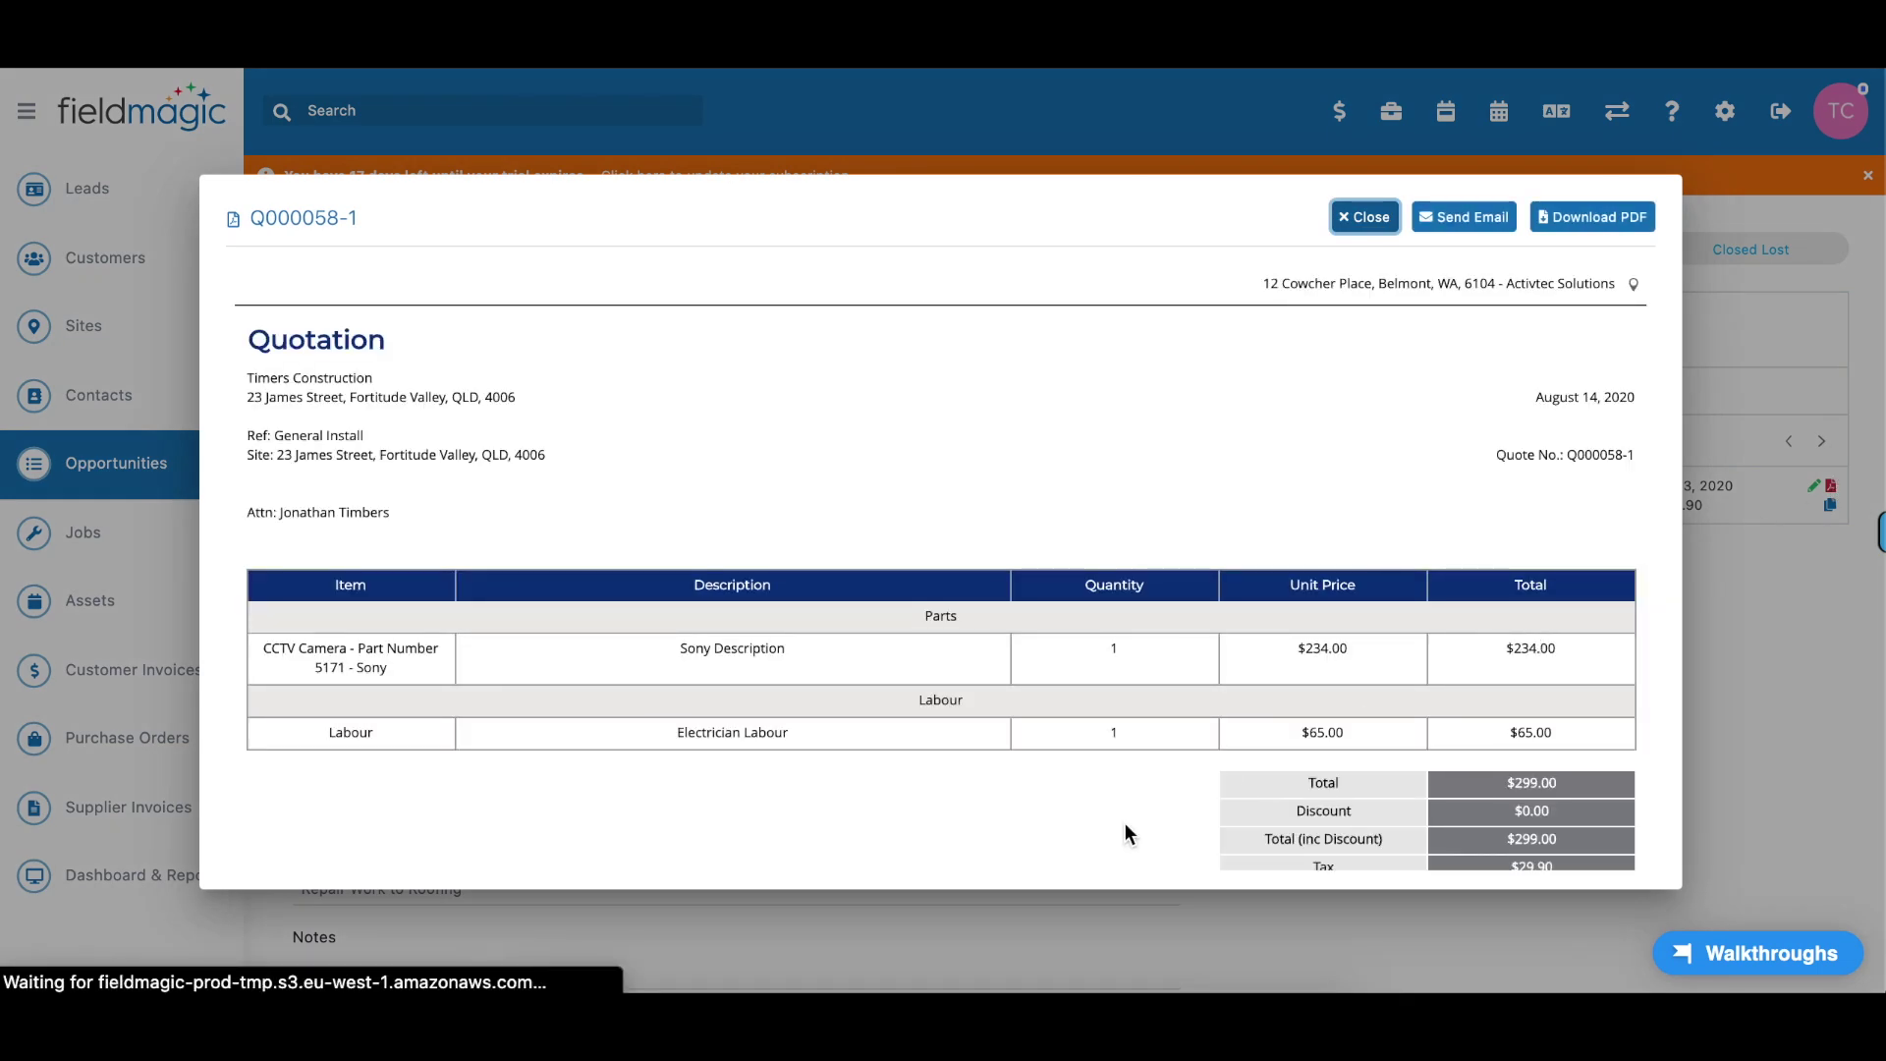
{"action": "scroll", "coordinate": [1124, 833], "scroll_direction": "down", "scroll_amount": 4}
{"action": "scroll", "coordinate": [1124, 833], "scroll_direction": "up", "scroll_amount": 5}
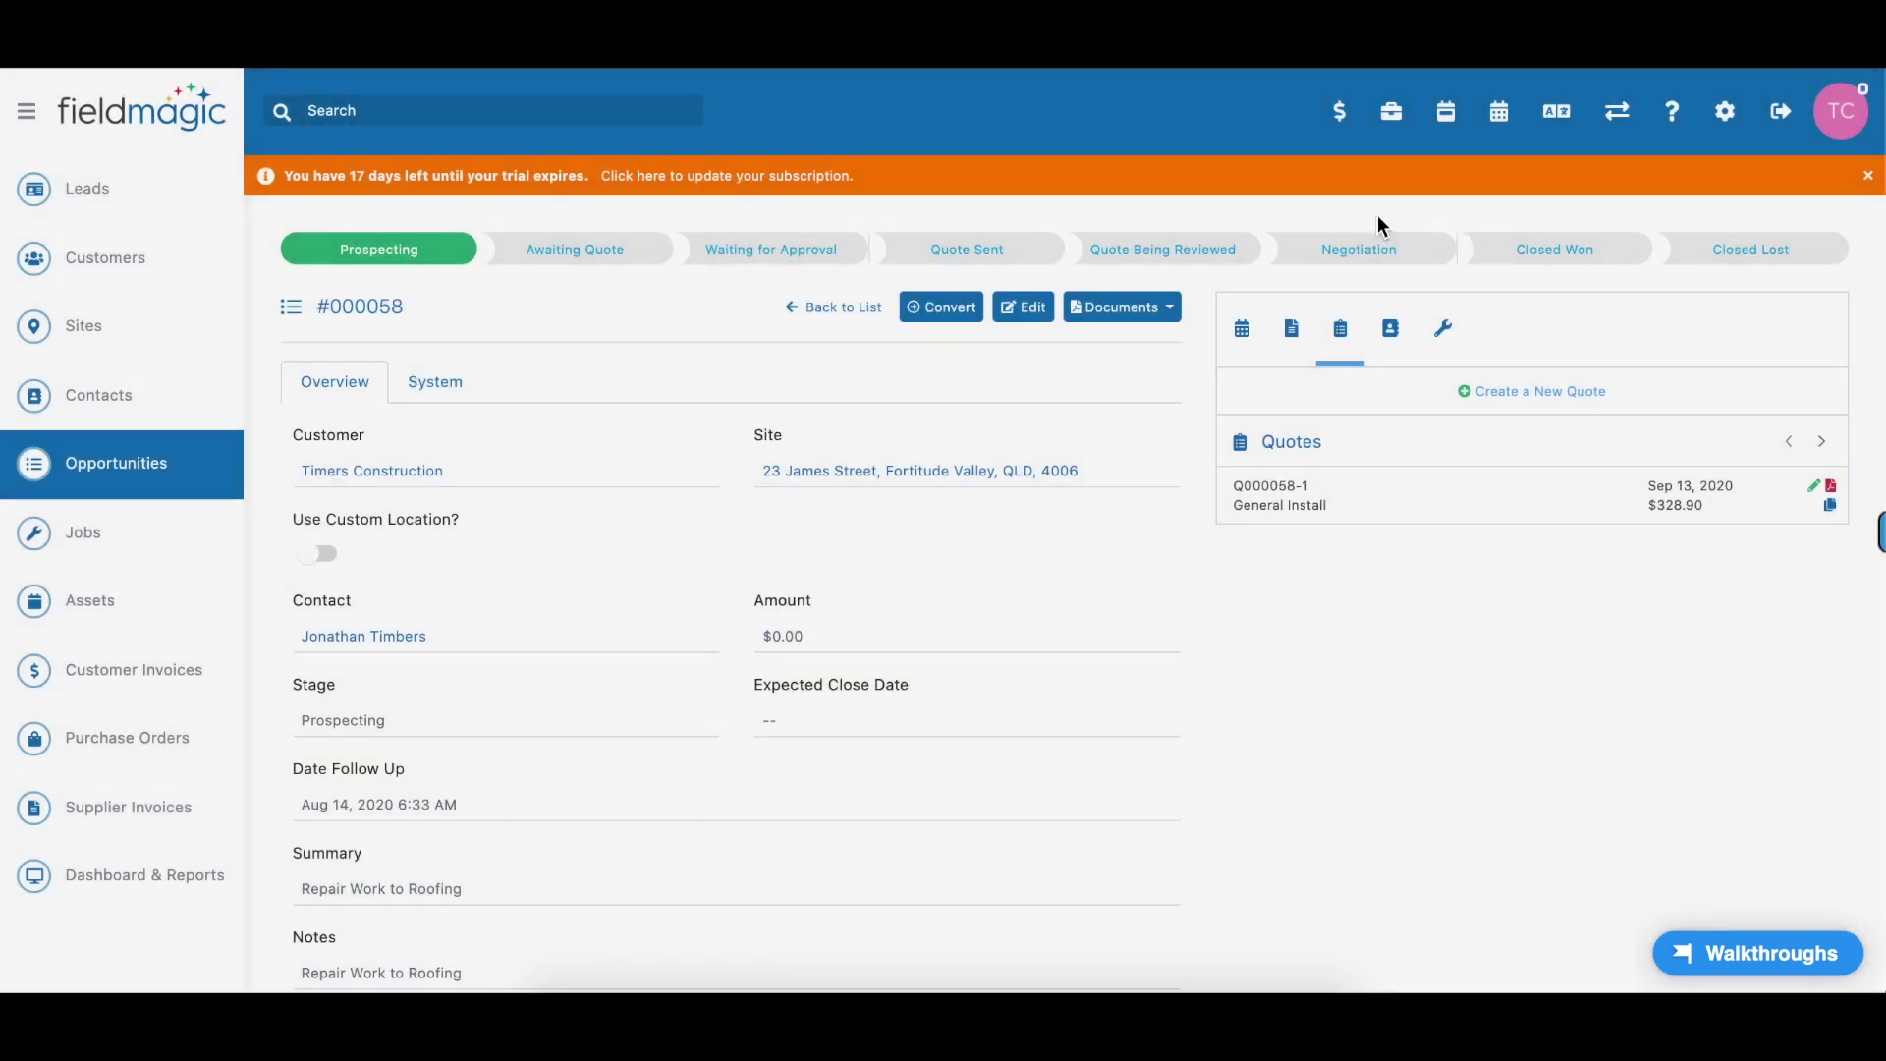
{"action": "left_click", "coordinate": [1375, 216]}
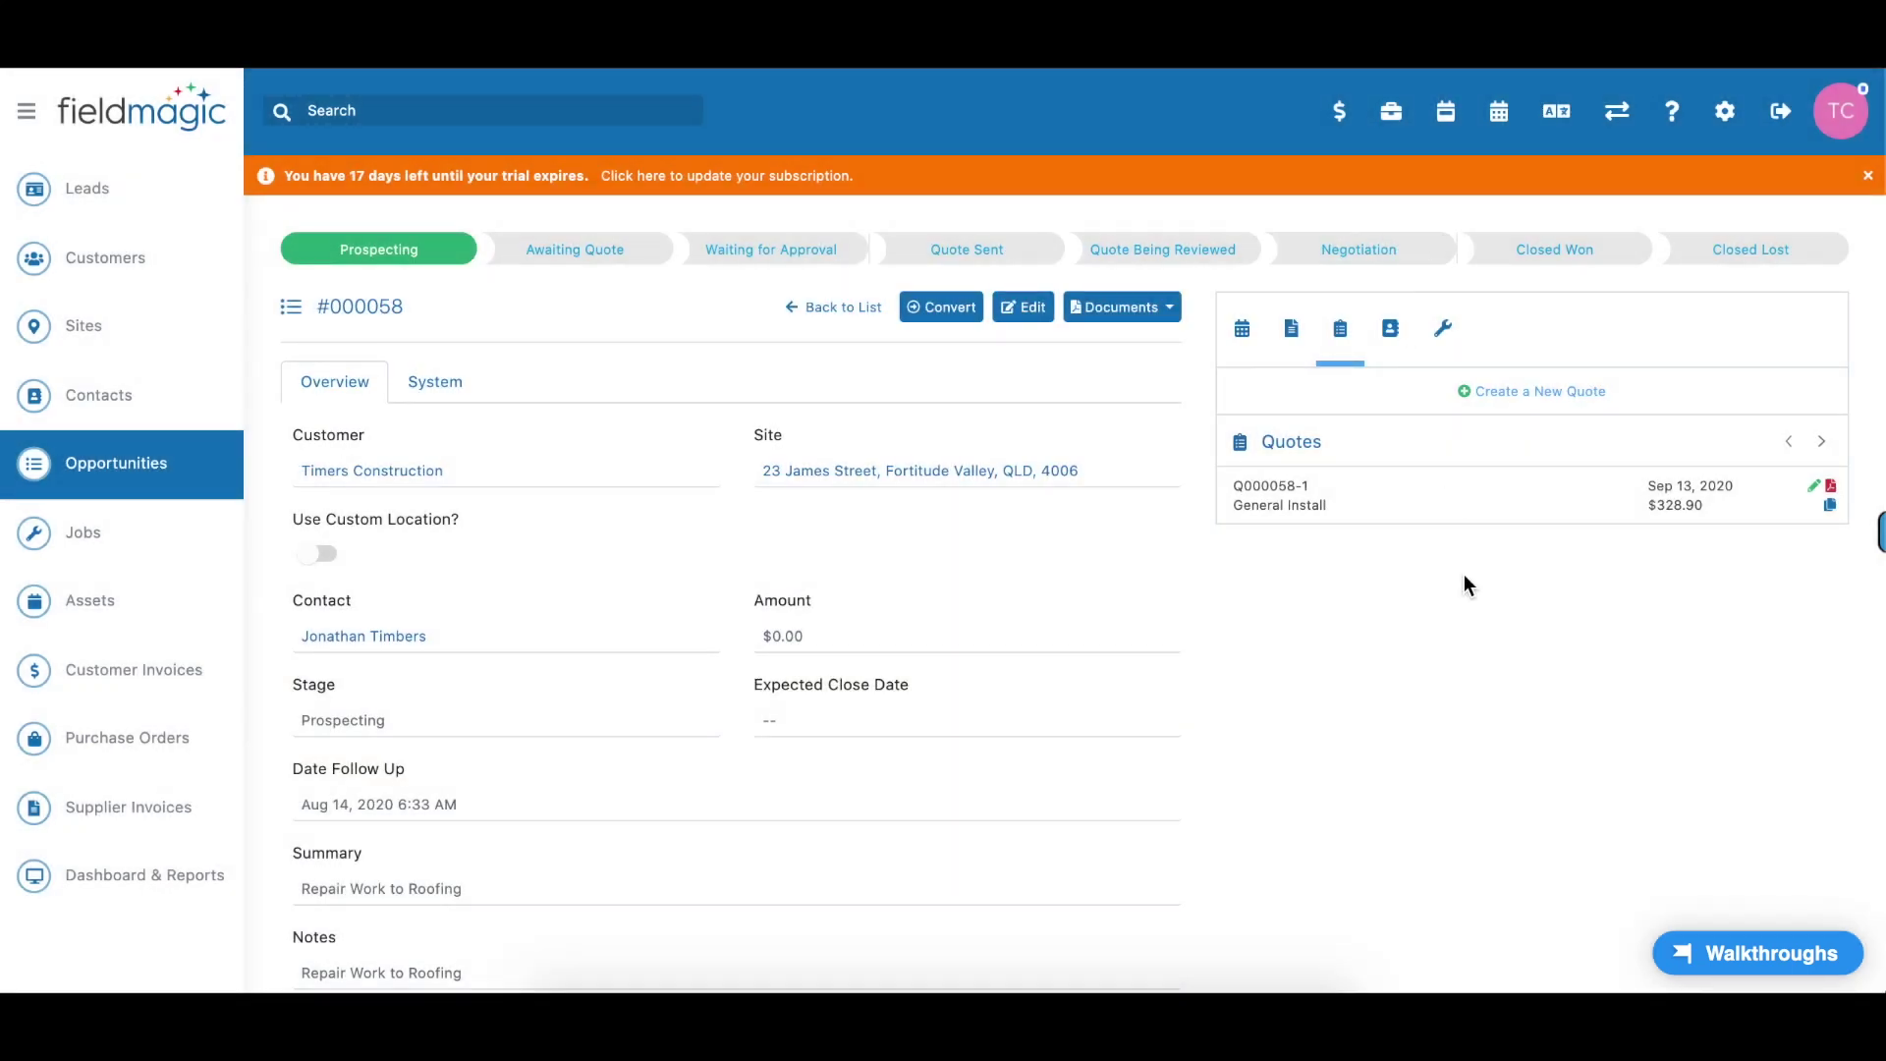
- Upload Job Diagram.png from the Desktop to the opportunity's files with the description "Diagram of Roof"
{"action": "left_click", "coordinate": [1292, 331]}
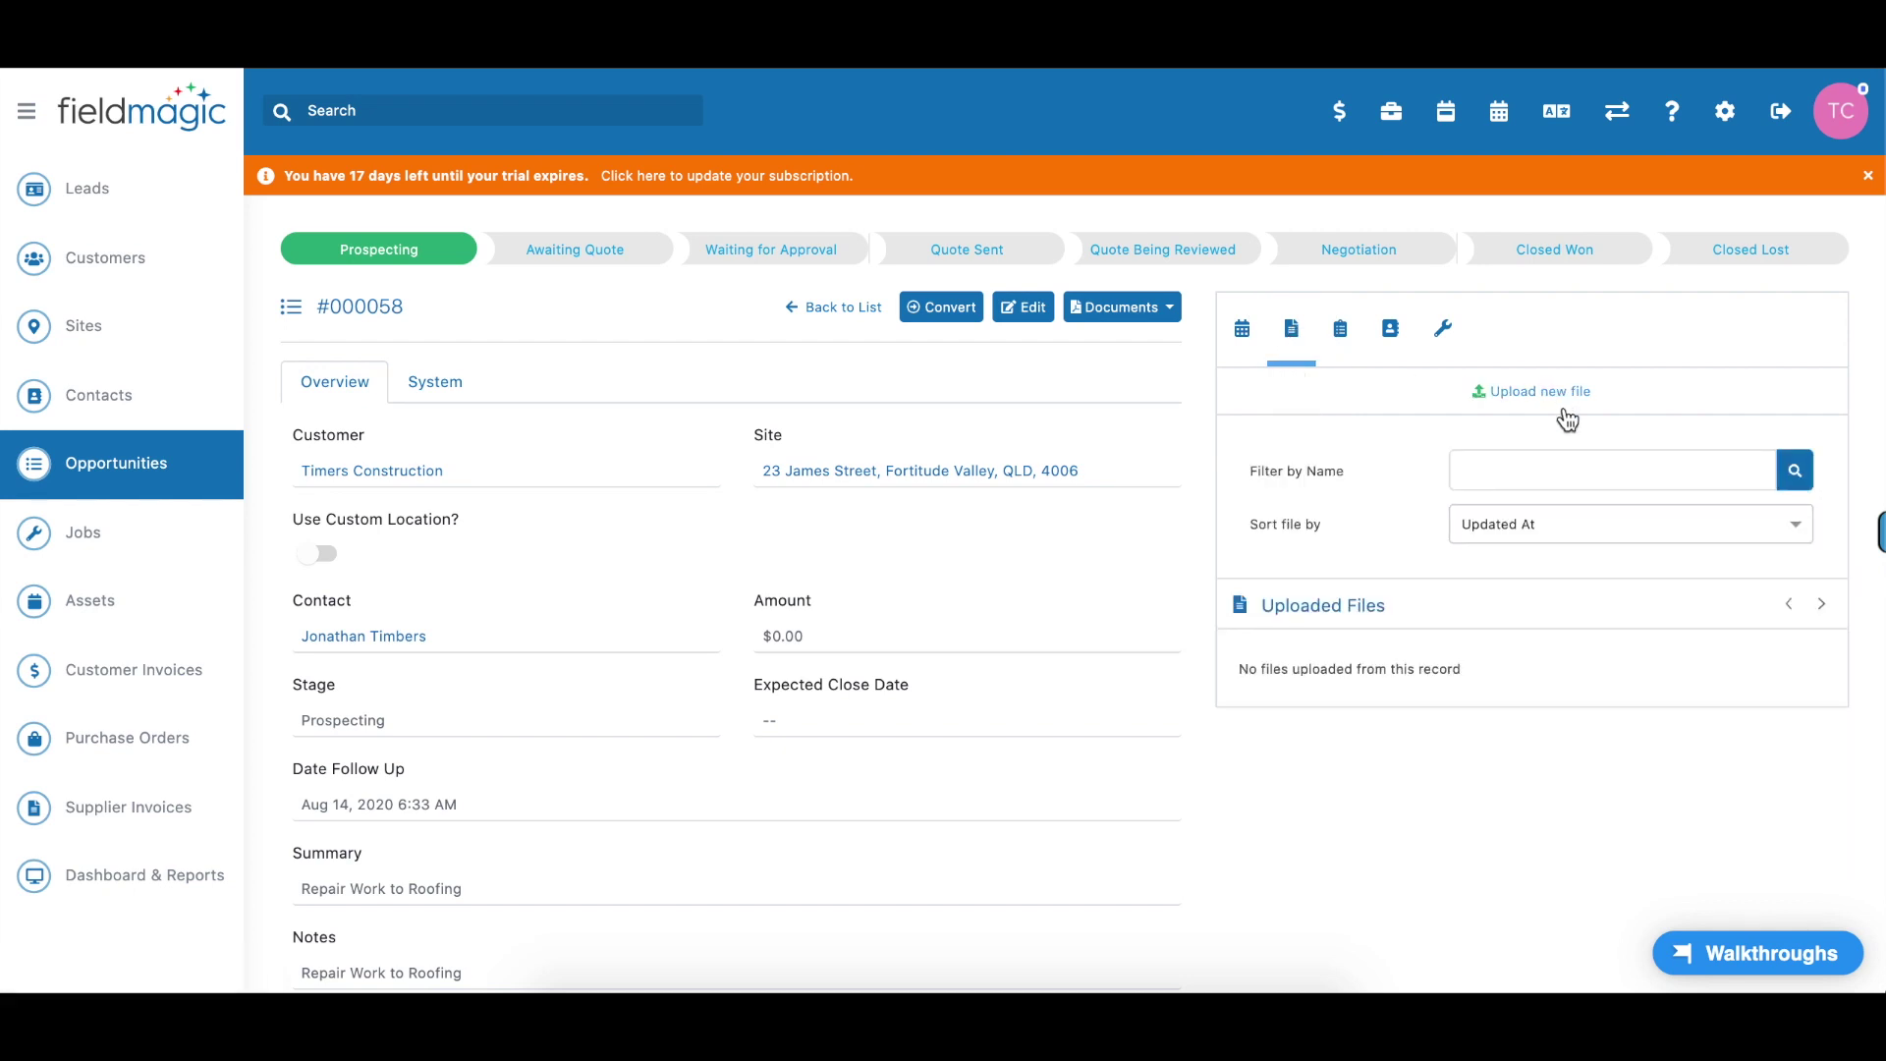
{"action": "left_click", "coordinate": [1558, 391]}
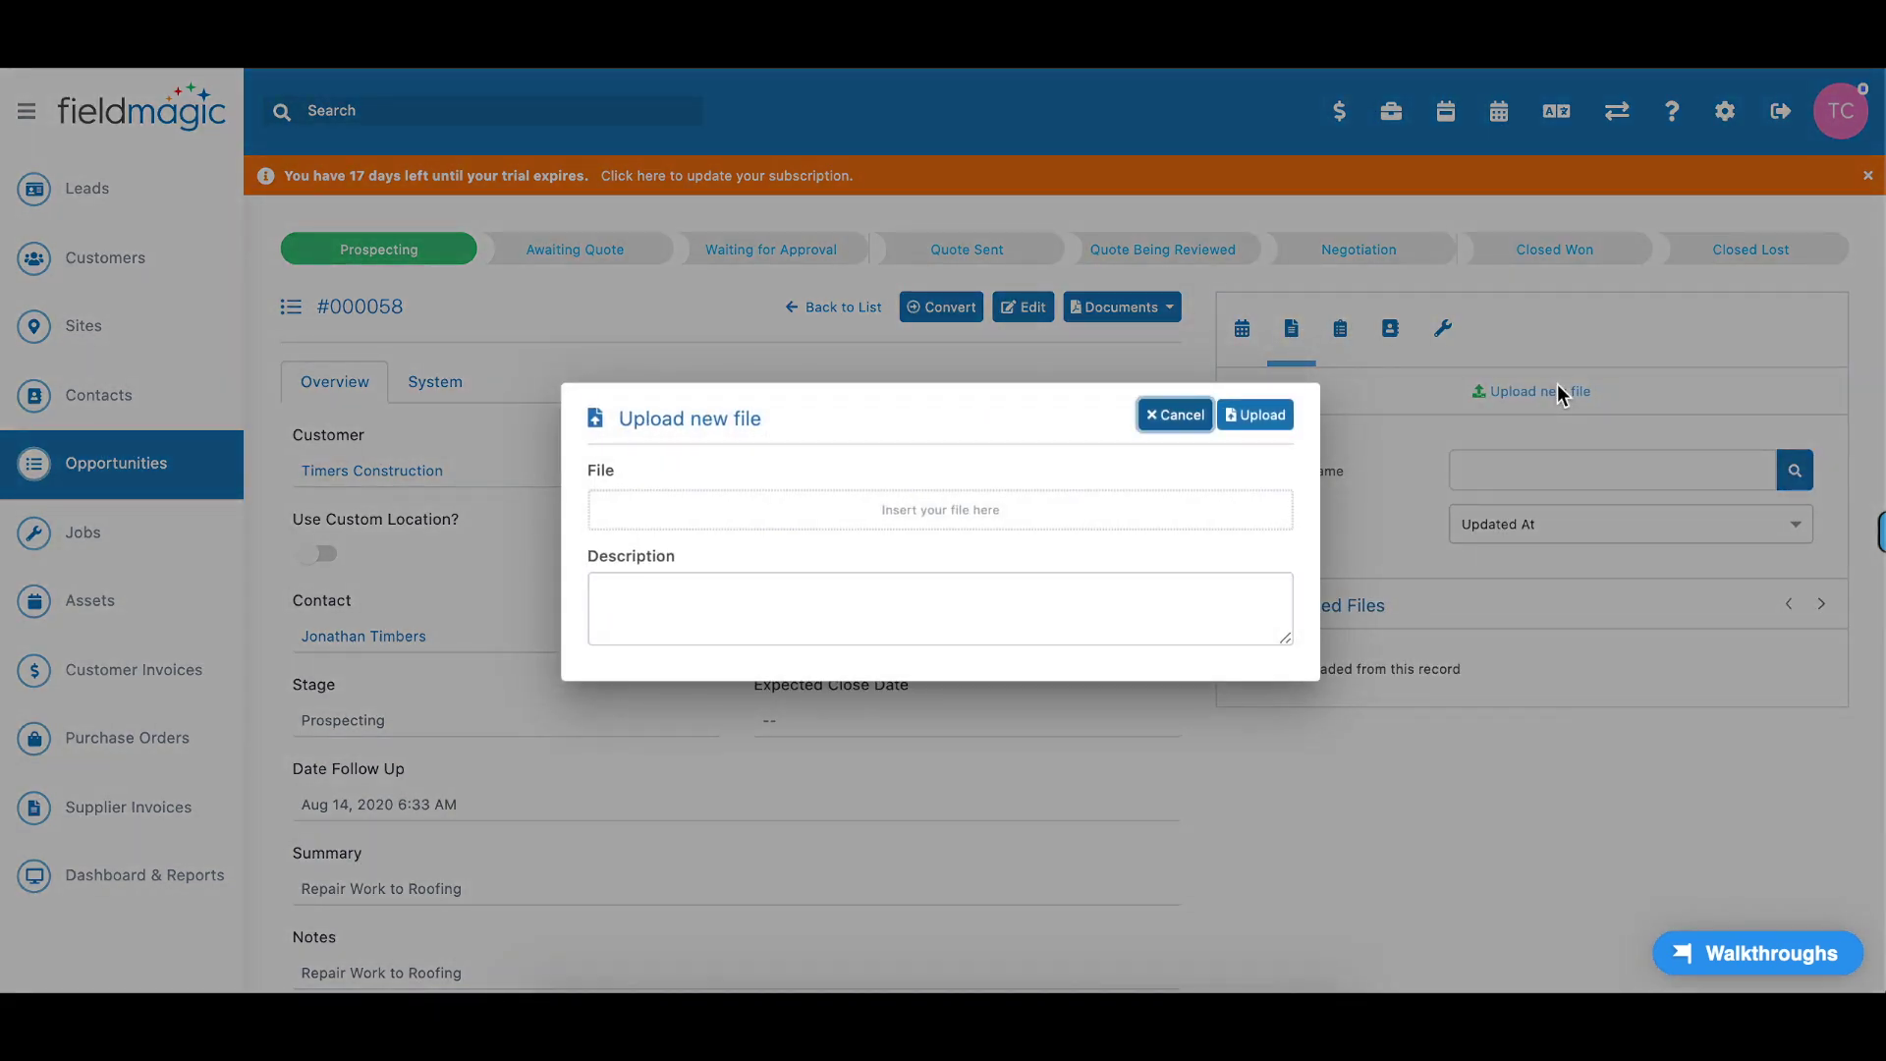
{"action": "left_click", "coordinate": [945, 511]}
{"action": "double_click", "coordinate": [693, 292]}
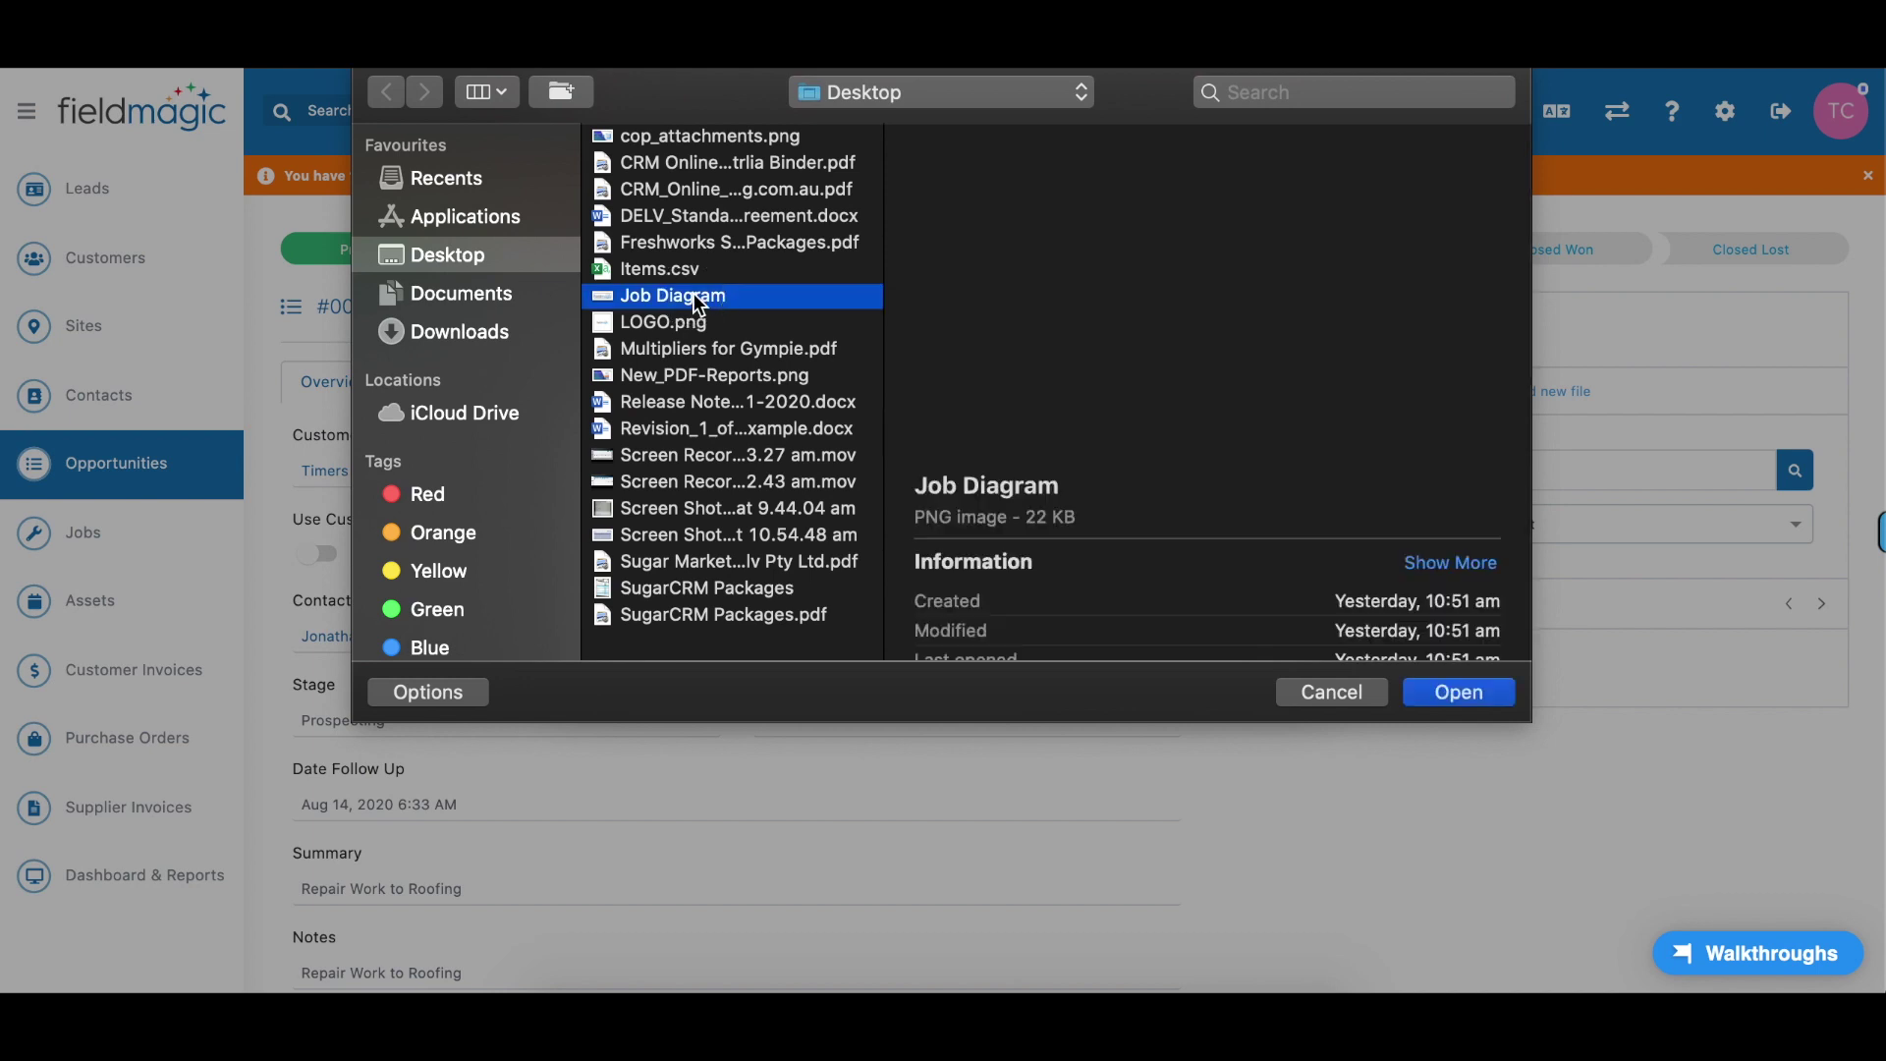
{"action": "left_click", "coordinate": [730, 615]}
{"action": "type", "text": "Diagram of"}
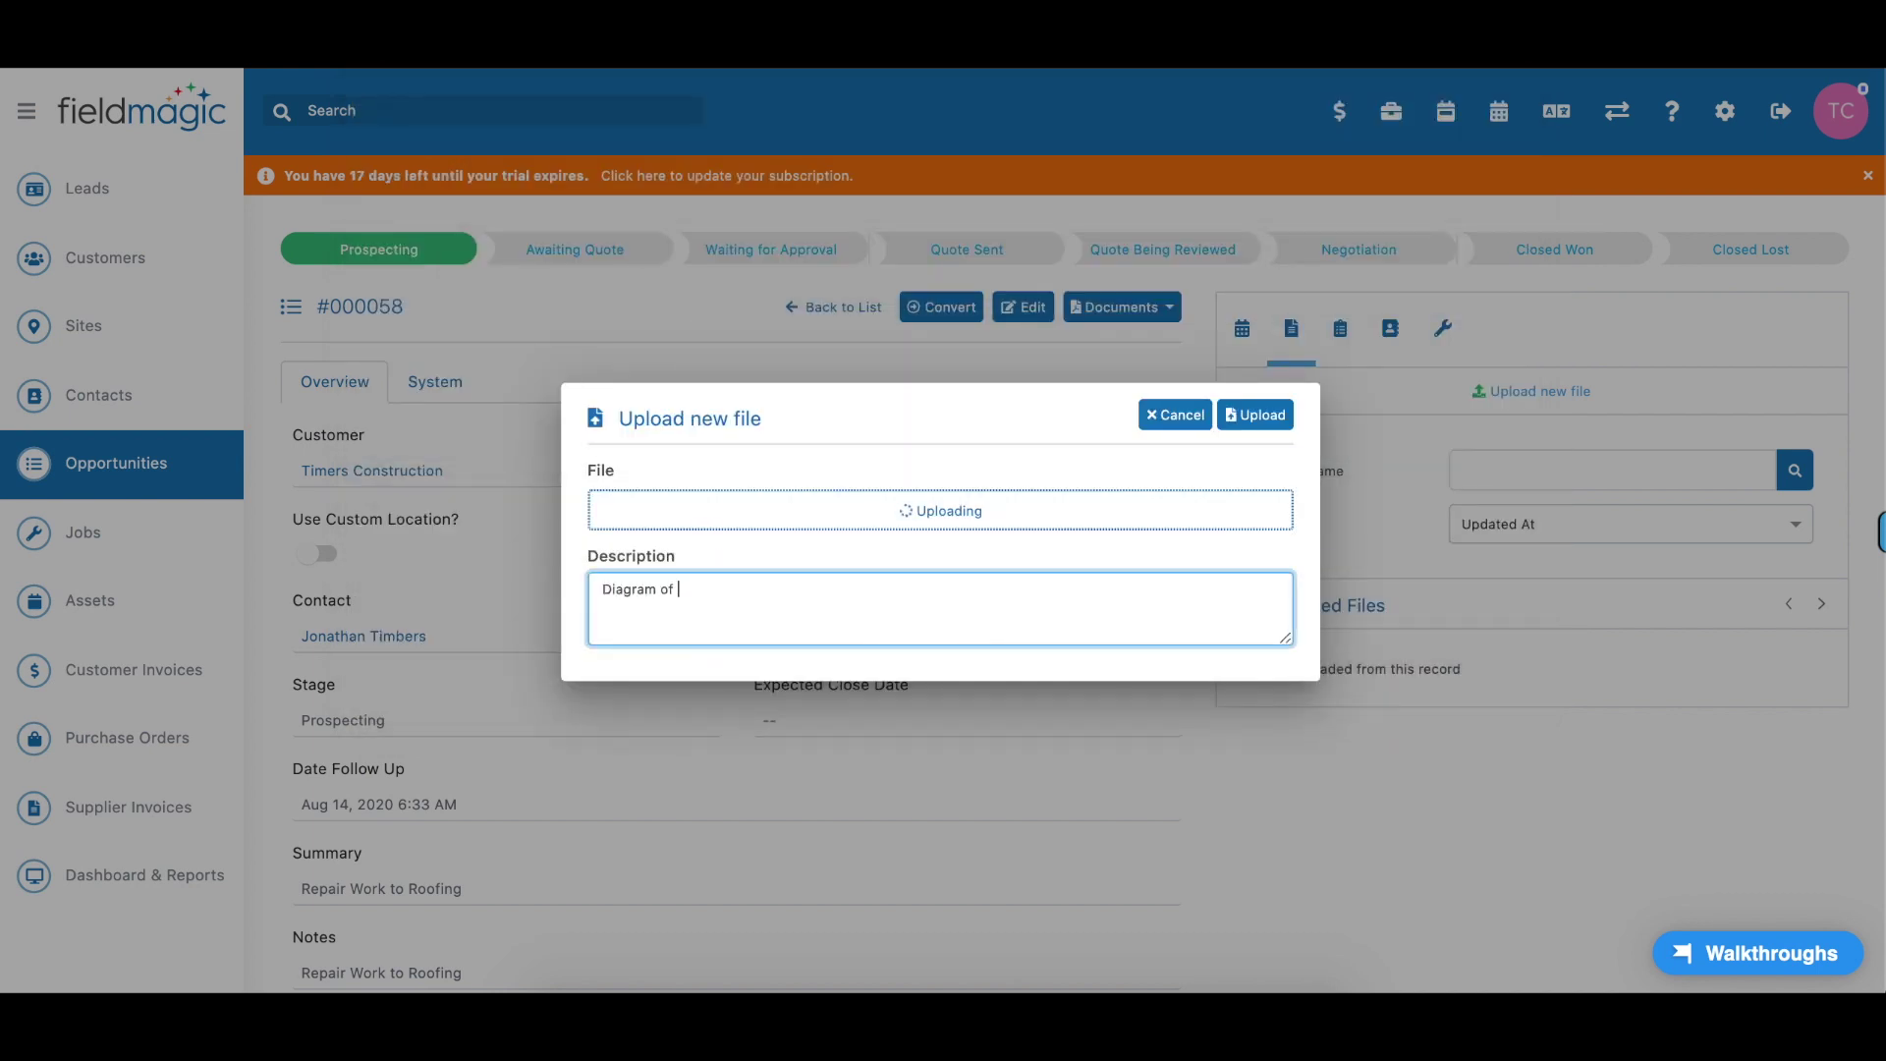
{"action": "type", "text": " Roof"}
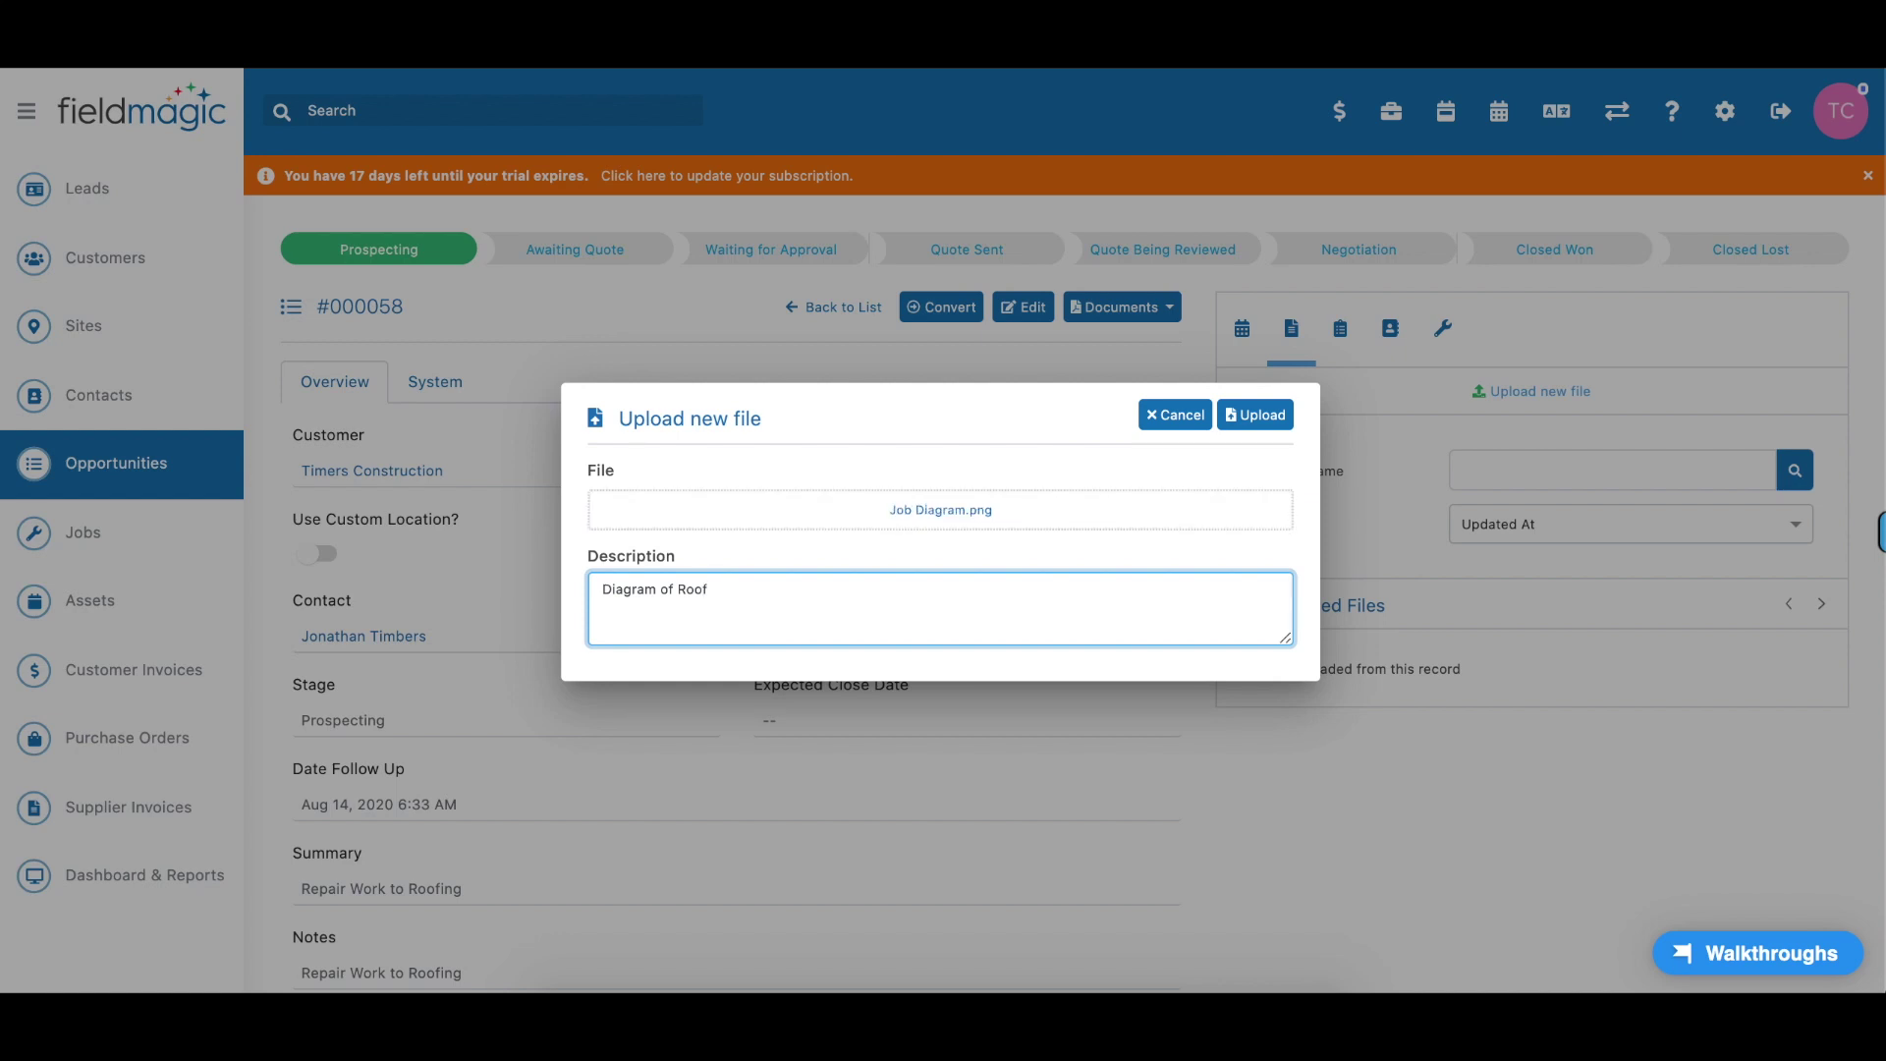
{"action": "left_click", "coordinate": [1256, 414]}
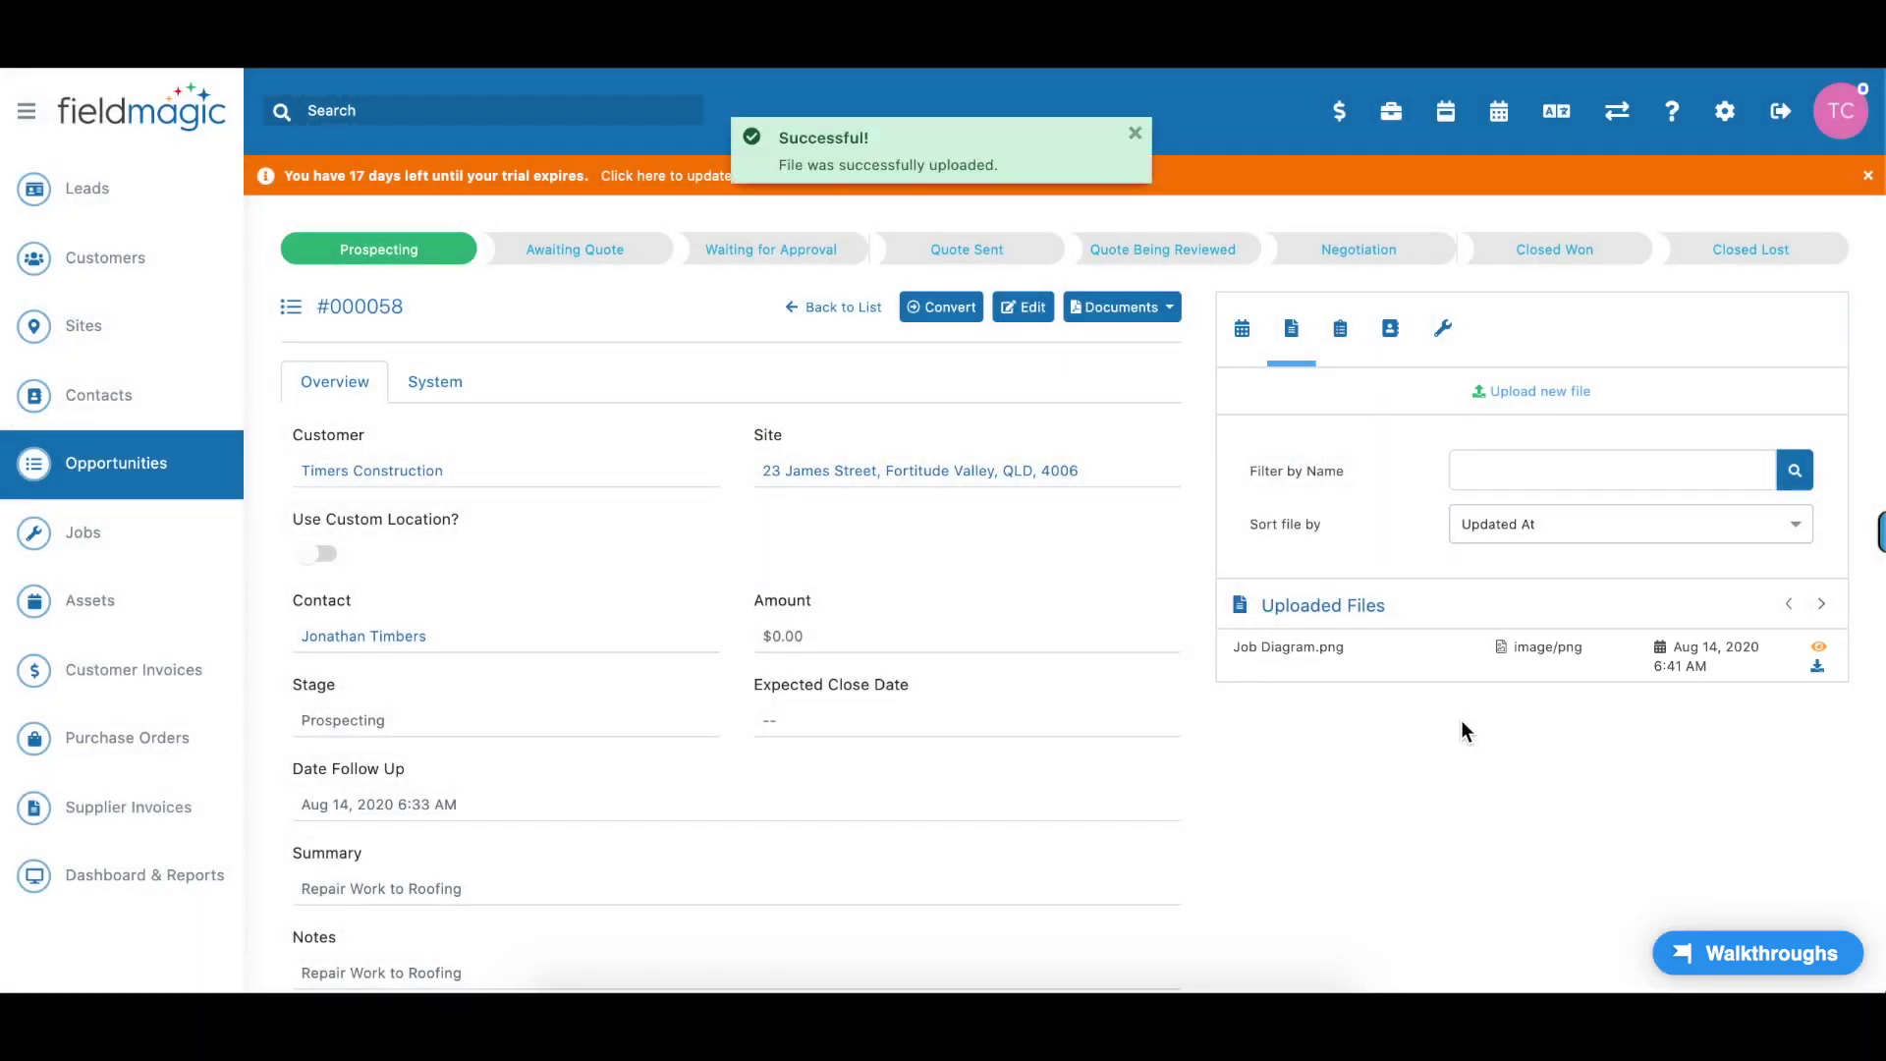
- View the opportunity's contact roles, and advance its stage through Quote Sent to Quote Being Reviewed
{"action": "left_click", "coordinate": [1390, 334]}
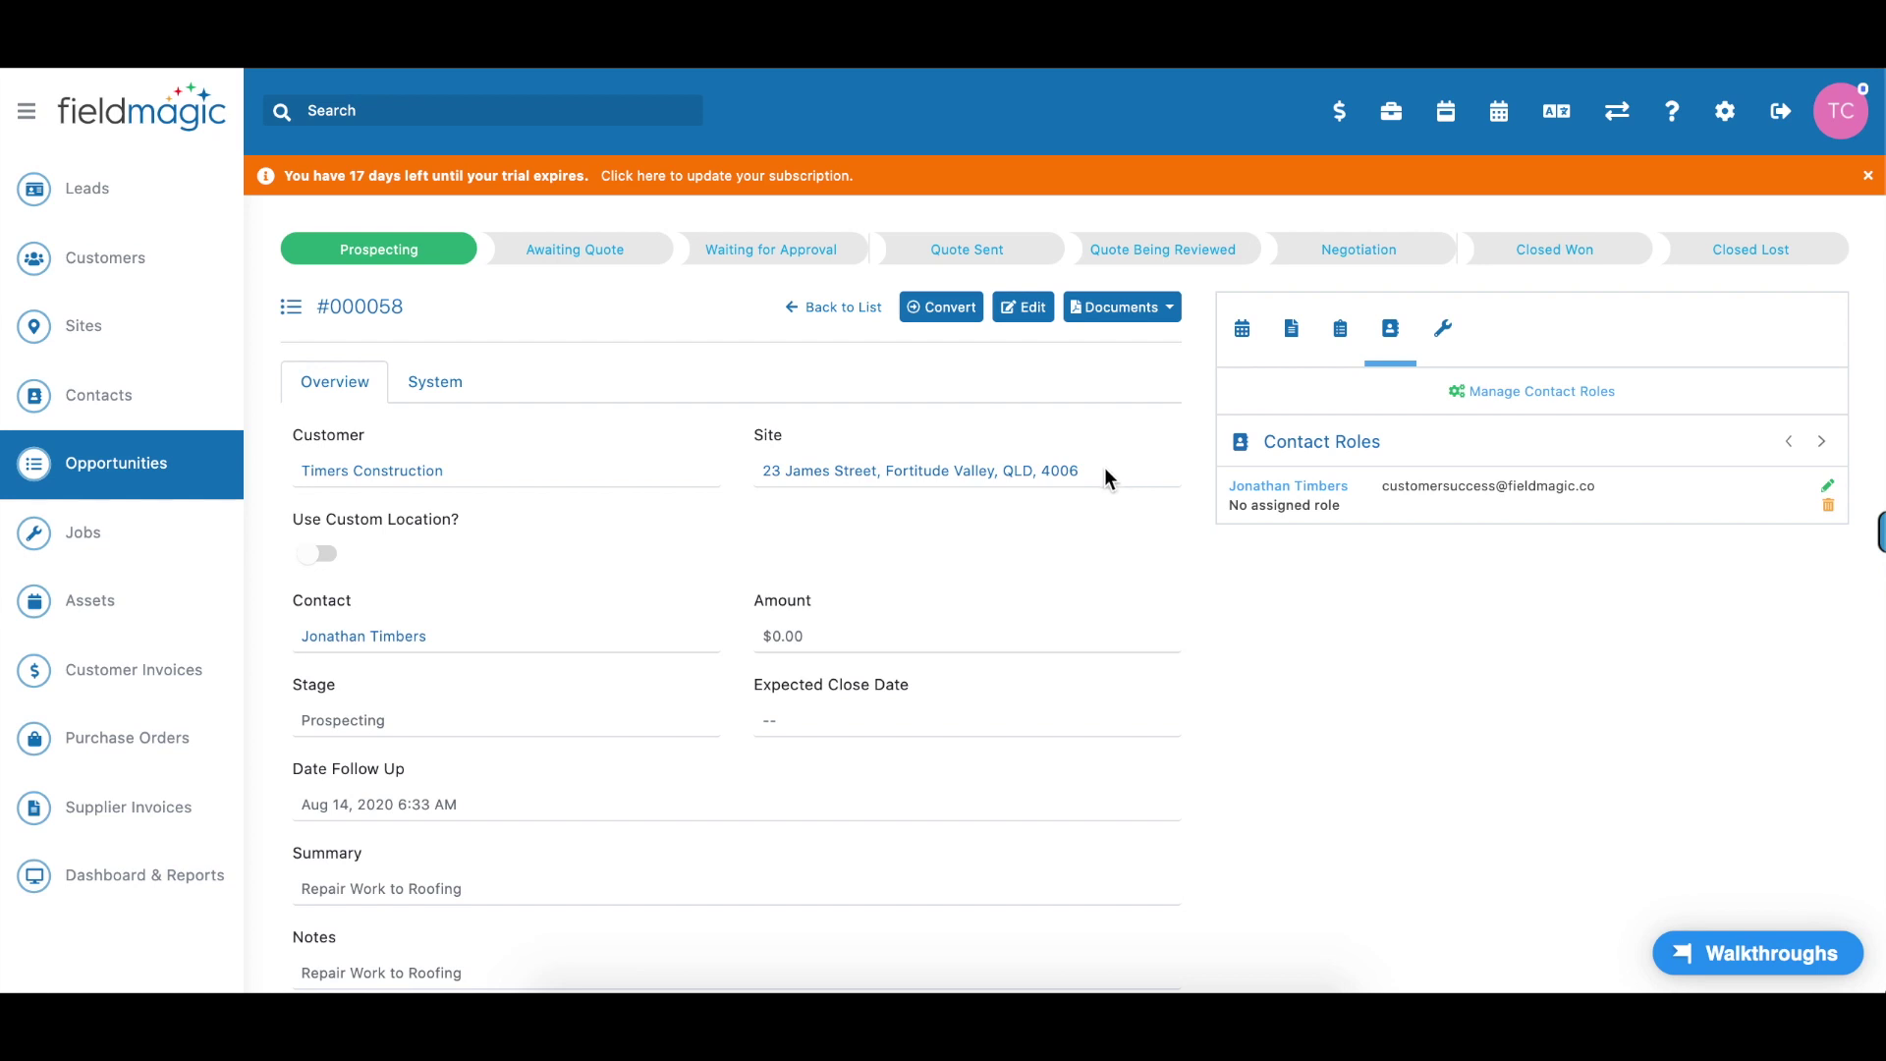
{"action": "left_click", "coordinate": [1009, 256]}
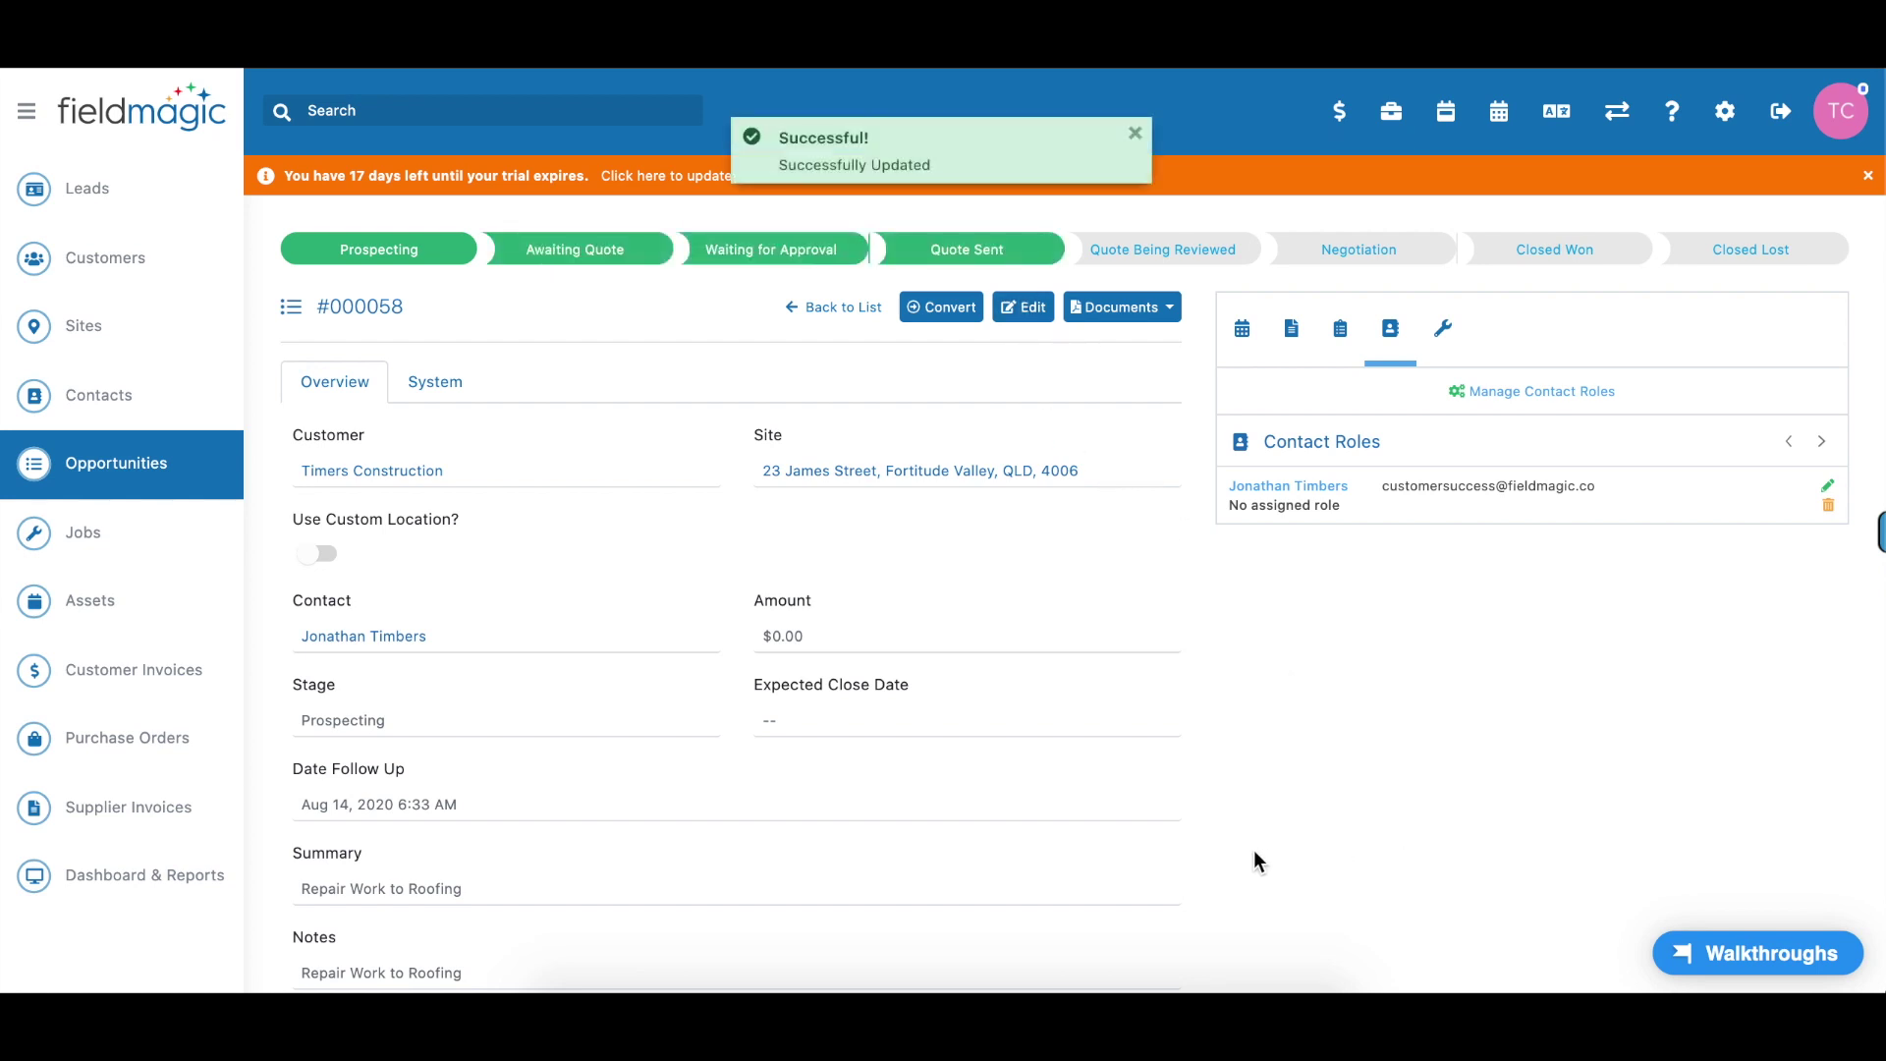
{"action": "left_click", "coordinate": [1210, 258]}
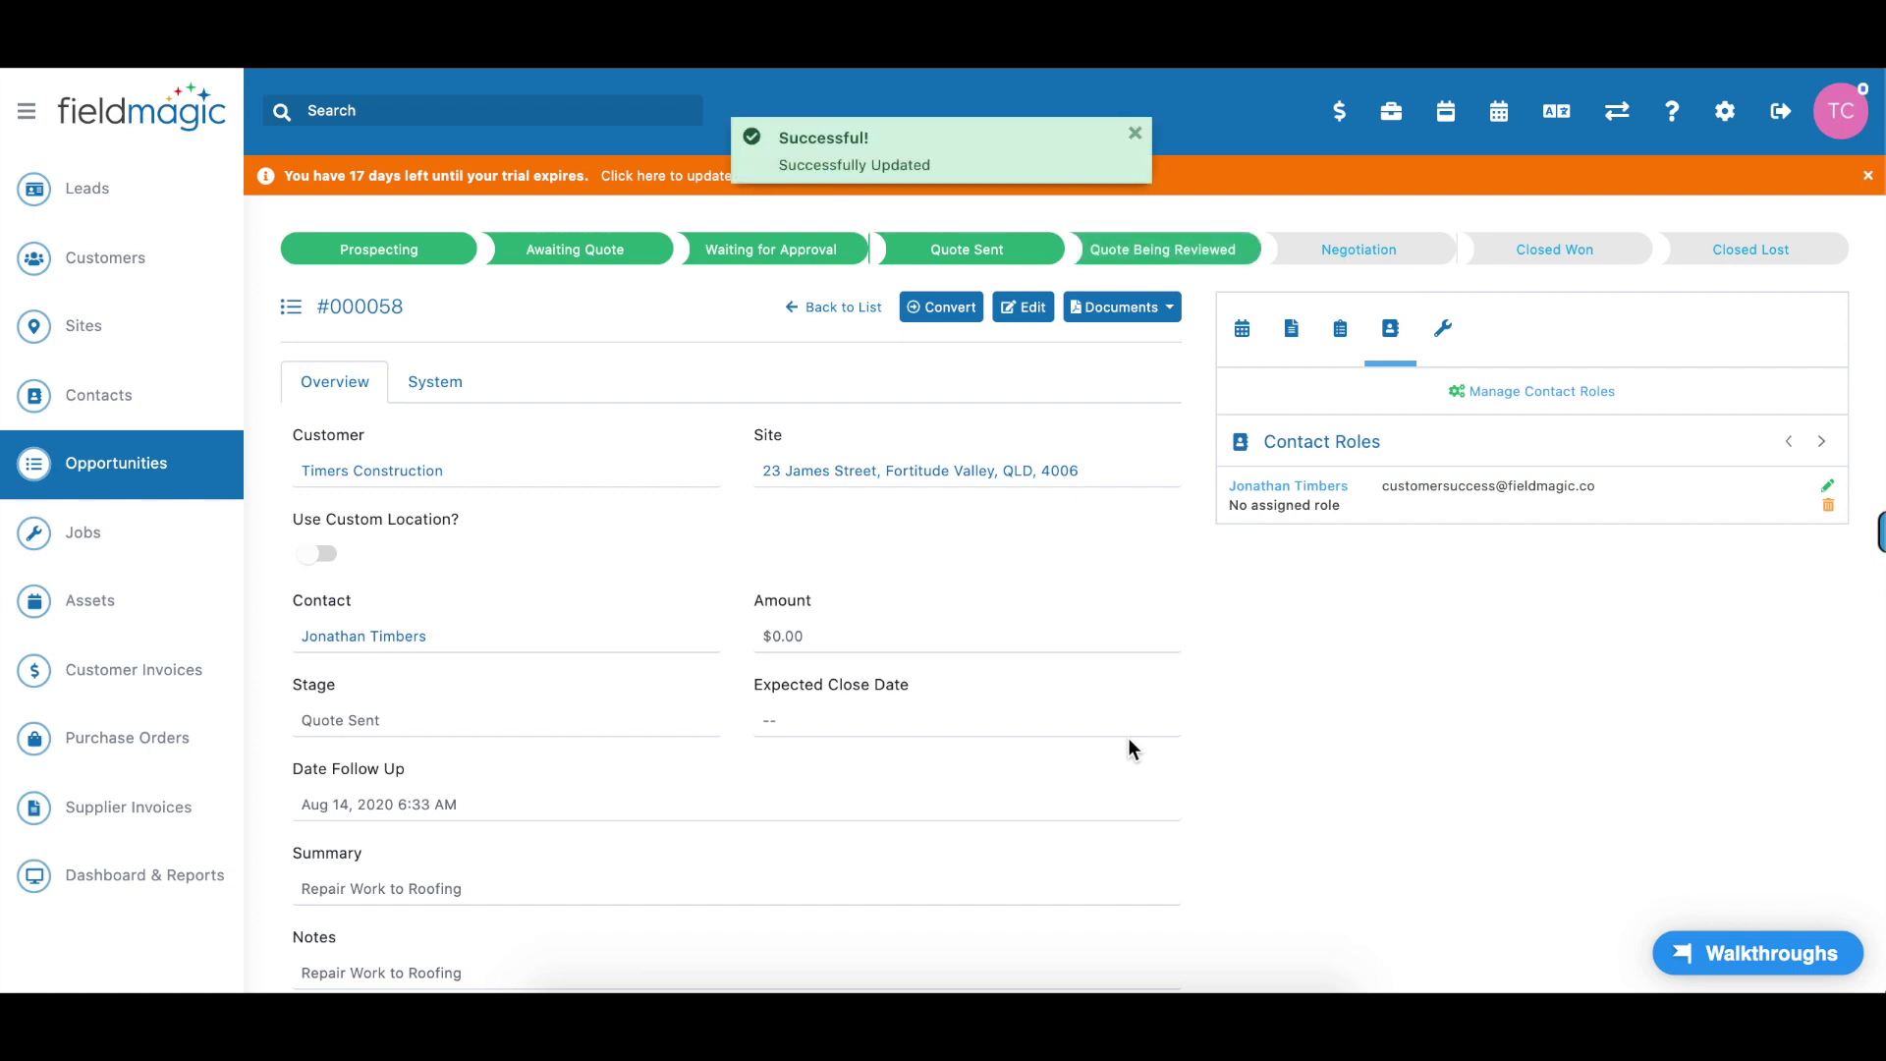
- Convert the opportunity to a Simple Job with the purchase order number entered and materials created for all parts
{"action": "left_click", "coordinate": [941, 309]}
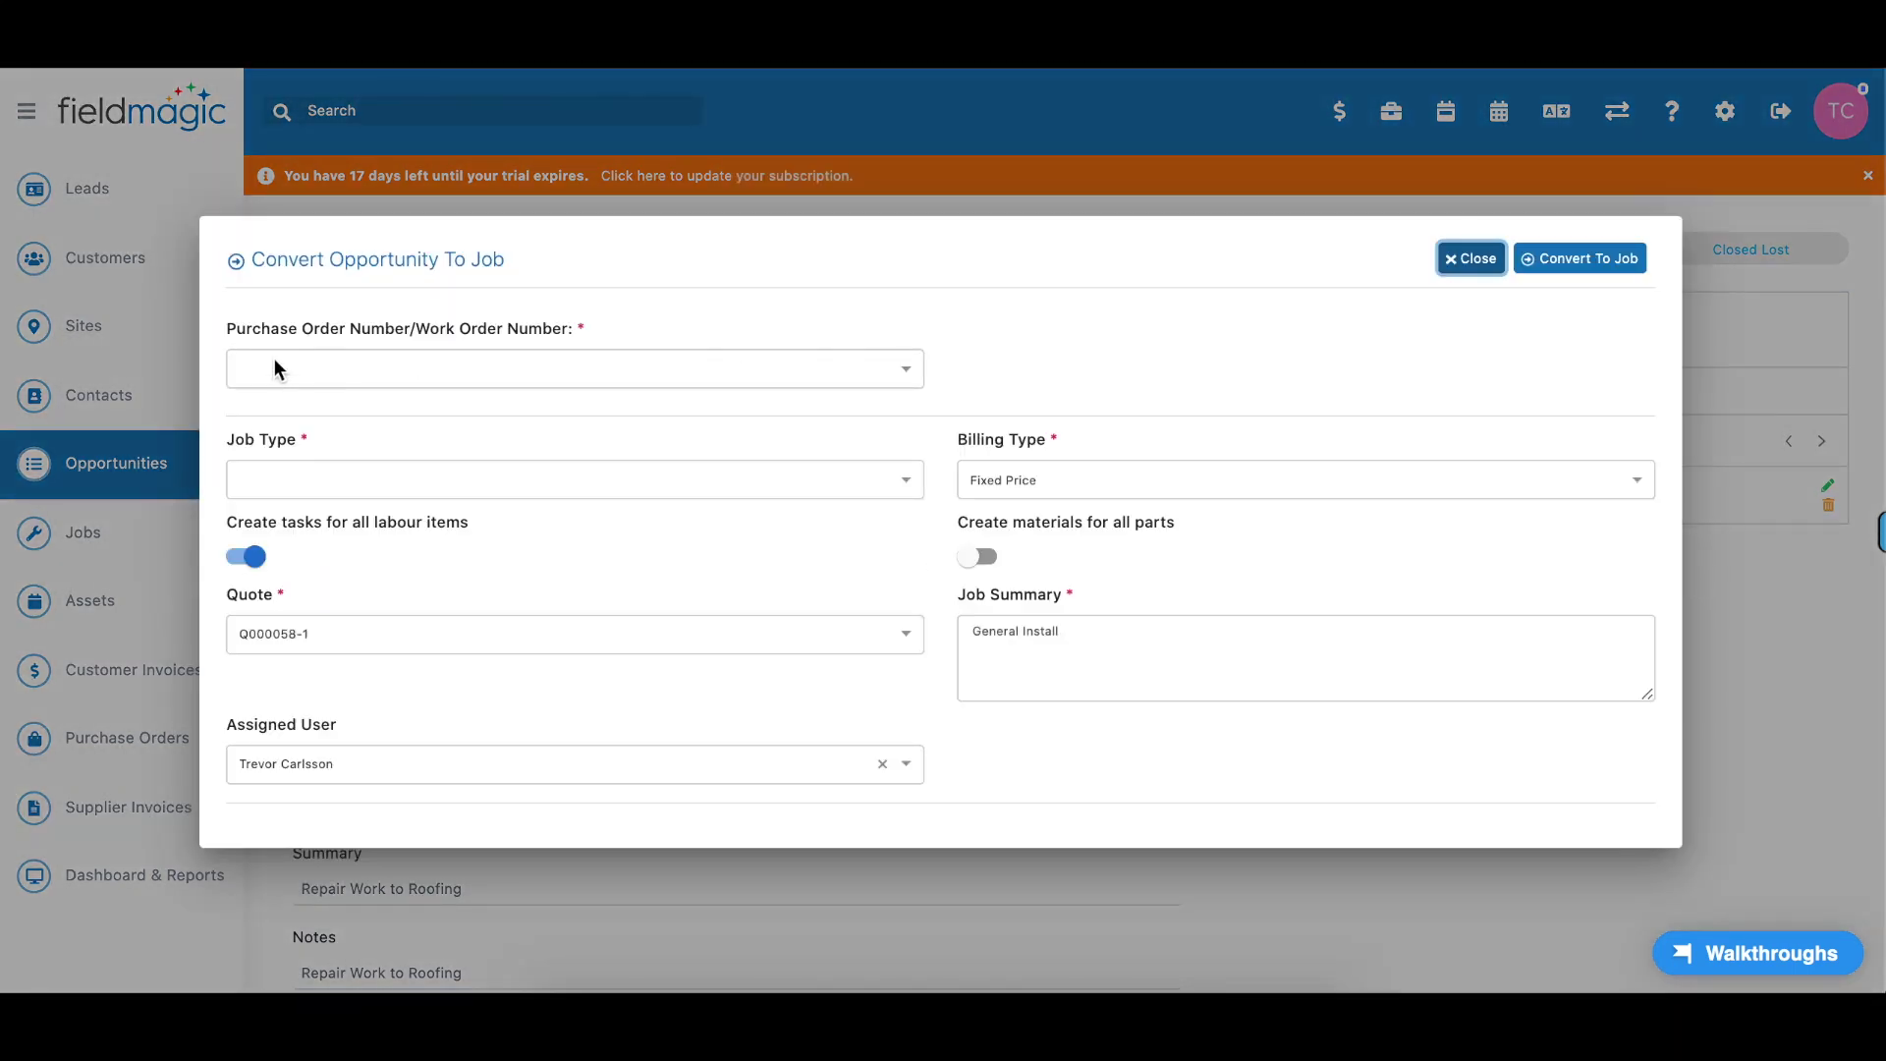
{"action": "left_click", "coordinate": [277, 366]}
{"action": "left_click", "coordinate": [337, 402]}
{"action": "left_click", "coordinate": [371, 483]}
{"action": "type", "text": "17638191"}
{"action": "left_click", "coordinate": [1004, 460]}
{"action": "left_click", "coordinate": [1012, 515]}
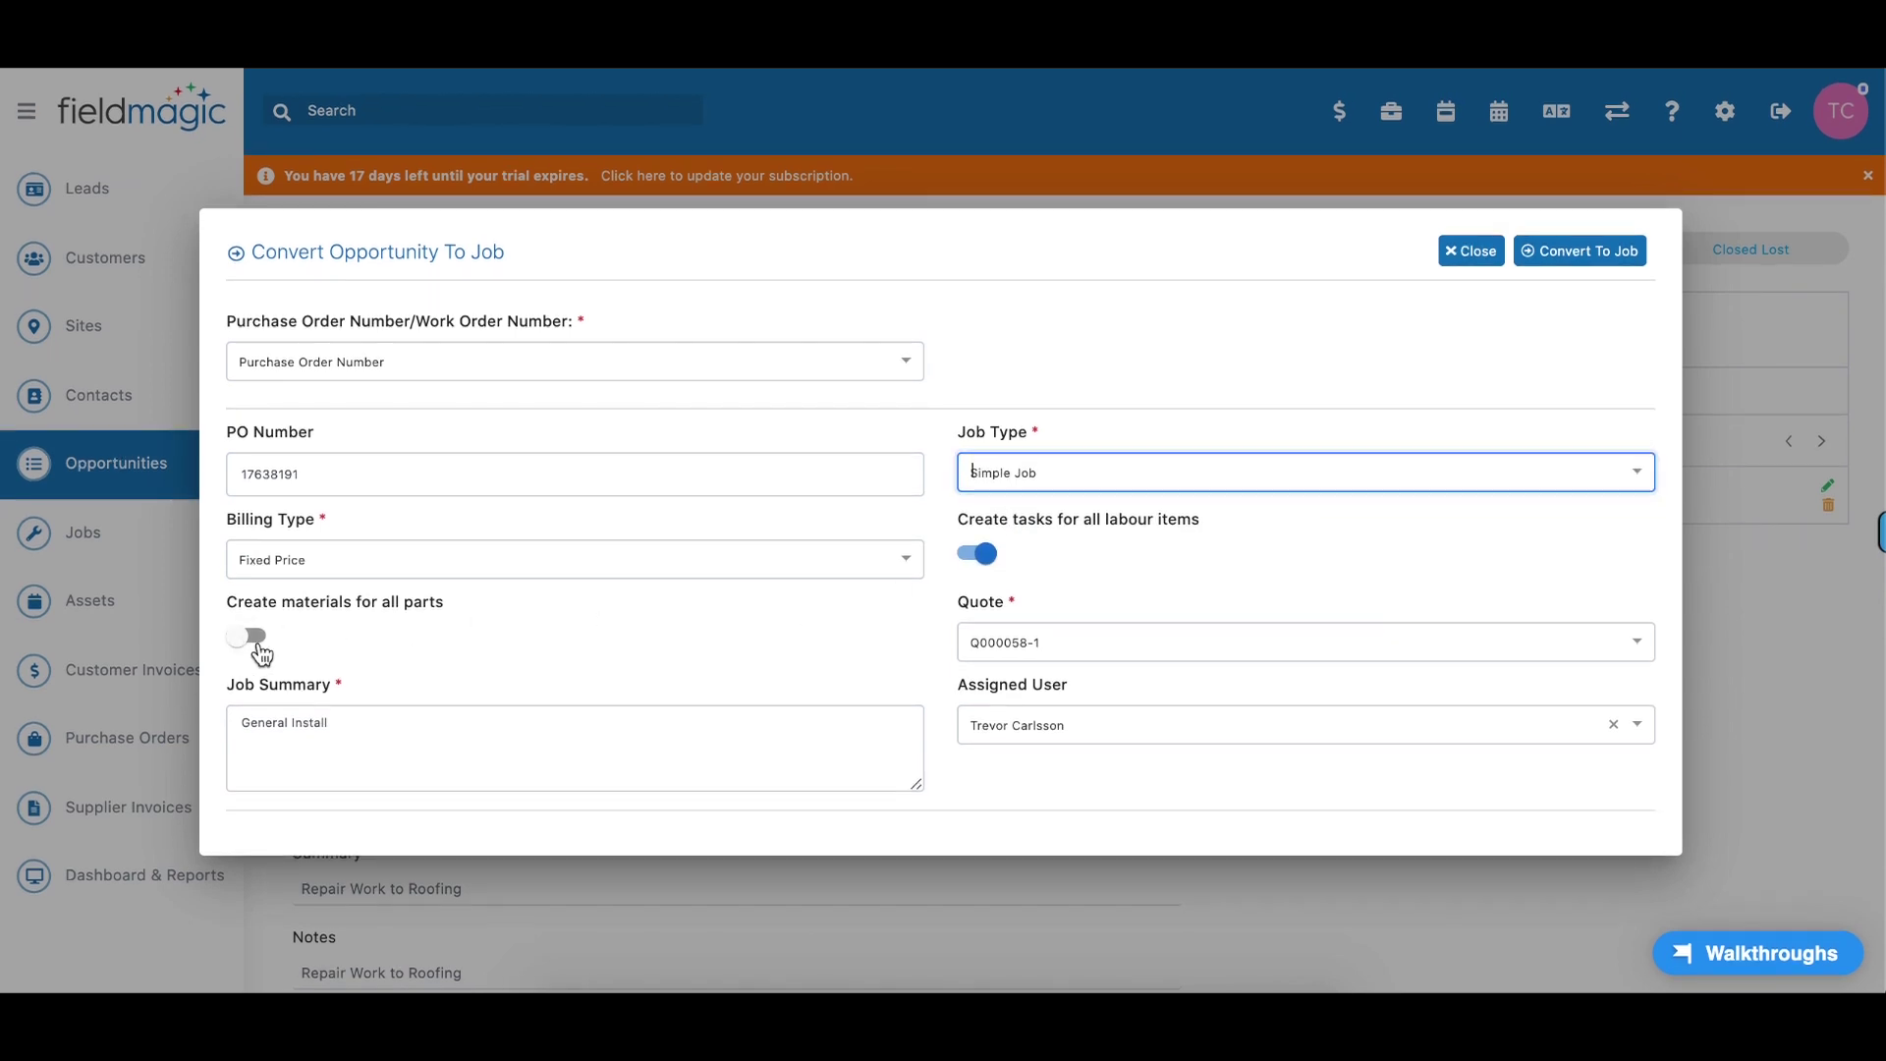
{"action": "left_click", "coordinate": [257, 638]}
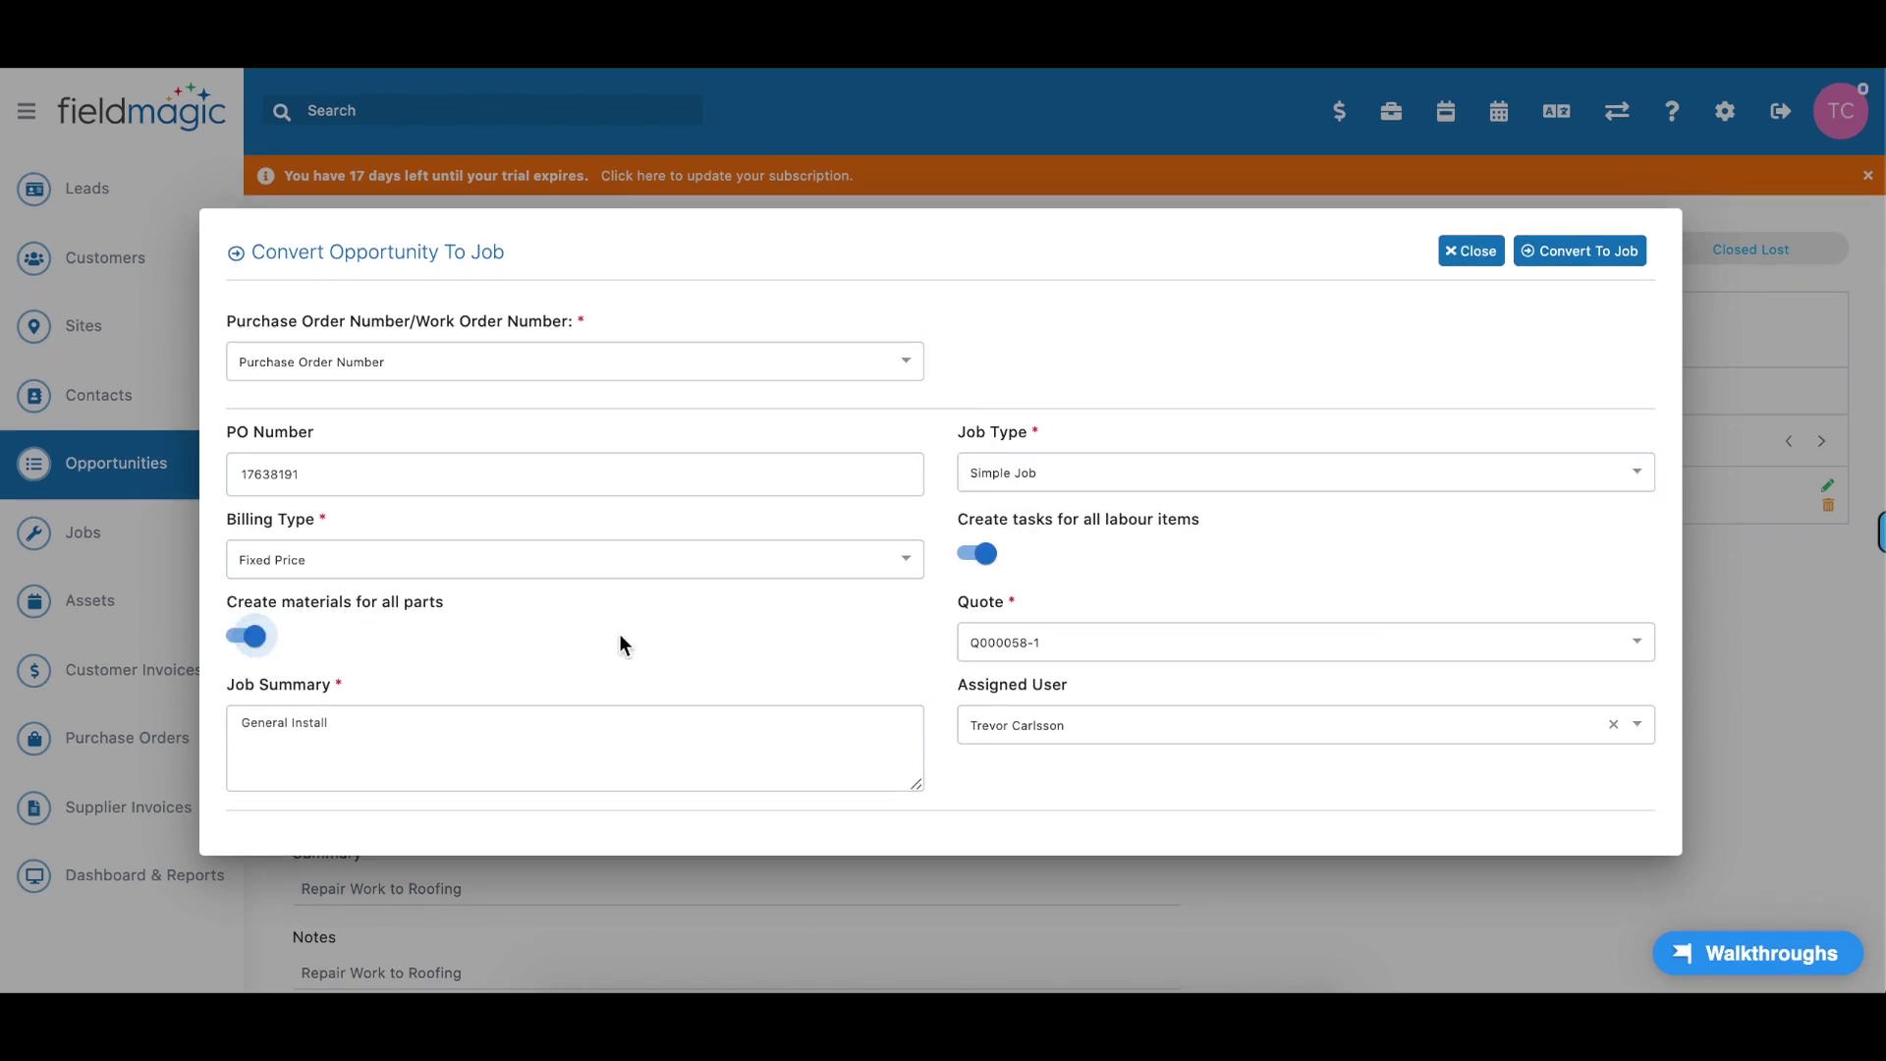
{"action": "left_click", "coordinate": [1595, 240]}
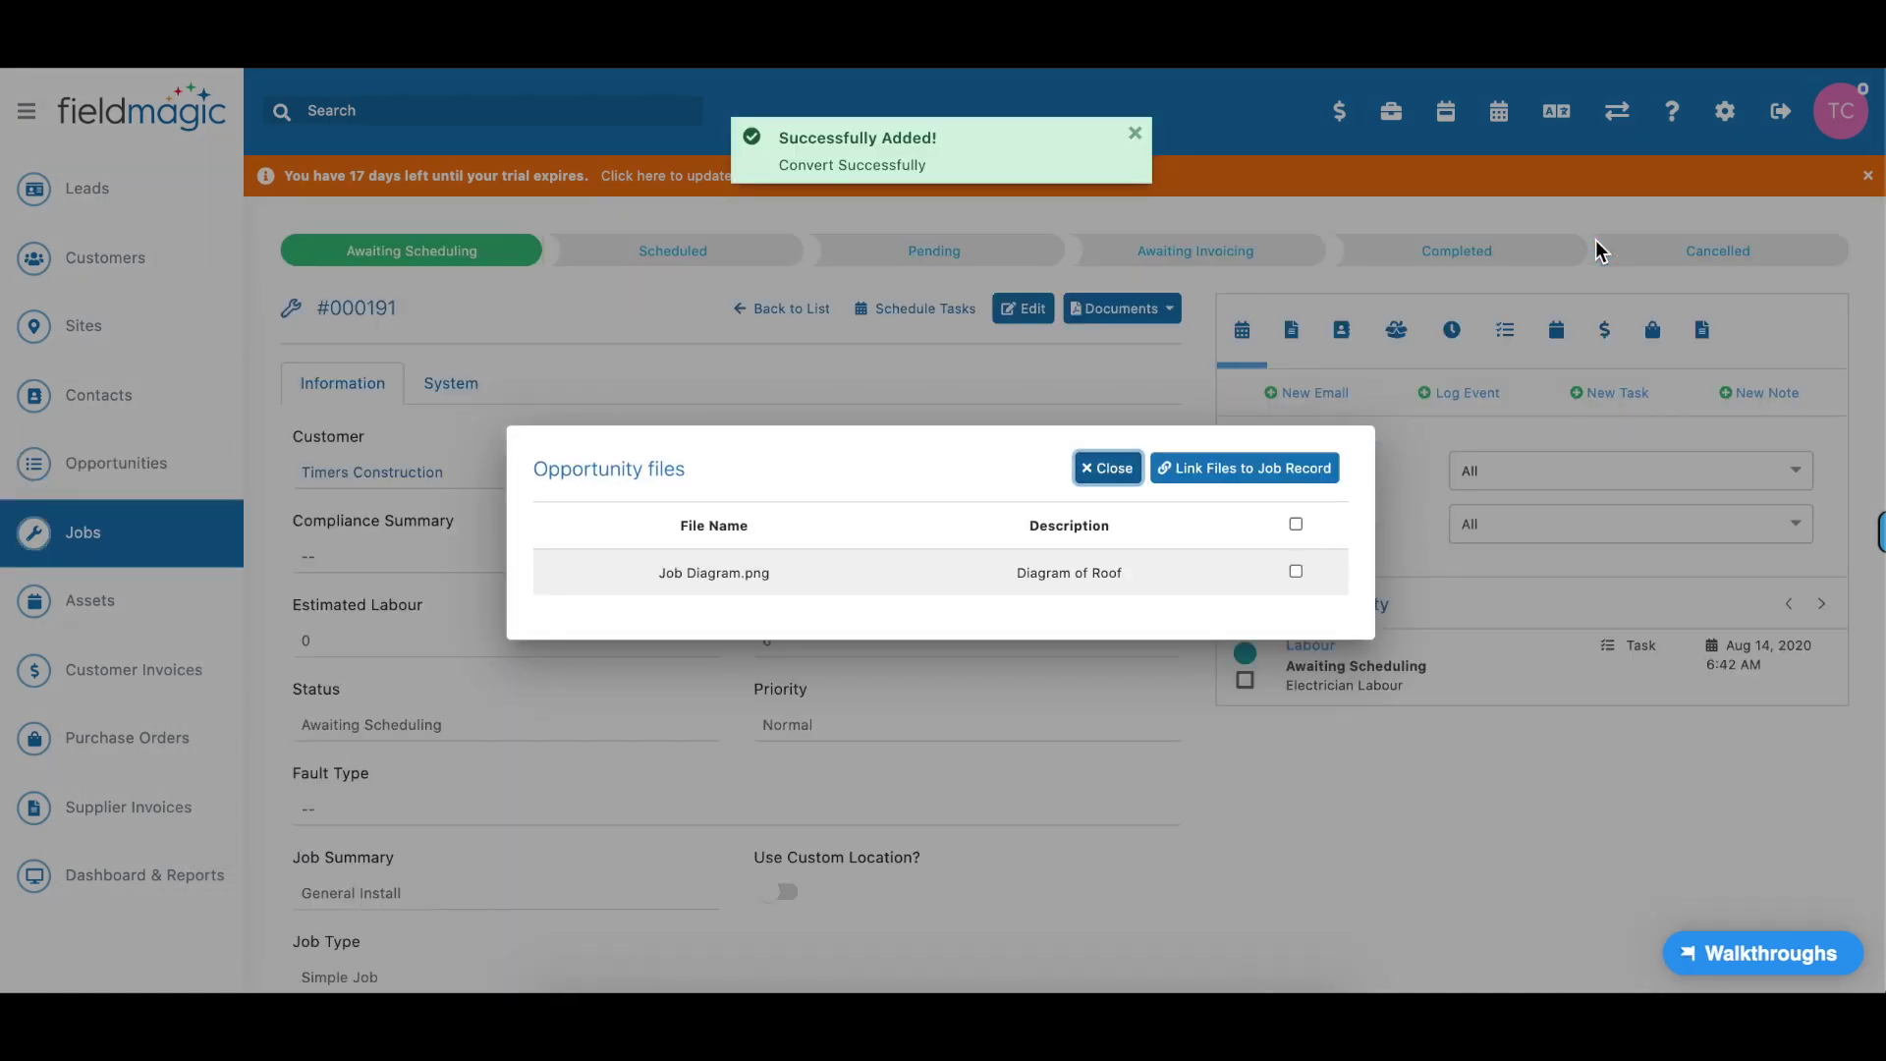
- Link Job Diagram.png from the opportunity to the job record, and view the job's uploaded files
{"action": "left_click", "coordinate": [1295, 526]}
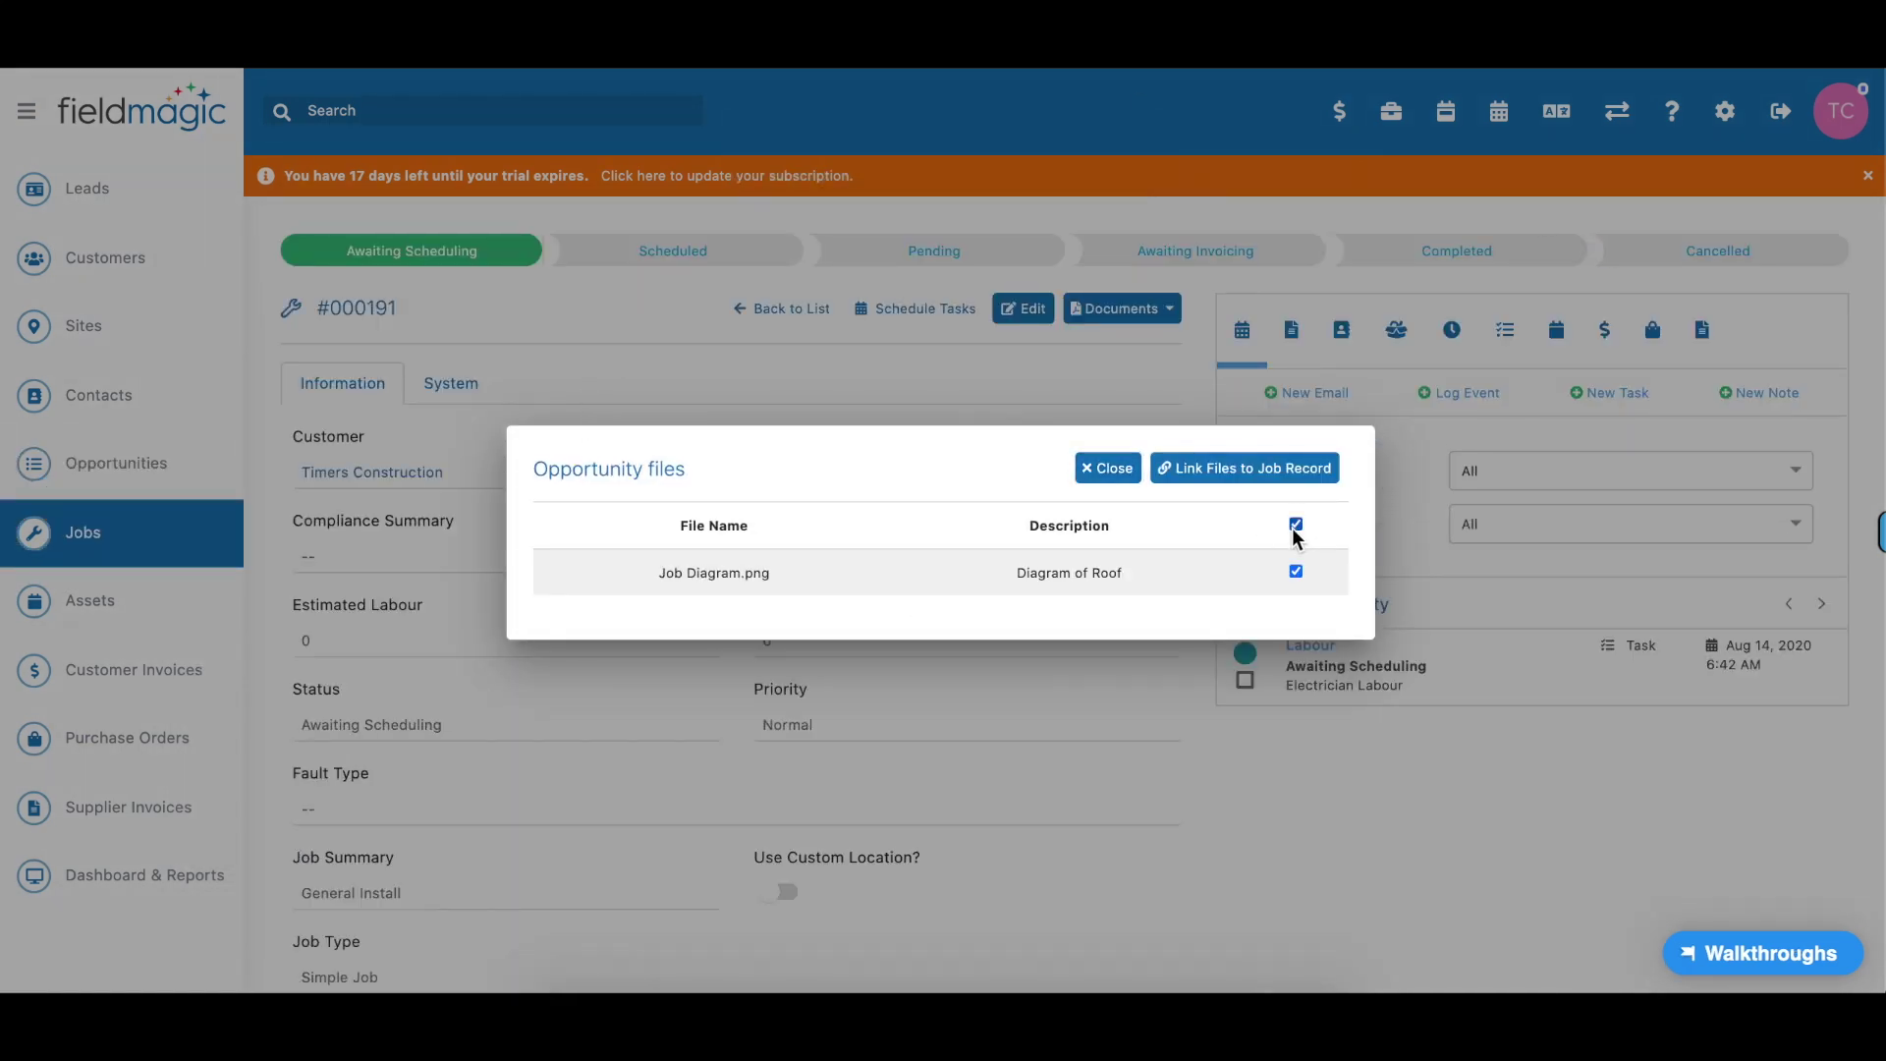
{"action": "left_click", "coordinate": [1257, 477]}
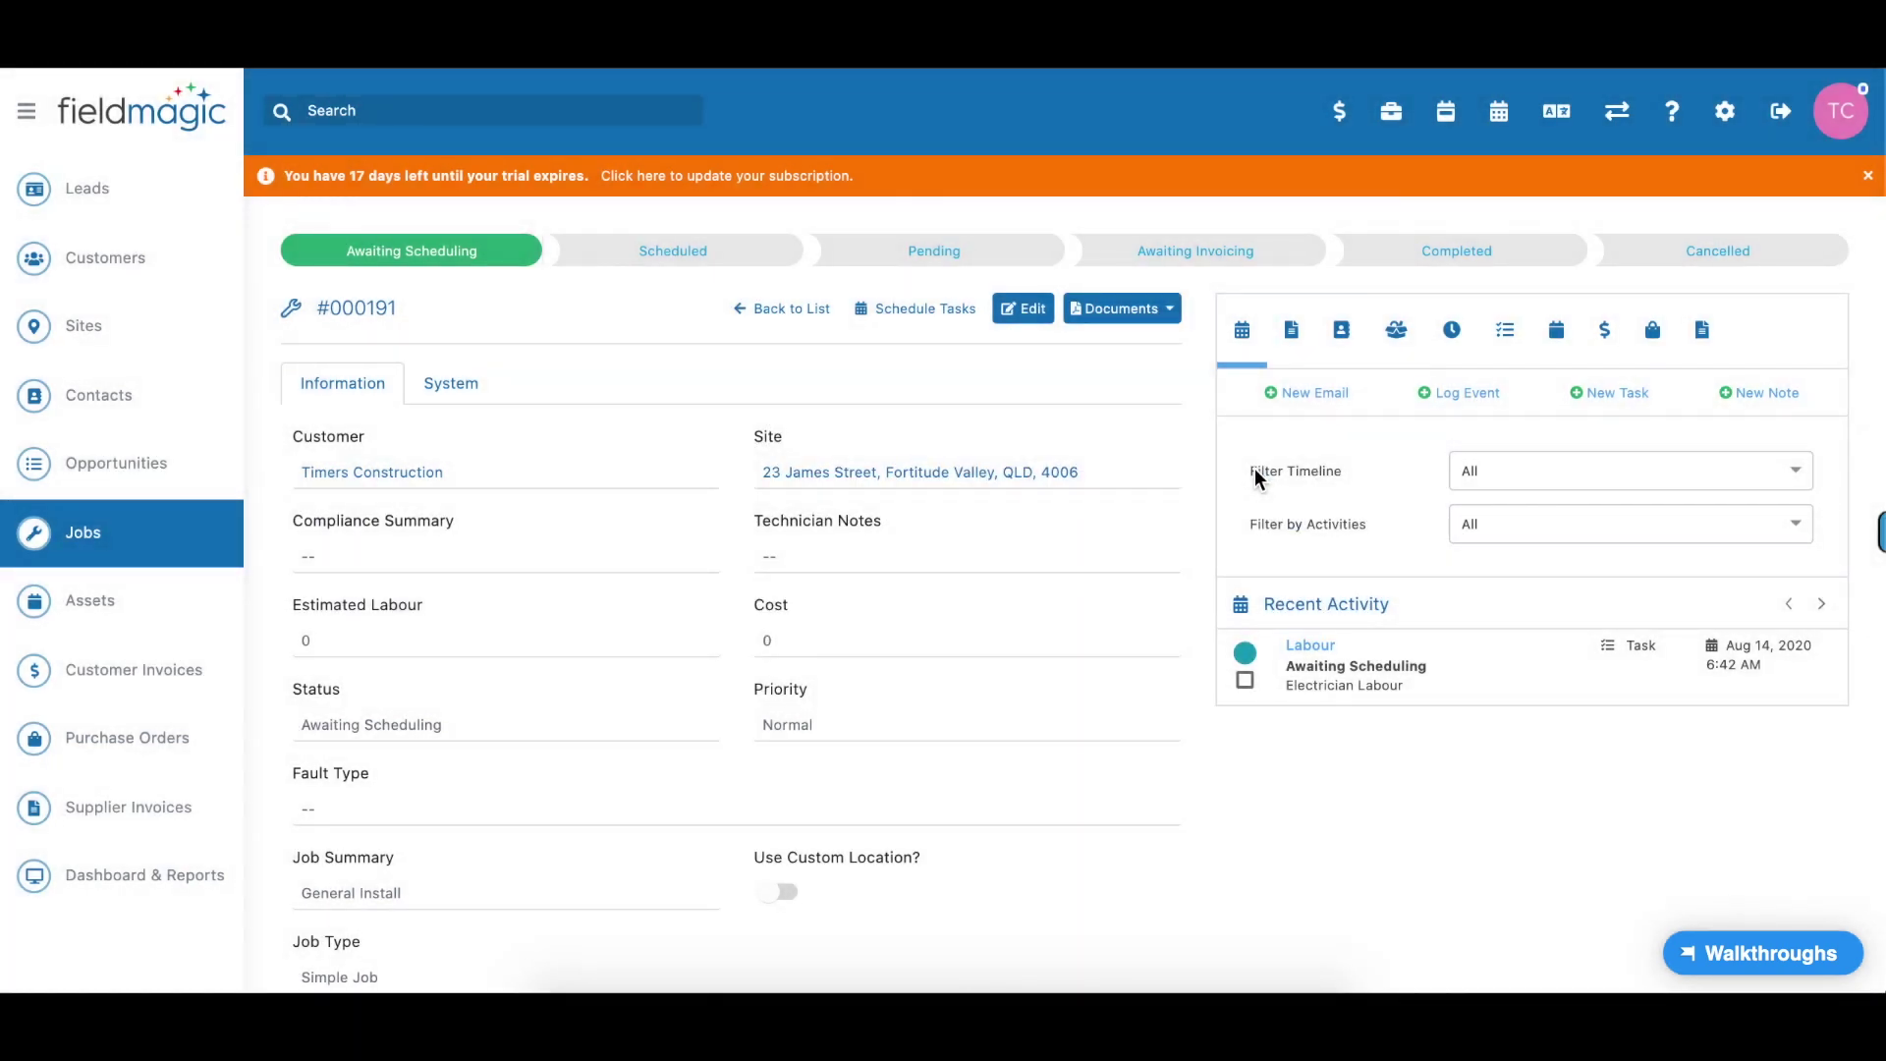
{"action": "left_click", "coordinate": [1291, 330]}
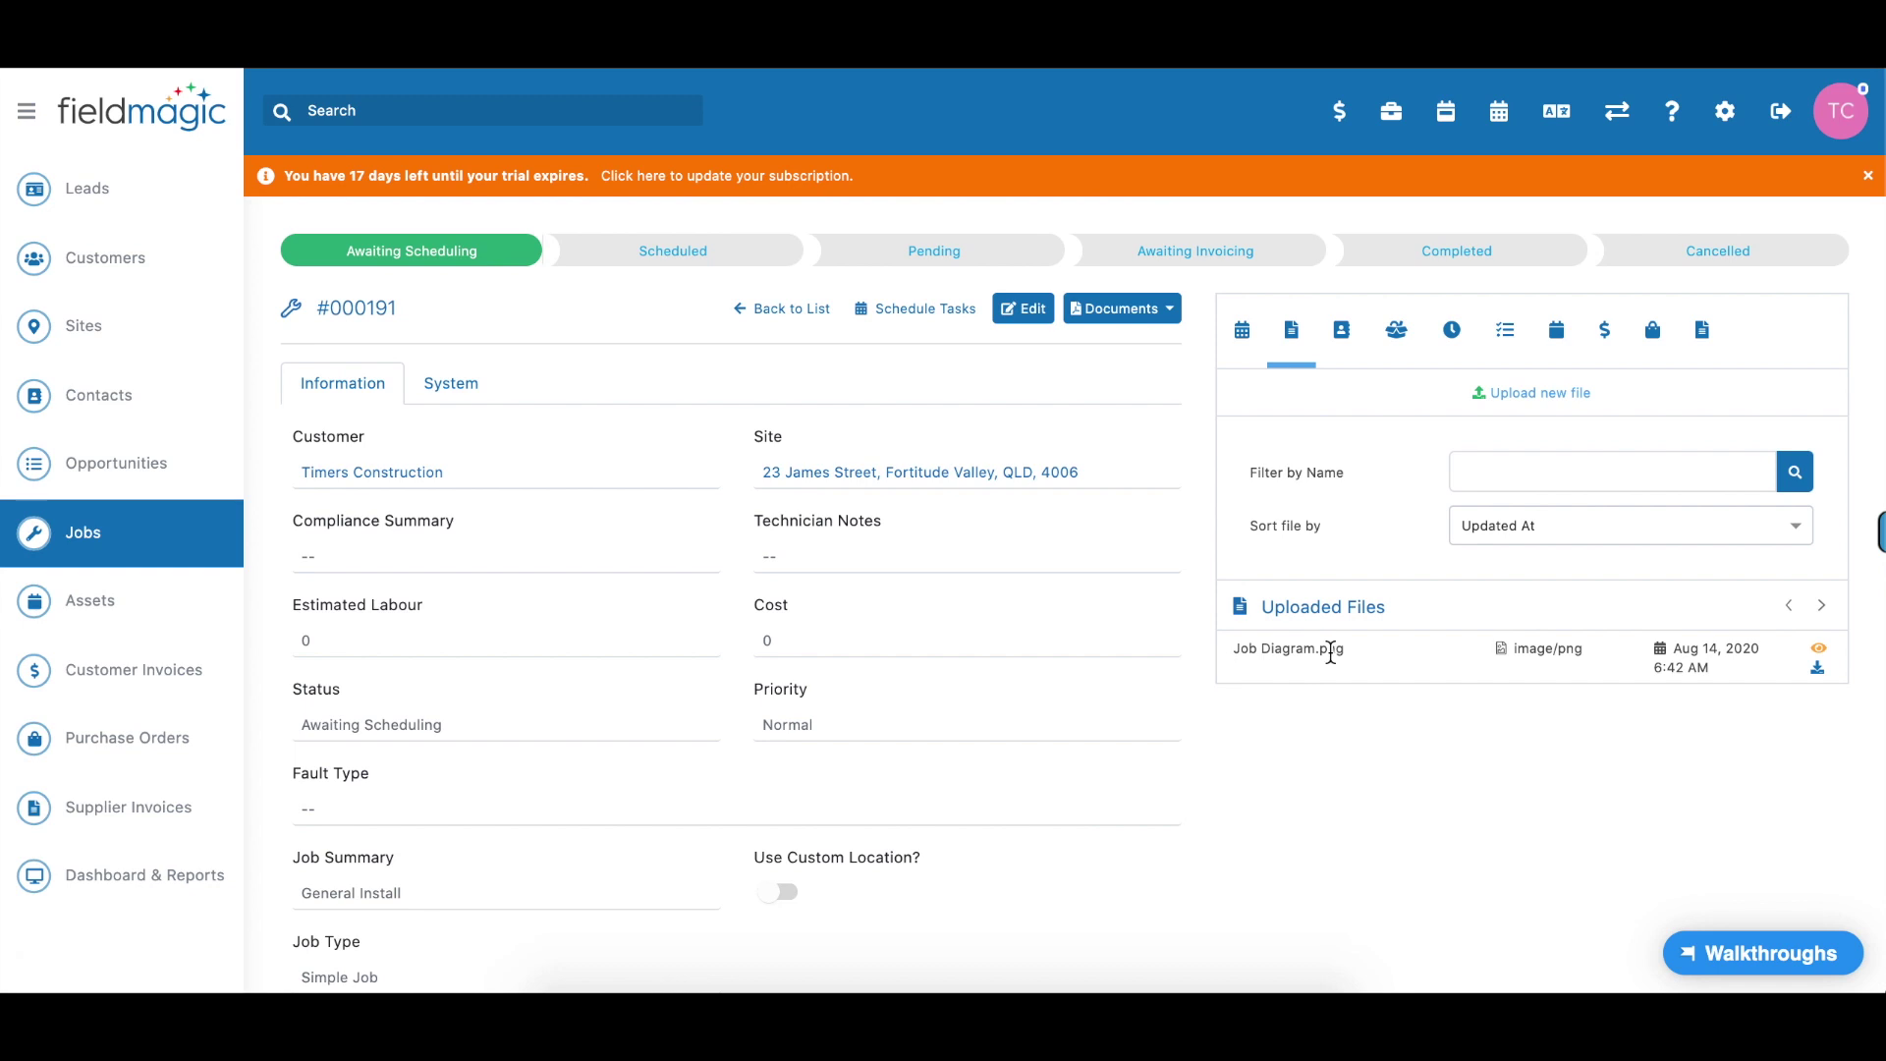
- Schedule the Timers Construction labour task for the Senior Electric user on today's date, using the 24-hour view
{"action": "left_click", "coordinate": [890, 310]}
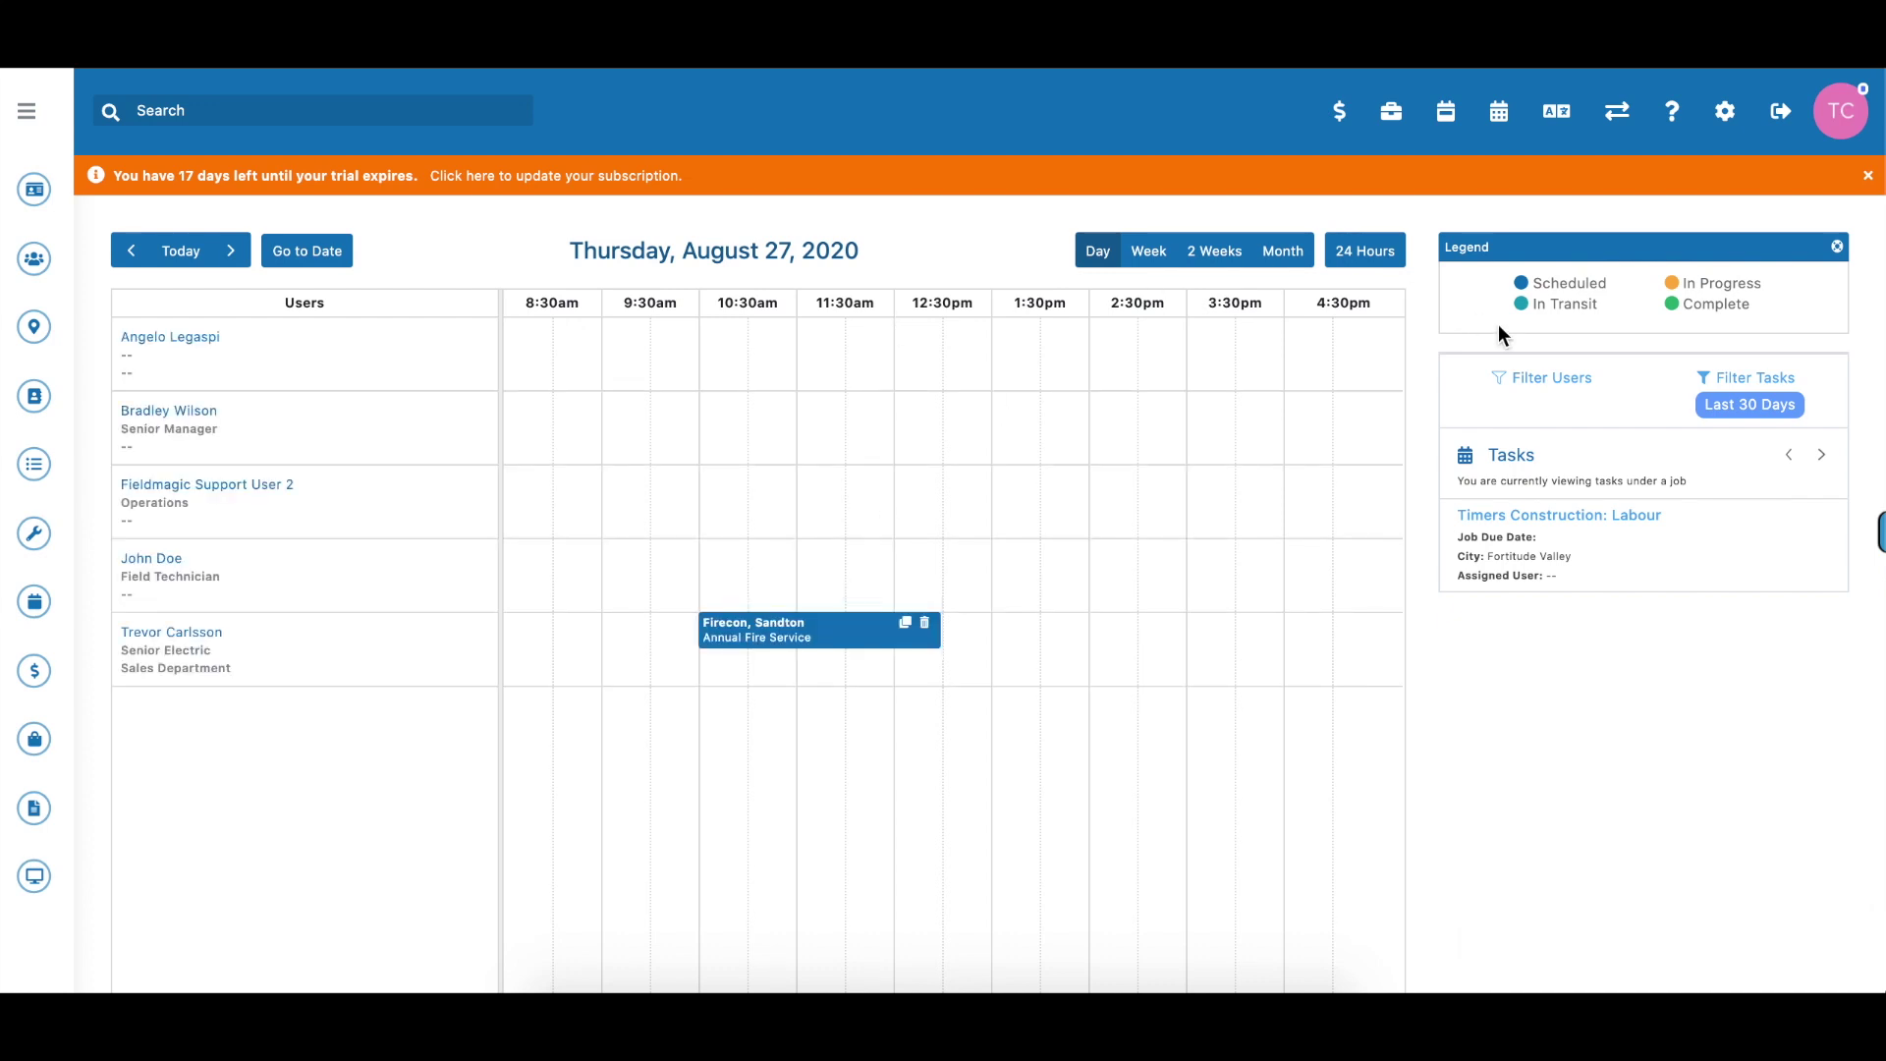
{"action": "left_click", "coordinate": [190, 253]}
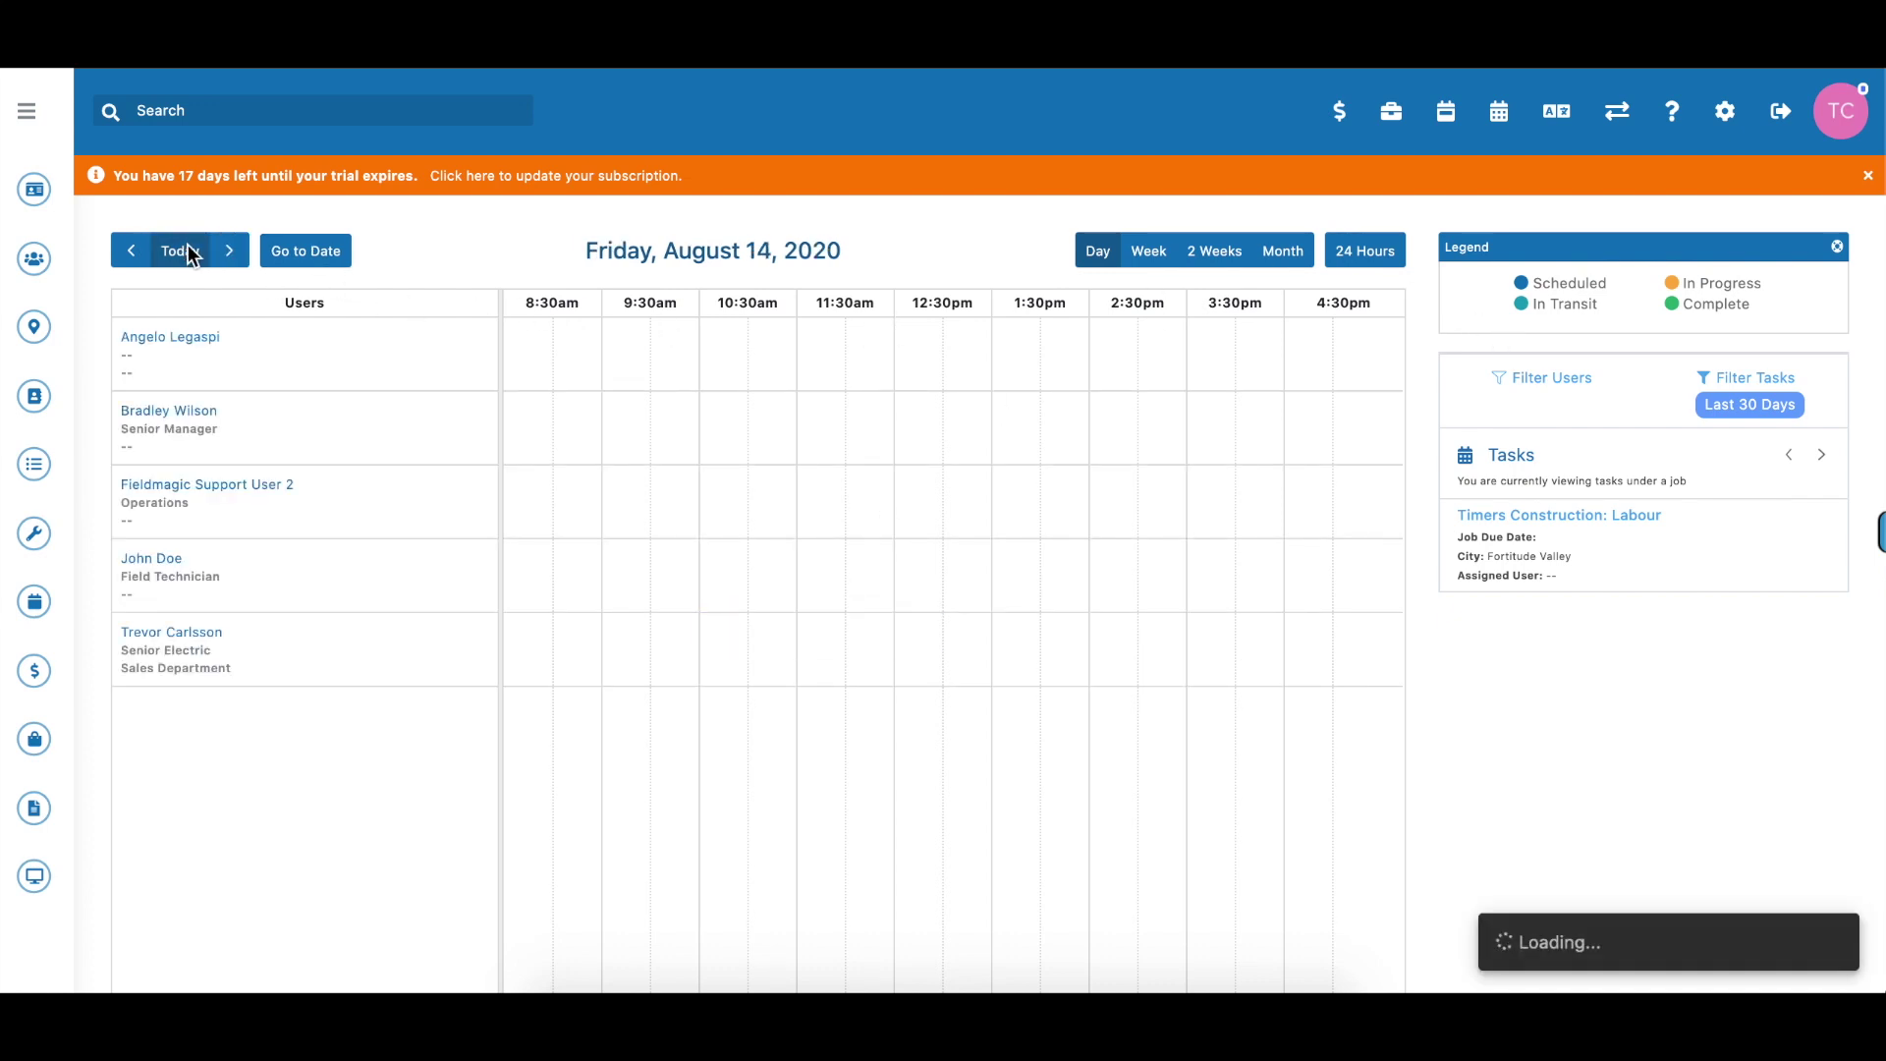
{"action": "left_click", "coordinate": [1365, 257]}
{"action": "left_click_drag", "start_coordinate": [1490, 550], "coordinate": [938, 653]}
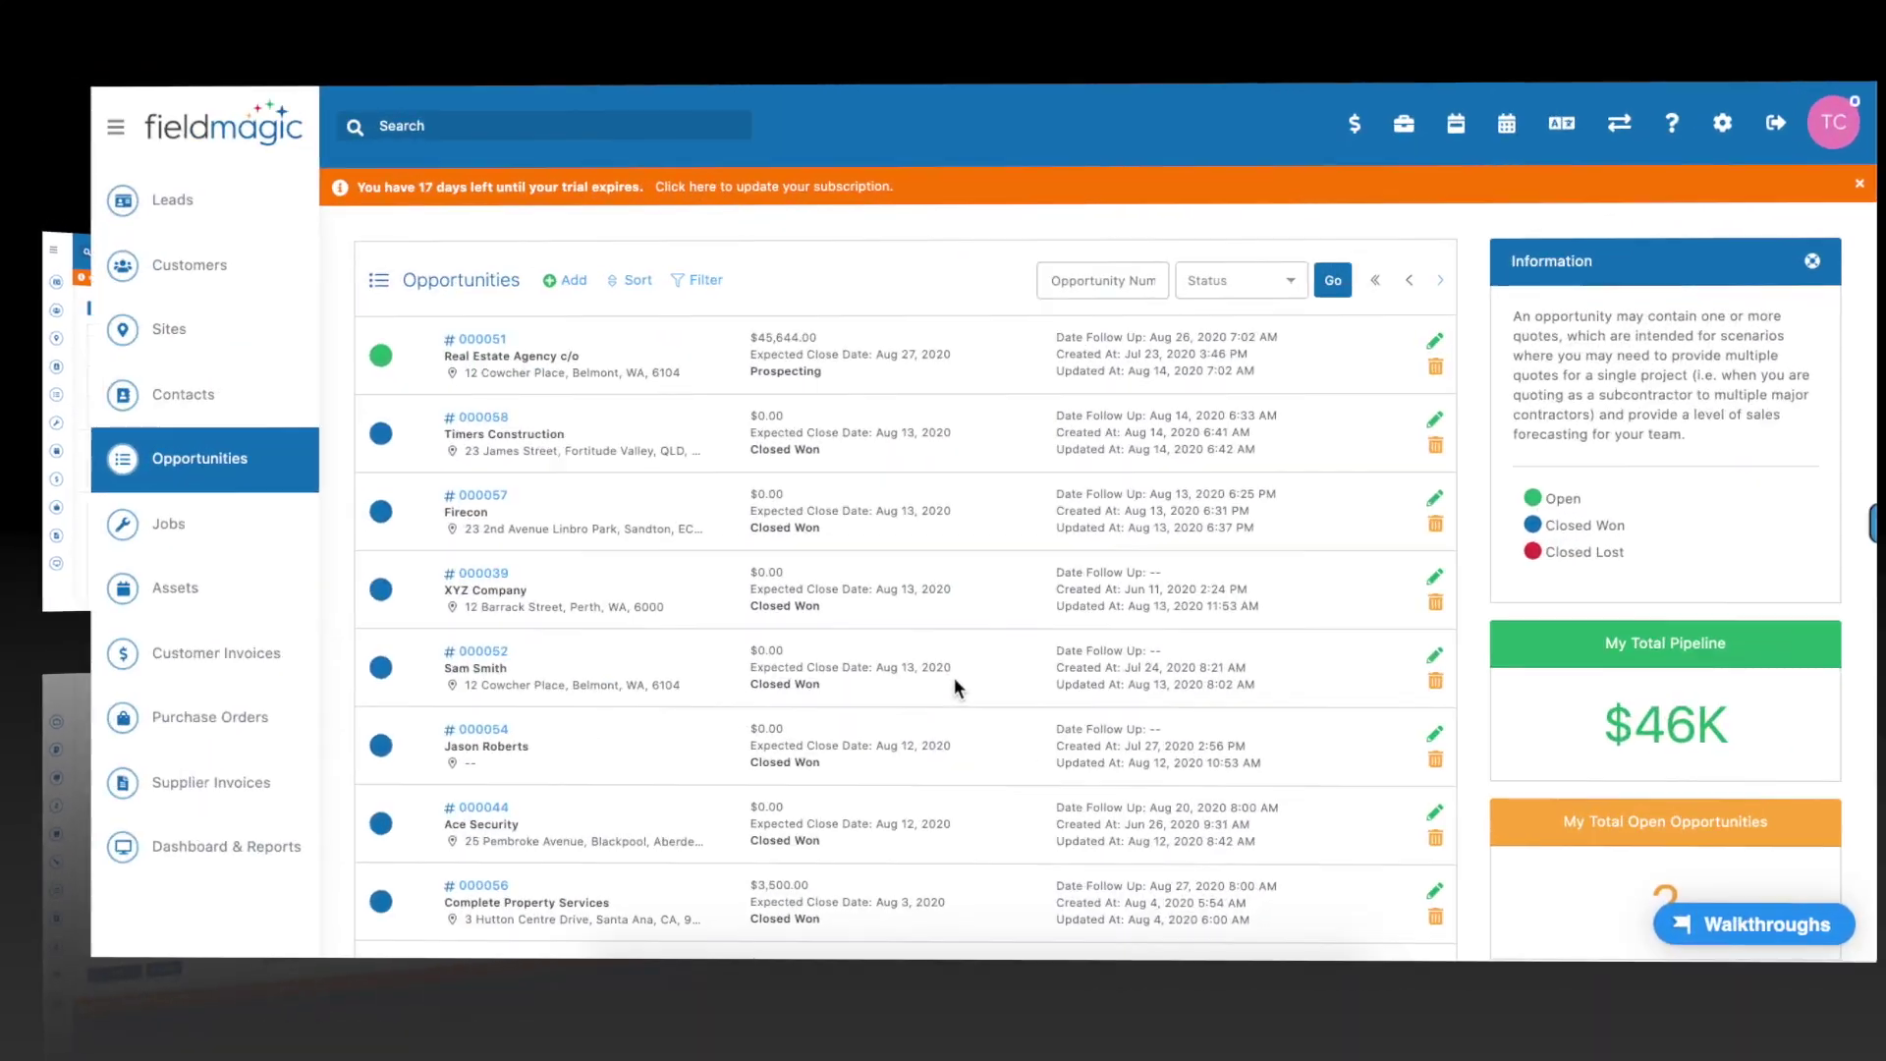
- Review the opportunities list and its pipeline totals, filter it to All Open Opportunities, and clear the filter
{"action": "scroll", "coordinate": [698, 674], "scroll_direction": "down", "scroll_amount": 5}
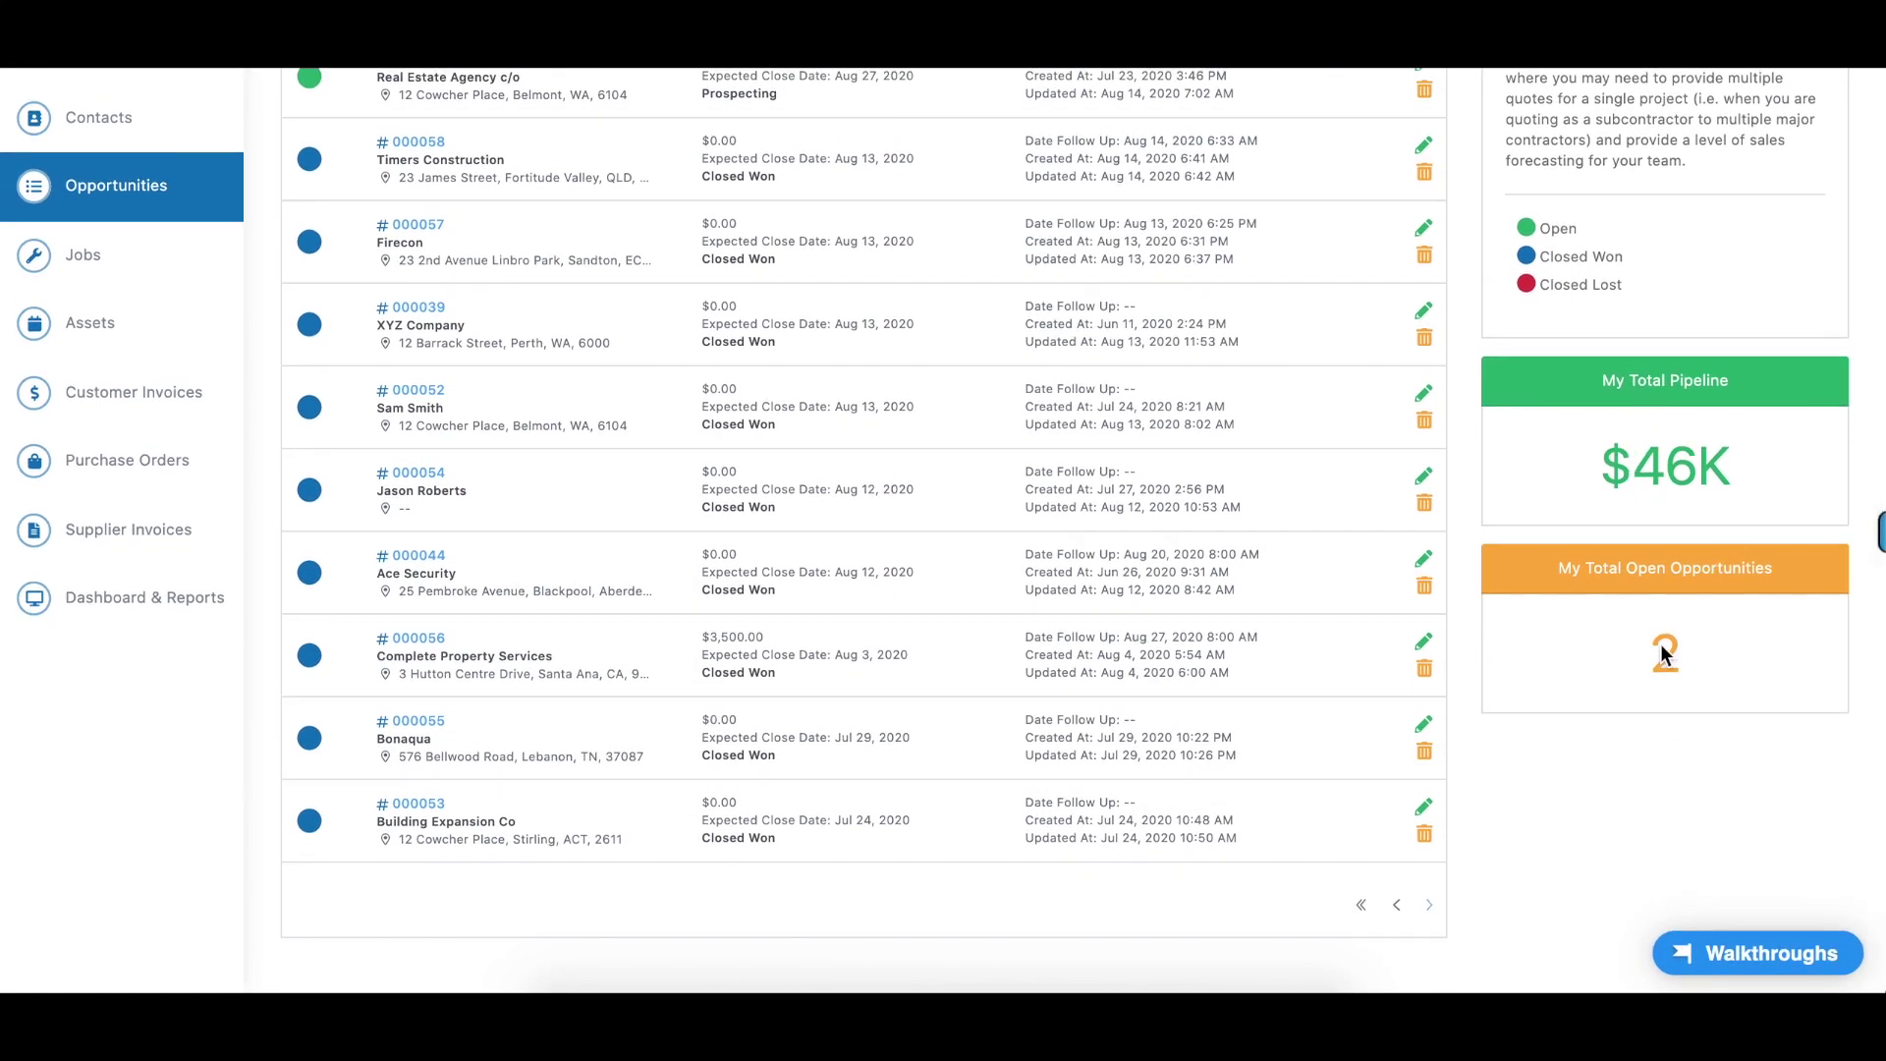
{"action": "scroll", "coordinate": [1296, 602], "scroll_direction": "up", "scroll_amount": 4}
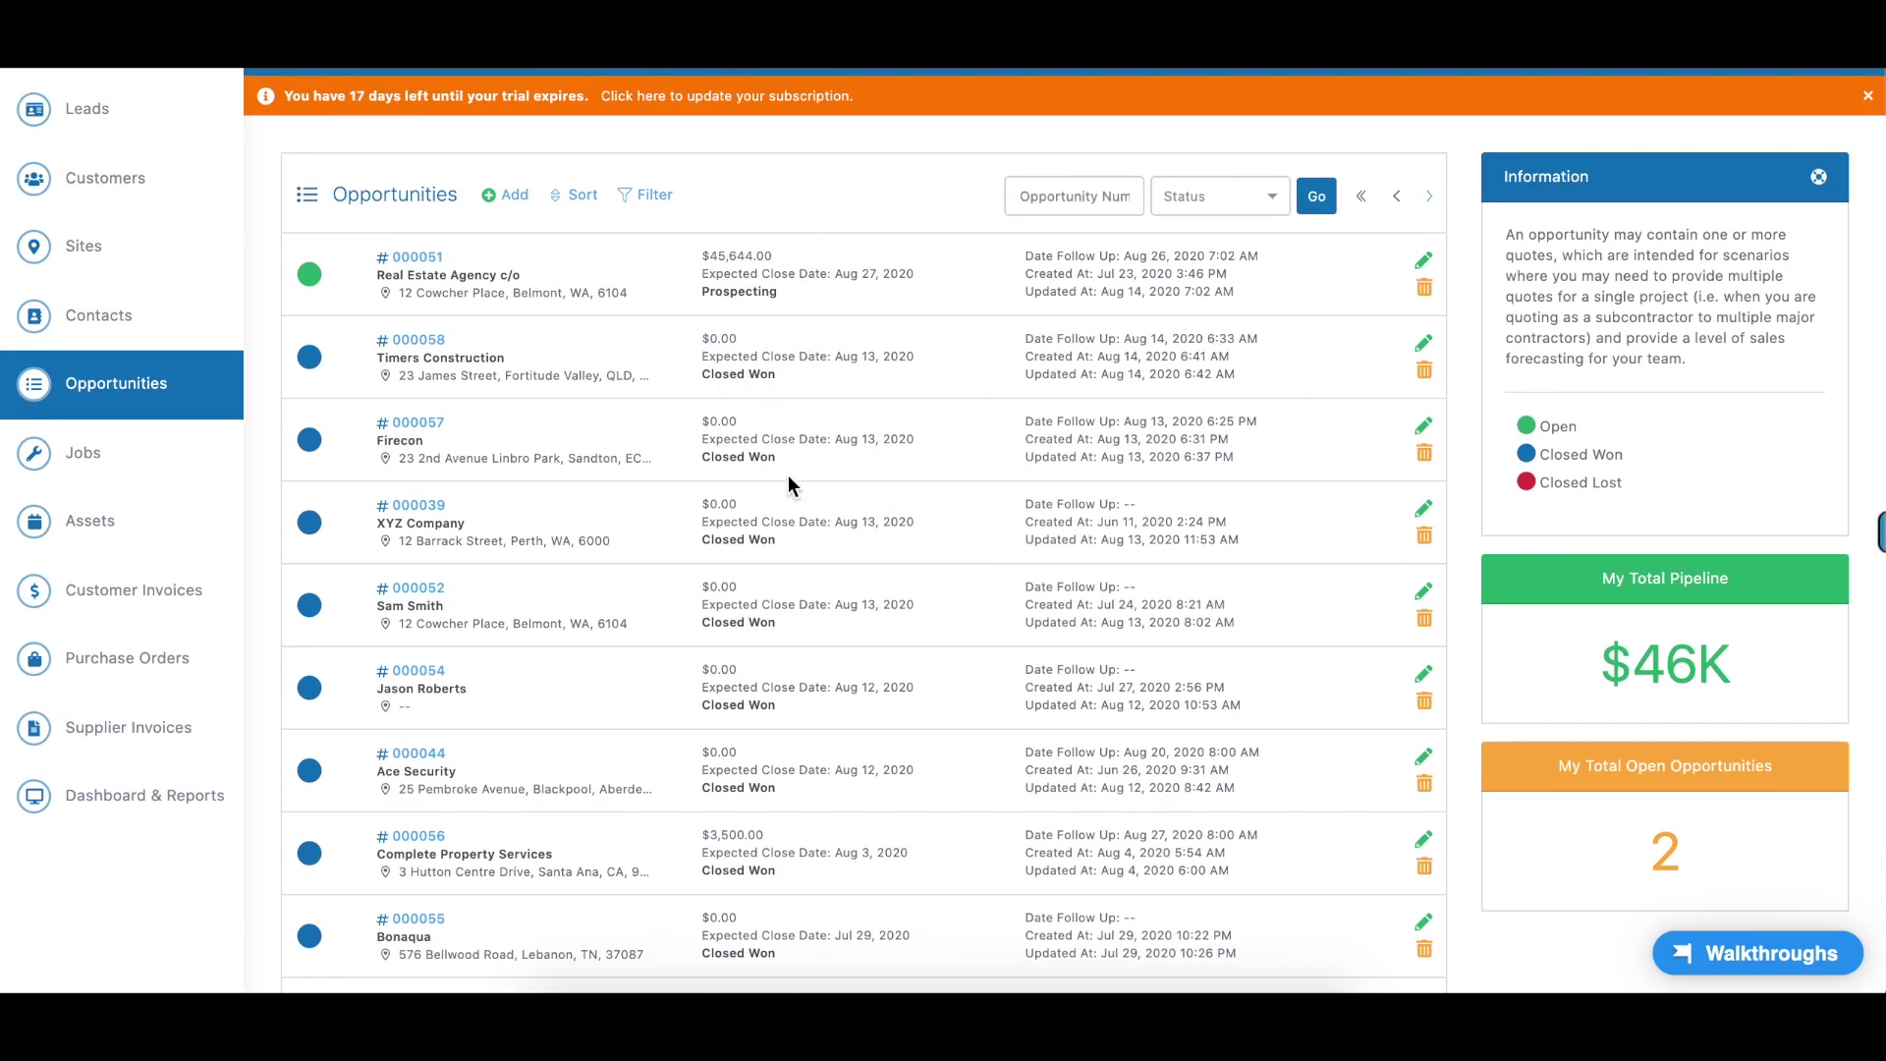
{"action": "scroll", "coordinate": [741, 590], "scroll_direction": "up", "scroll_amount": 1}
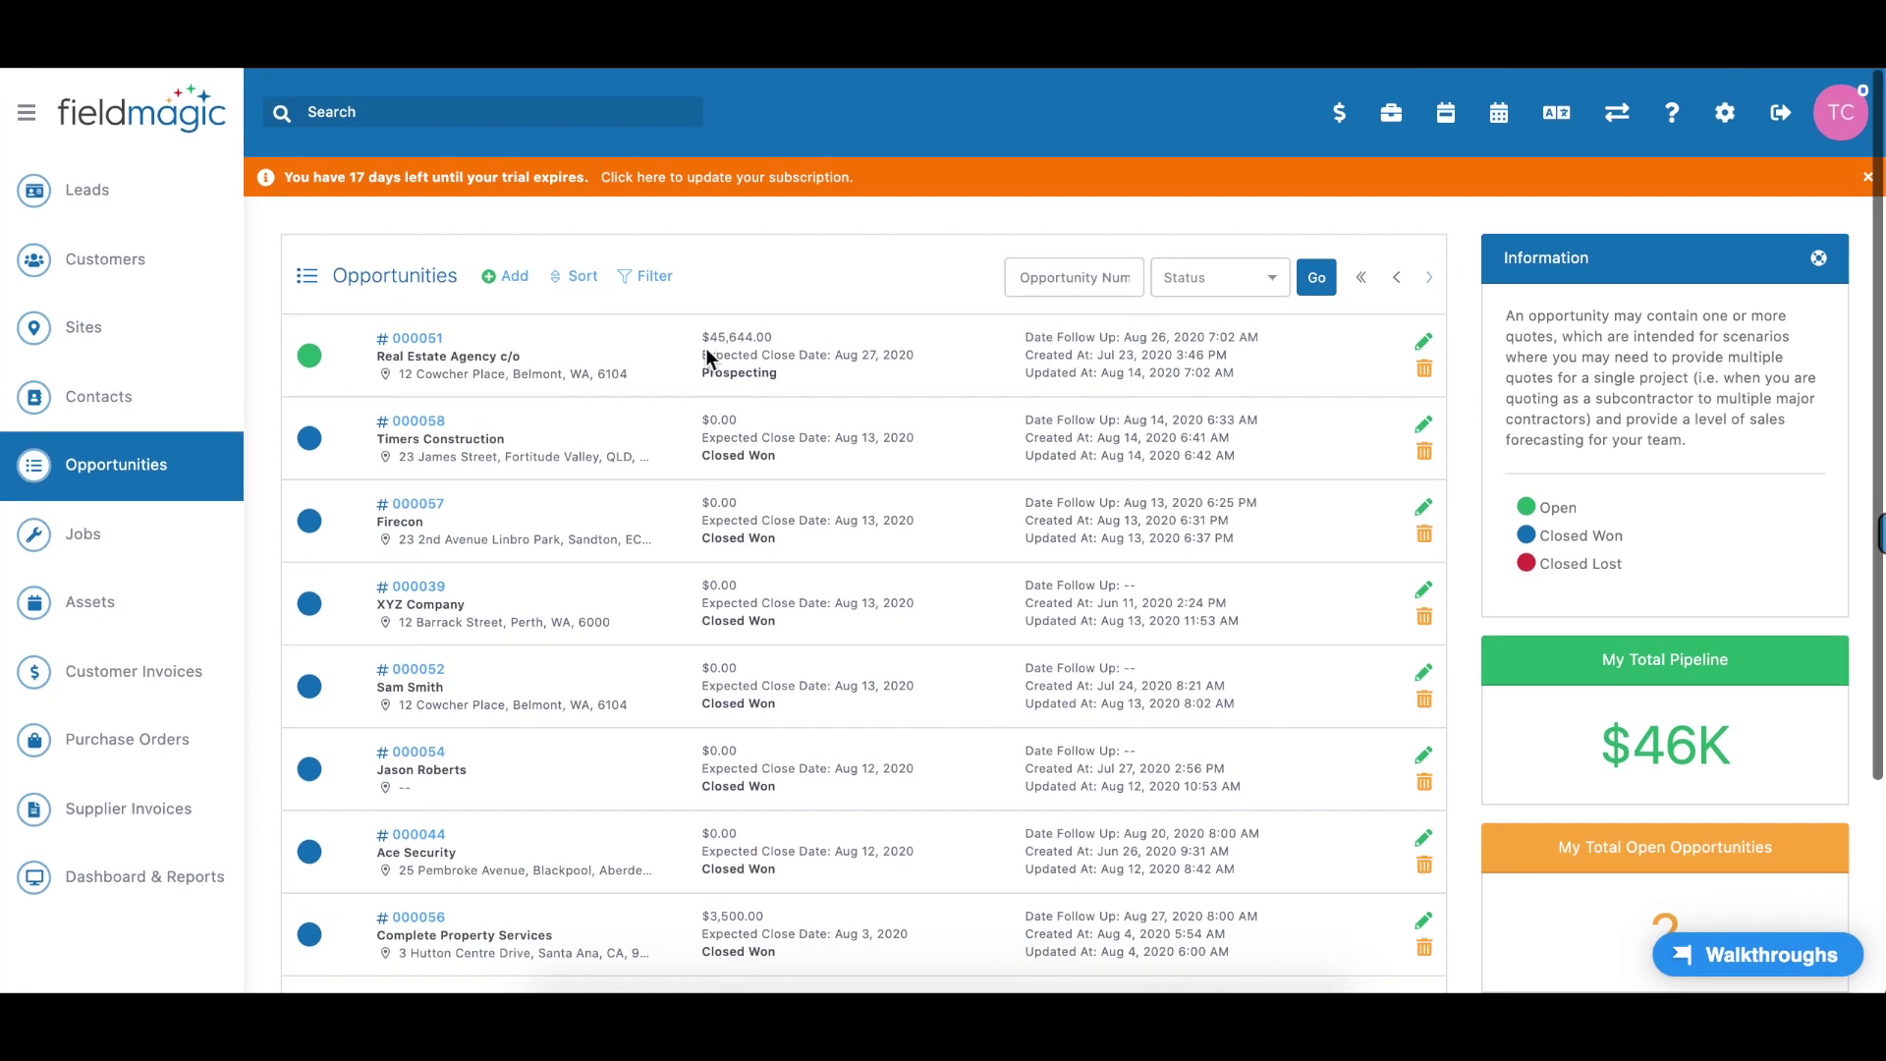
{"action": "left_click", "coordinate": [654, 279]}
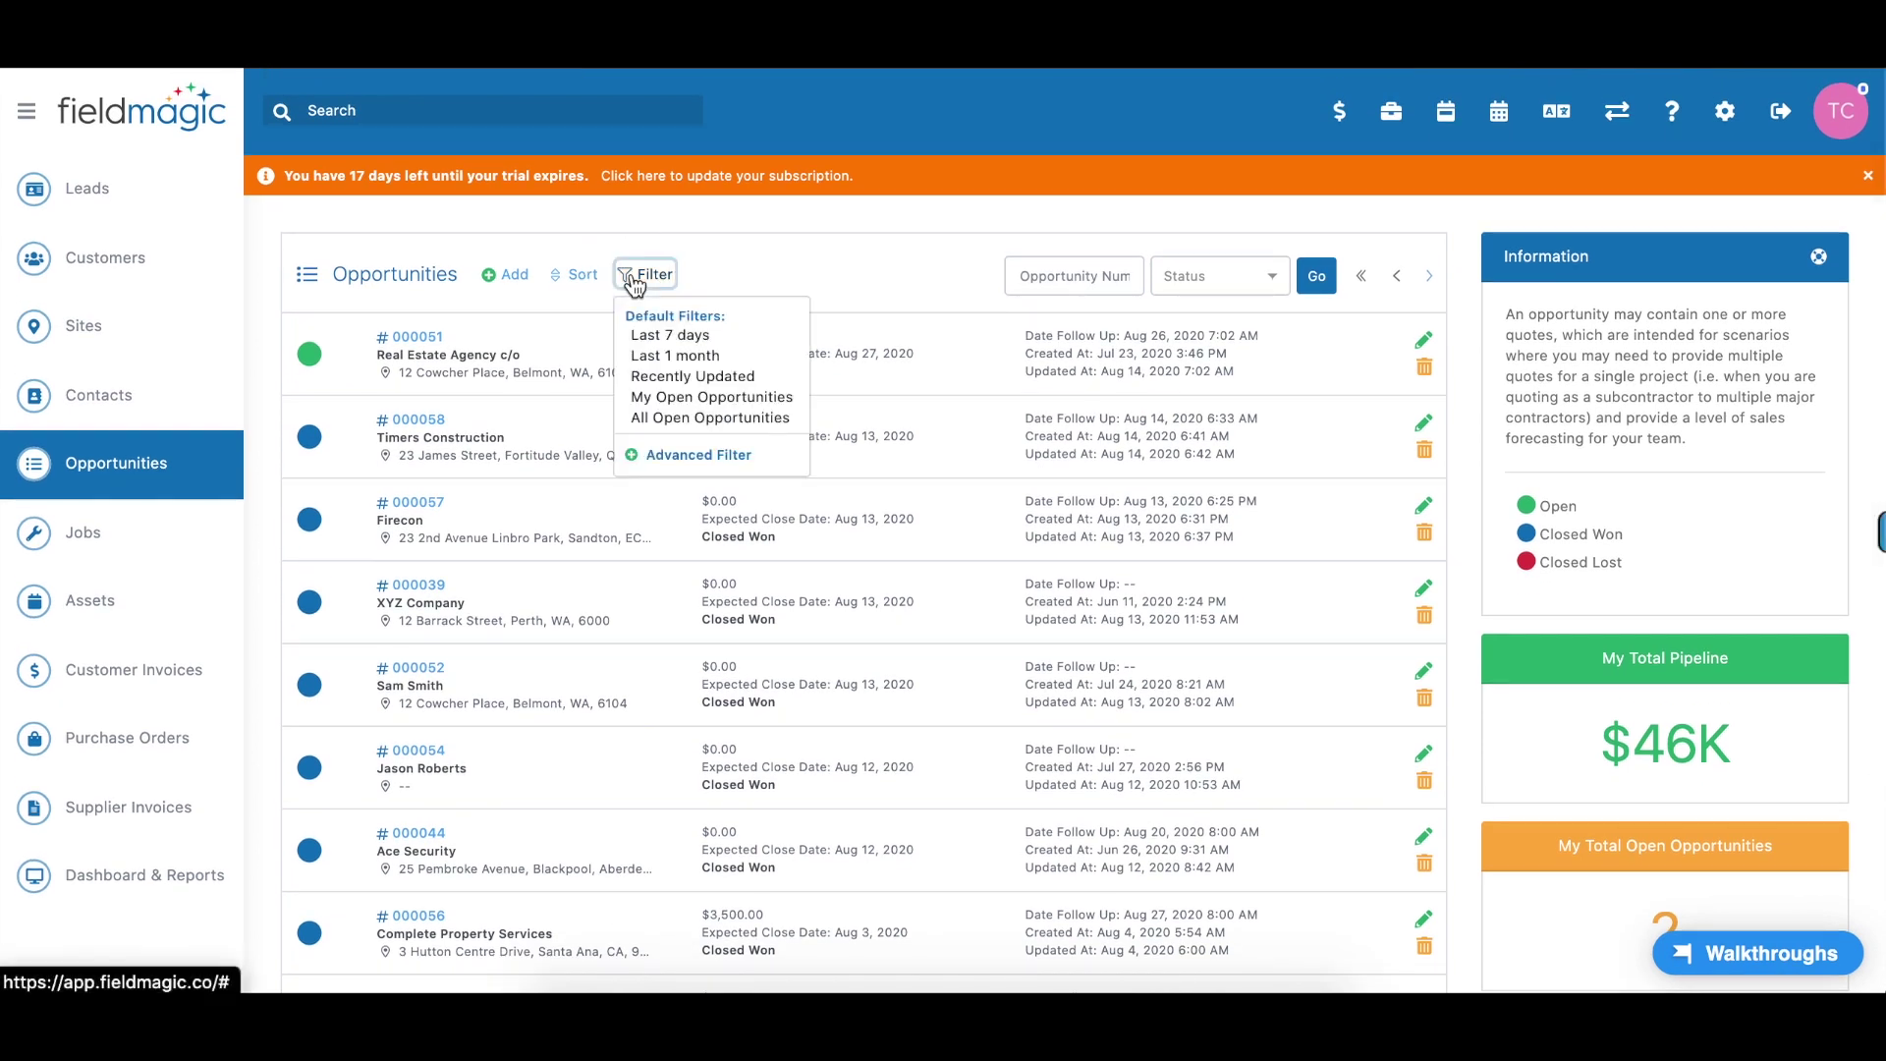
{"action": "left_click", "coordinate": [693, 426]}
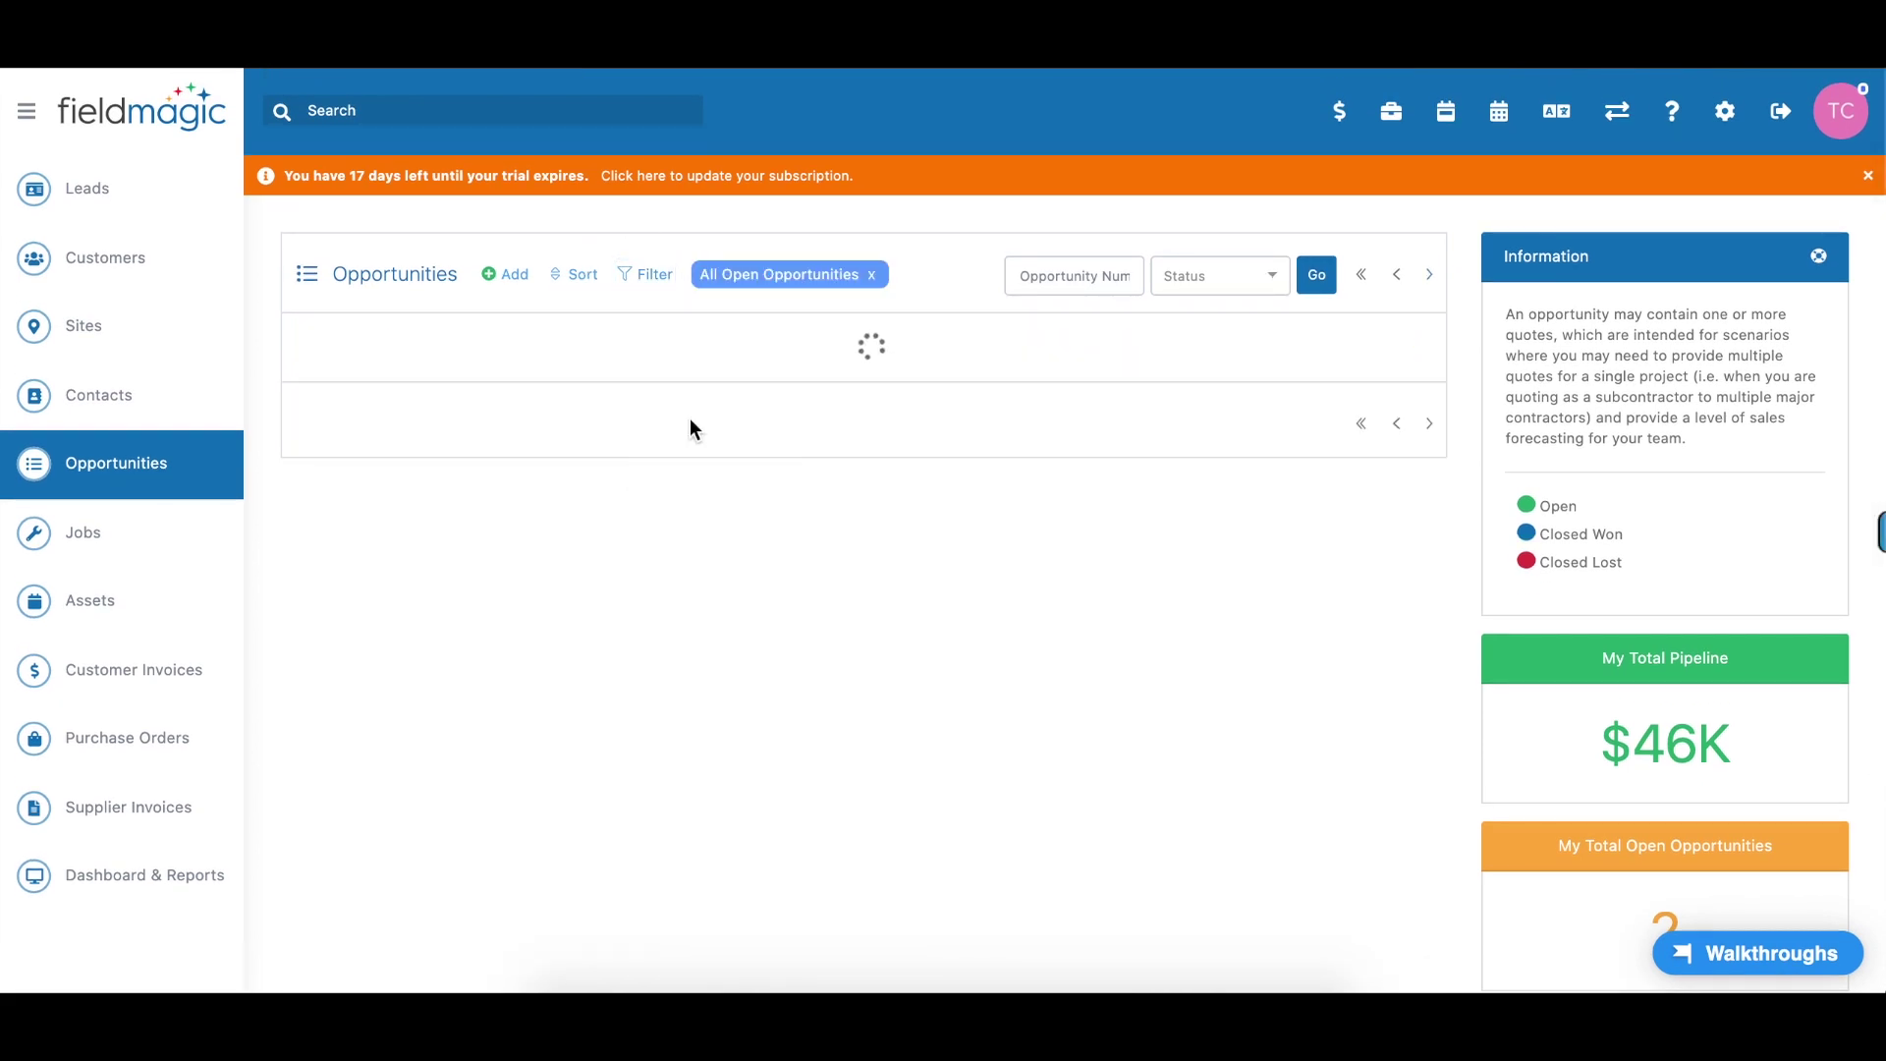
{"action": "left_click", "coordinate": [870, 275]}
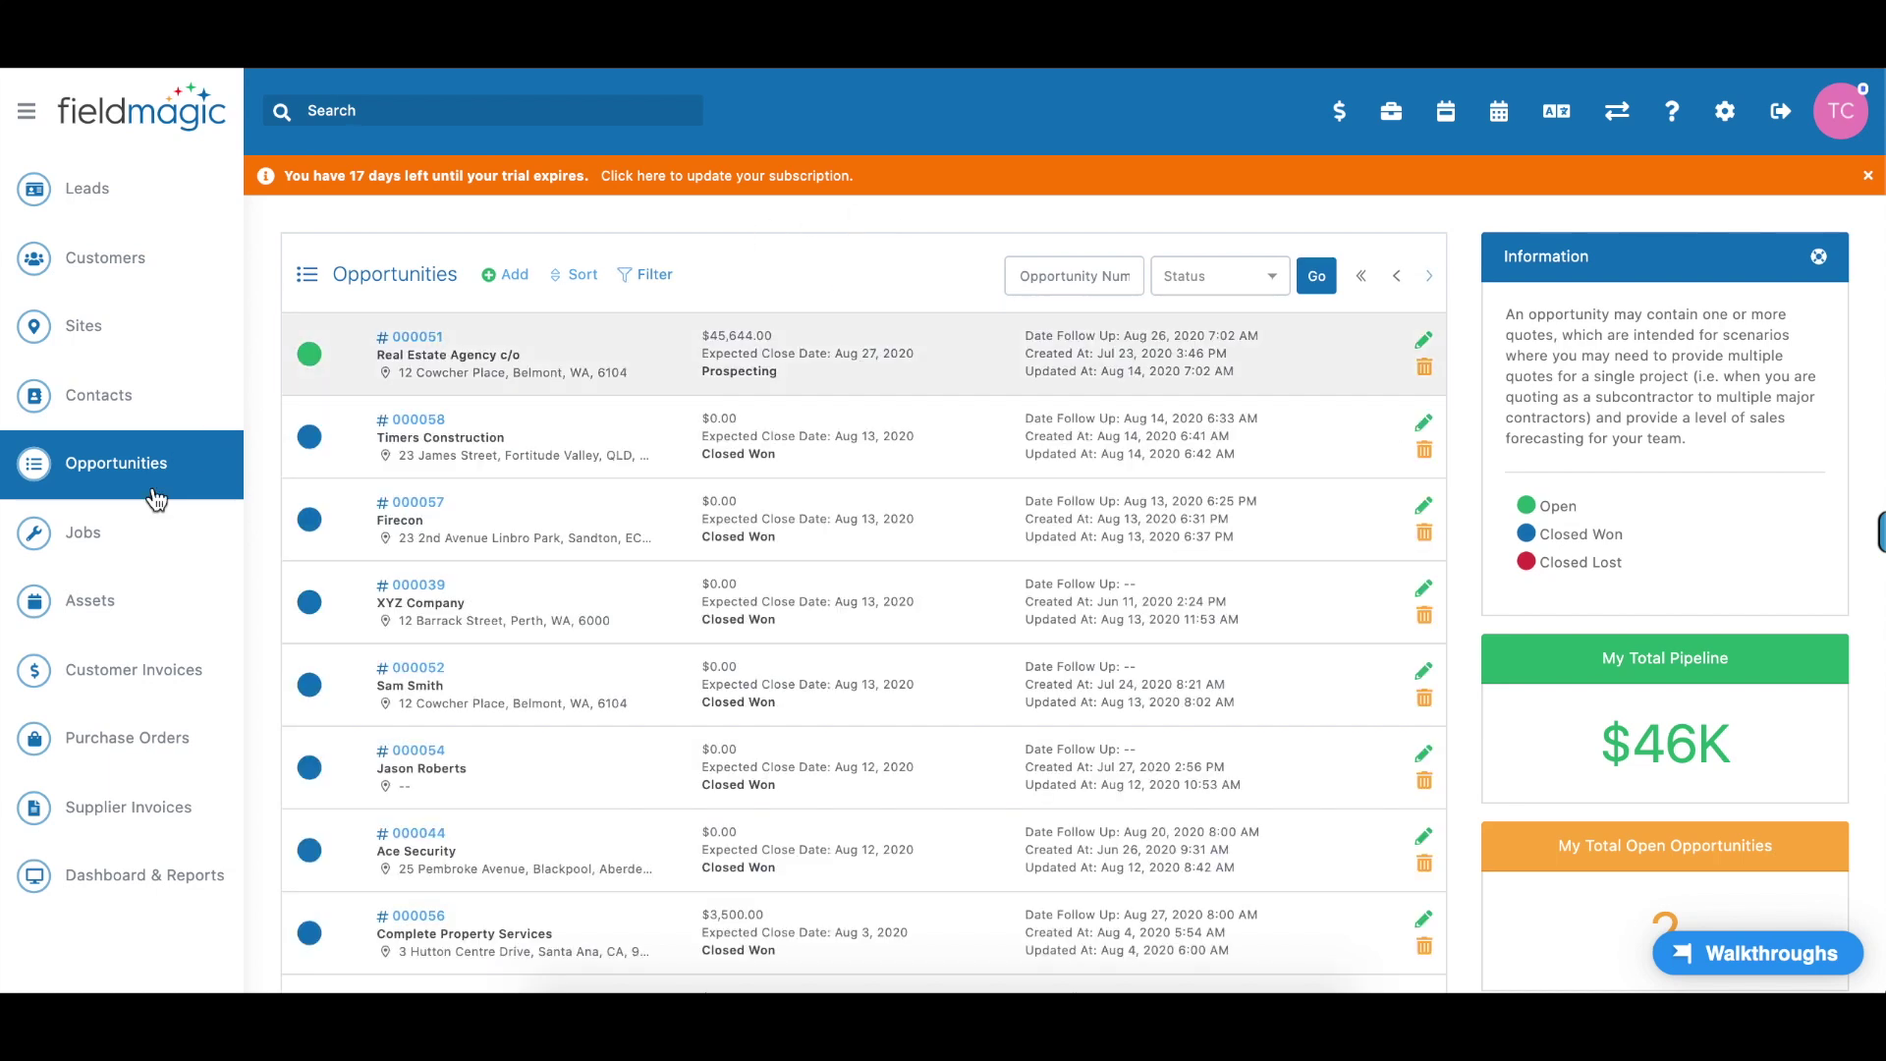
- Filter the jobs list to All Jobs Awaiting Invoicing and look through the listed jobs
{"action": "left_click", "coordinate": [94, 540]}
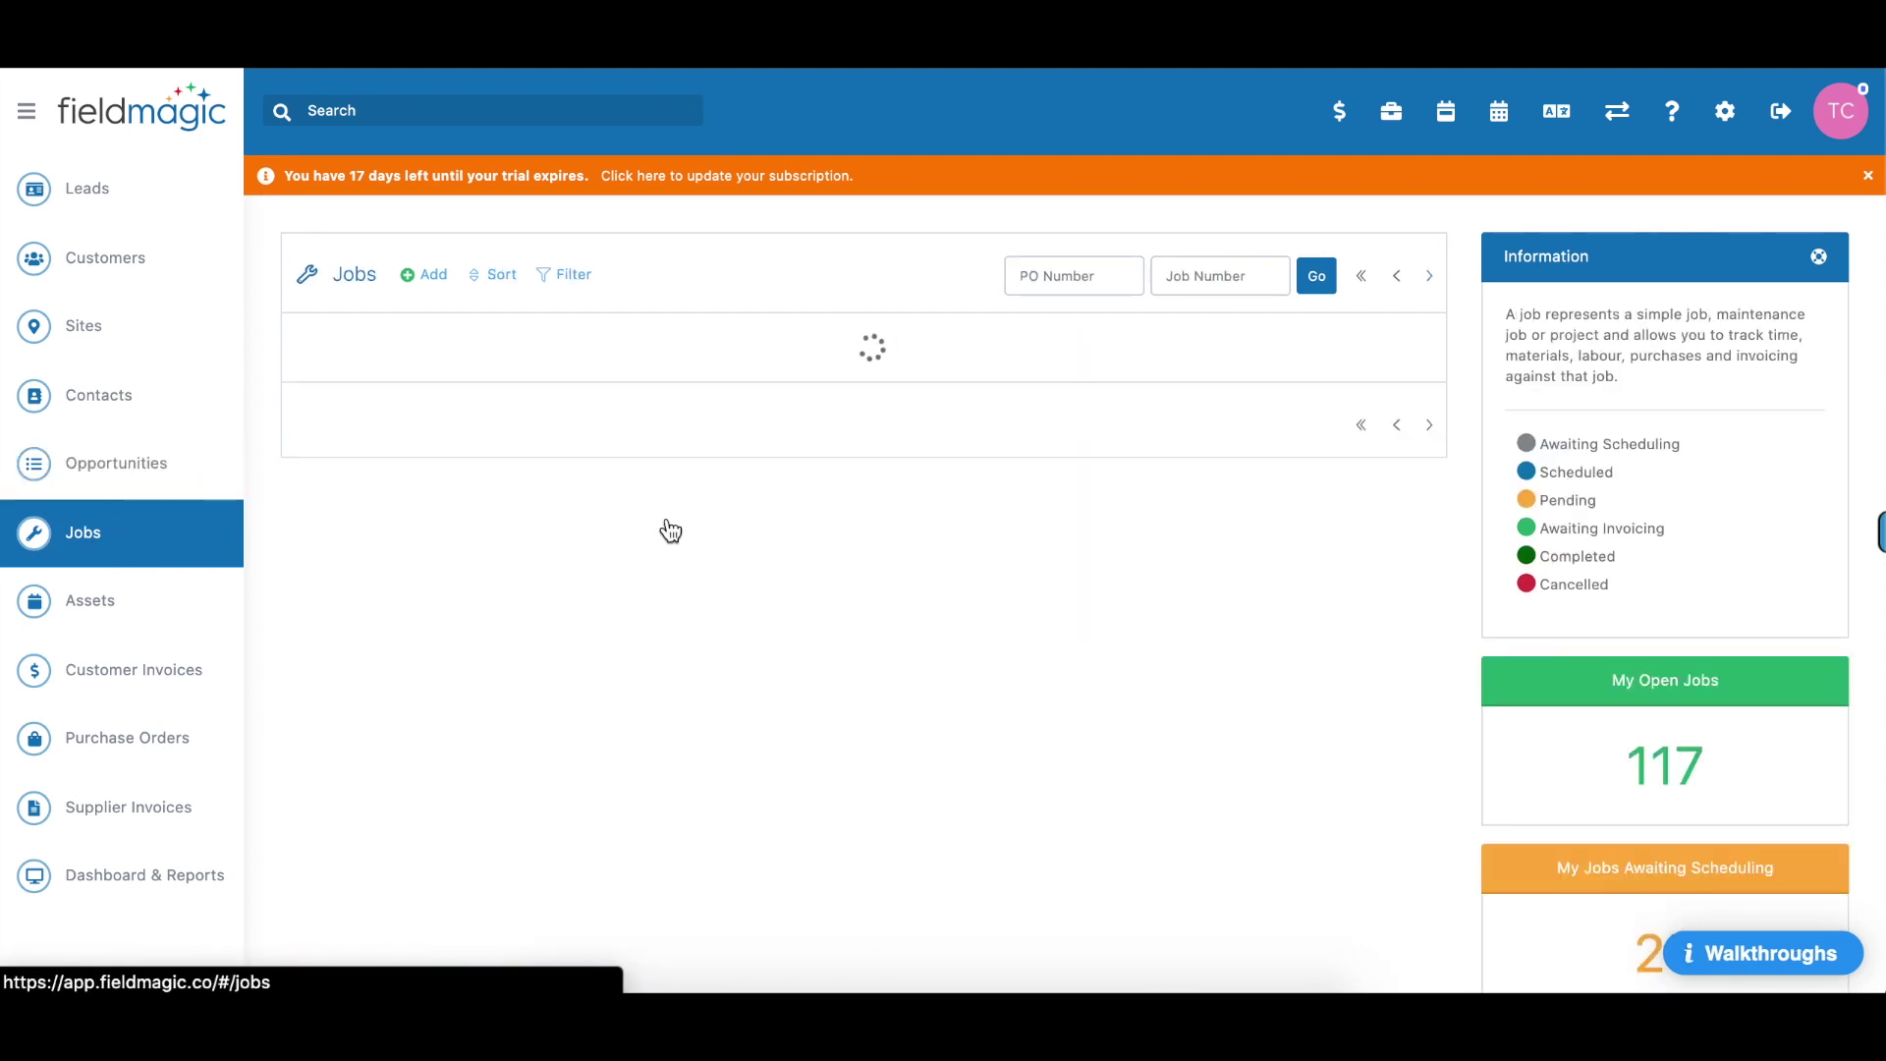
{"action": "left_click", "coordinate": [577, 280]}
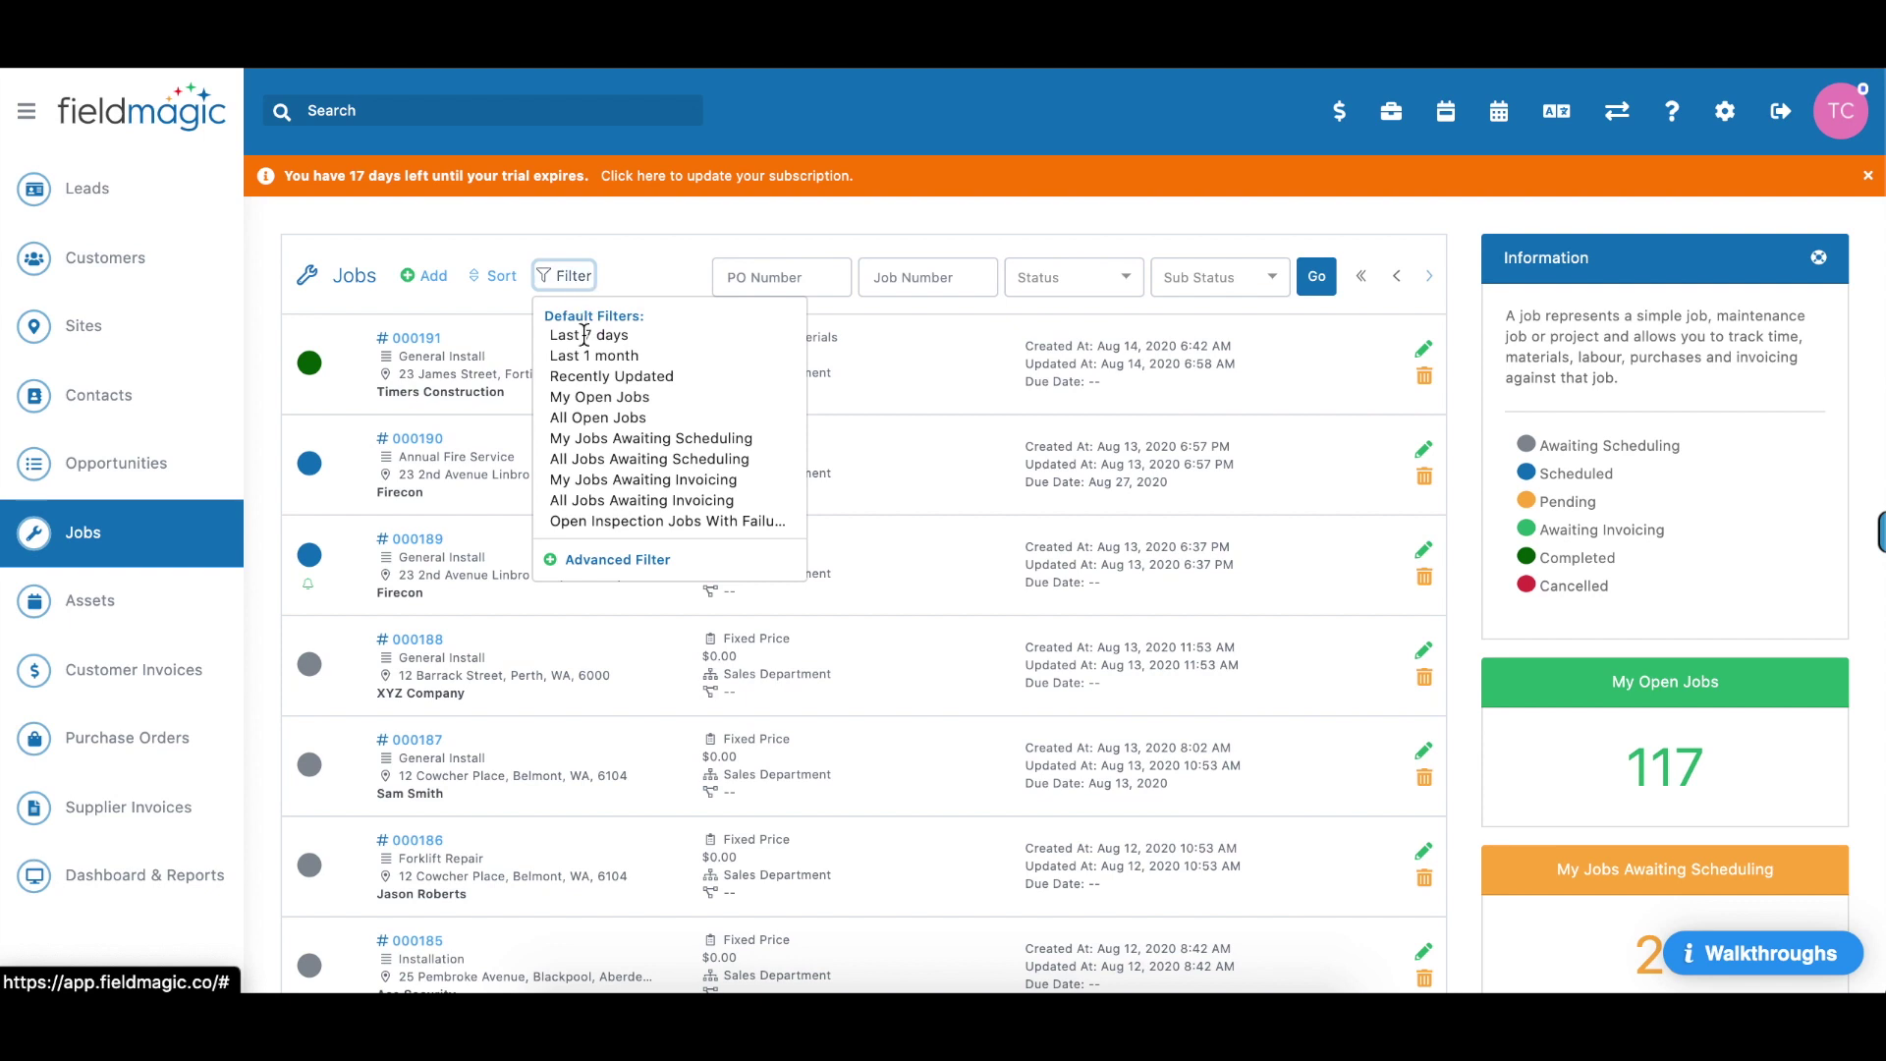
{"action": "left_click", "coordinate": [631, 503]}
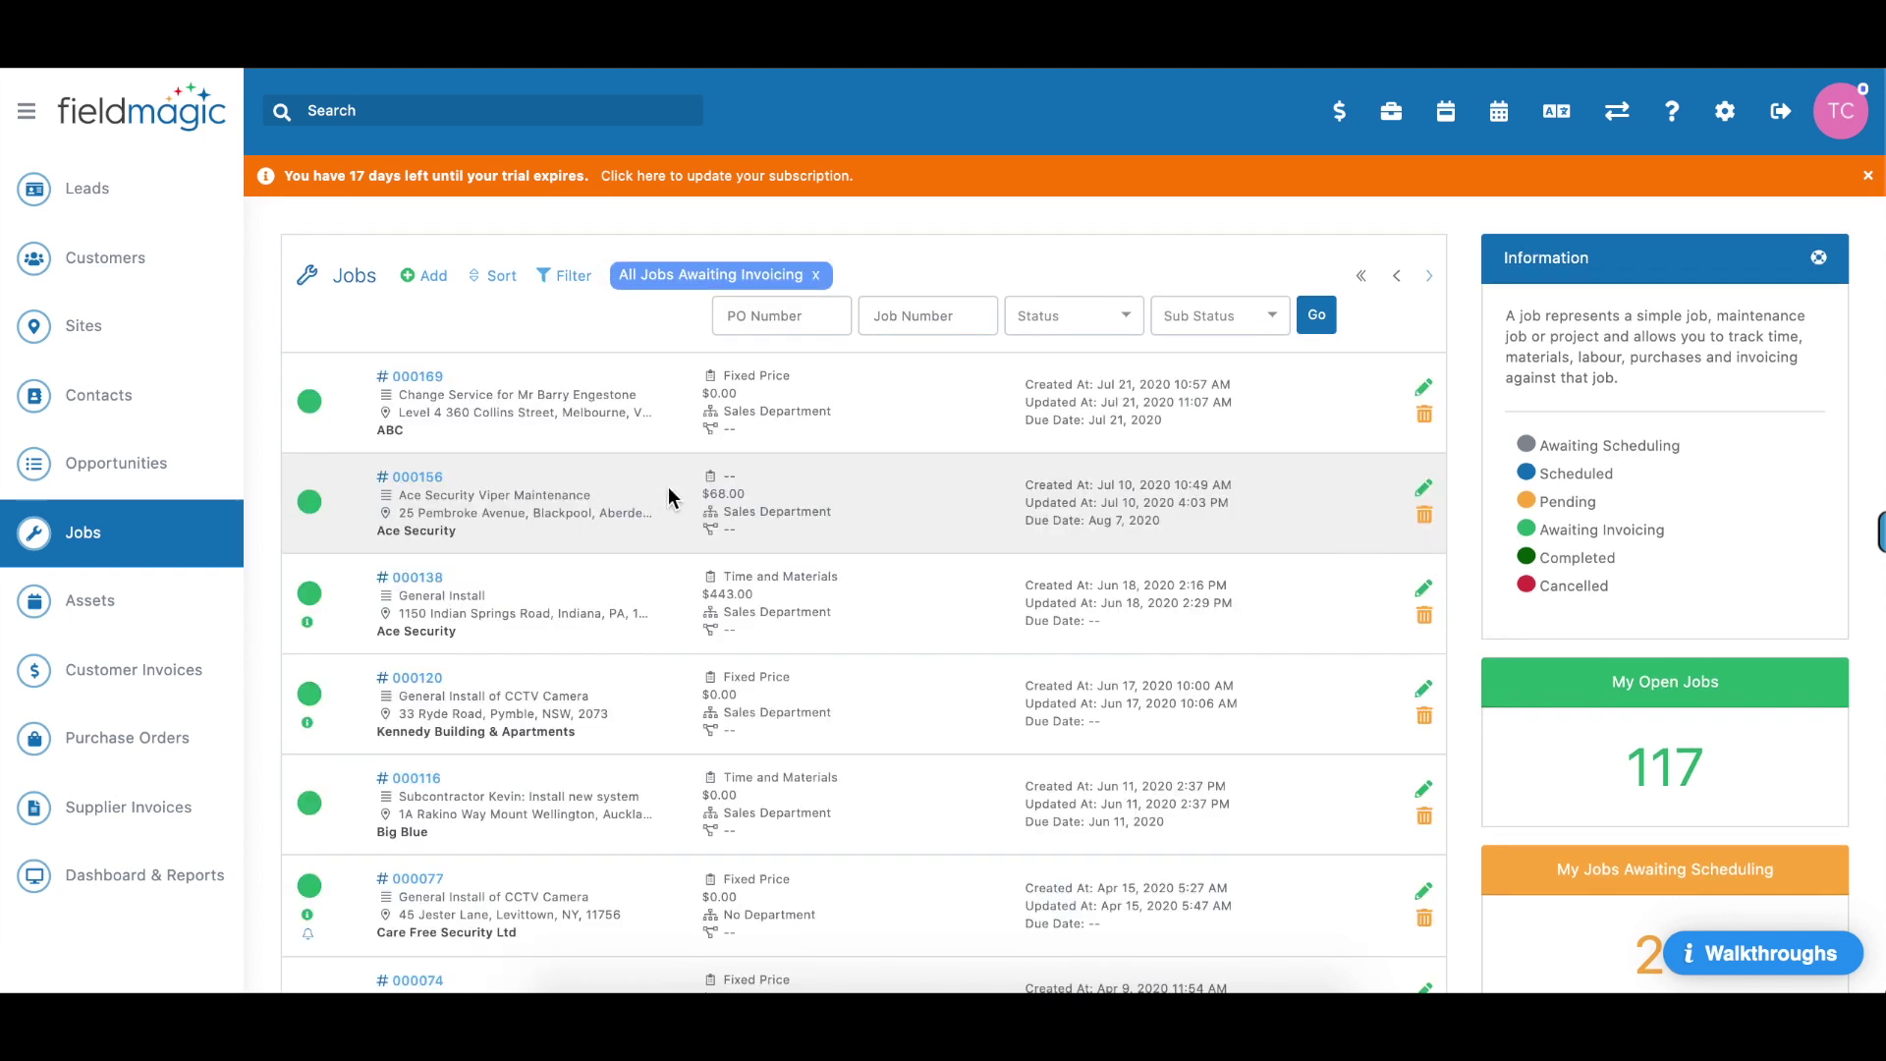
{"action": "scroll", "coordinate": [958, 604], "scroll_direction": "down", "scroll_amount": 3}
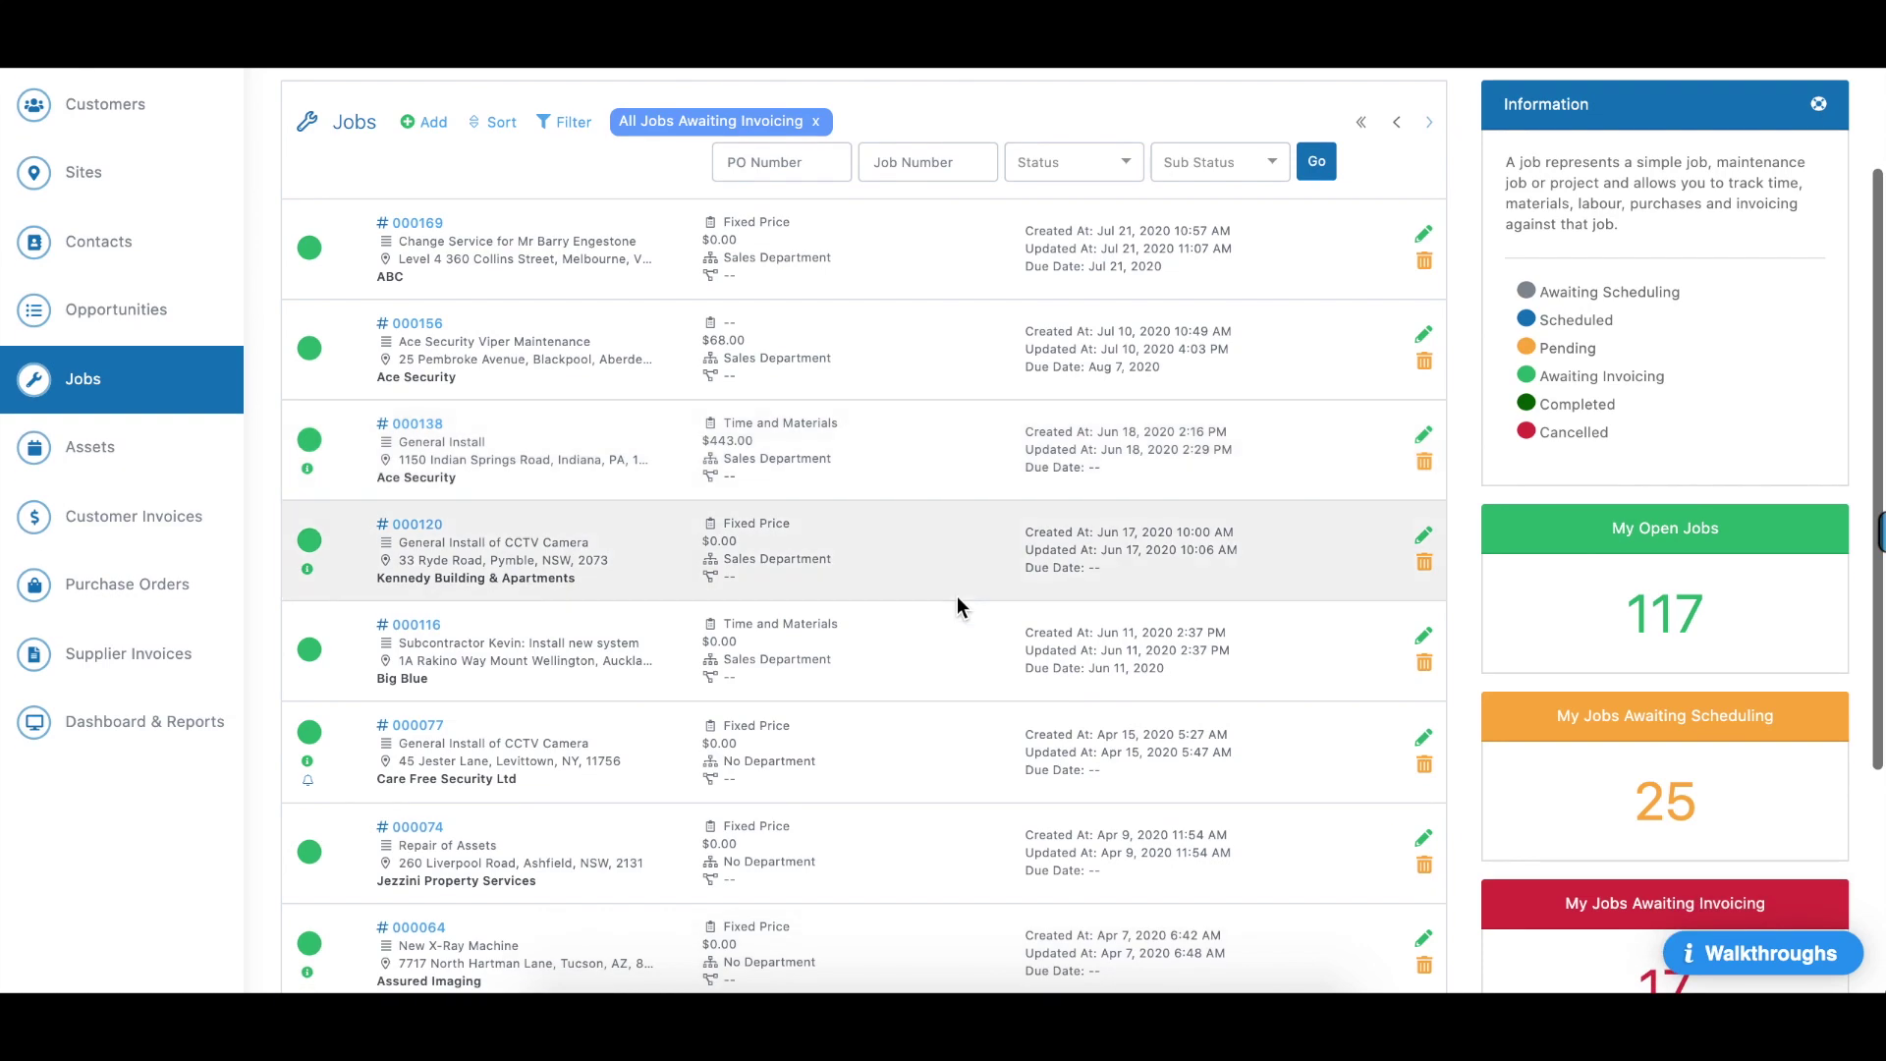
{"action": "scroll", "coordinate": [957, 604], "scroll_direction": "down", "scroll_amount": 3}
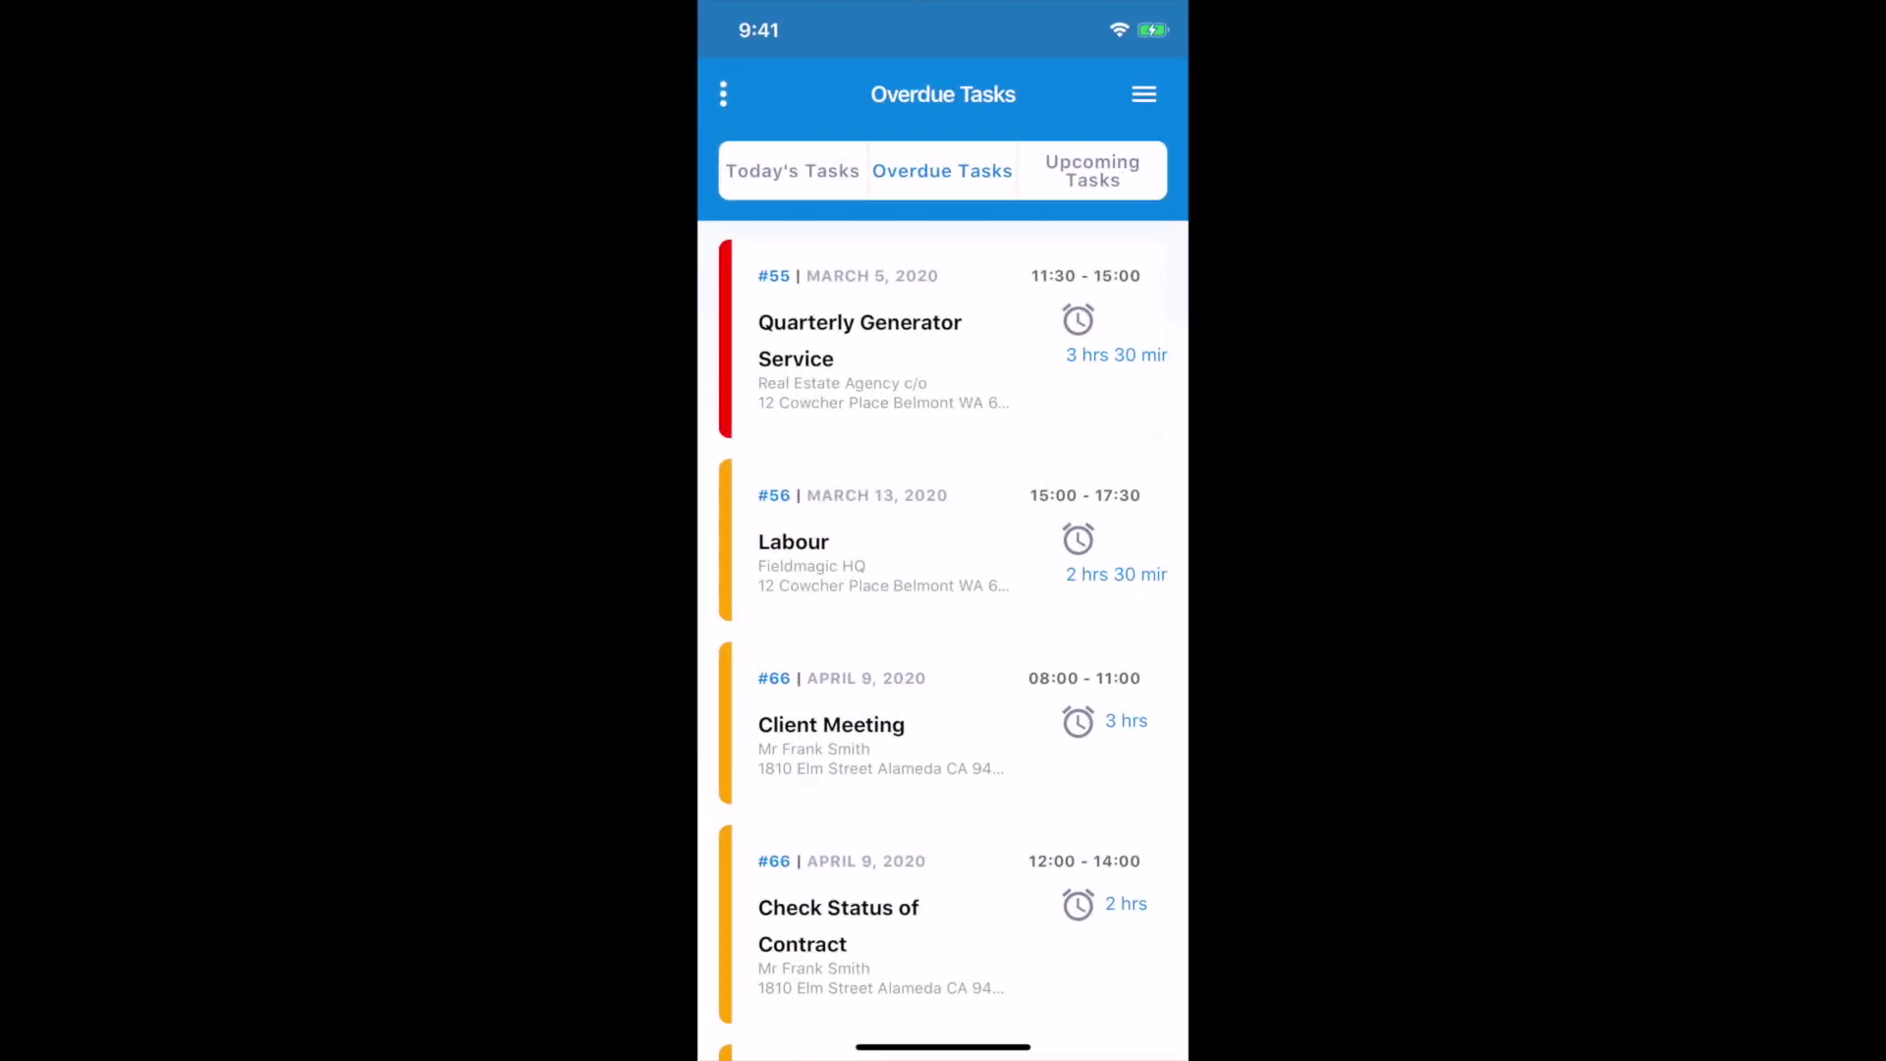
- In the Fieldmagic mobile app, open the overdue Quarterly Generator Service task, view directions to its site, and return to the task
{"action": "left_click", "coordinate": [884, 339]}
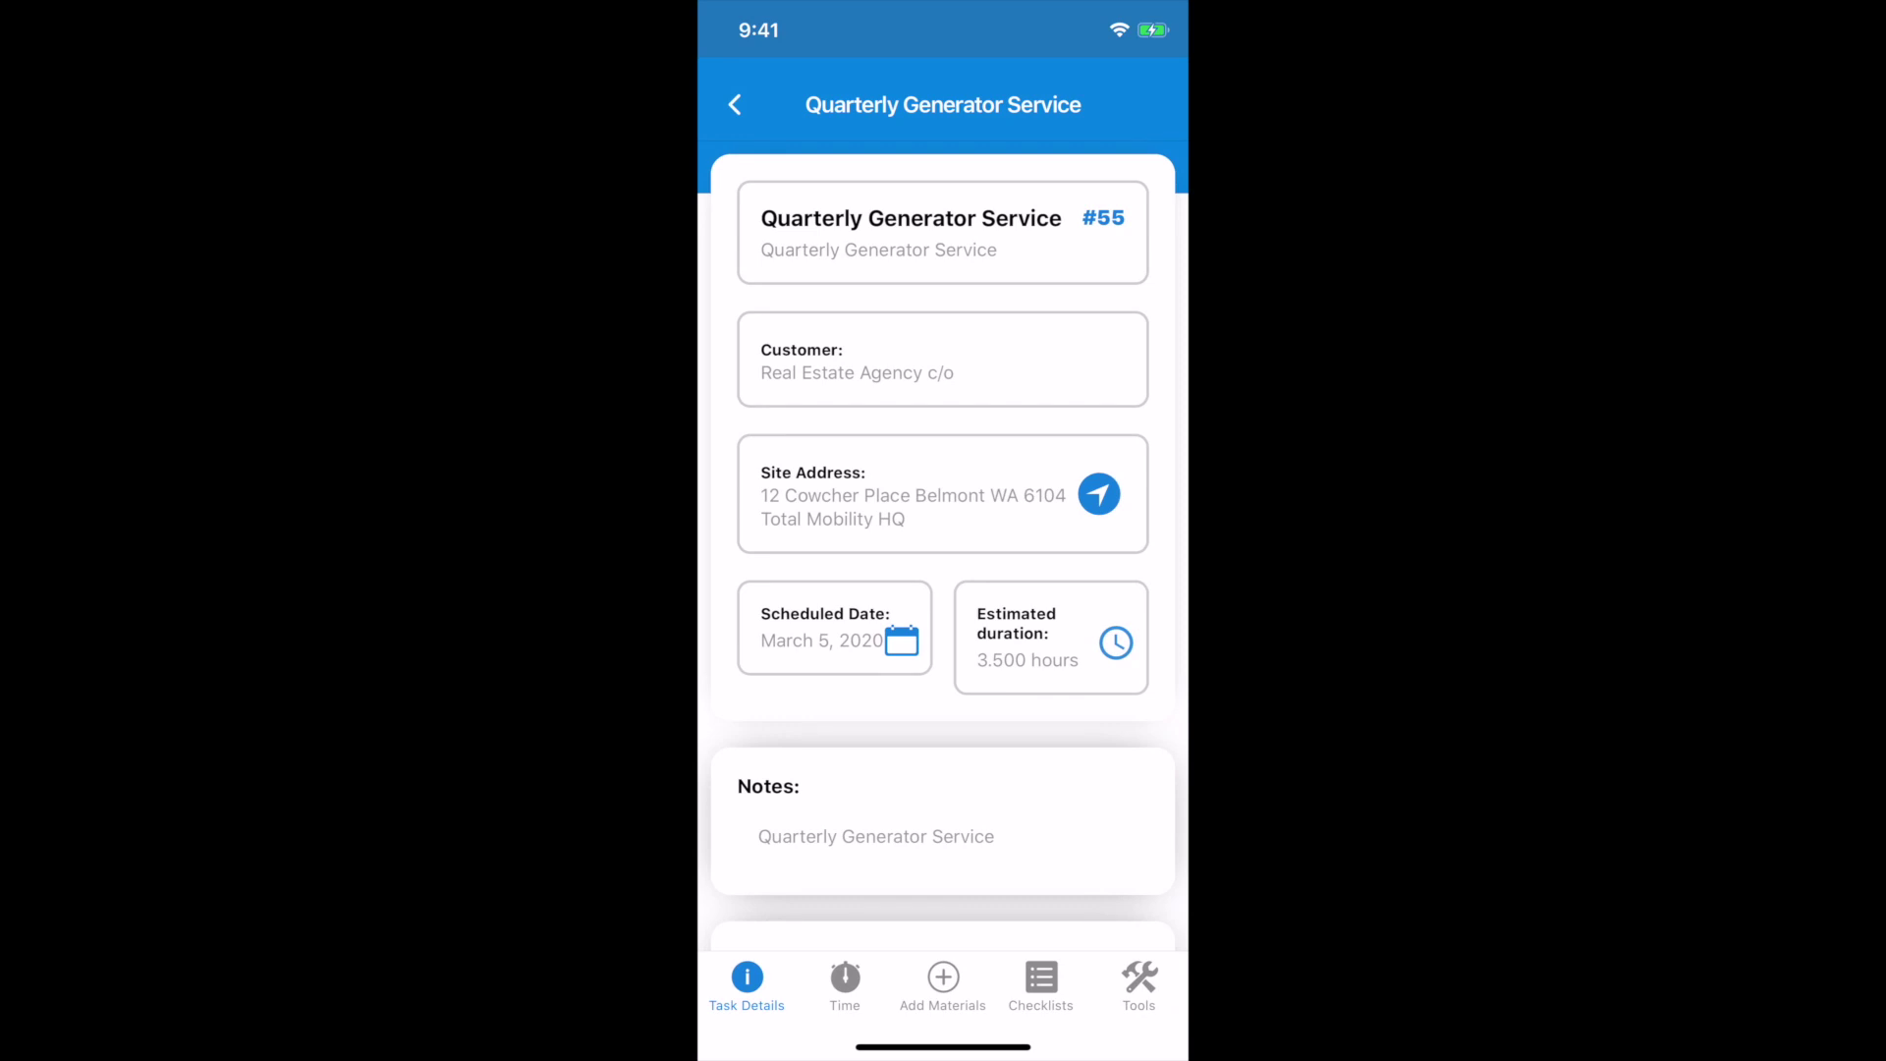
{"action": "left_click", "coordinate": [1098, 493]}
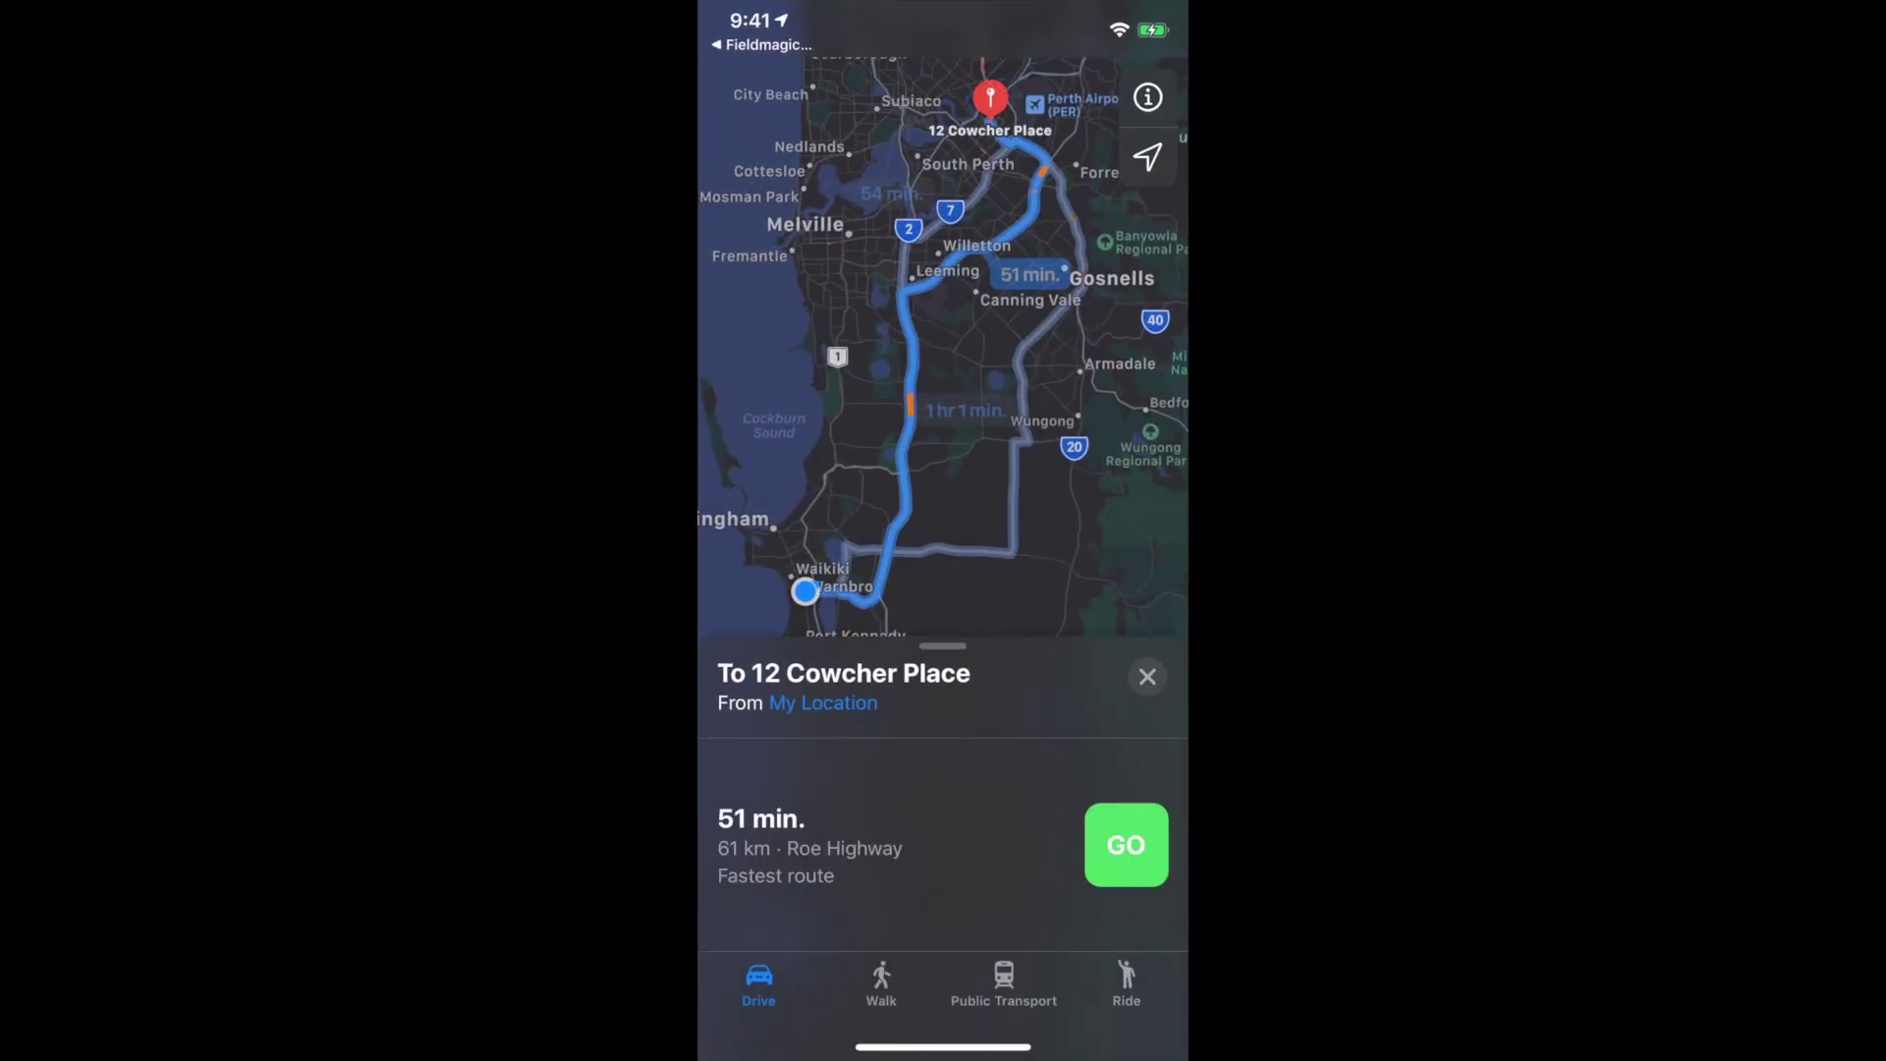
{"action": "left_click_drag", "start_coordinate": [943, 1046], "coordinate": [943, 688]}
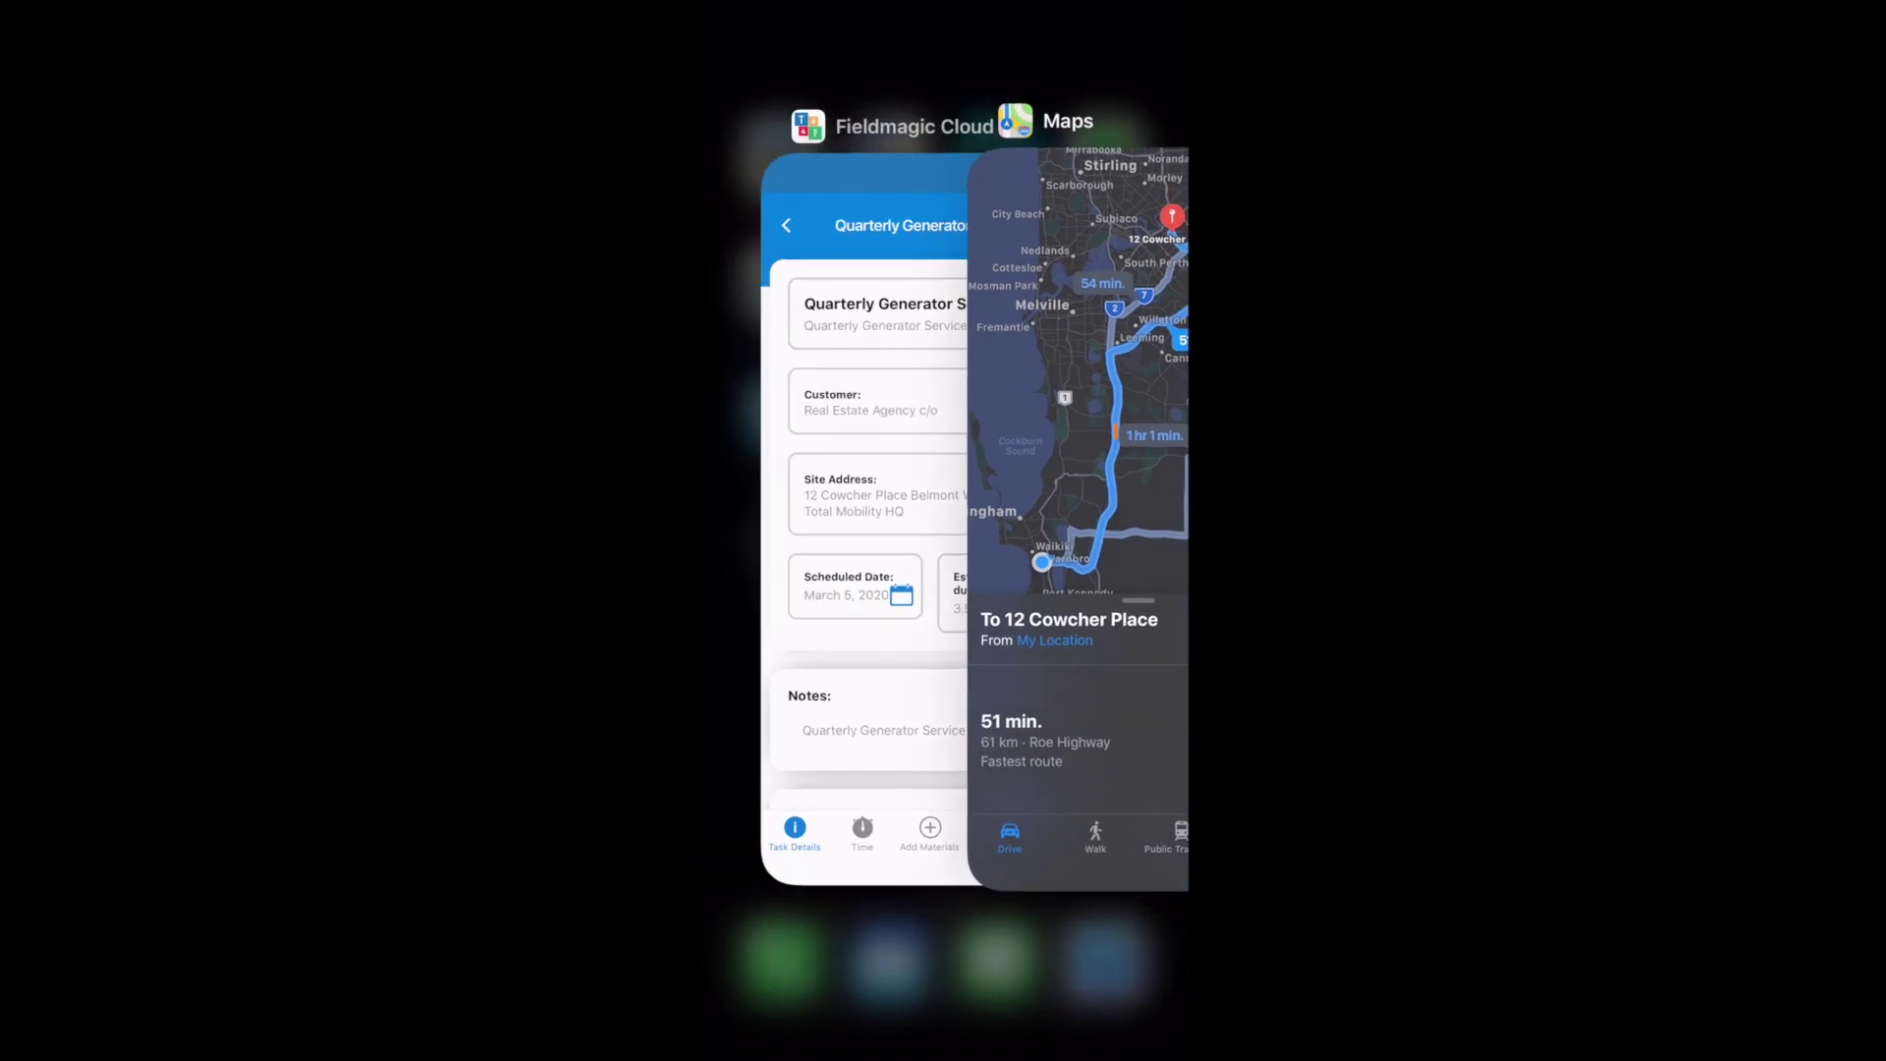
{"action": "left_click", "coordinate": [854, 491]}
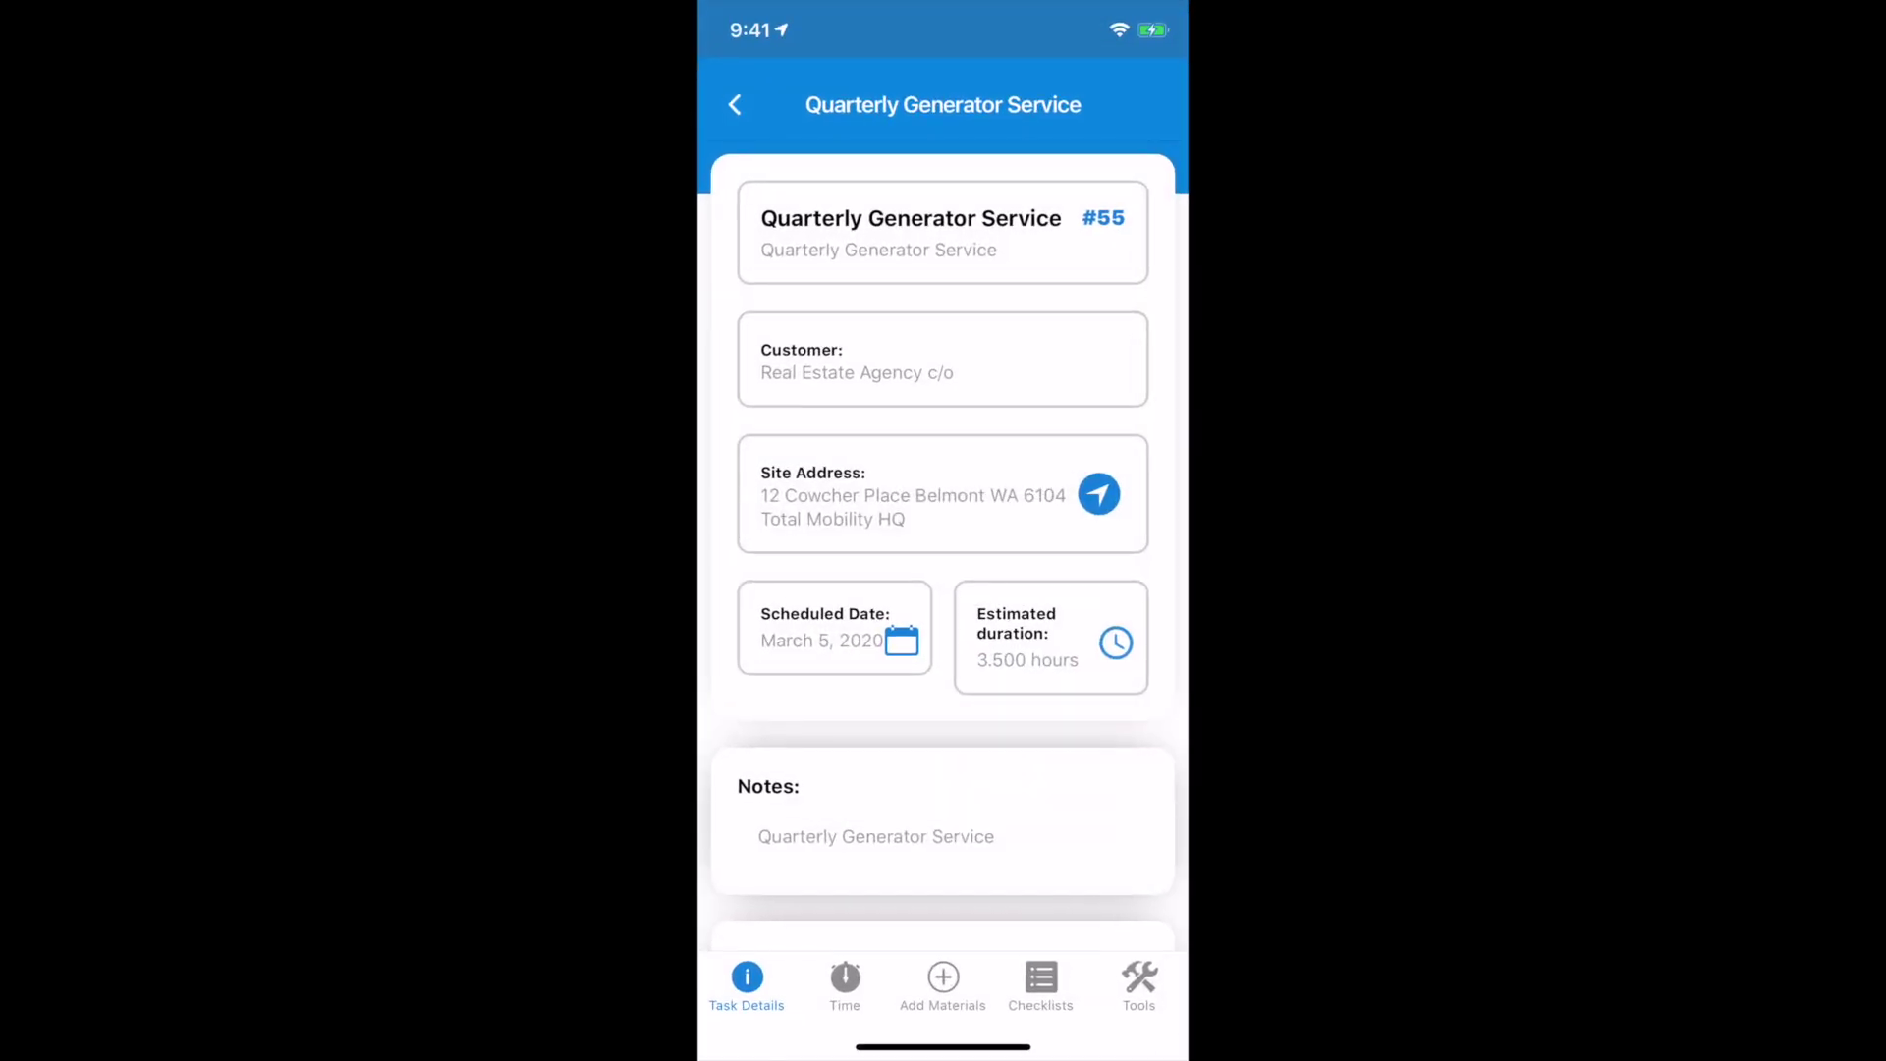
- Start logging travel time for the Quarterly Generator Service task, then stop travel and start the job timer
{"action": "left_click", "coordinate": [845, 982]}
{"action": "left_click", "coordinate": [943, 348]}
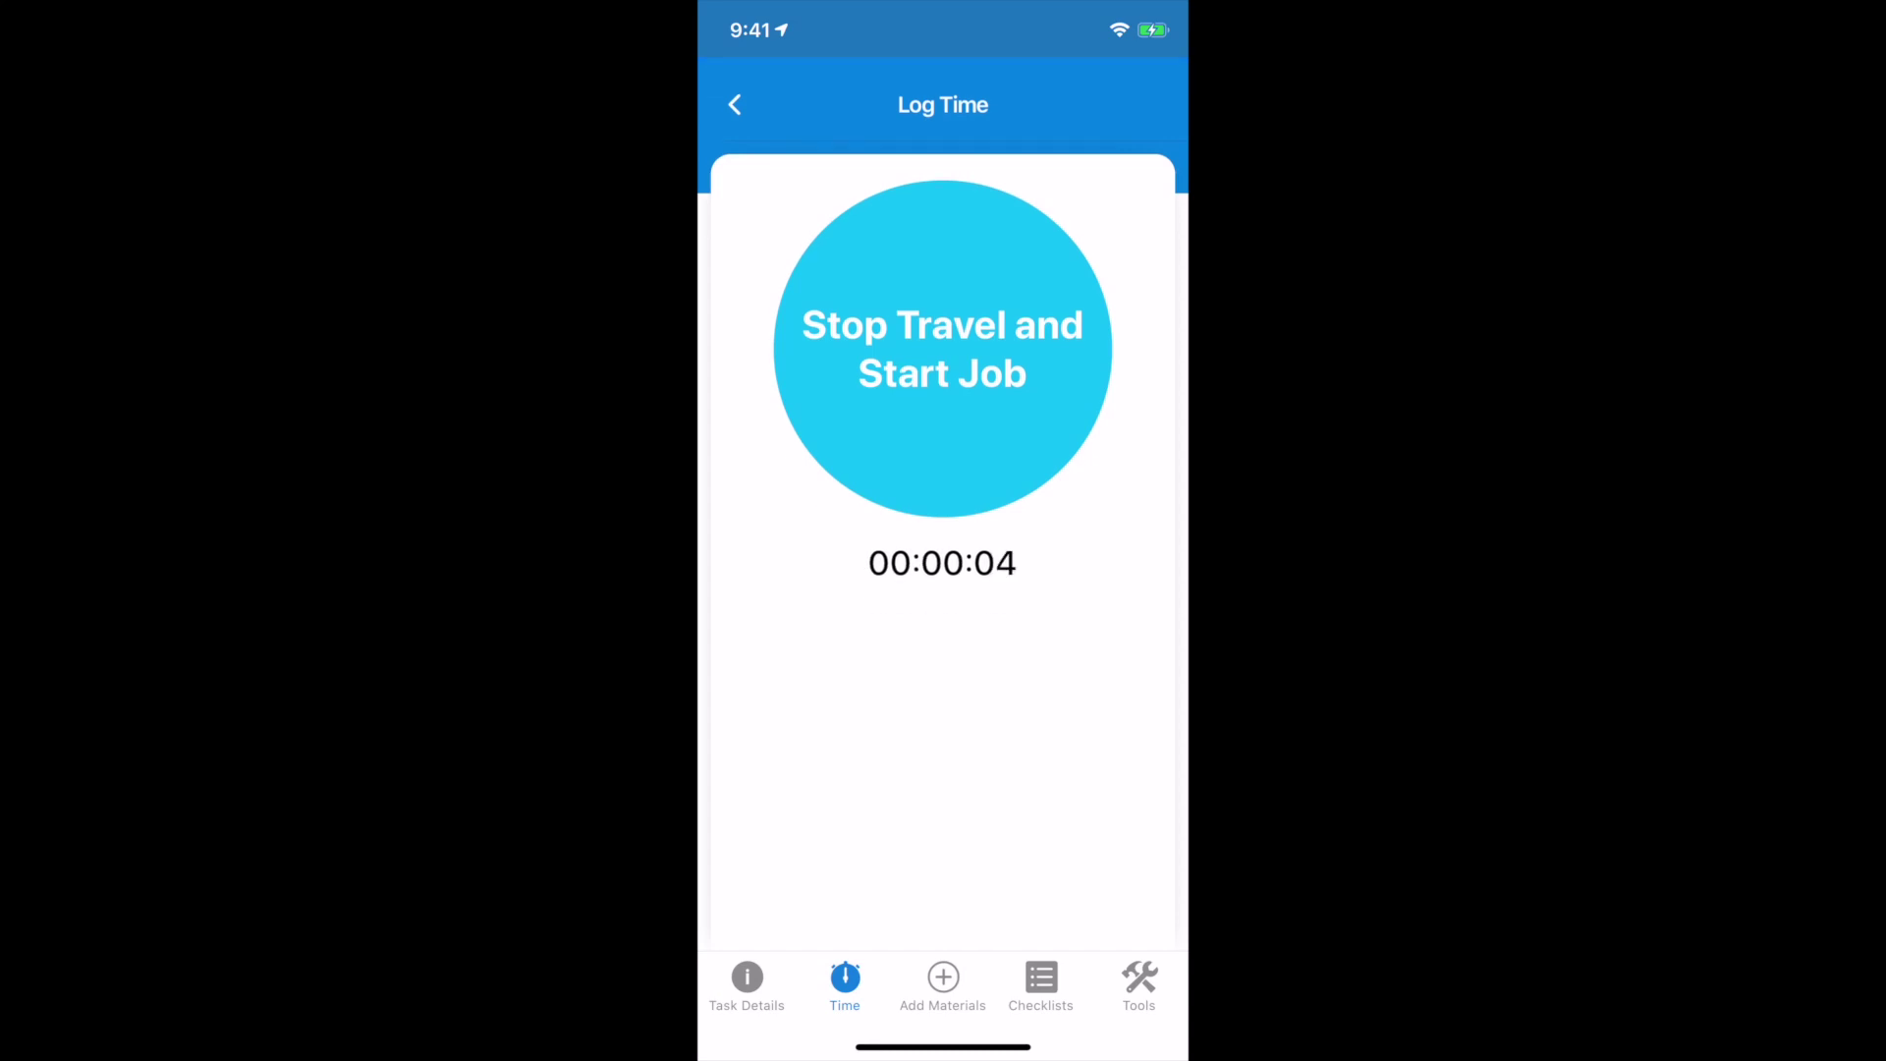
{"action": "left_click", "coordinate": [942, 349]}
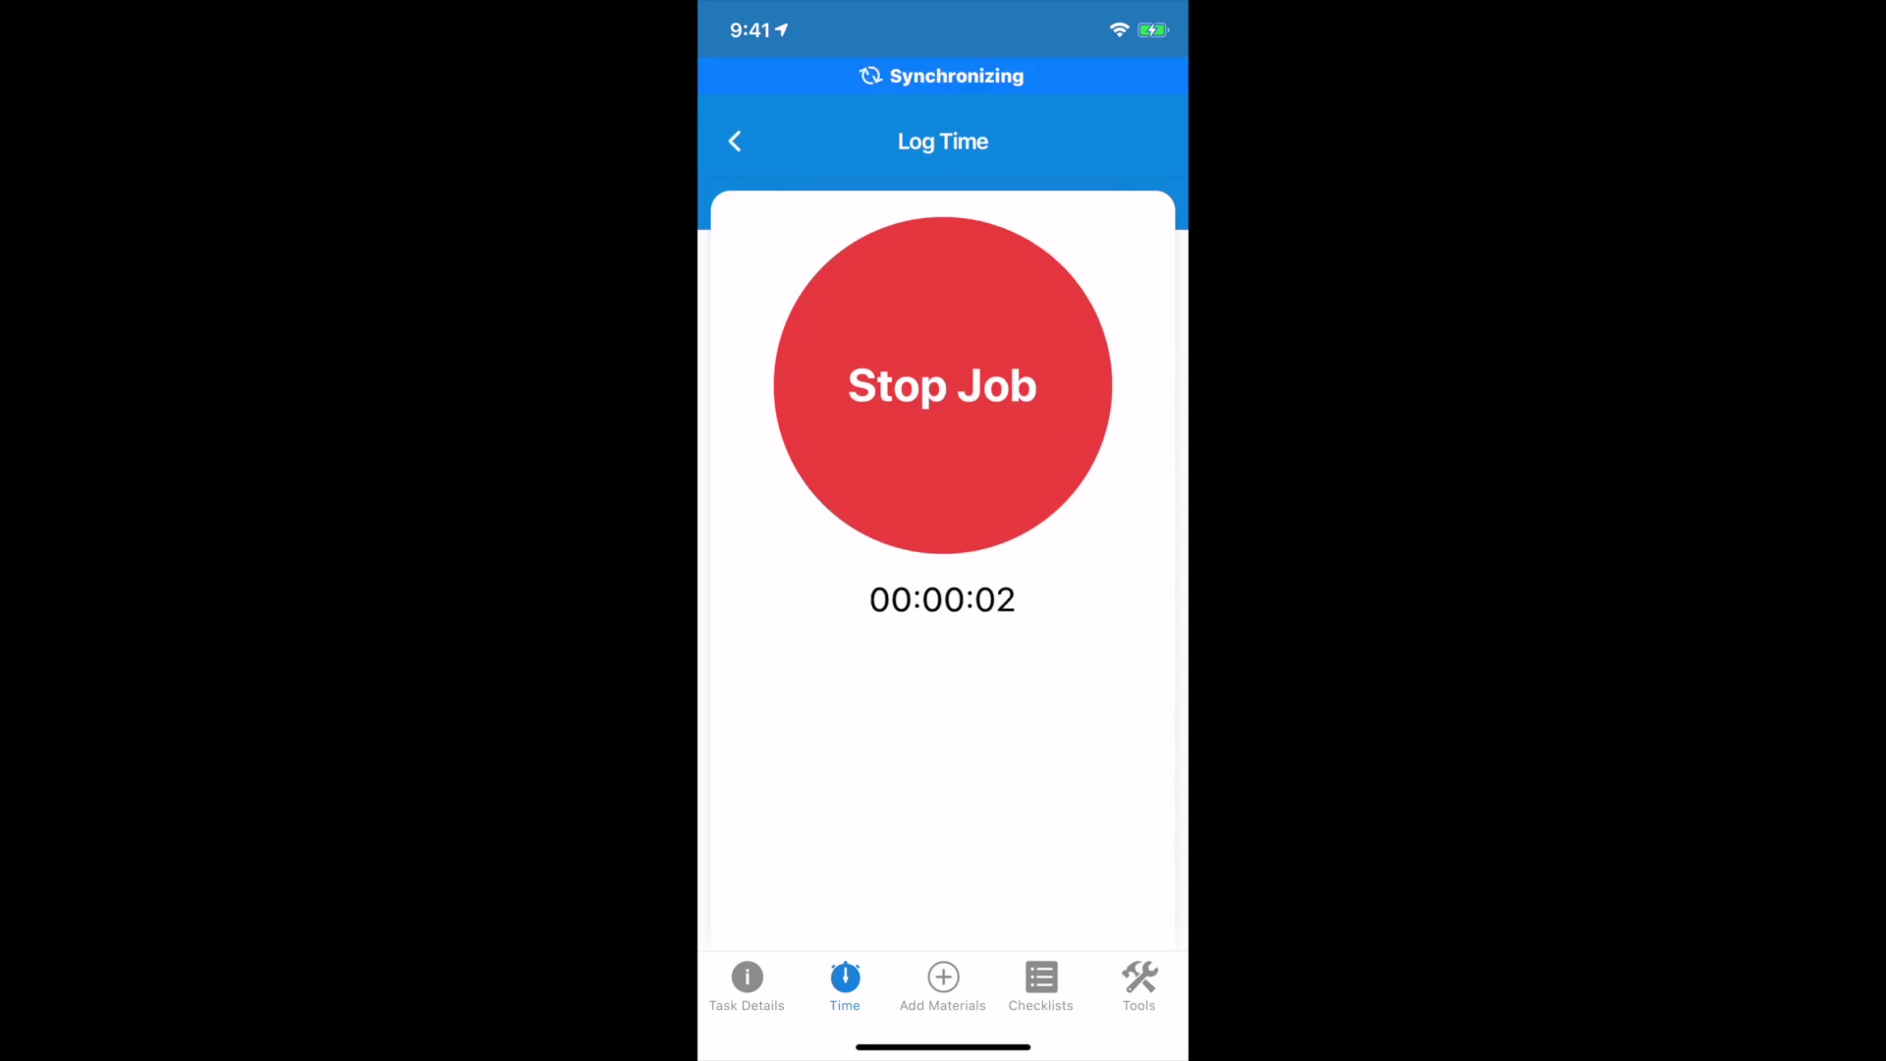
- Open the task's checklists and search the checklist assets for serial number 4567
{"action": "left_click", "coordinate": [1041, 983]}
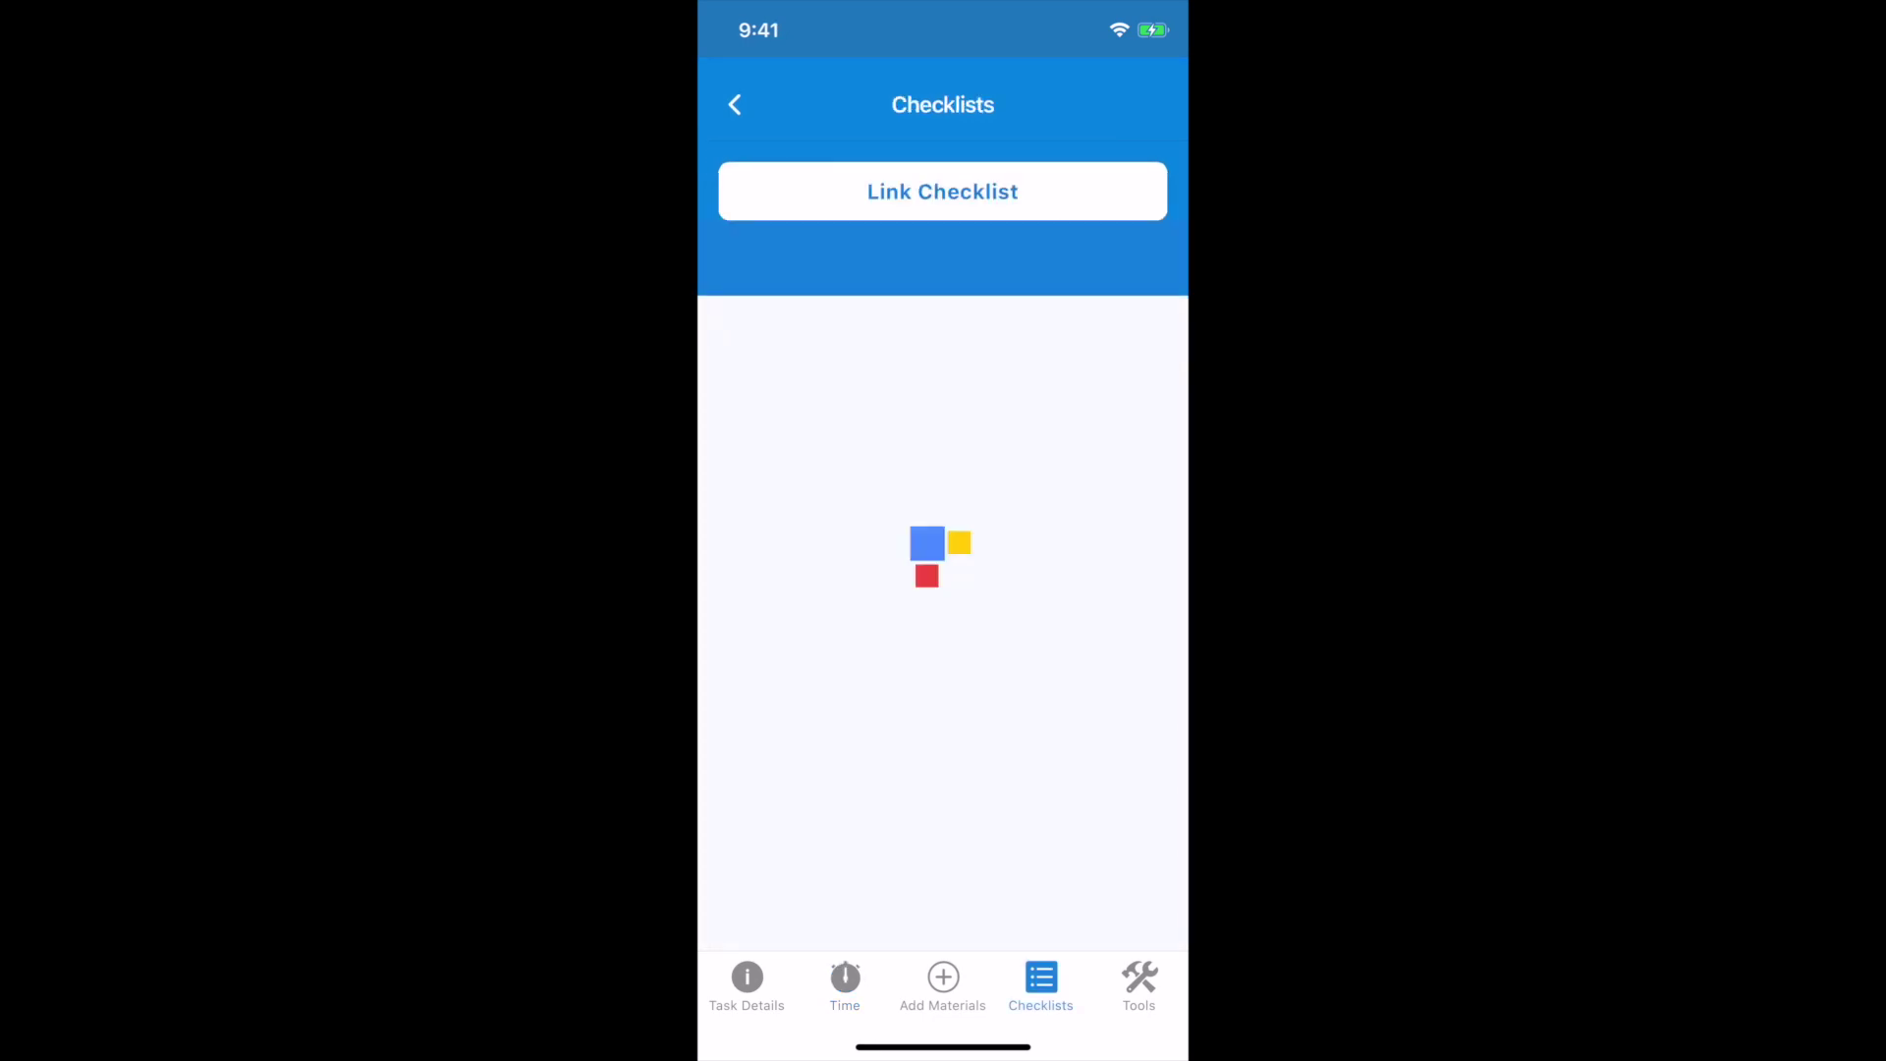
{"action": "left_click", "coordinate": [942, 191]}
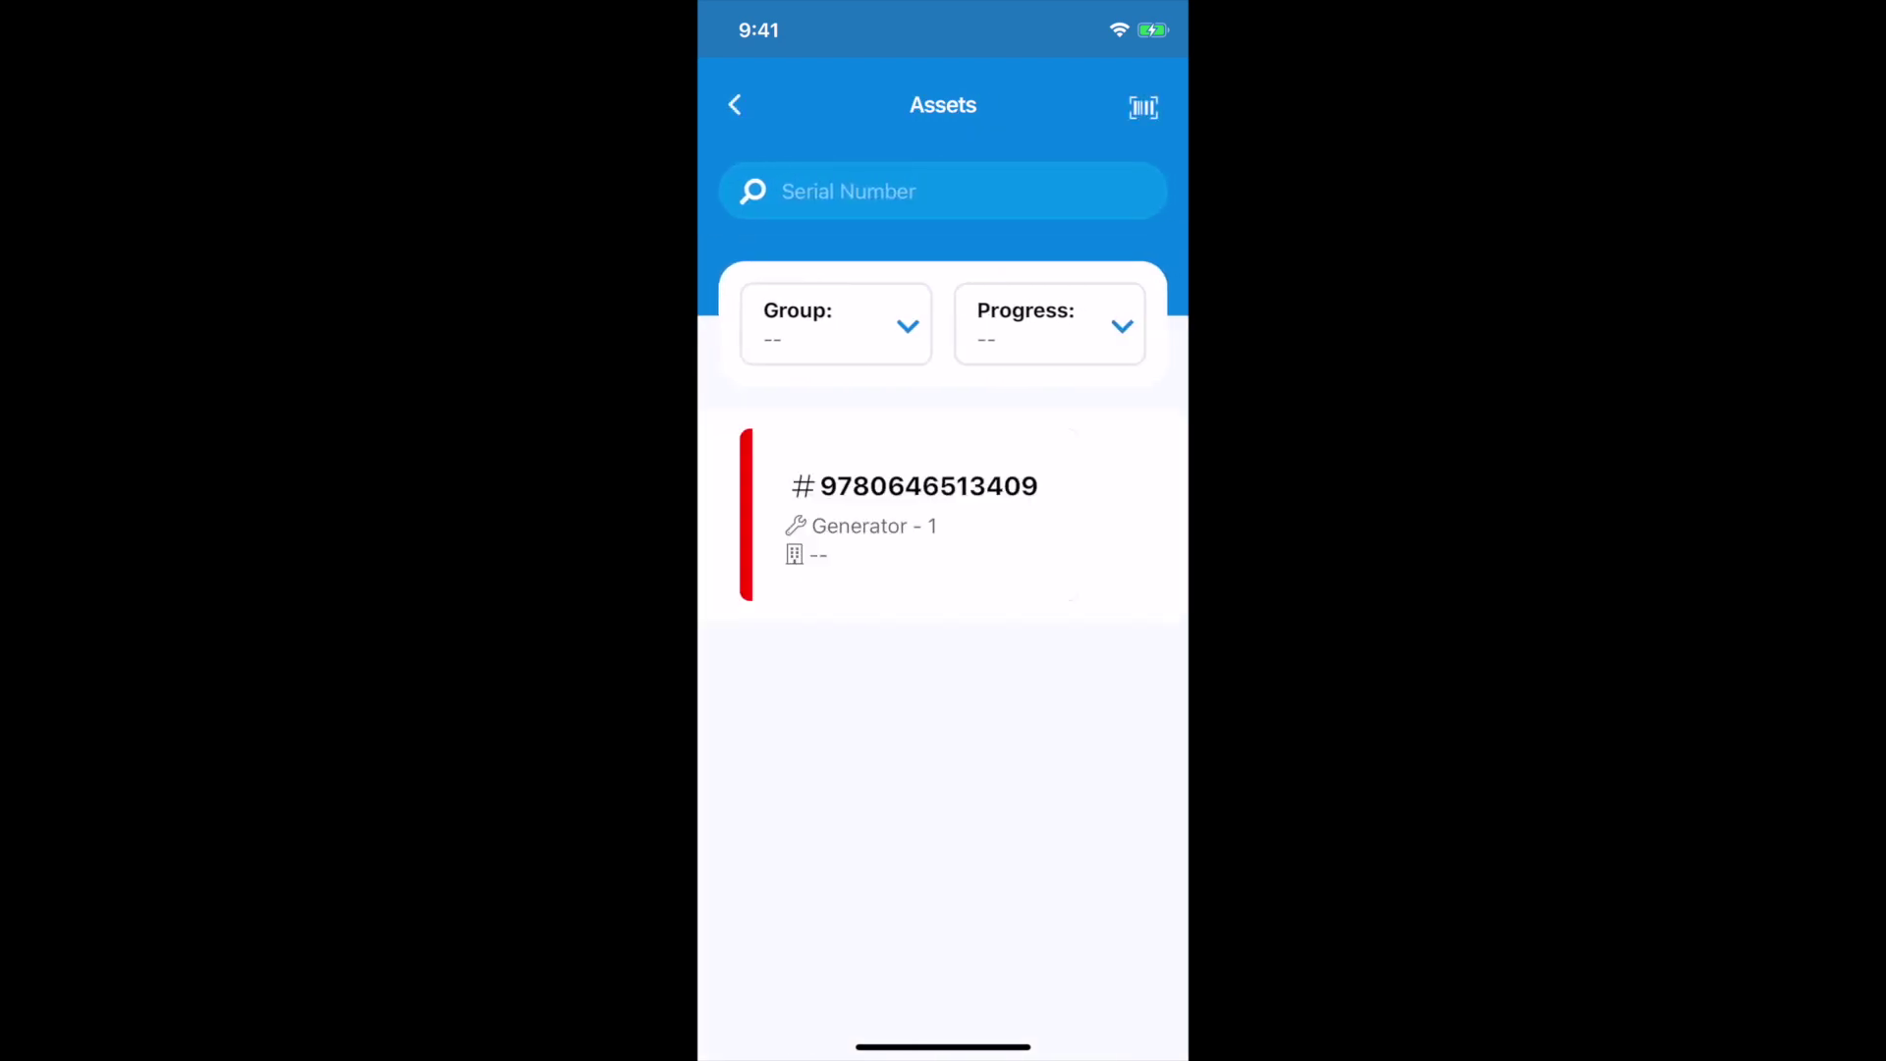
{"action": "left_click", "coordinate": [943, 192]}
{"action": "left_click", "coordinate": [757, 930]}
{"action": "type", "text": "456"}
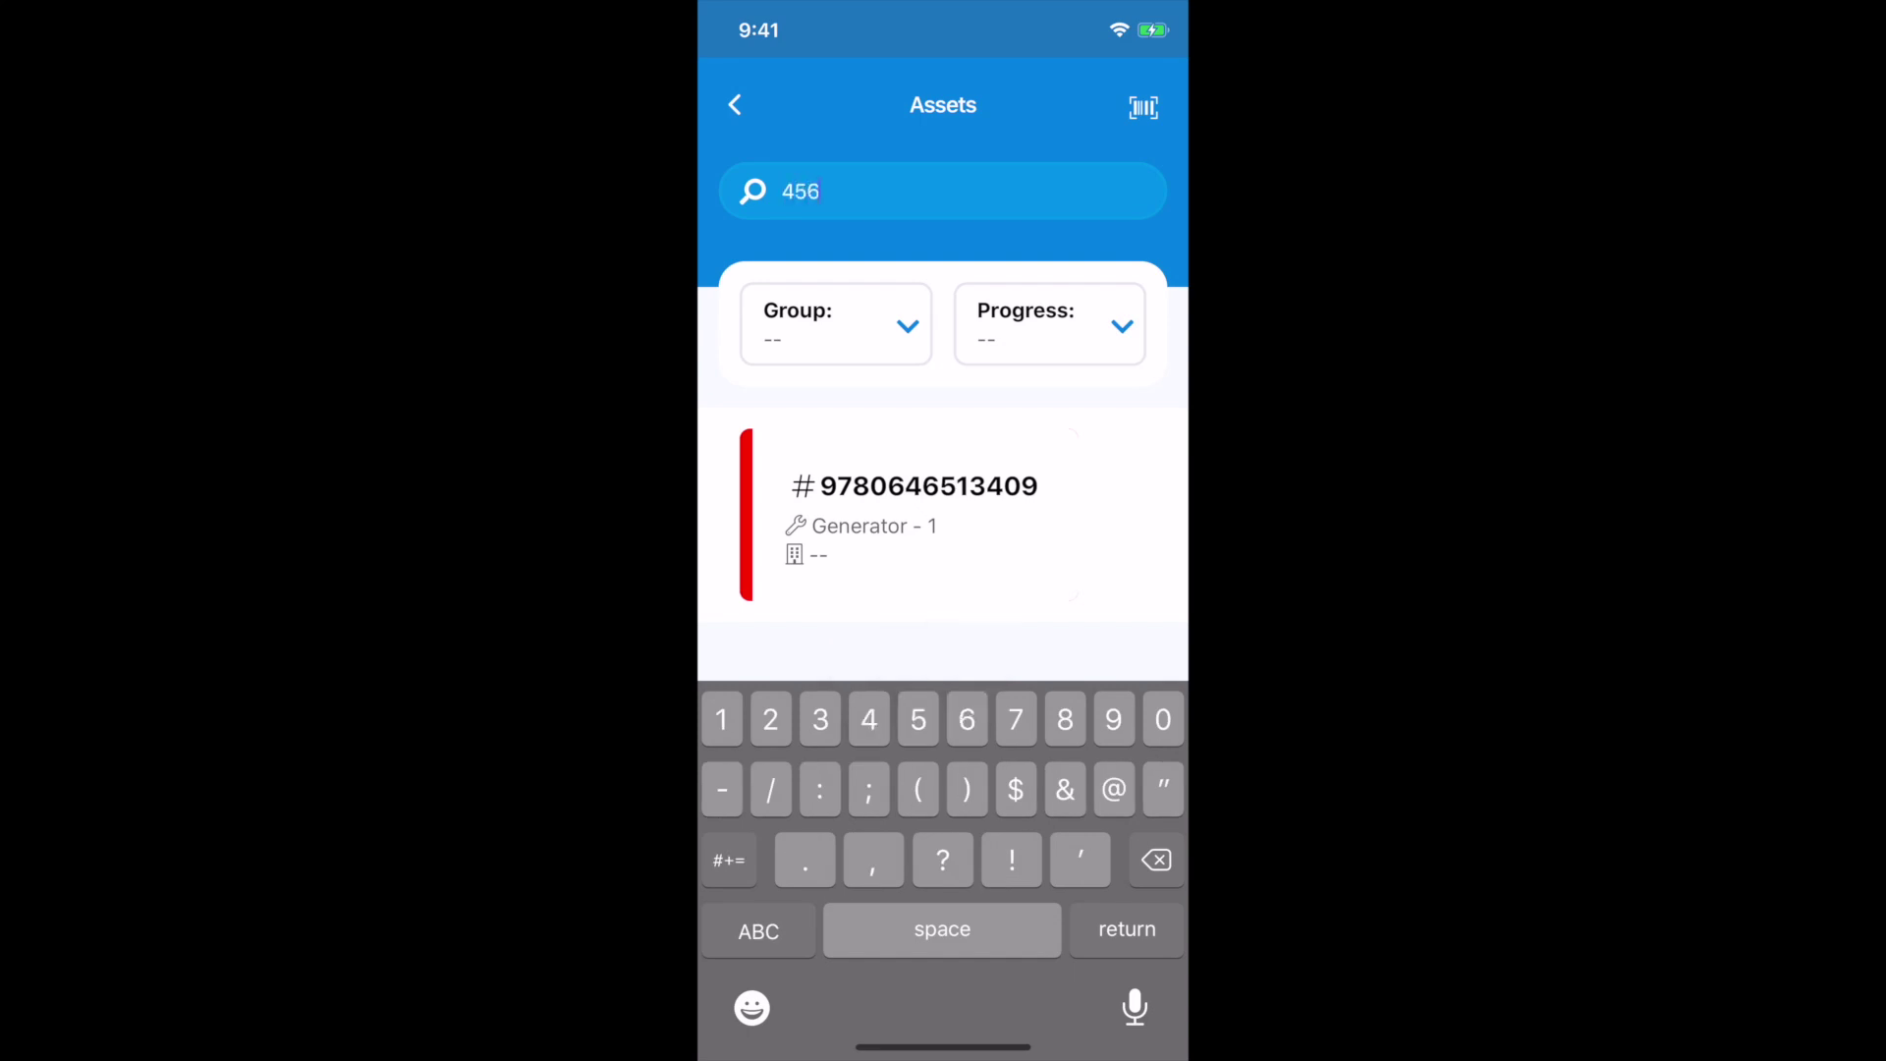
{"action": "type", "text": "7"}
{"action": "left_click", "coordinate": [757, 930]}
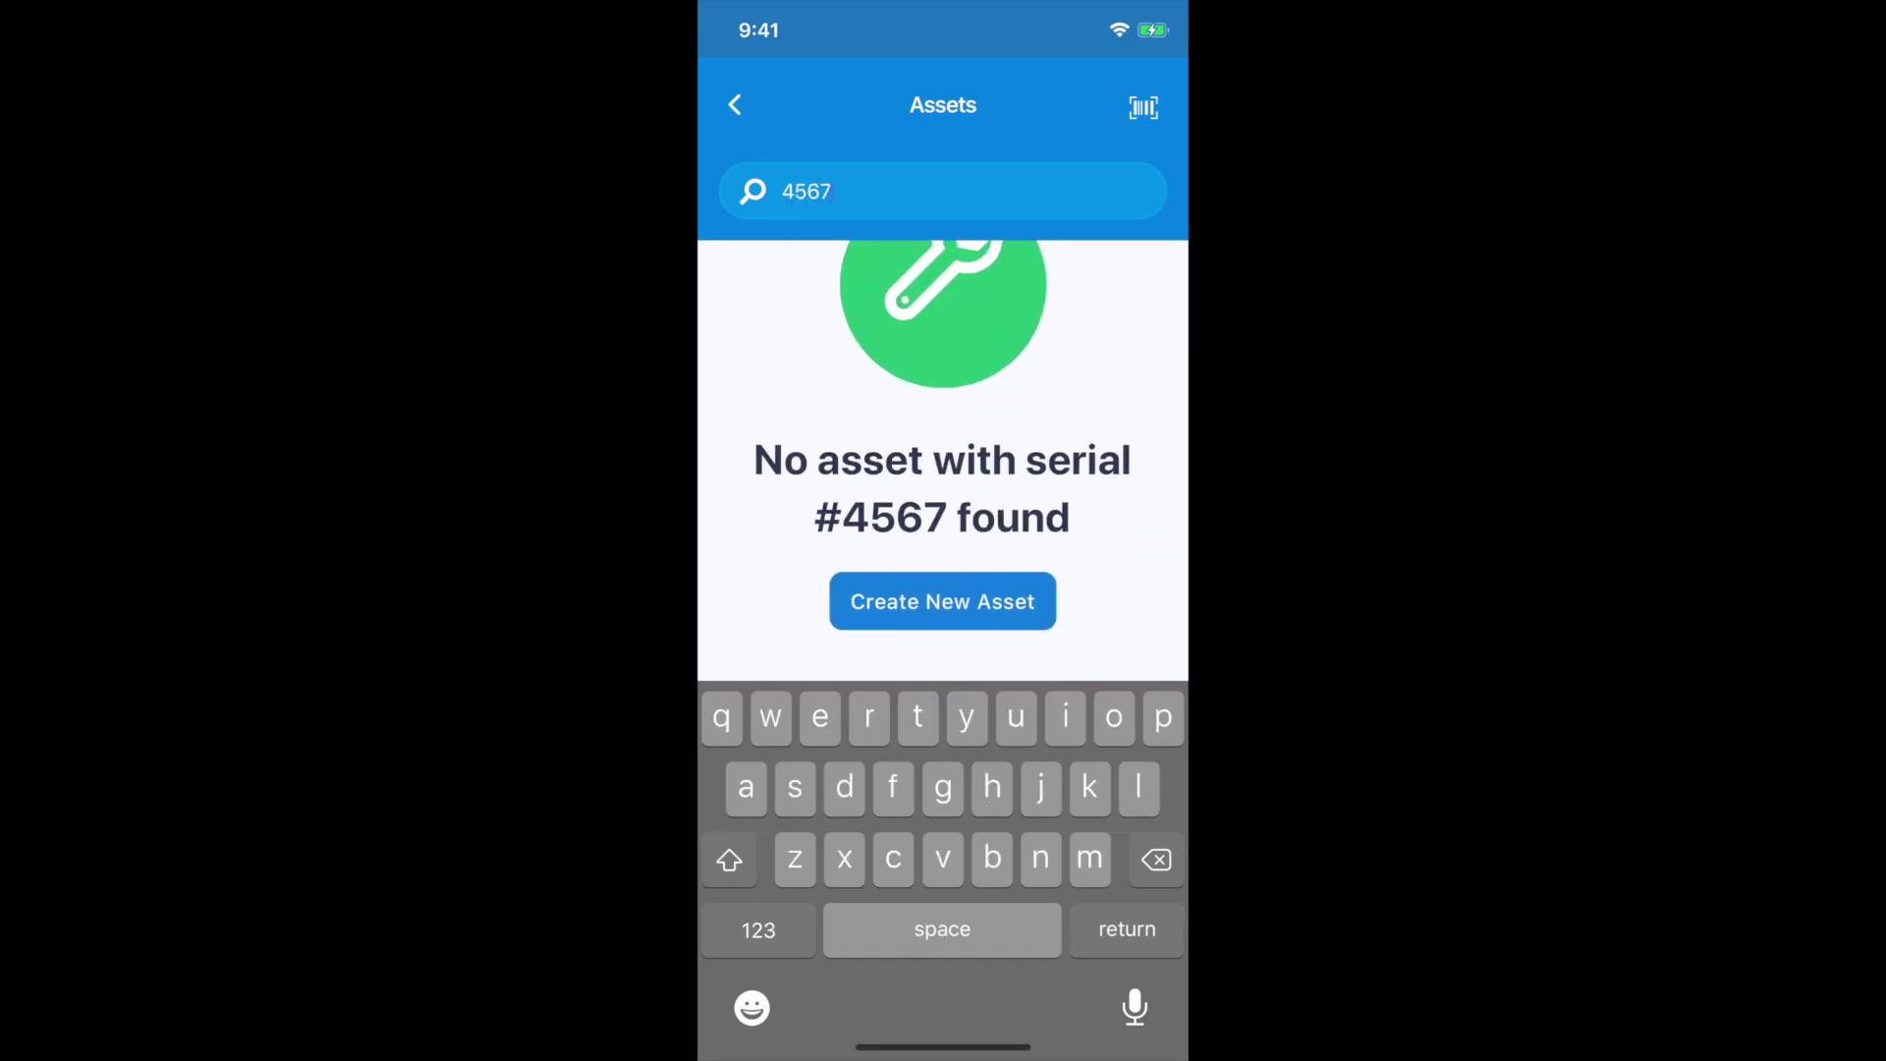
- Start a new asset for serial number 4567 and set its asset type to Generator
{"action": "left_click", "coordinate": [941, 601]}
{"action": "left_click", "coordinate": [926, 371]}
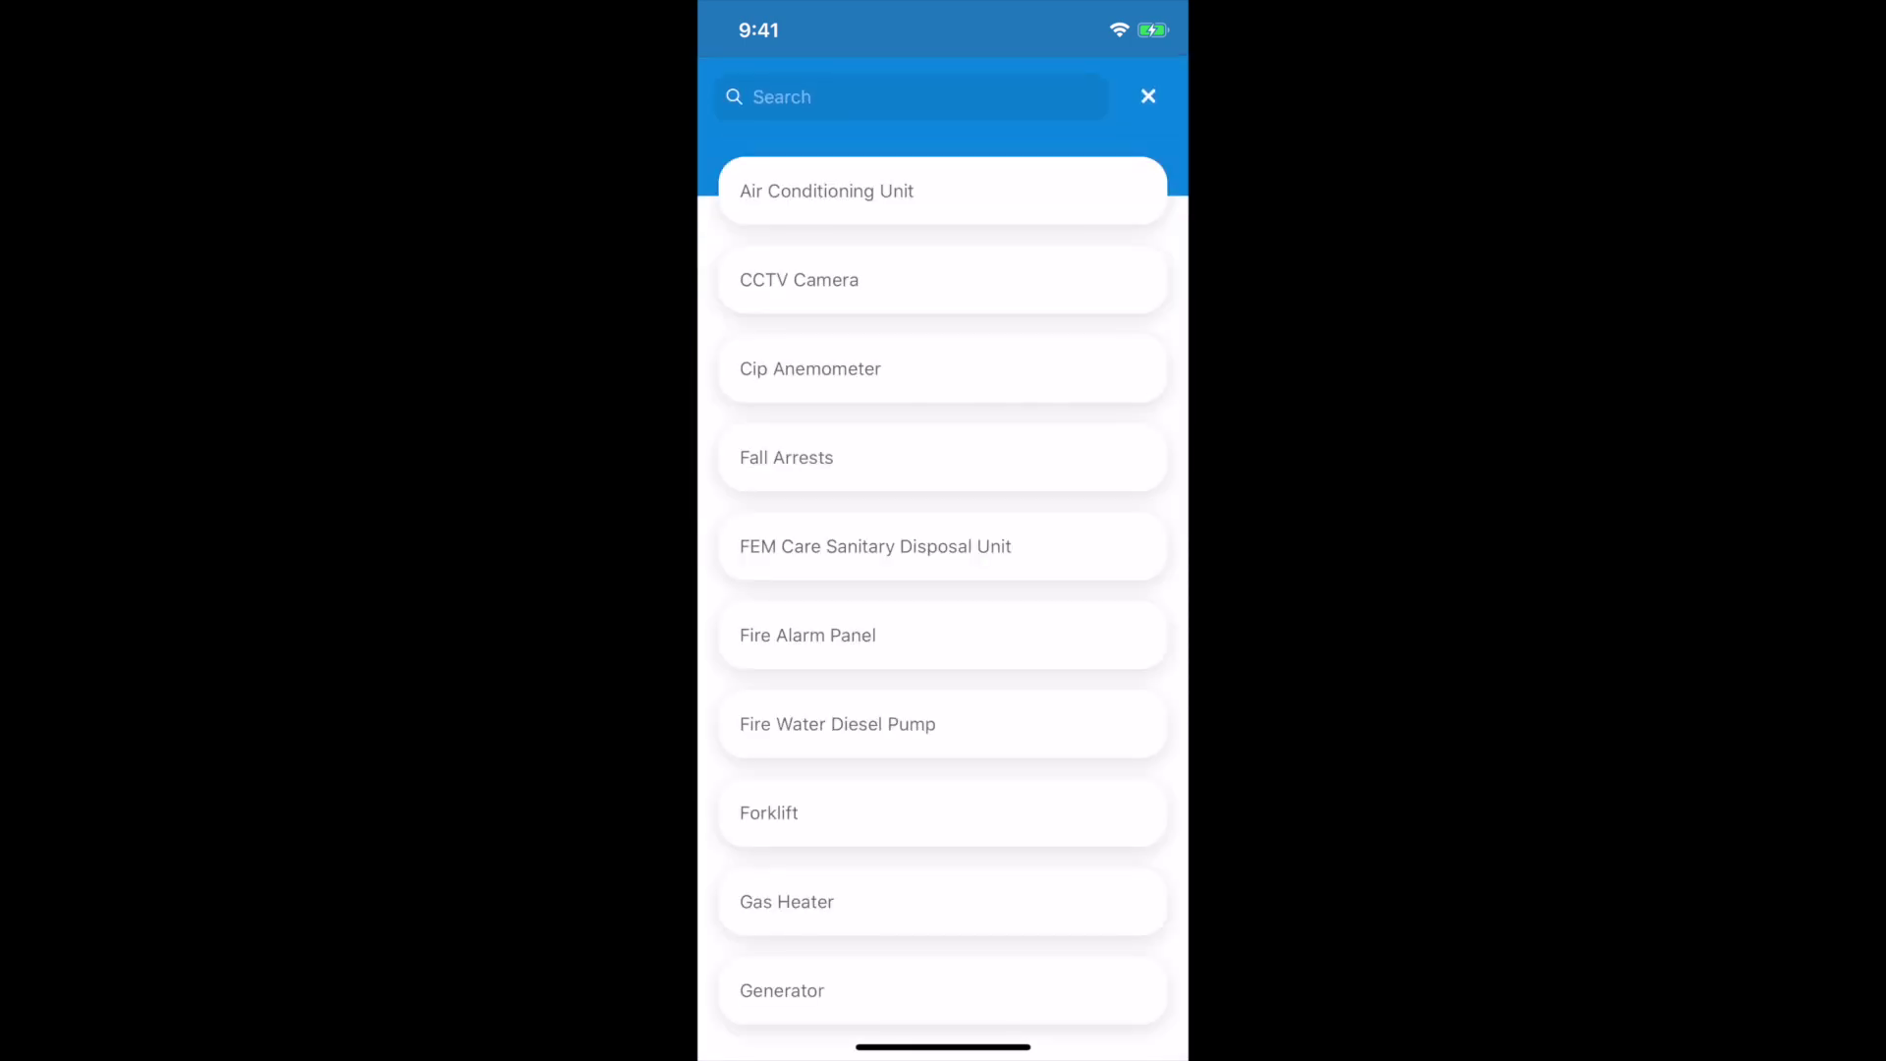
{"action": "scroll", "coordinate": [942, 590], "scroll_direction": "down", "scroll_amount": 2}
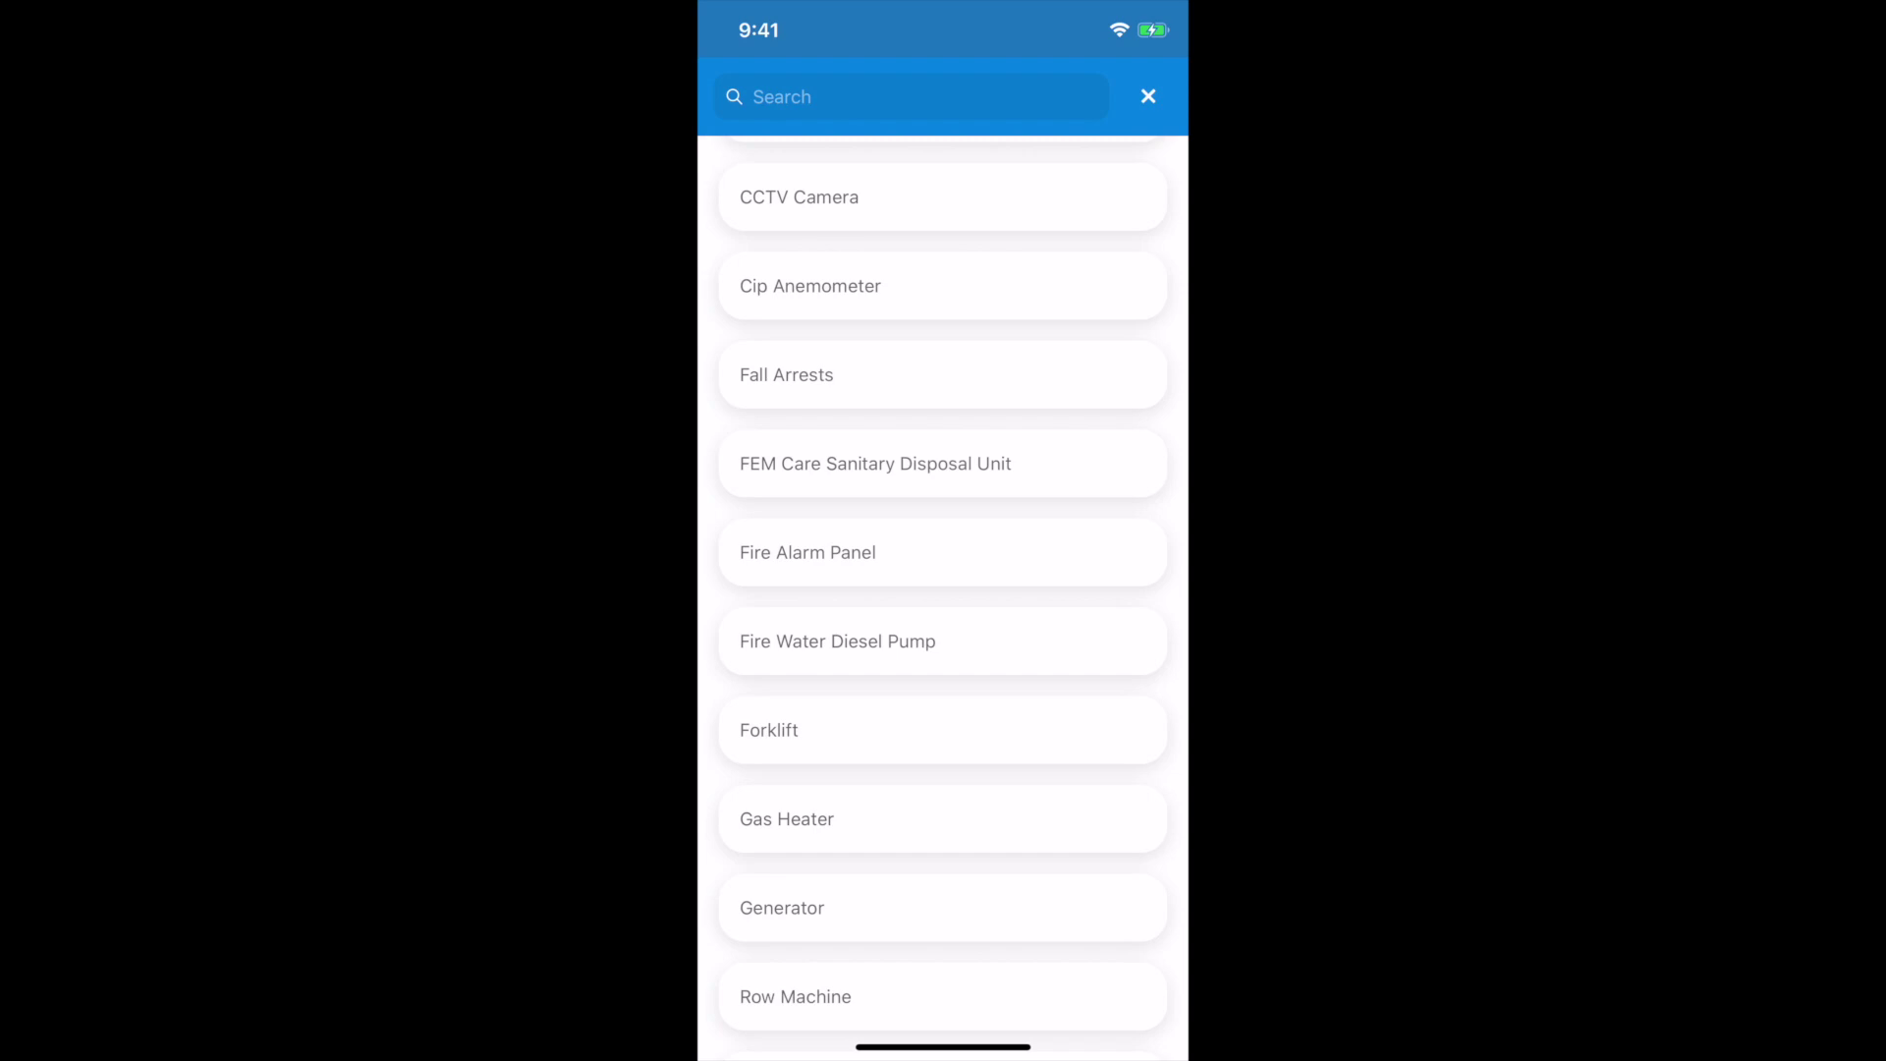
{"action": "left_click", "coordinate": [781, 907]}
{"action": "scroll", "coordinate": [943, 589], "scroll_direction": "down", "scroll_amount": 3}
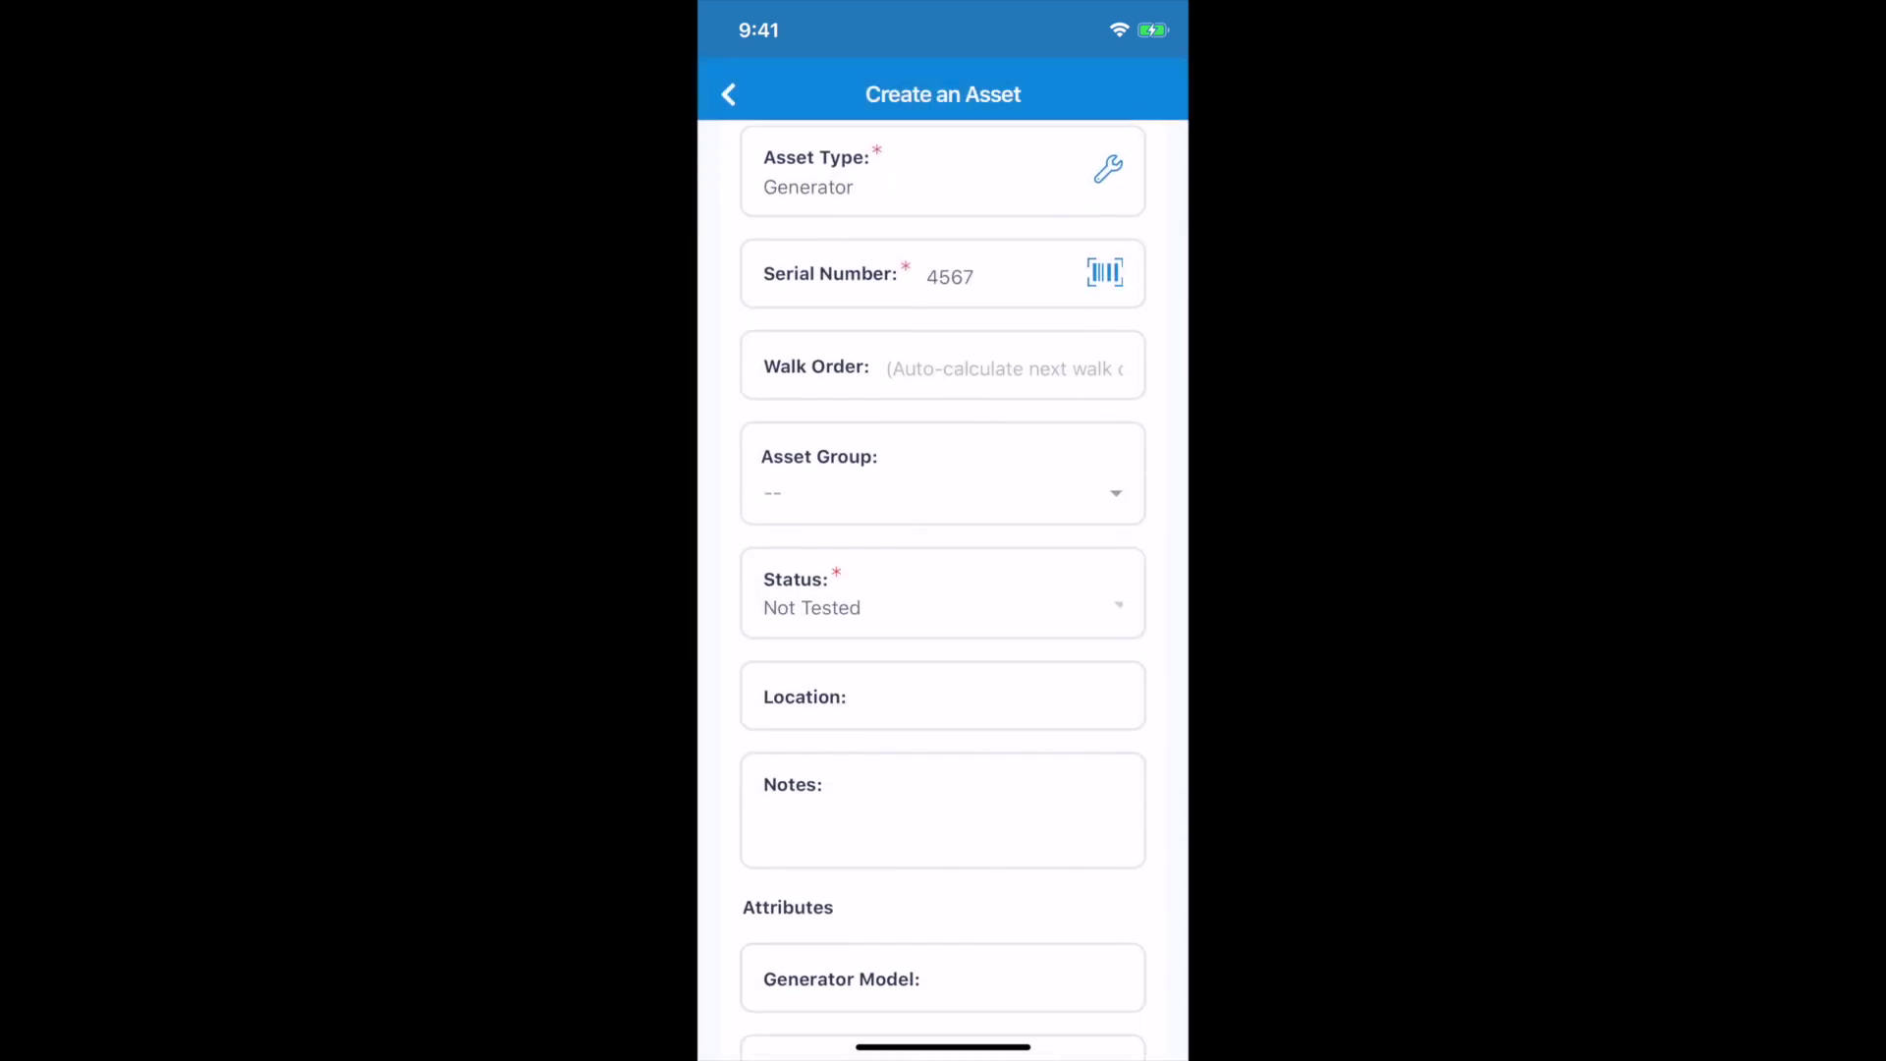
{"action": "scroll", "coordinate": [943, 589], "scroll_direction": "down", "scroll_amount": 2}
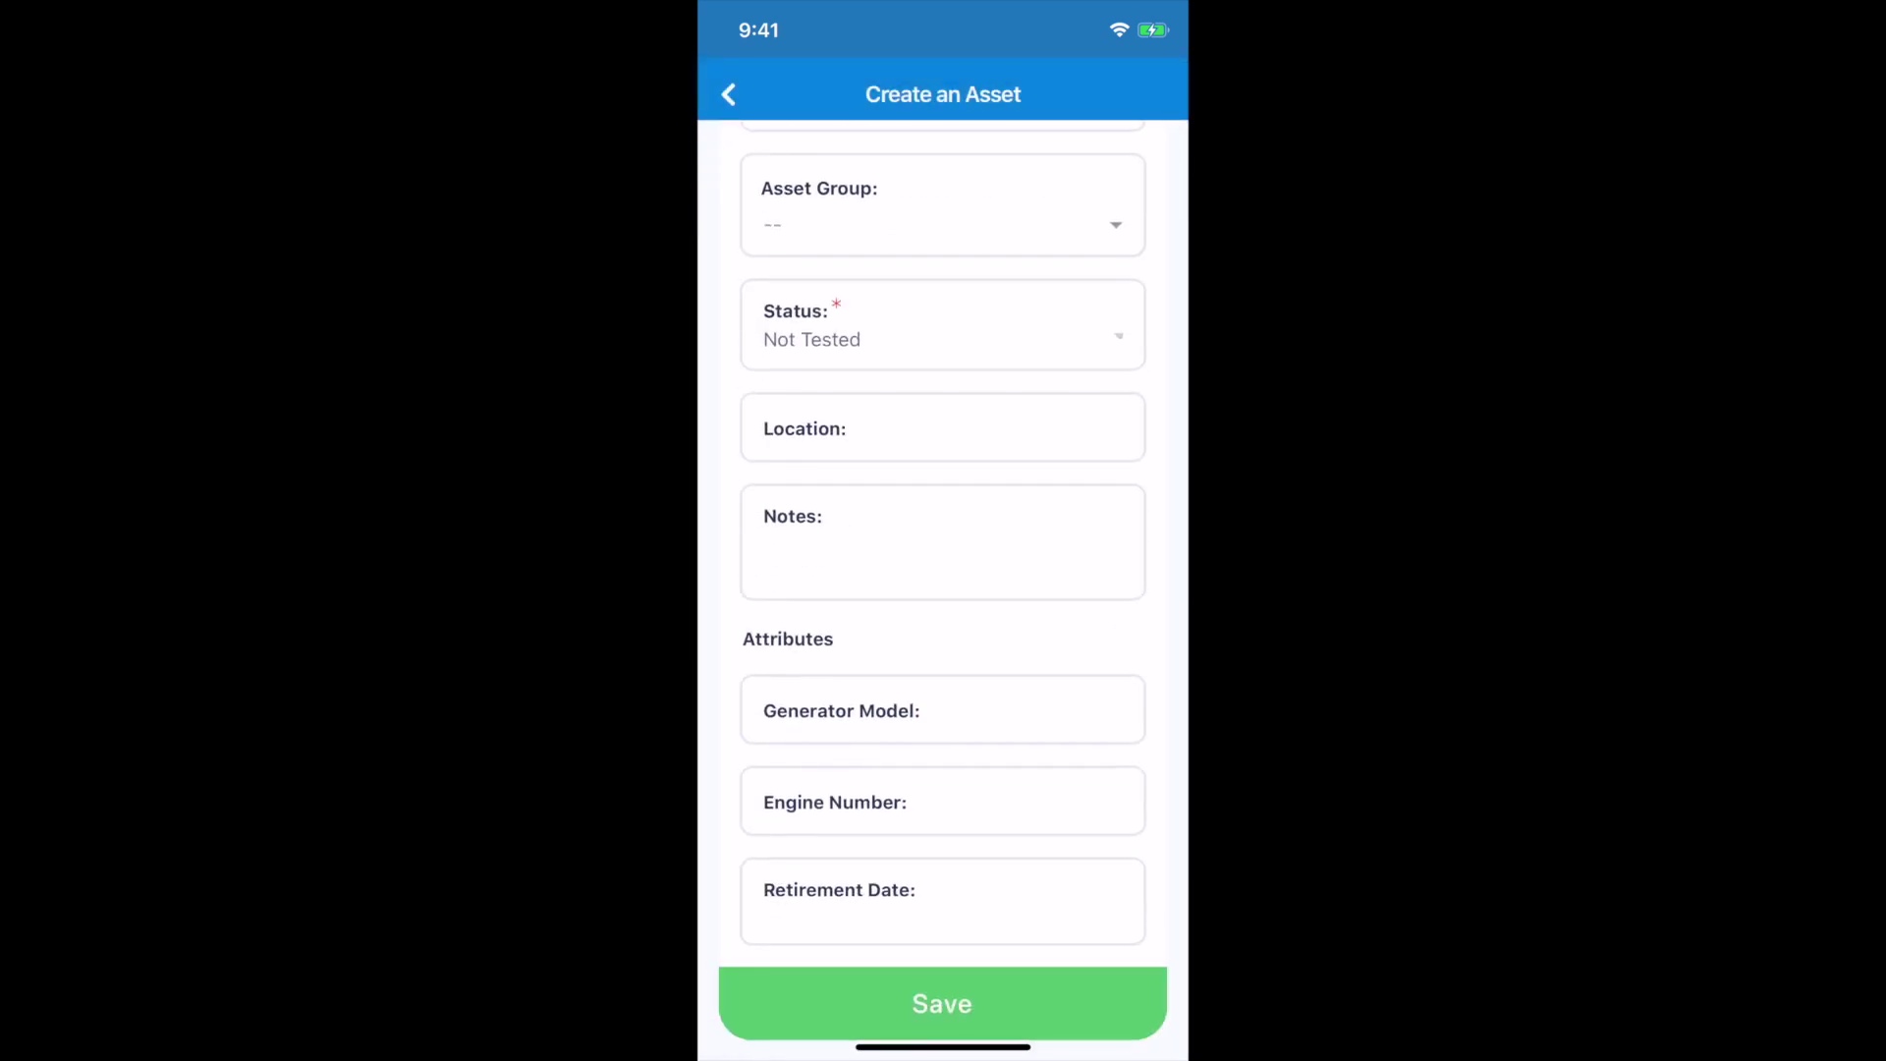
- Set the asset's generator model to T467 and engine number to 4567, and save the asset
{"action": "left_click", "coordinate": [942, 707]}
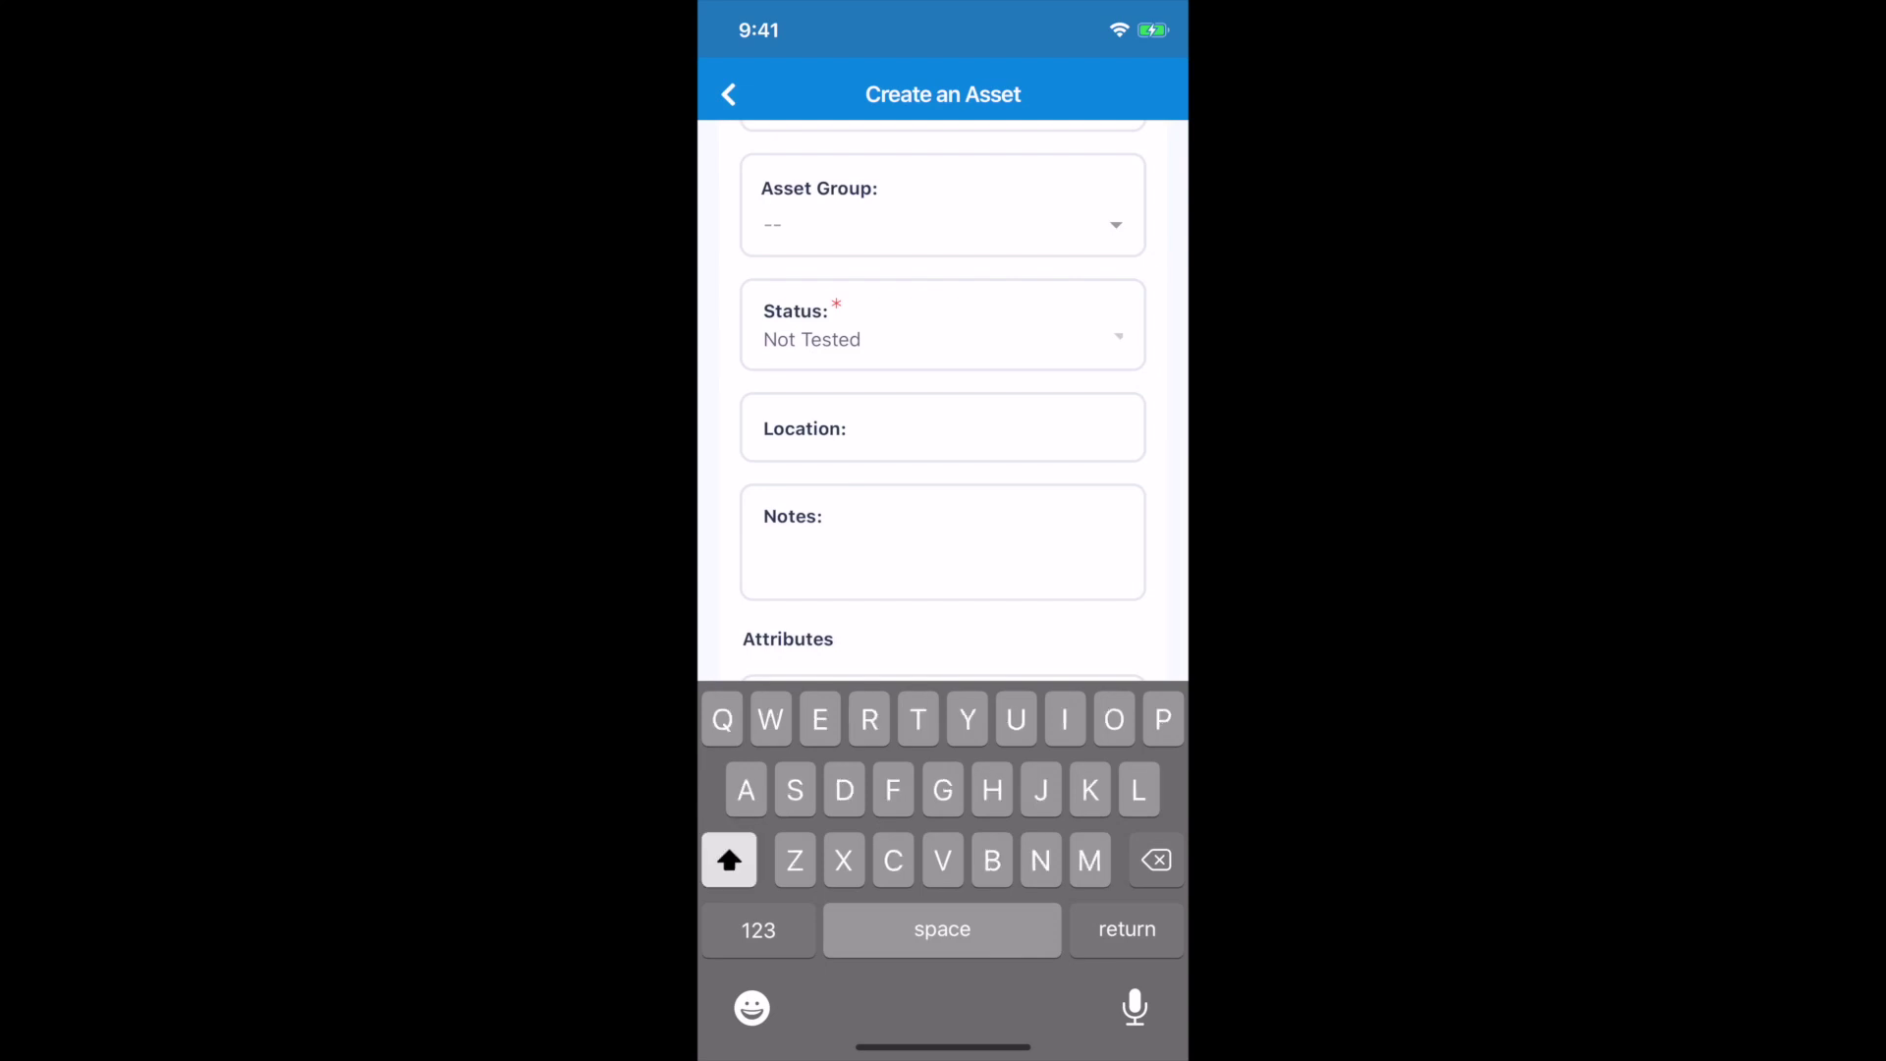
{"action": "type", "text": "T"}
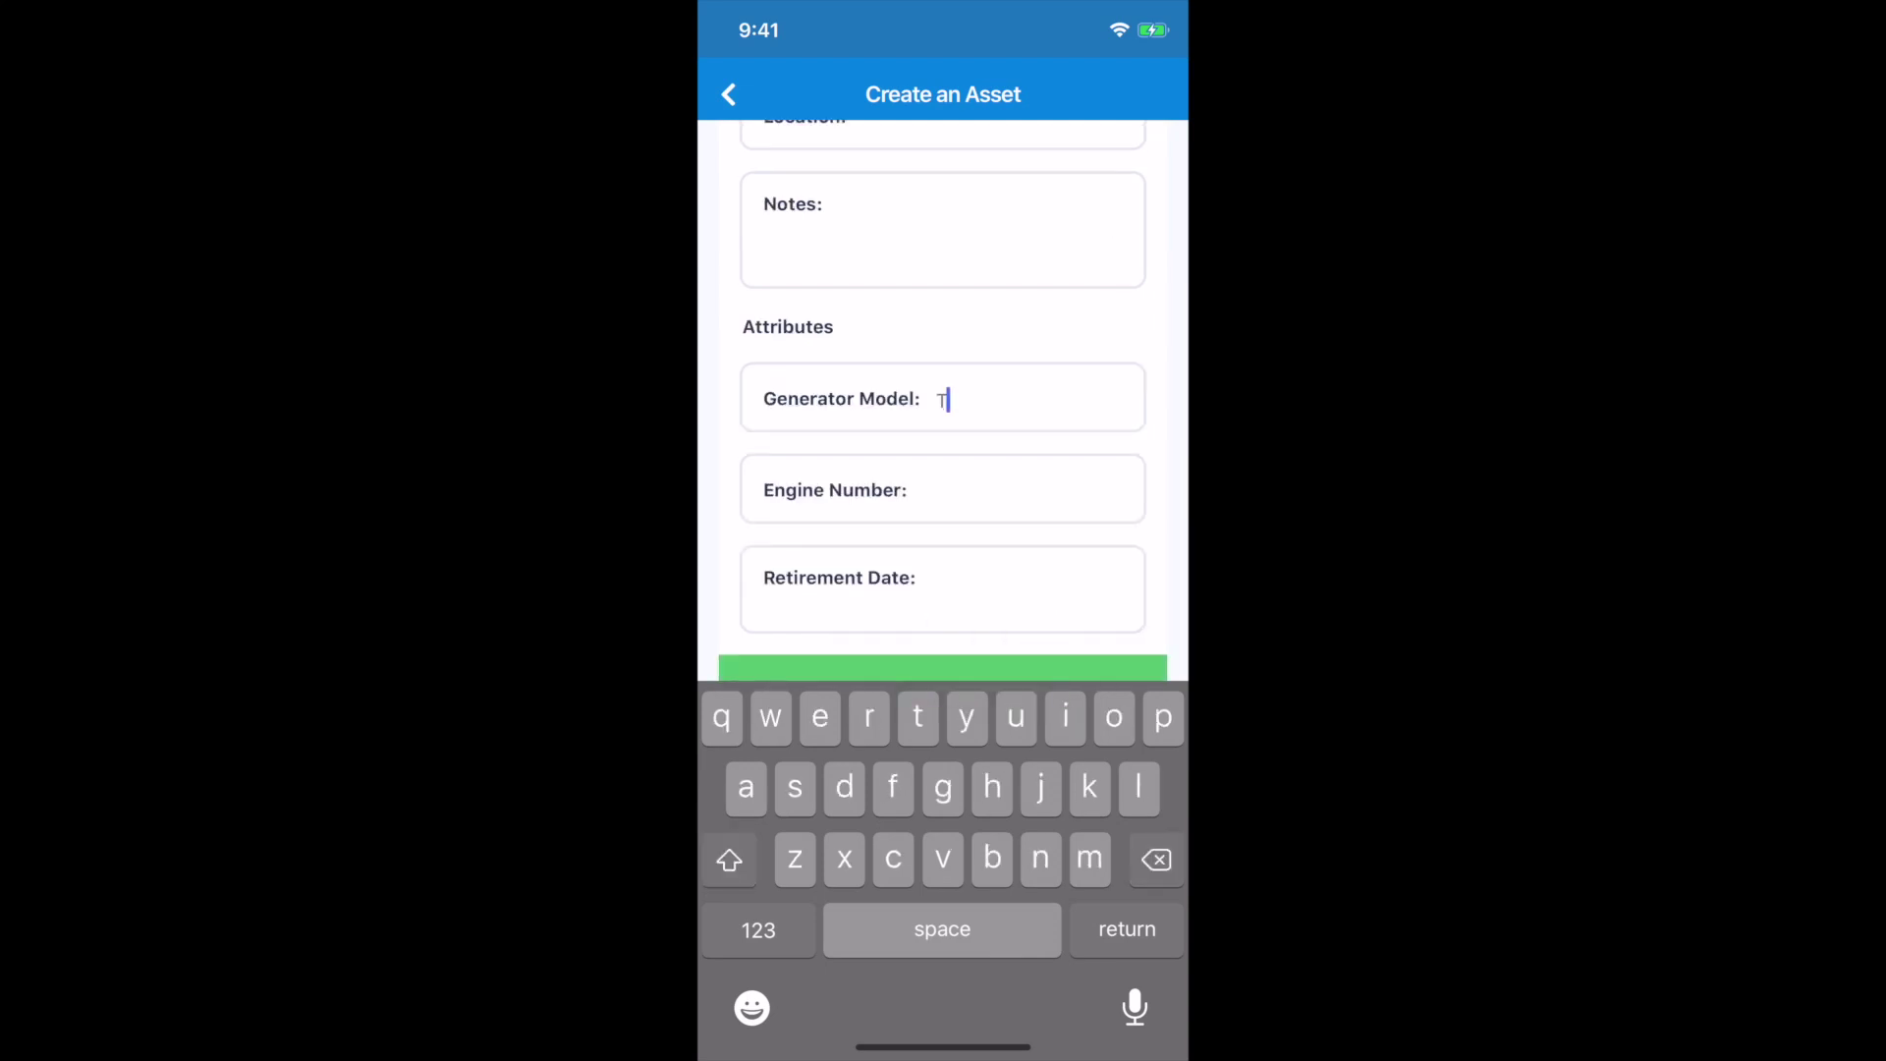
{"action": "type", "text": "yu467"}
{"action": "left_click", "coordinate": [943, 489]}
{"action": "type", "text": "4567"}
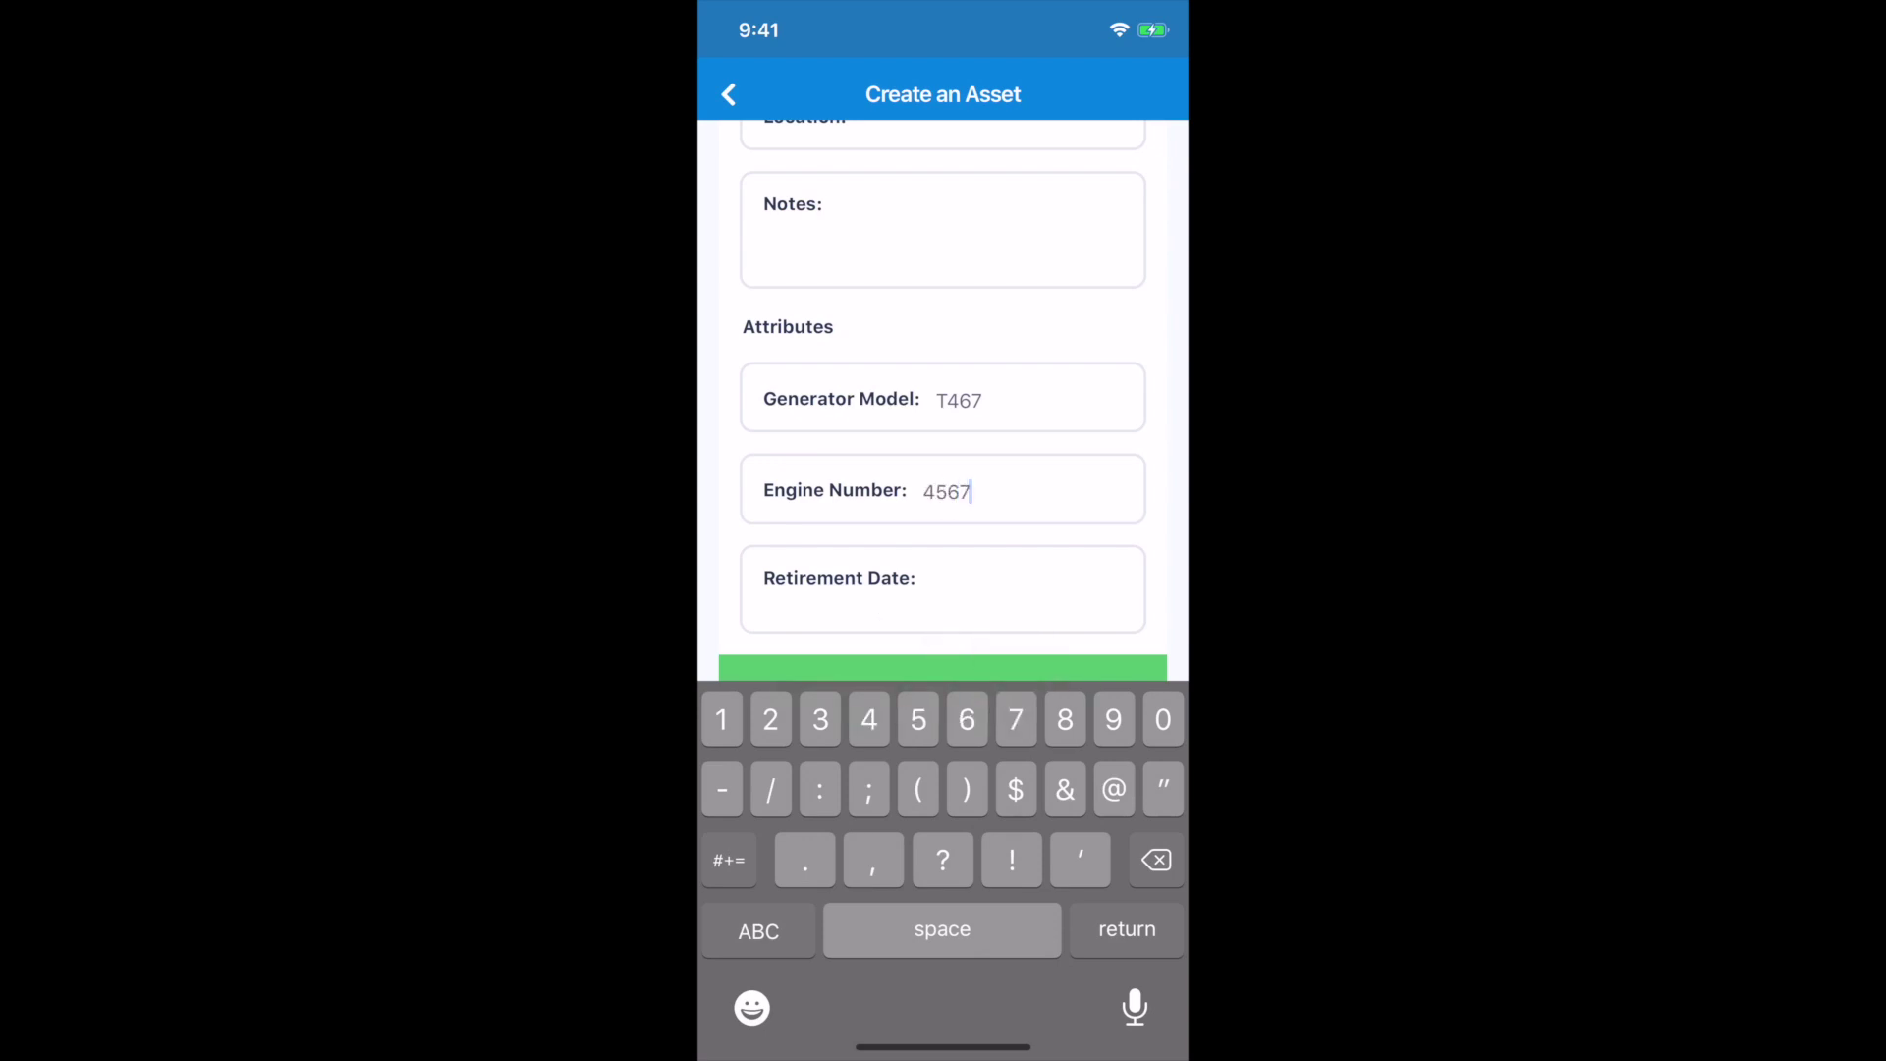
{"action": "key", "text": "Return"}
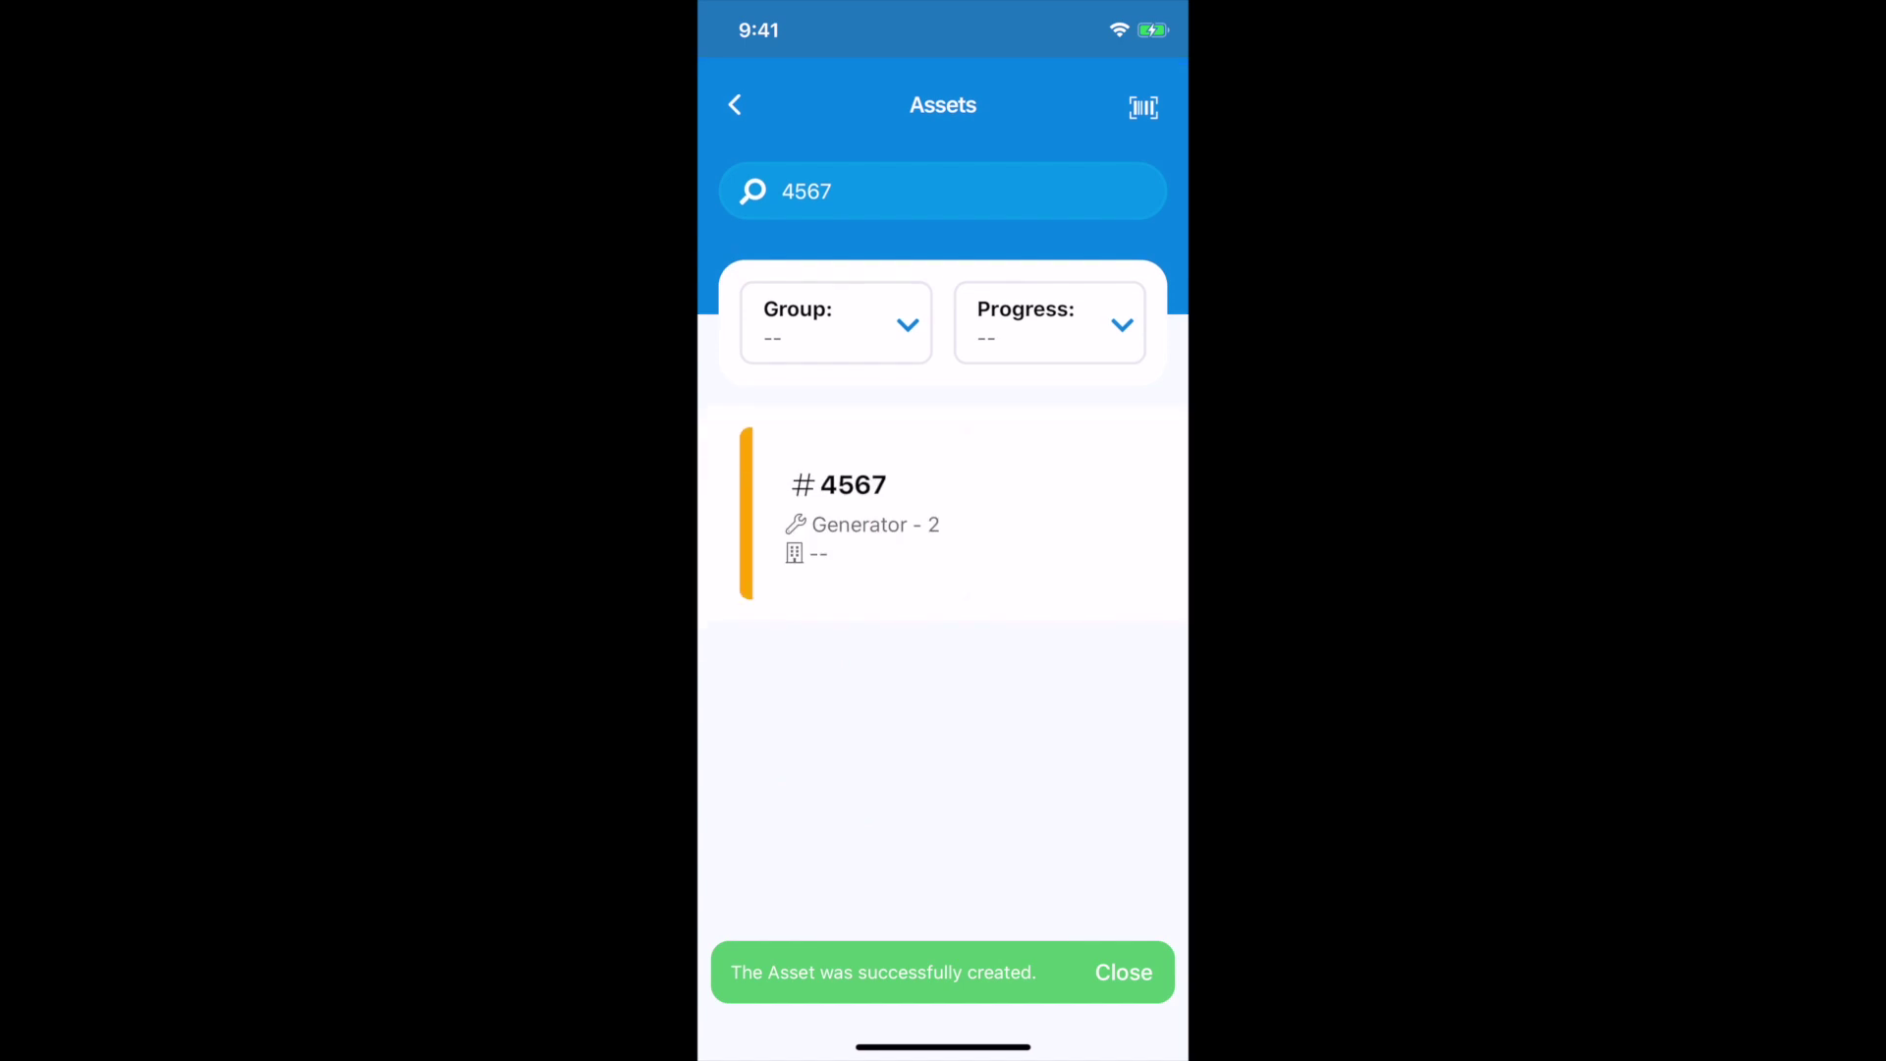
- Open the checklist response for generator 4567, mark it as Pass, and answer the multi-meter crank voltage question with Yes
{"action": "left_click", "coordinate": [943, 513]}
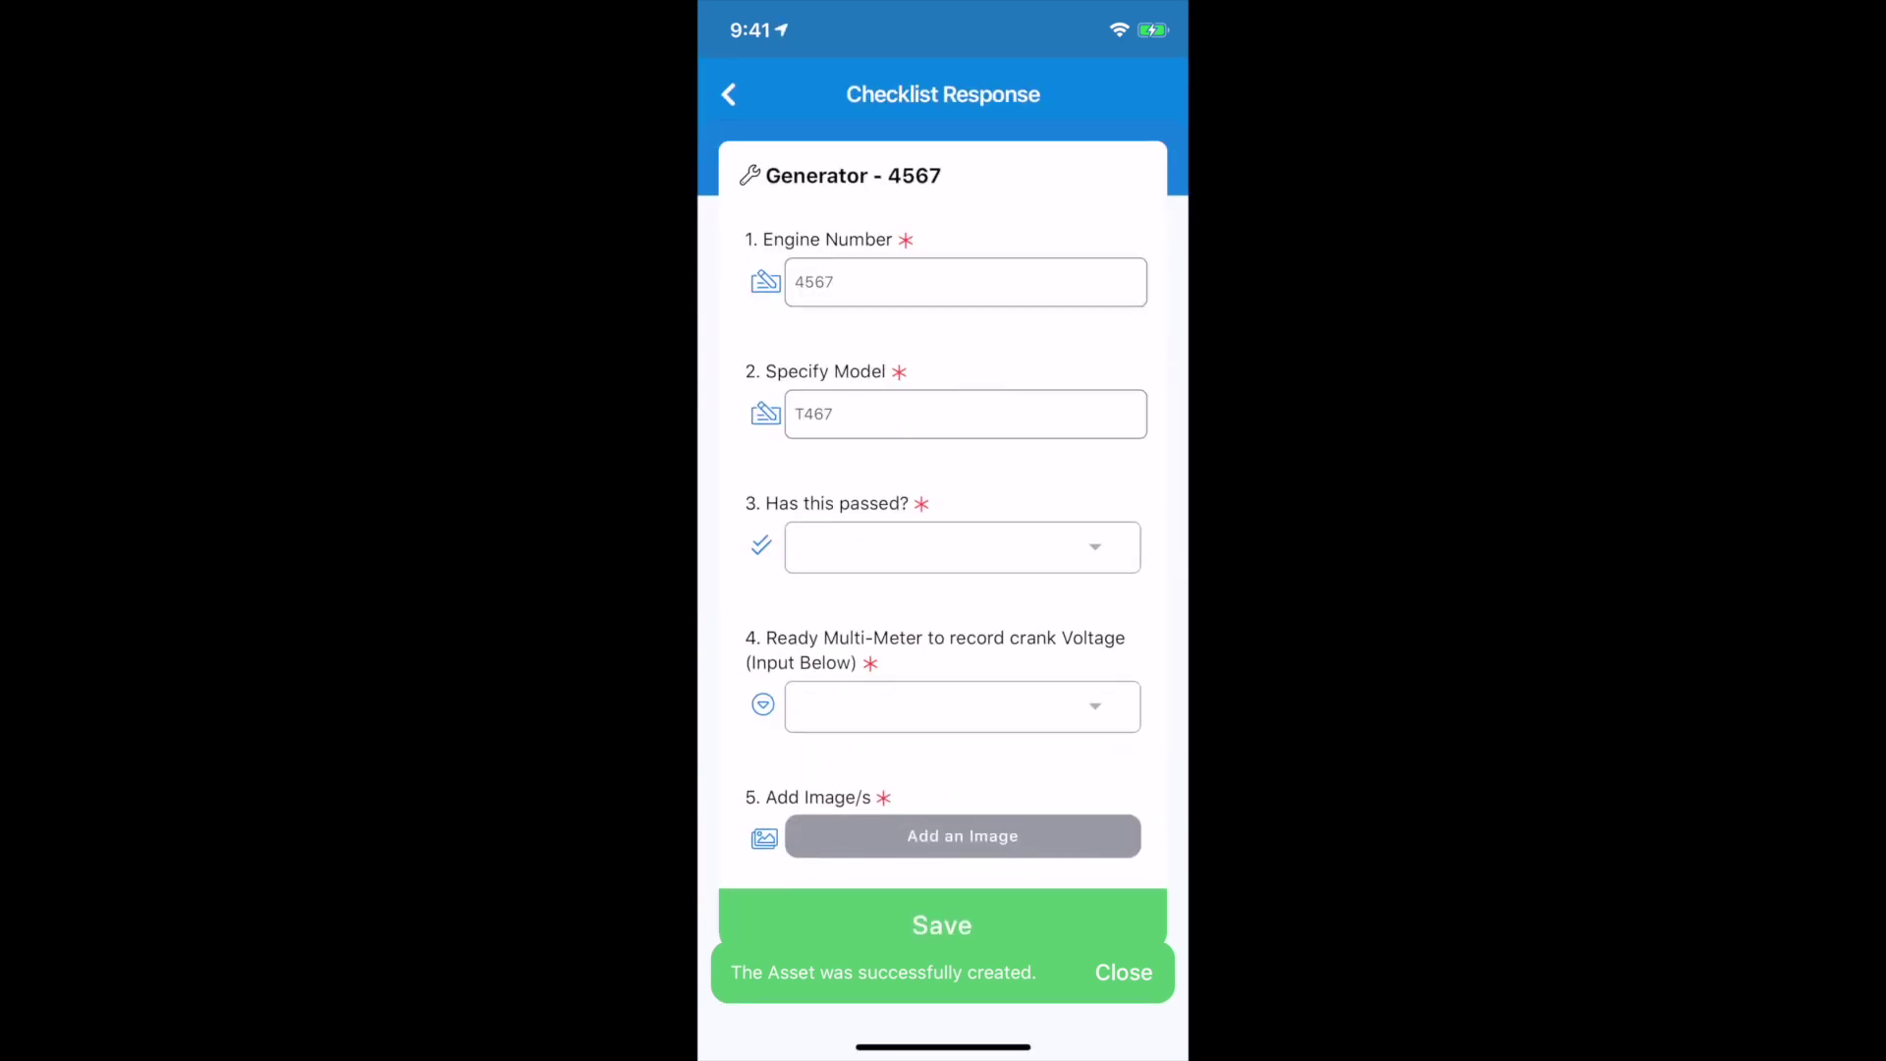
{"action": "left_click", "coordinate": [949, 546]}
{"action": "left_click", "coordinate": [860, 610]}
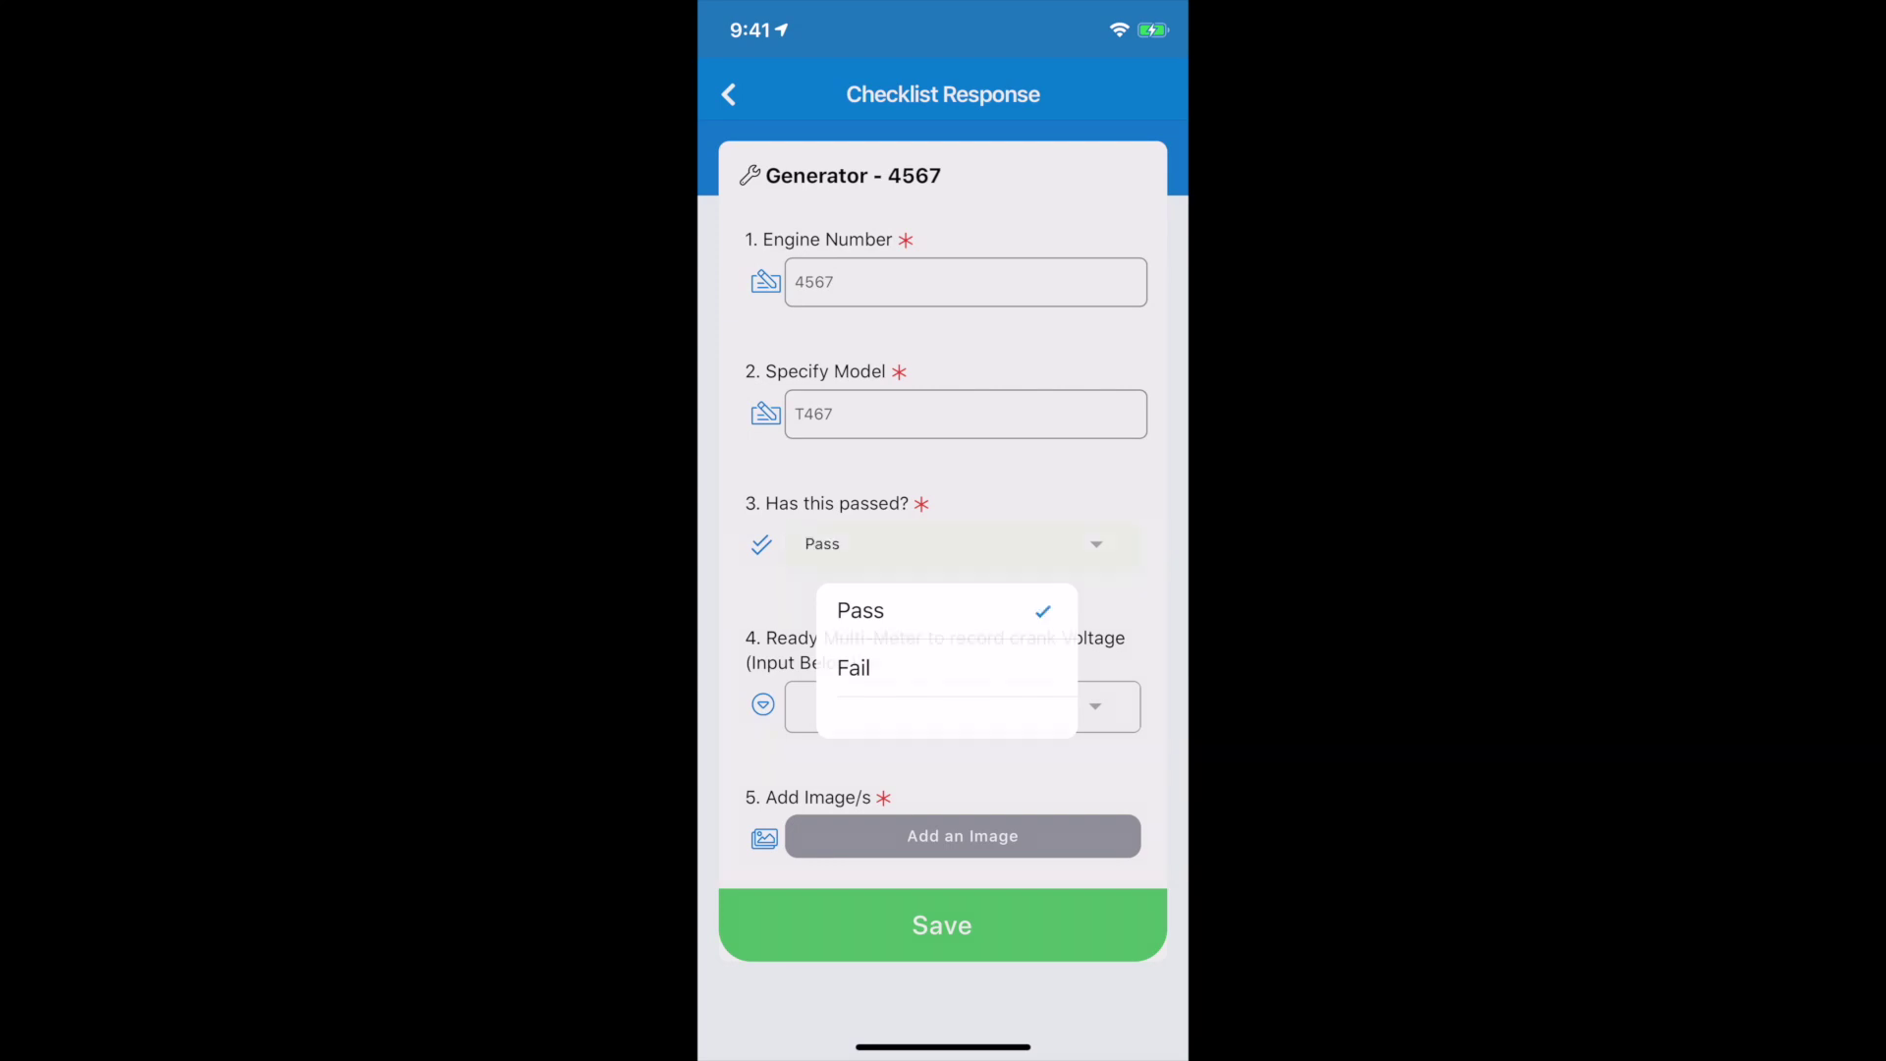
{"action": "scroll", "coordinate": [943, 589], "scroll_direction": "down", "scroll_amount": 1}
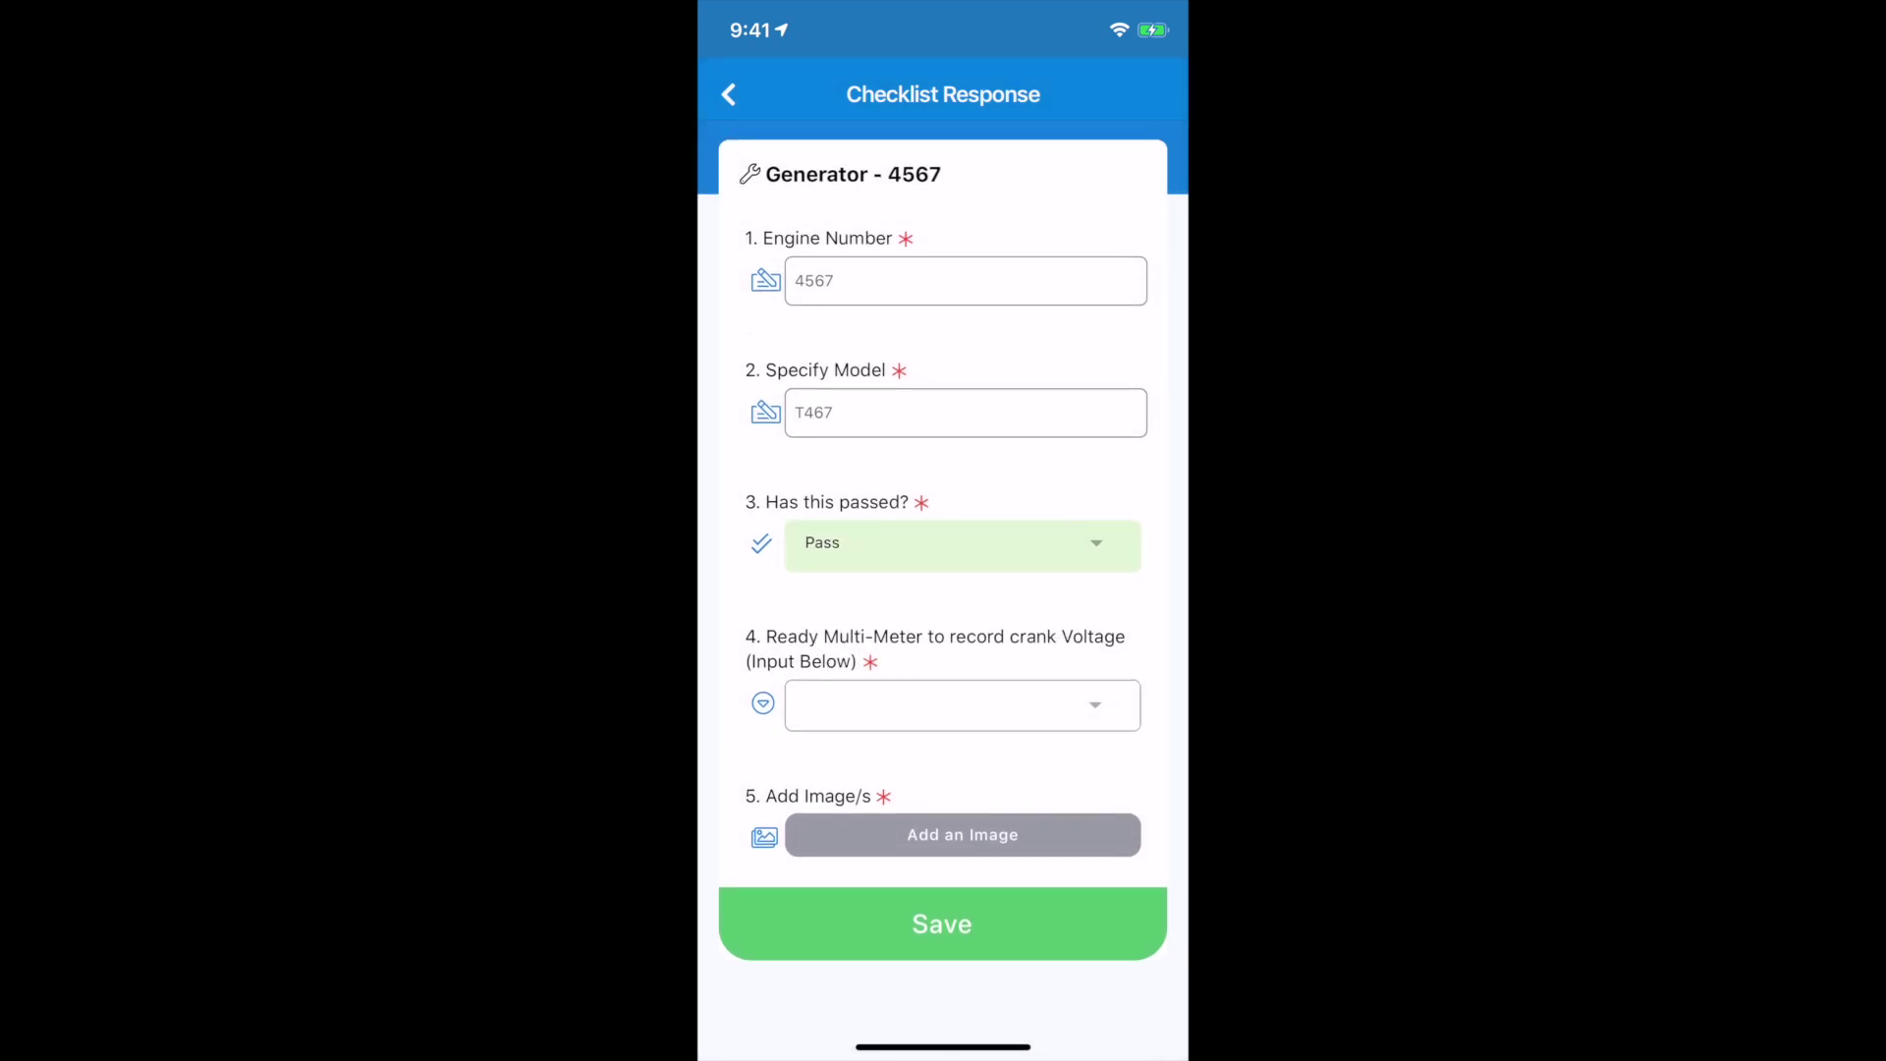
{"action": "left_click", "coordinate": [962, 704]}
{"action": "left_click", "coordinate": [855, 770]}
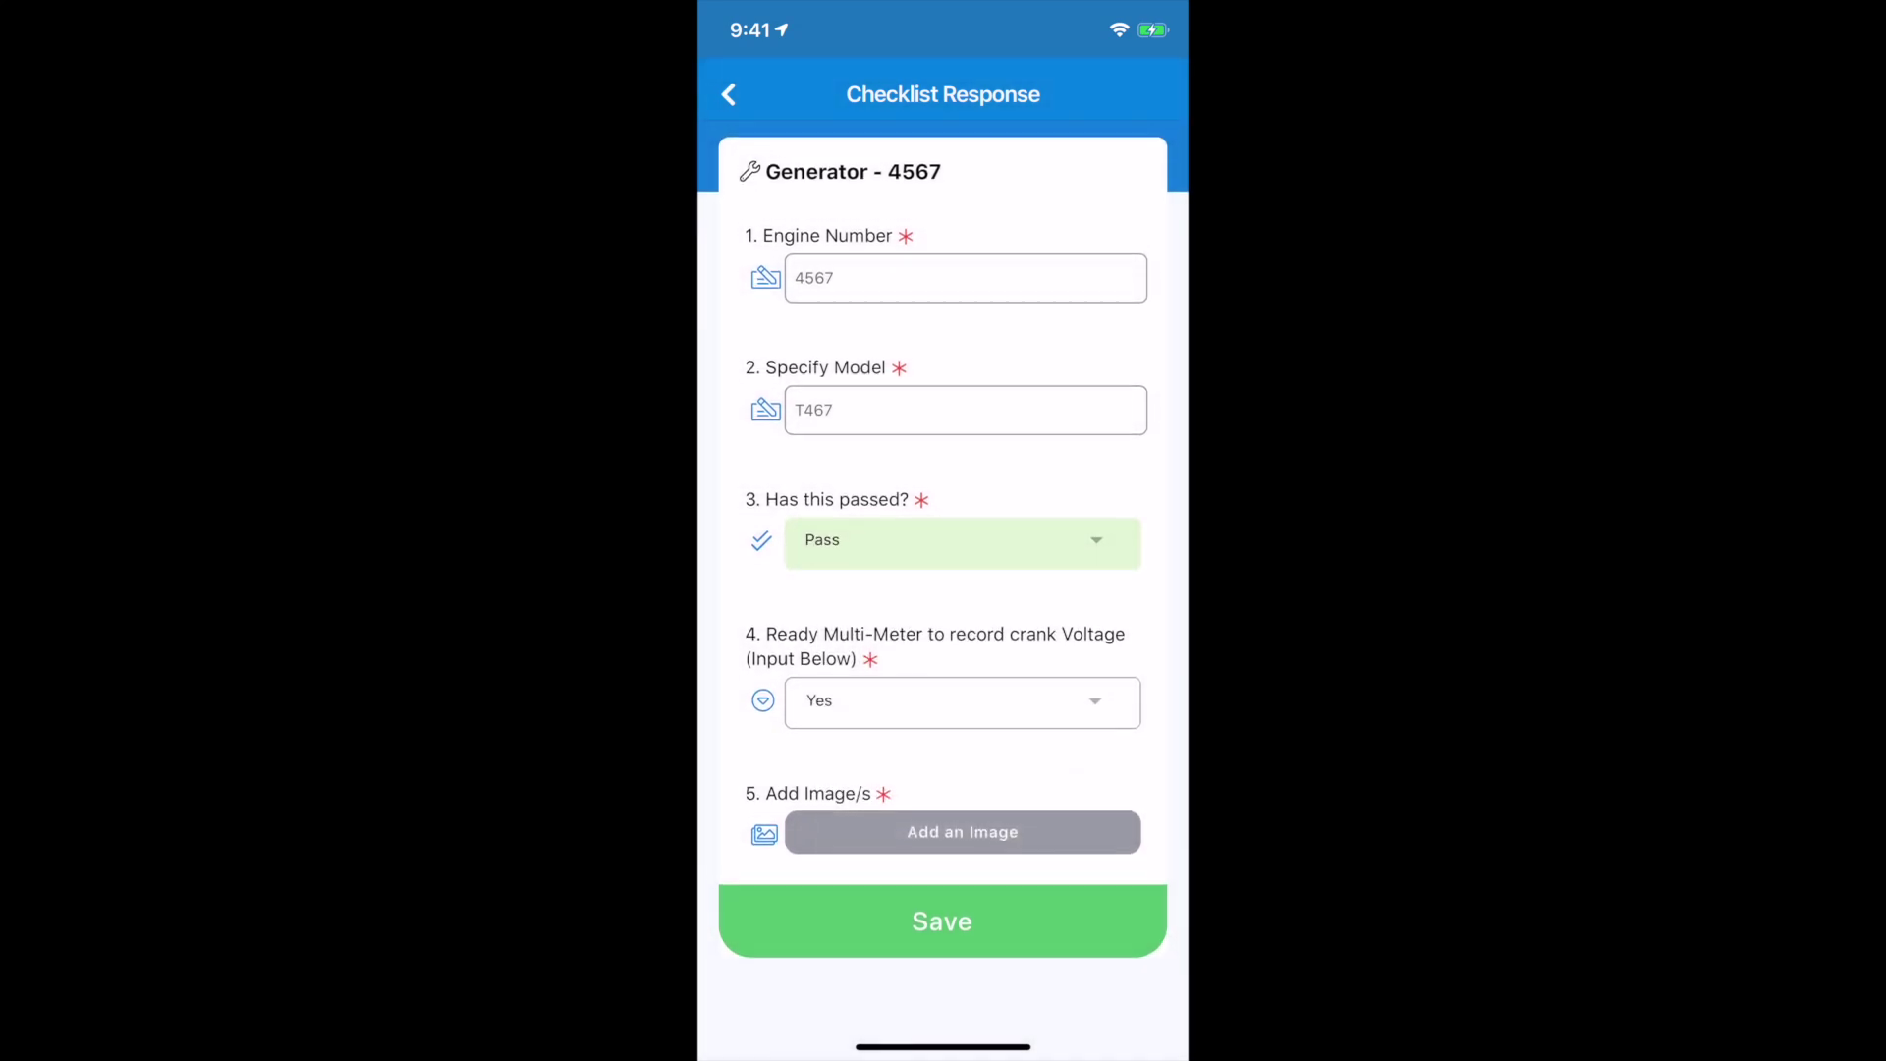
- Change the "Has this passed?" answer to Fail and enter "Details" as the fault details
{"action": "left_click", "coordinate": [961, 545]}
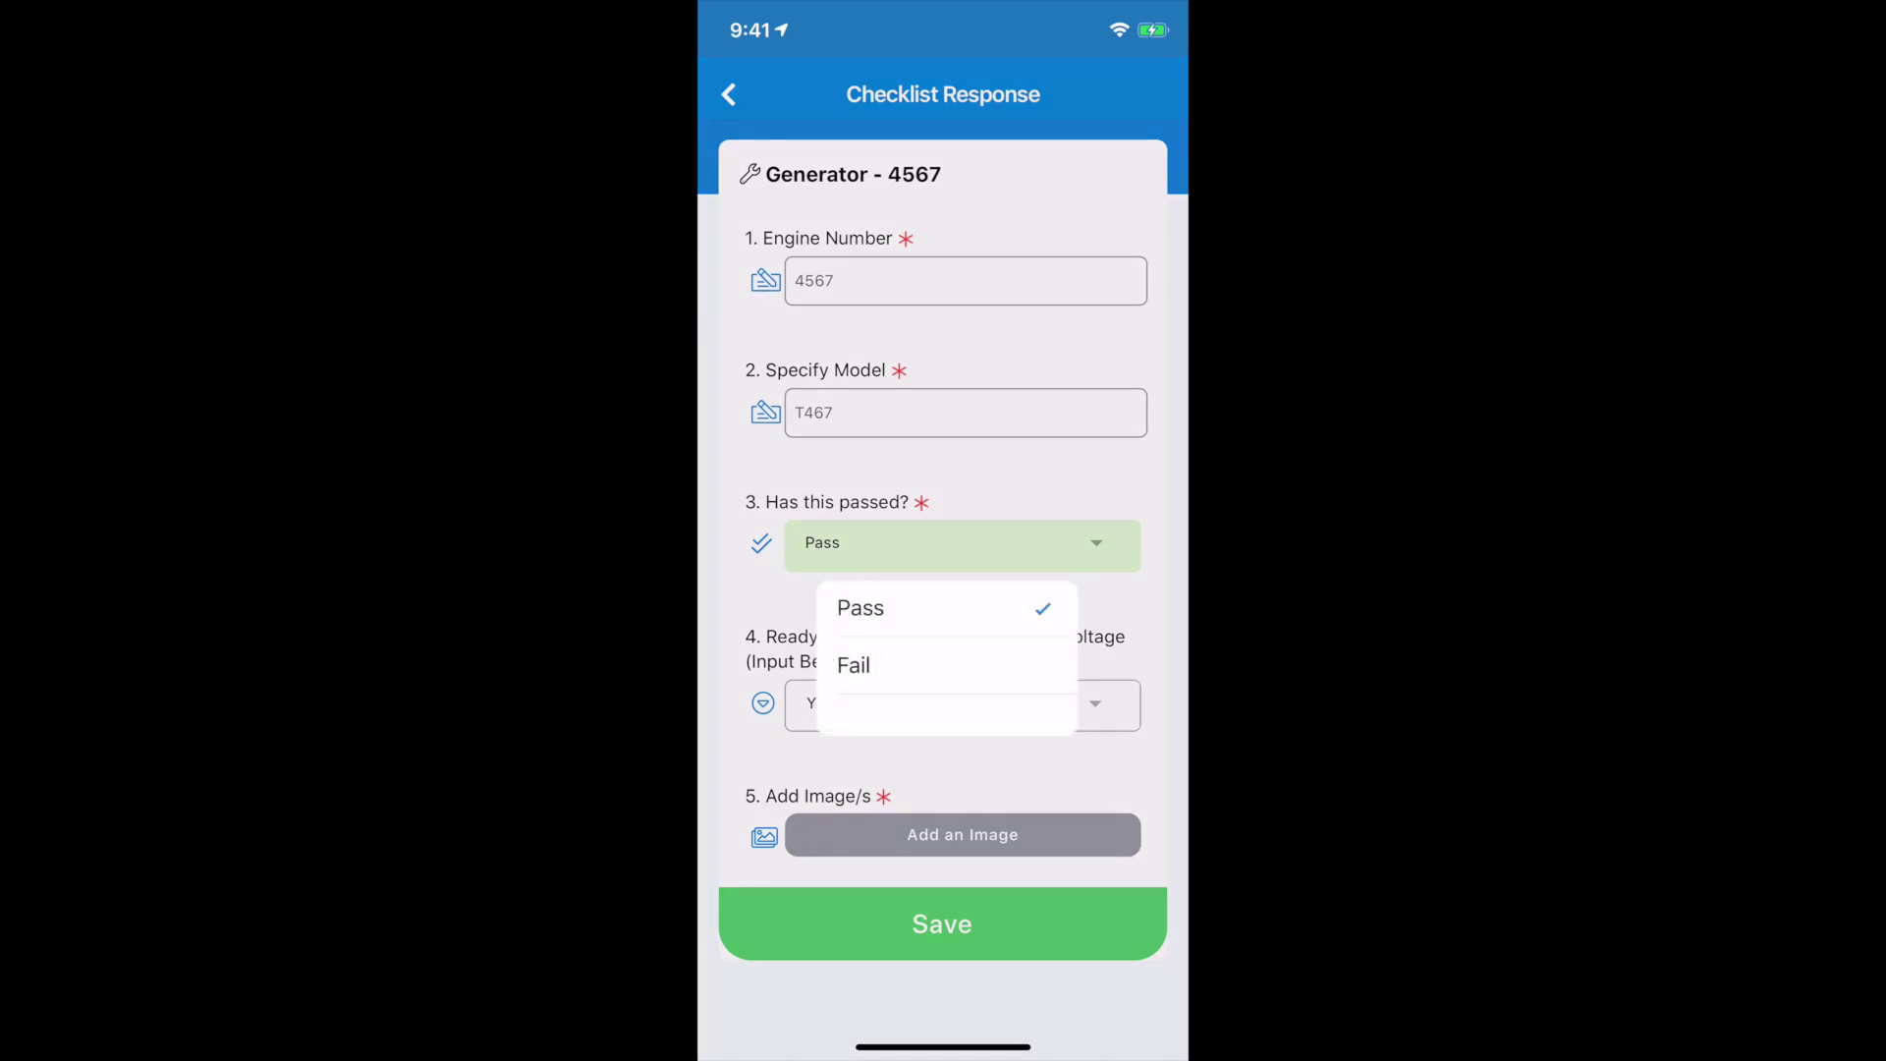
{"action": "left_click", "coordinate": [854, 665]}
{"action": "scroll", "coordinate": [943, 589], "scroll_direction": "down", "scroll_amount": 5}
{"action": "scroll", "coordinate": [942, 590], "scroll_direction": "down", "scroll_amount": 2}
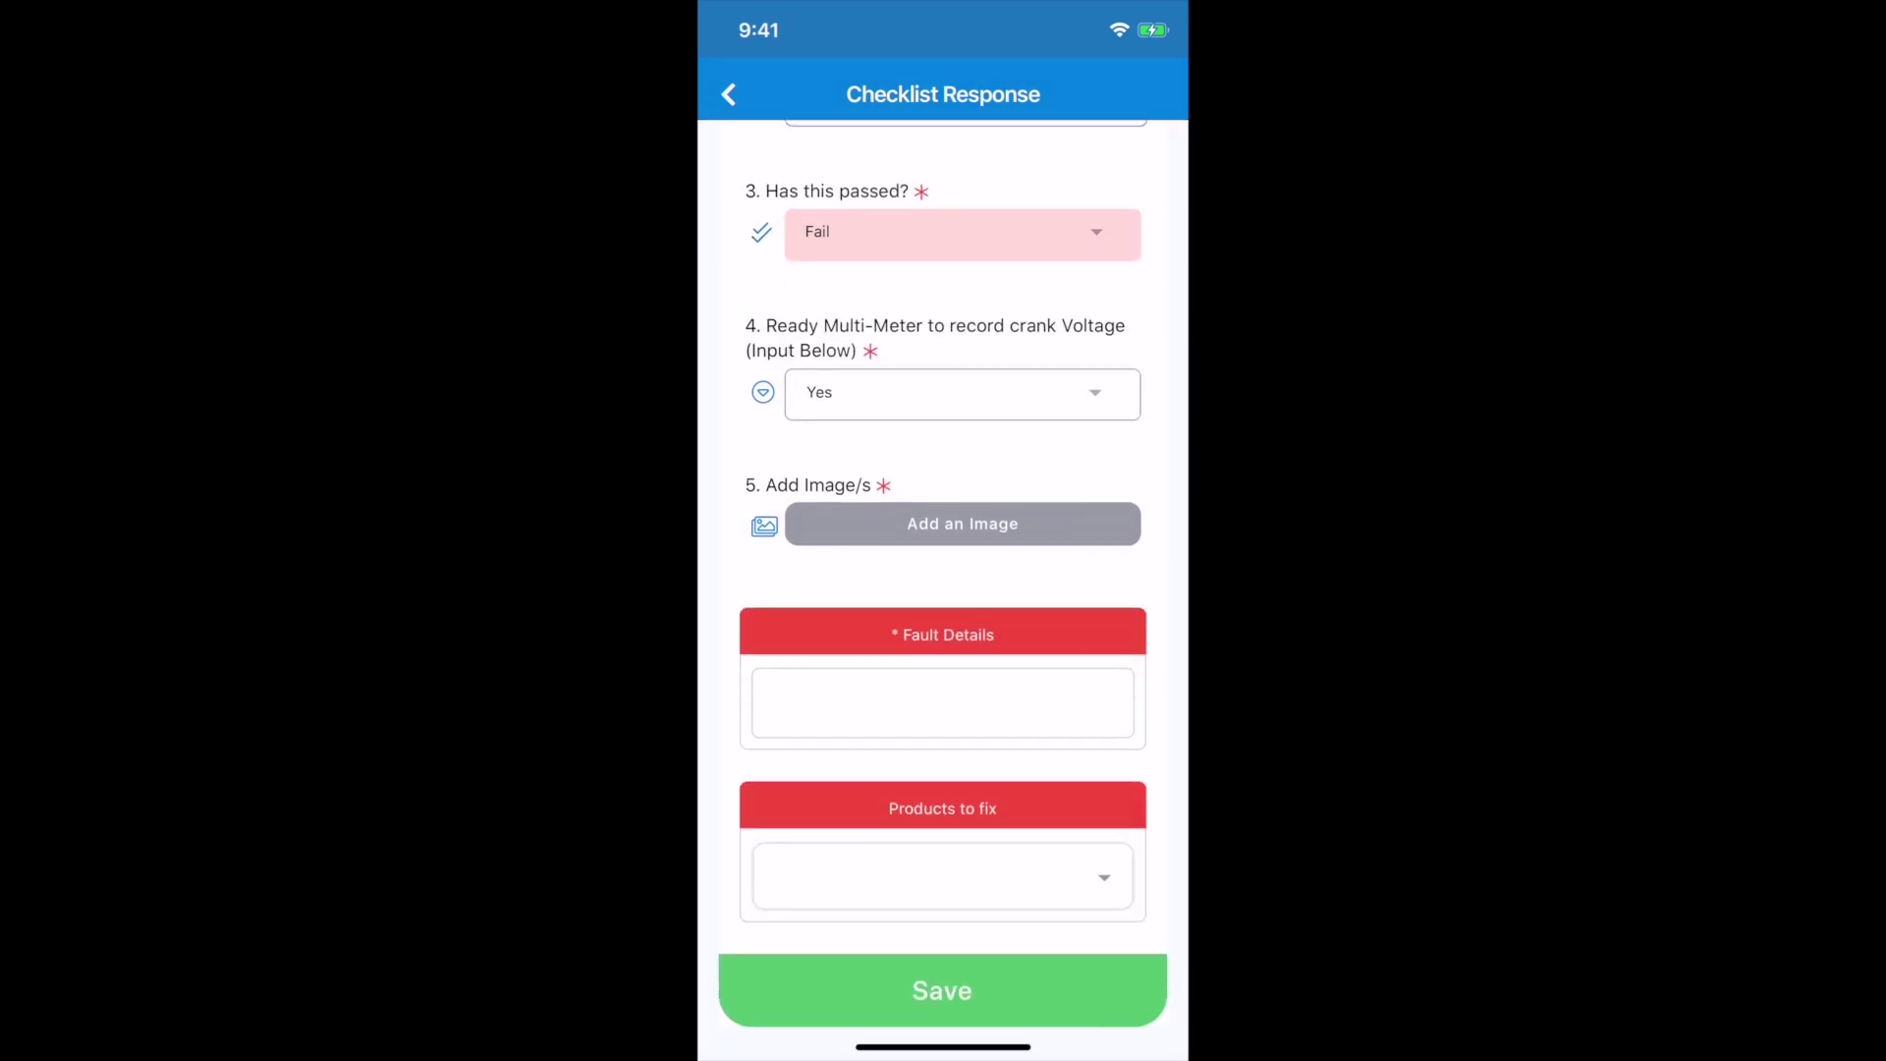
{"action": "left_click", "coordinate": [943, 710]}
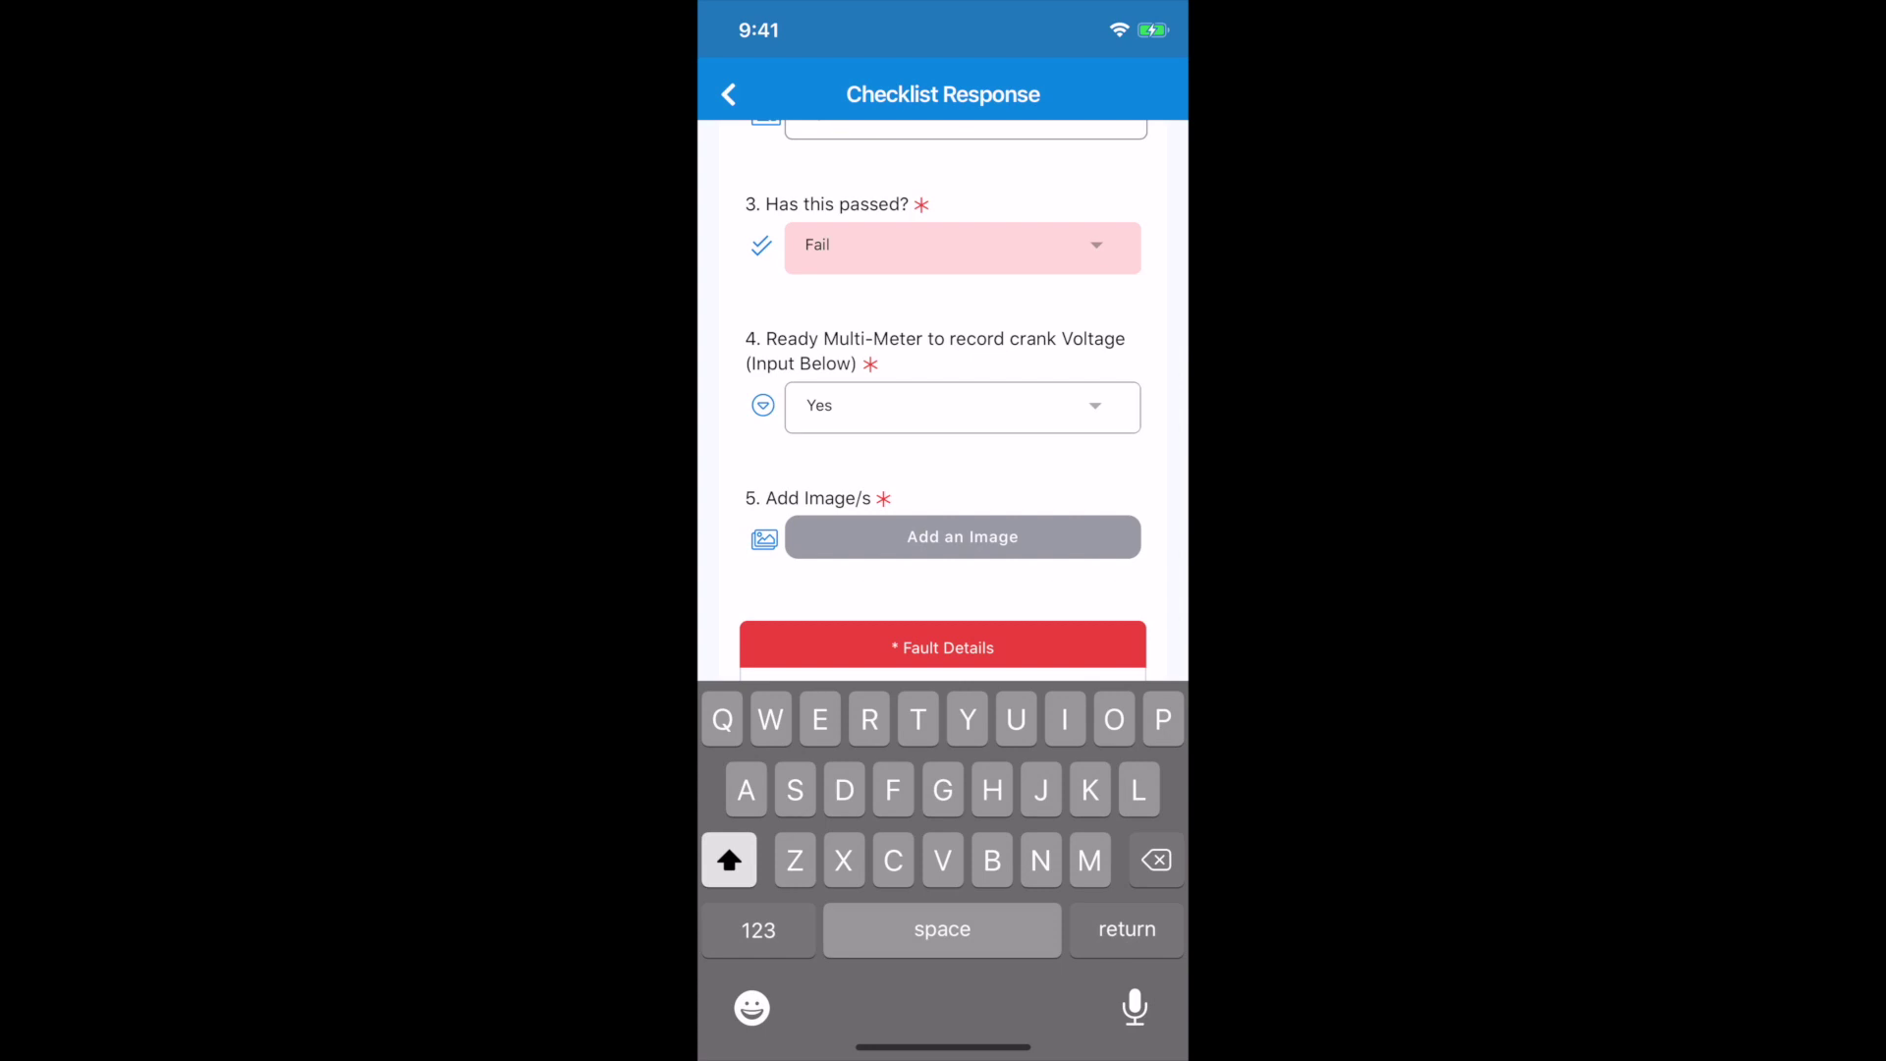
{"action": "type", "text": "Details"}
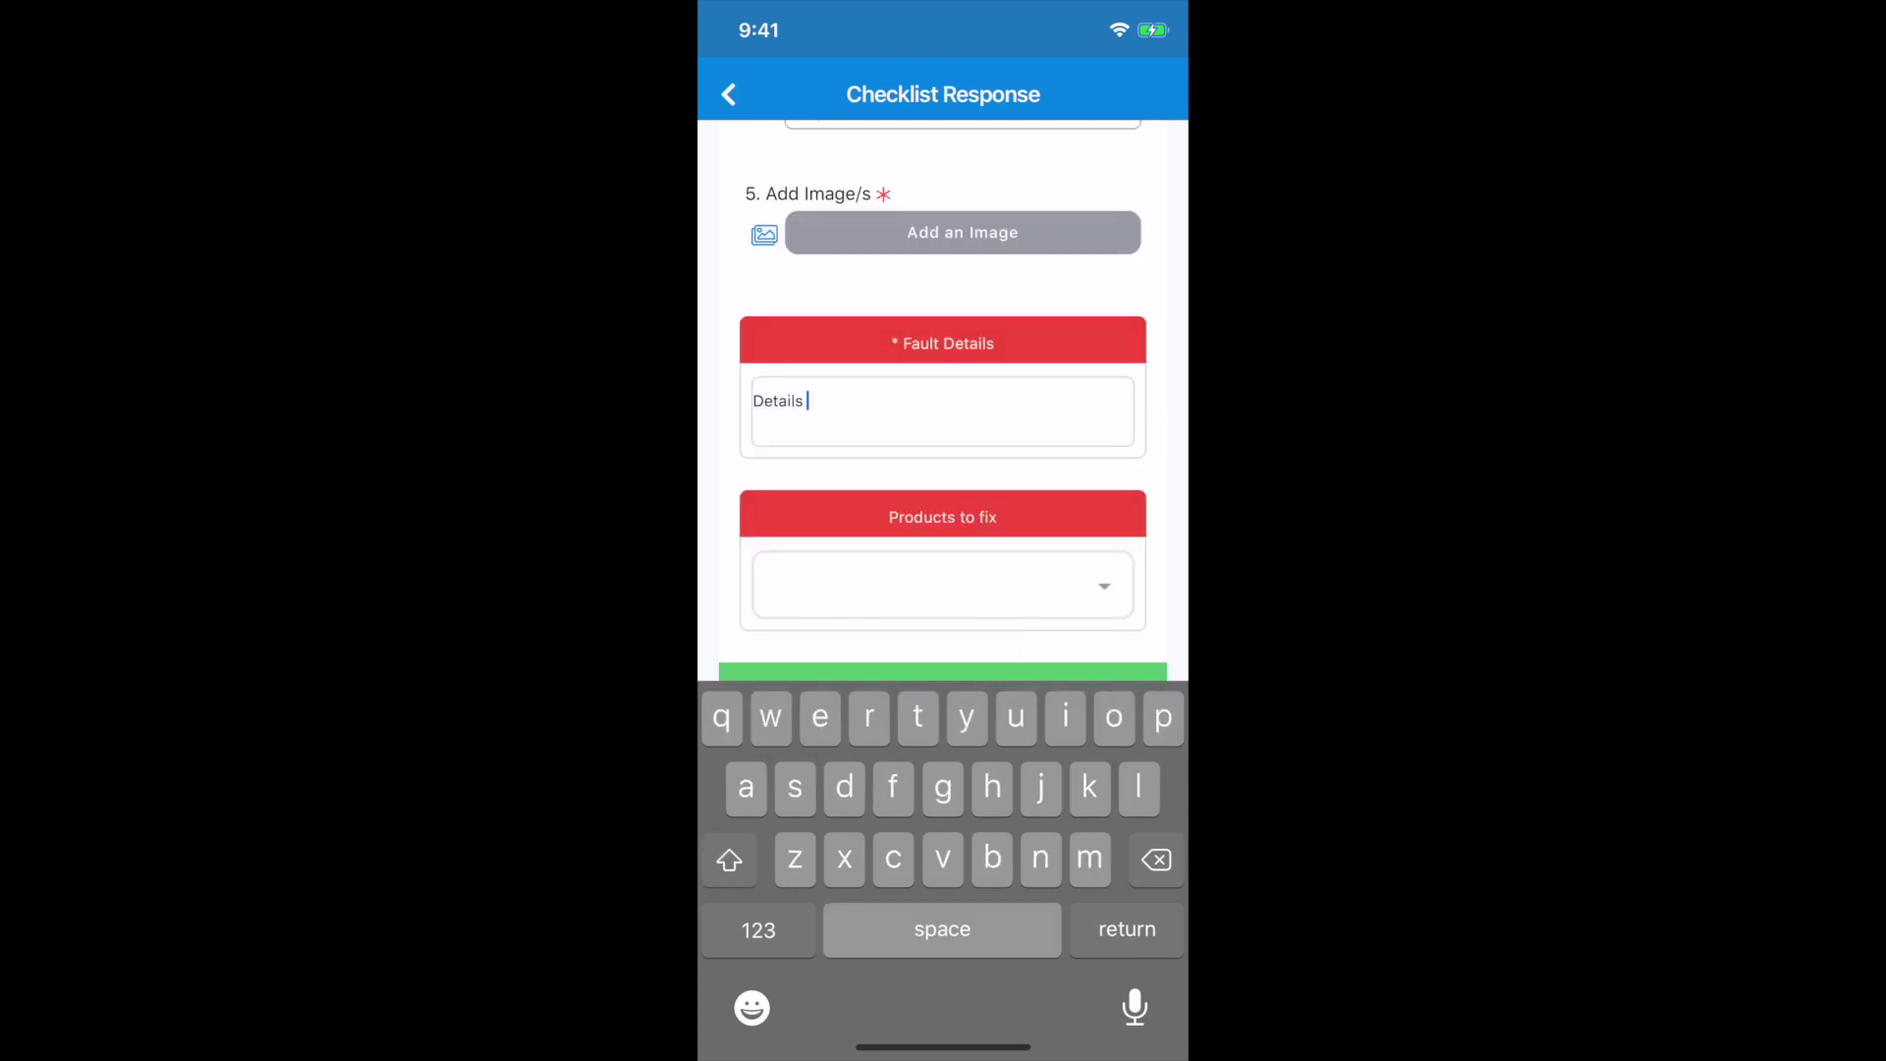
- Choose INAH as the product to fix and save the checklist response
{"action": "left_click", "coordinate": [943, 585]}
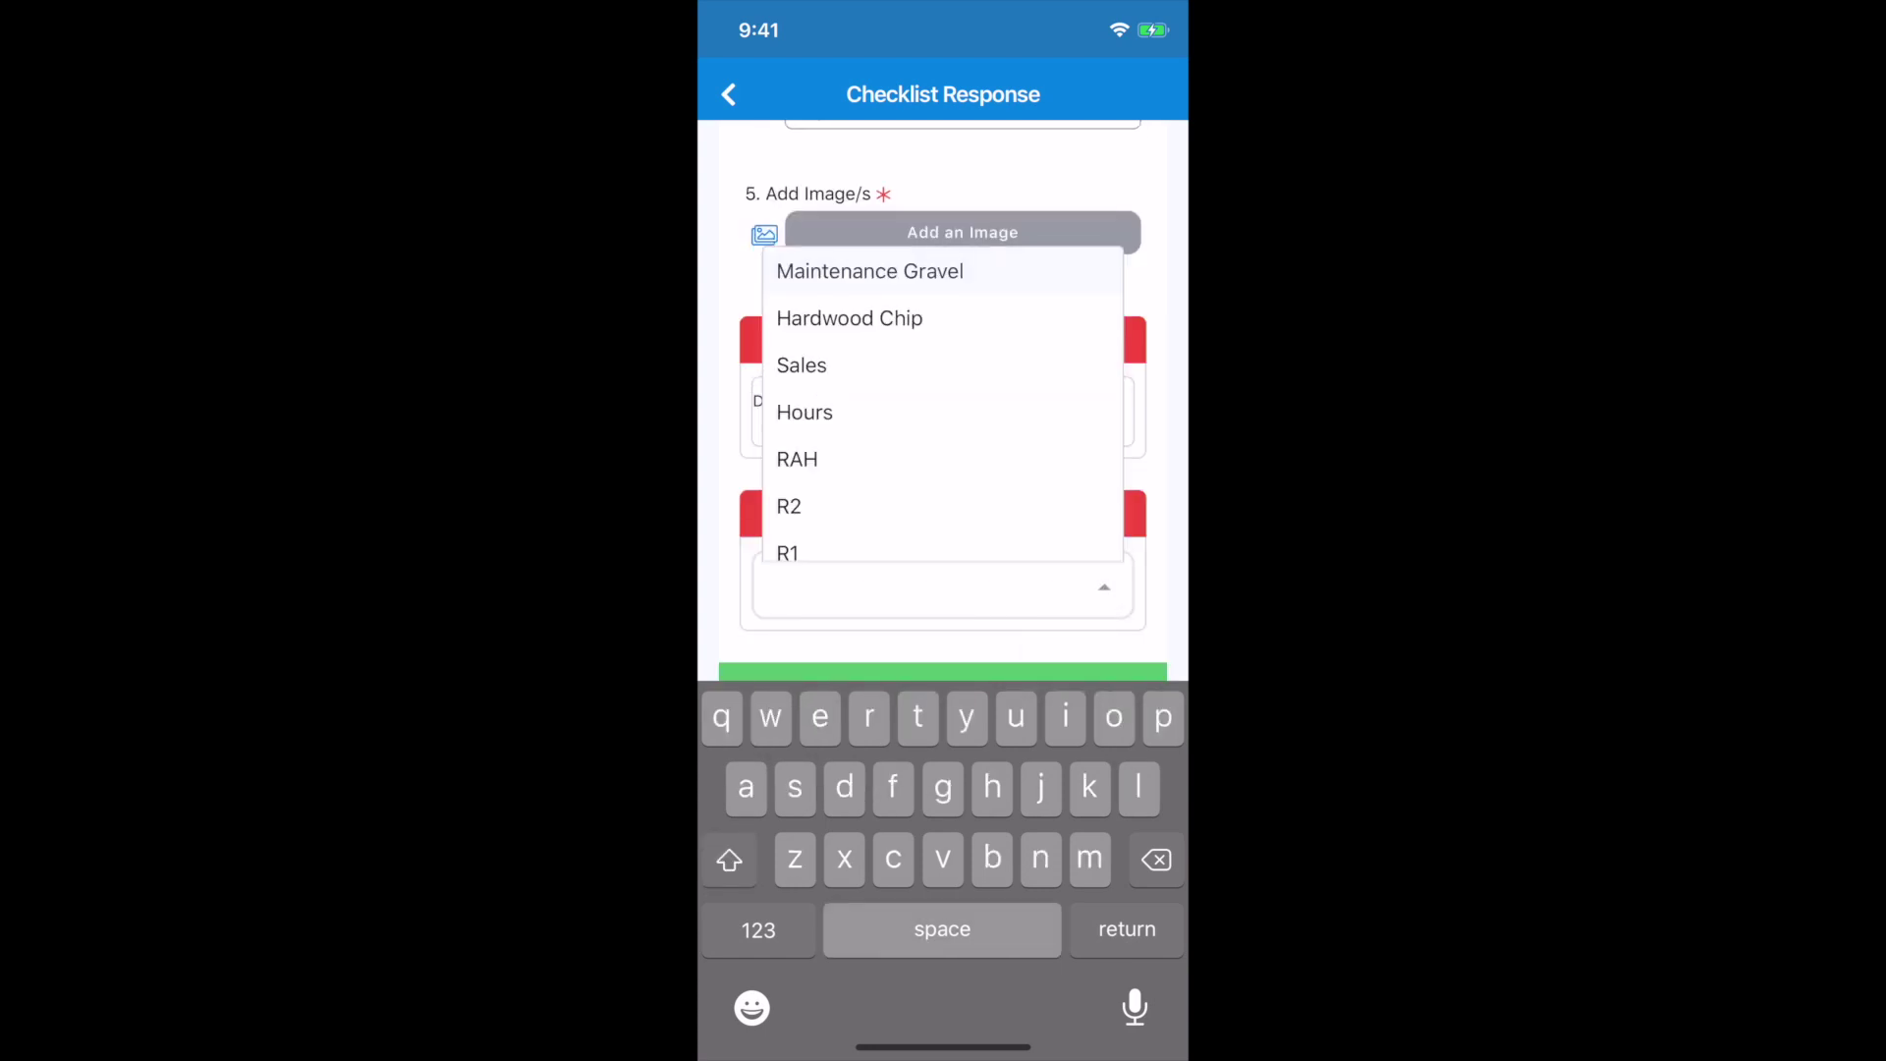
{"action": "scroll", "coordinate": [943, 412], "scroll_direction": "down", "scroll_amount": 5}
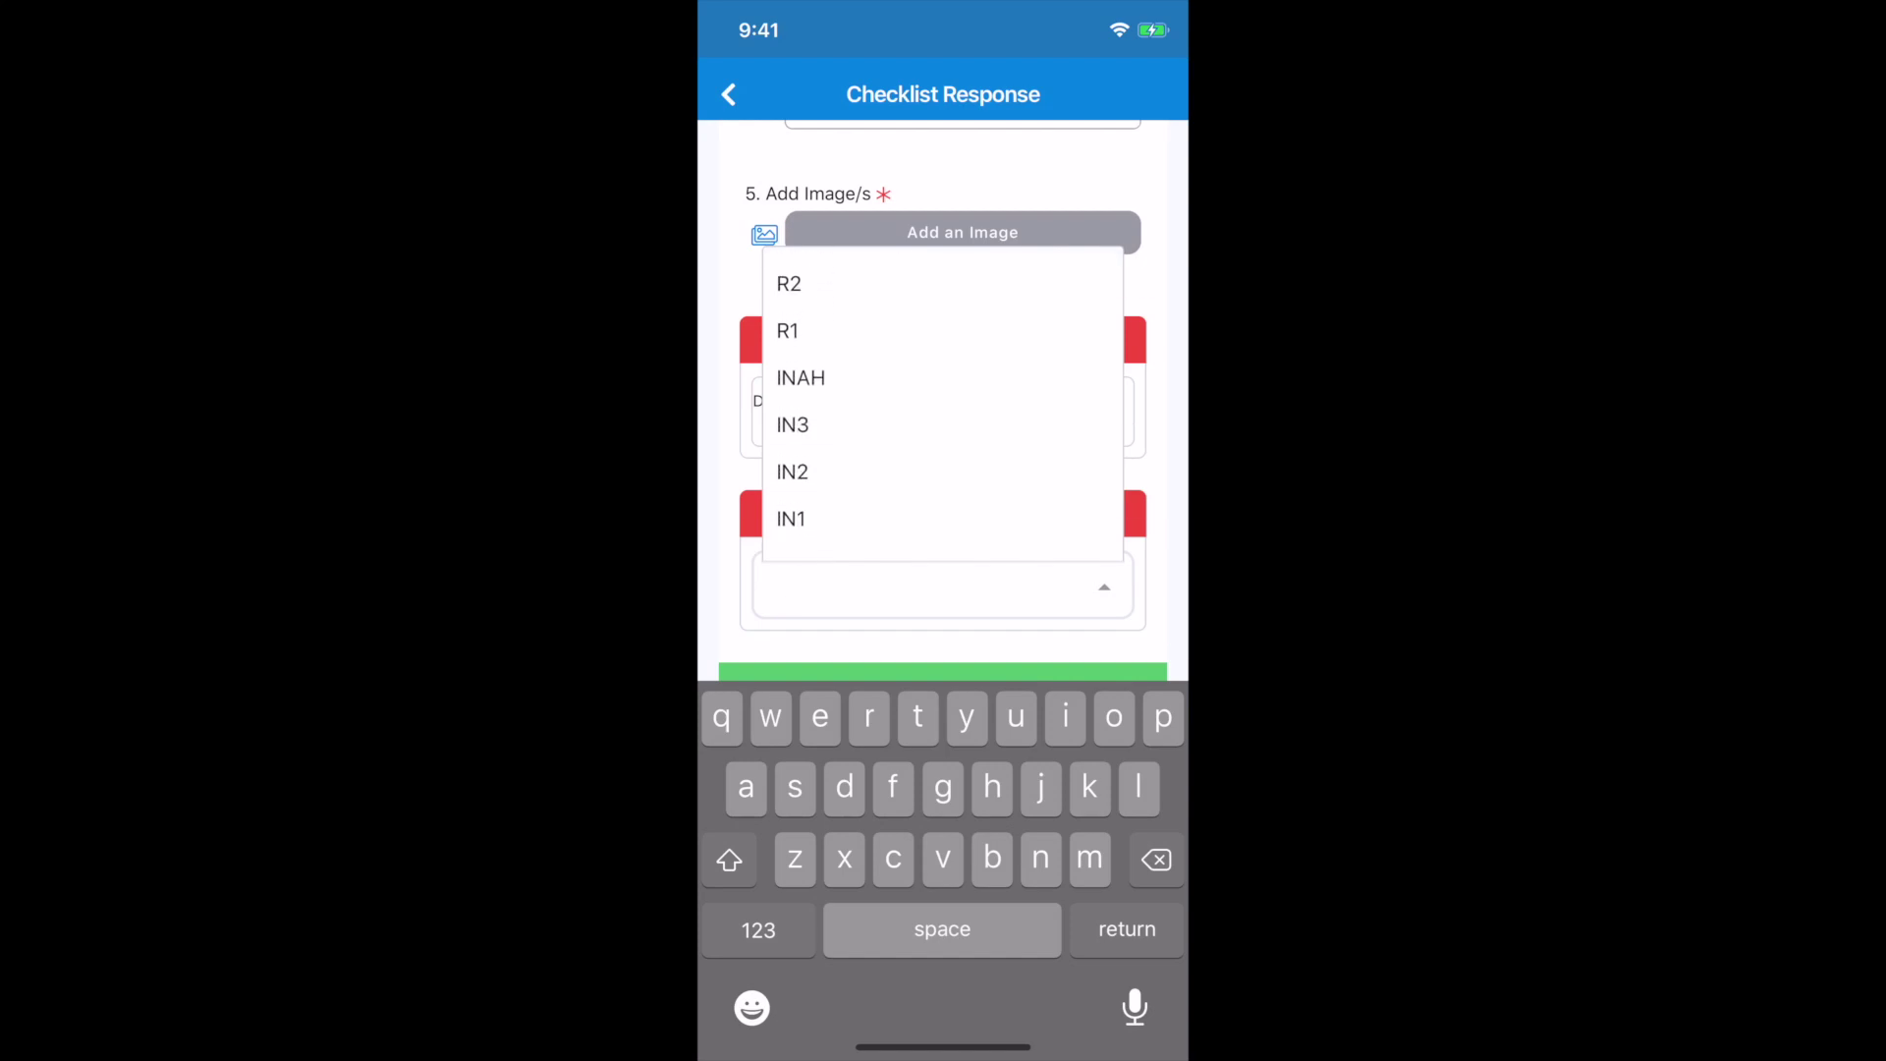
{"action": "left_click", "coordinate": [801, 396]}
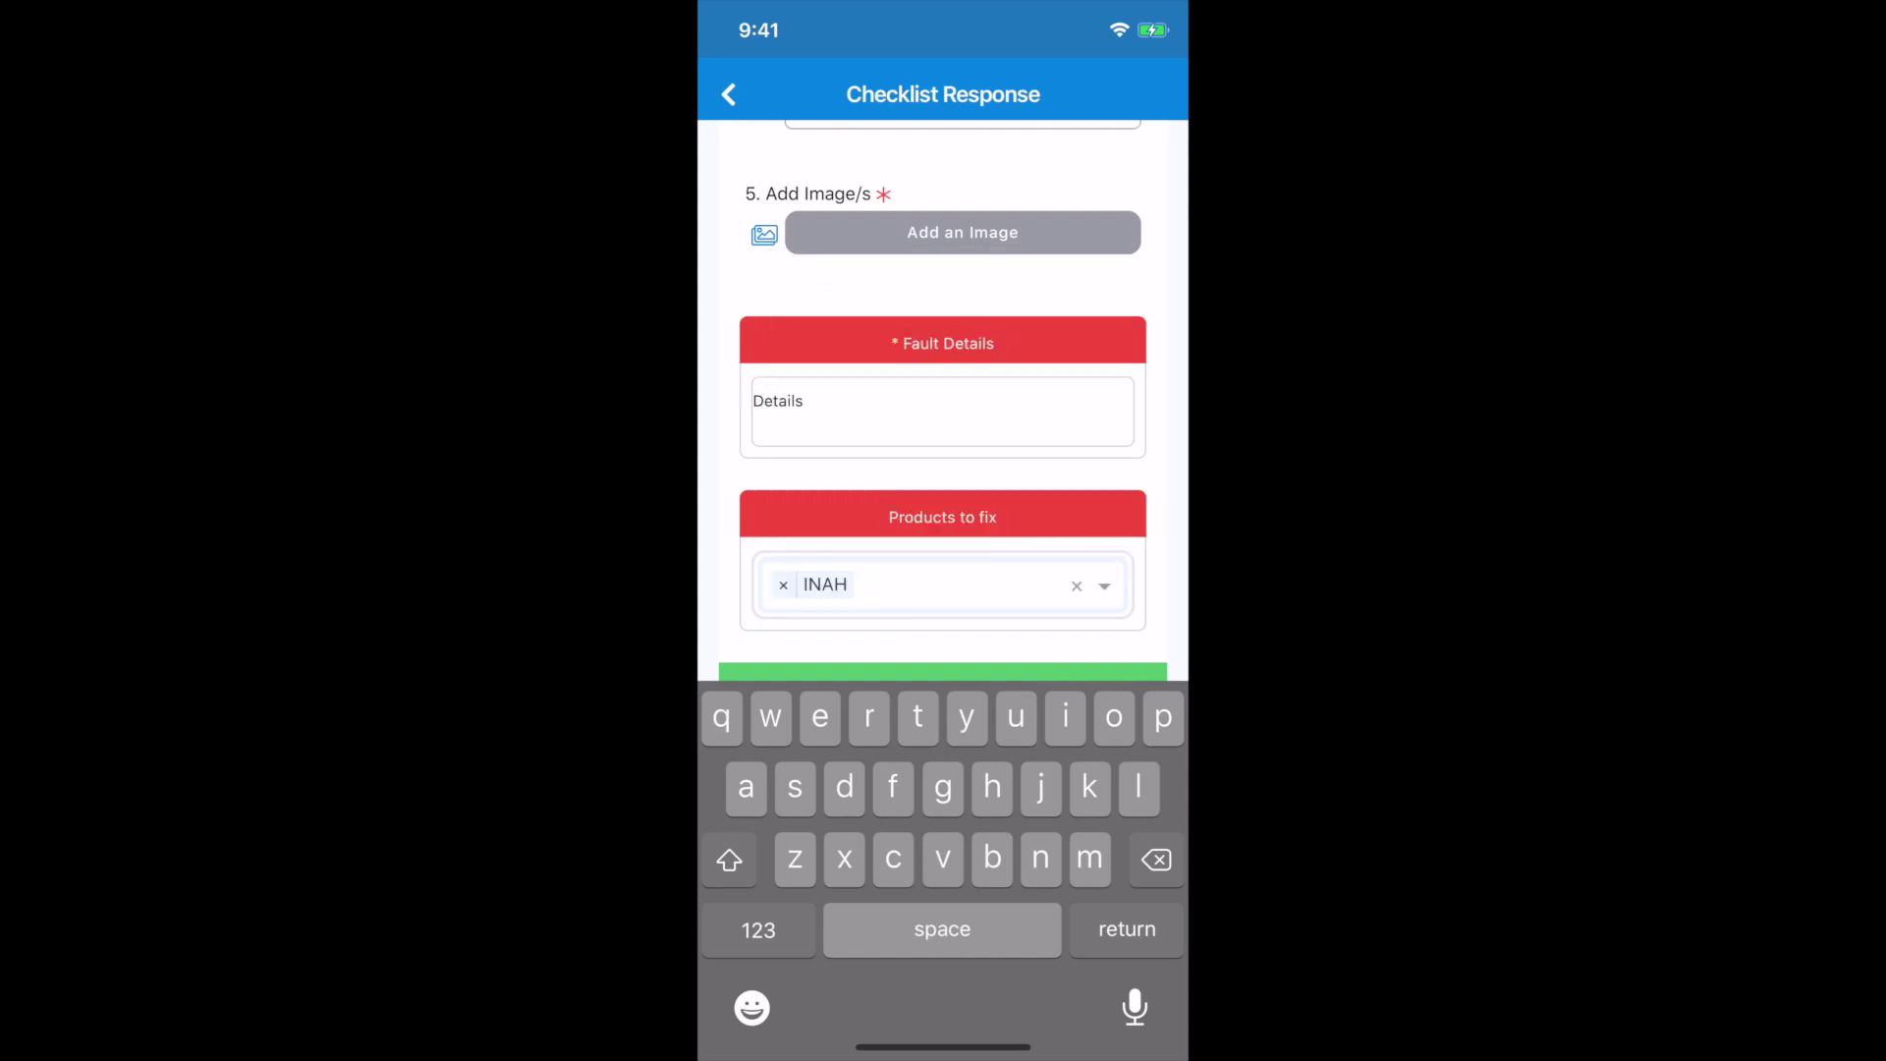
{"action": "scroll", "coordinate": [943, 393], "scroll_direction": "down", "scroll_amount": 1}
{"action": "left_click", "coordinate": [943, 623]}
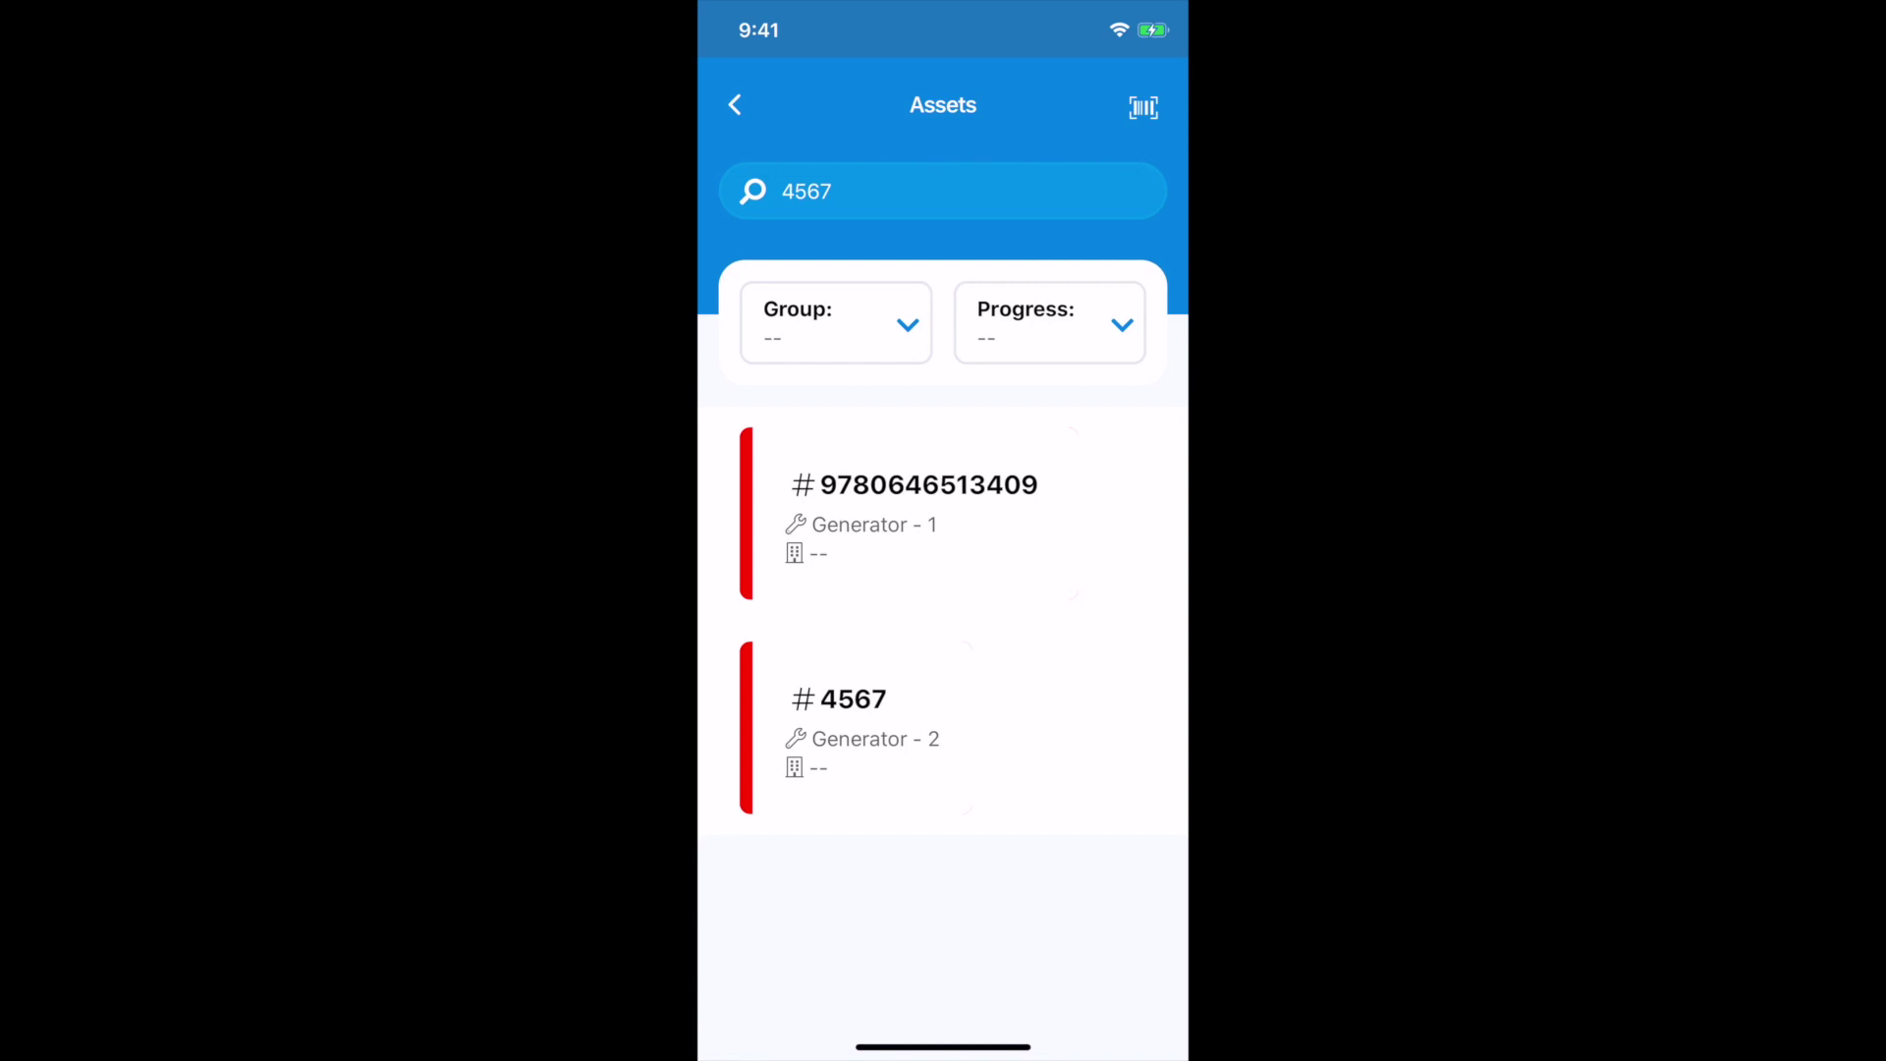
- Add product WAL900x600 from the product catalogue, quantity 1, to the Quarterly Generator Service task's materials and save it
{"action": "left_click", "coordinate": [734, 105]}
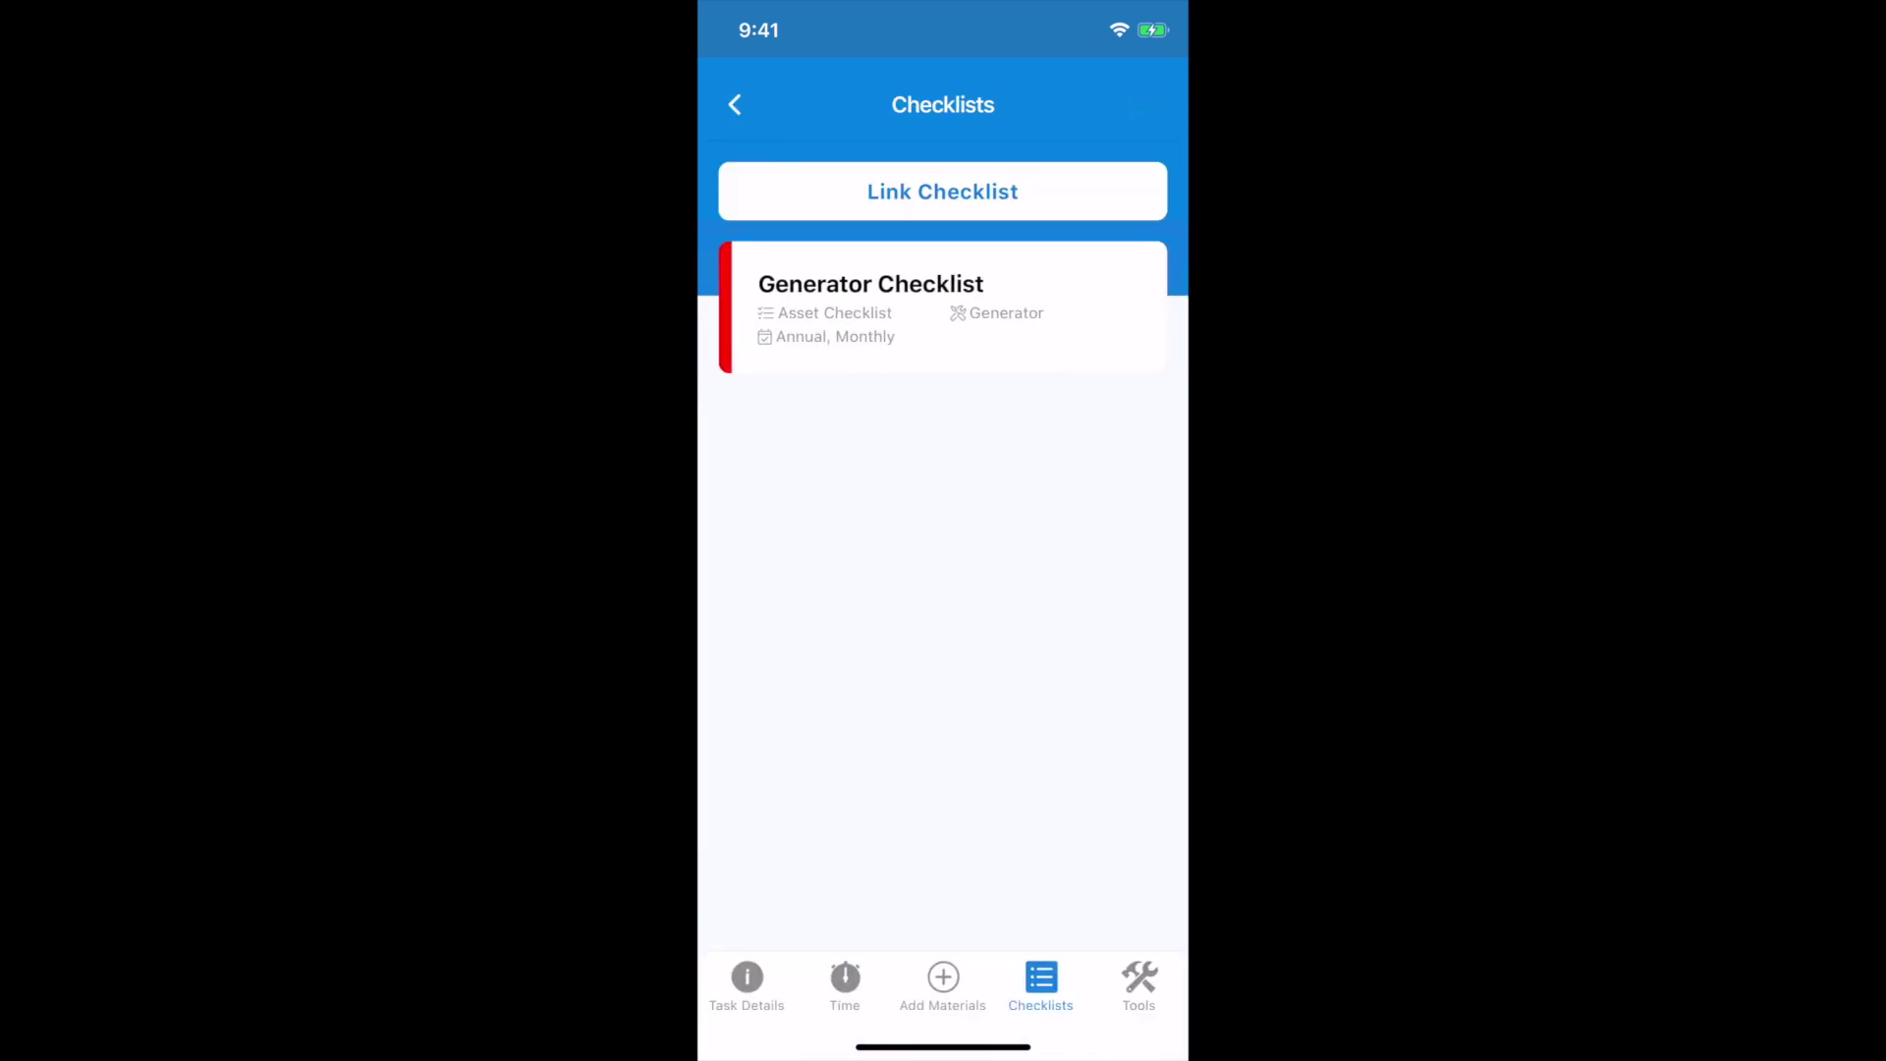
{"action": "left_click", "coordinate": [943, 985]}
{"action": "left_click", "coordinate": [1107, 436]}
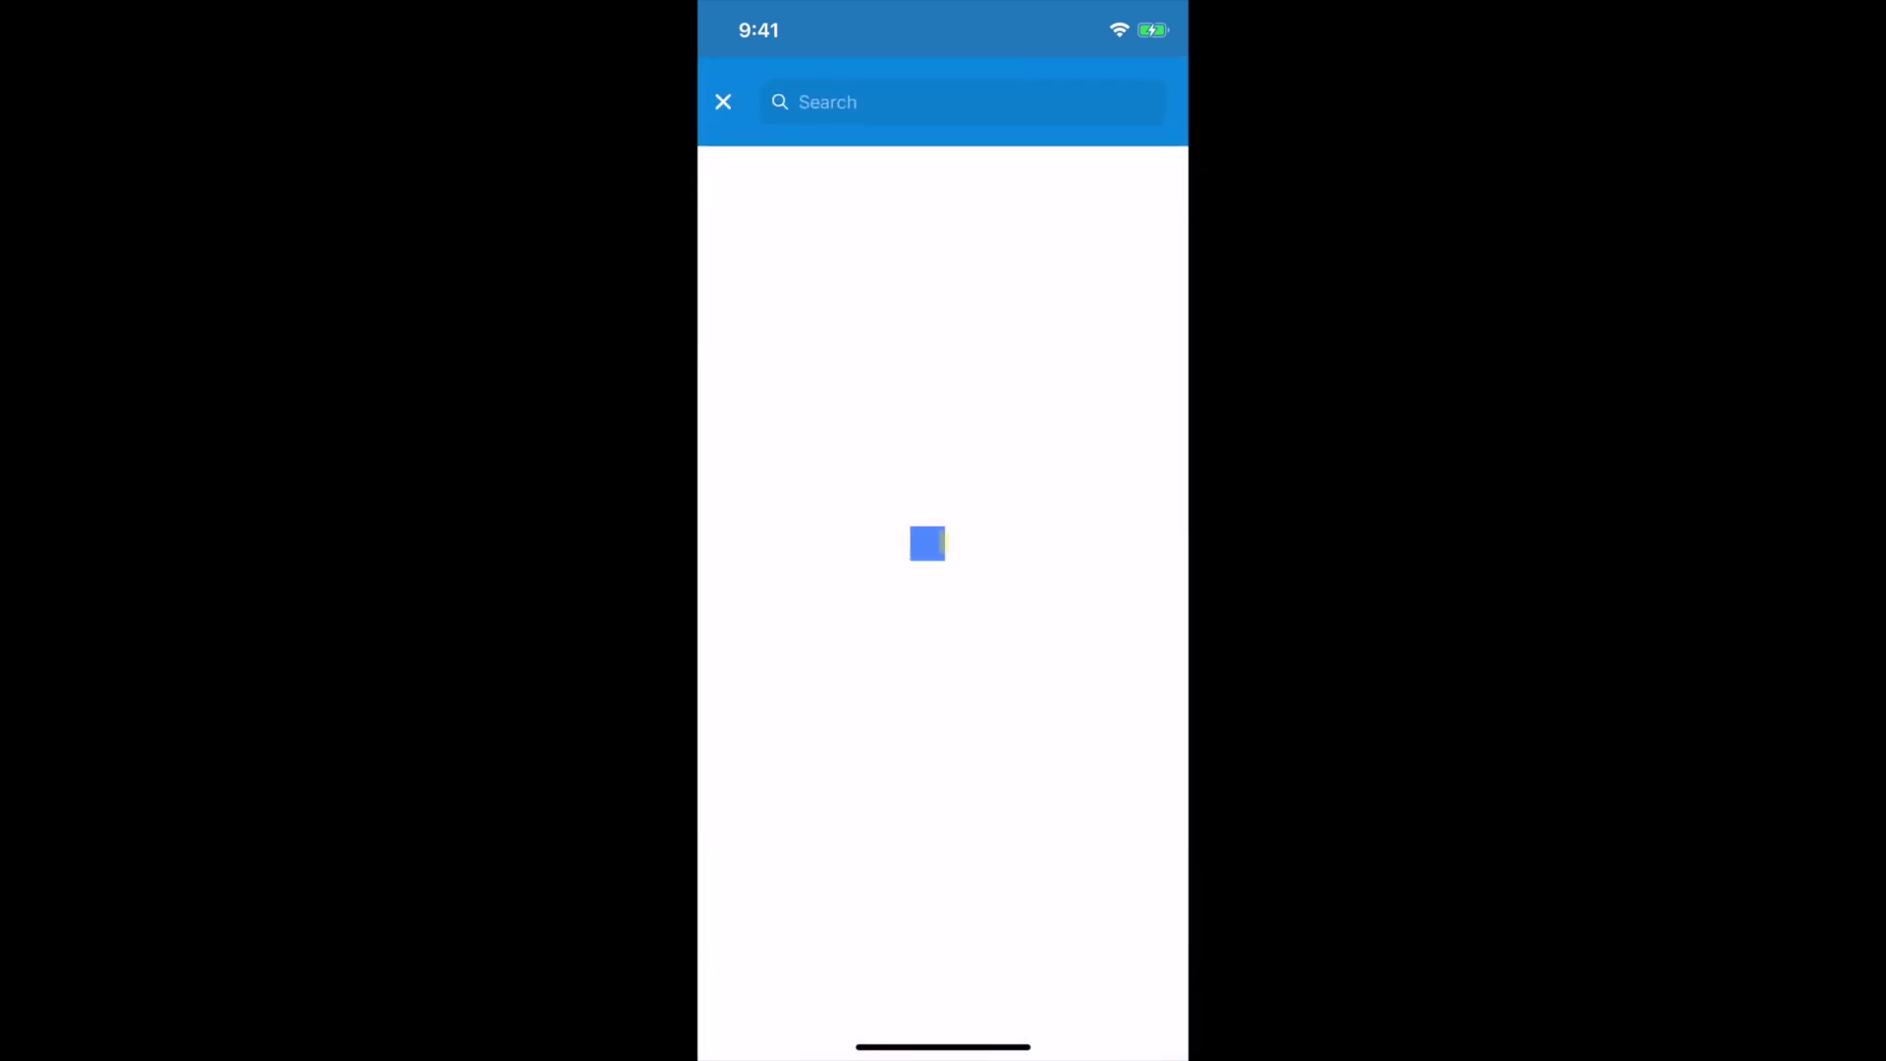
{"action": "scroll", "coordinate": [943, 589], "scroll_direction": "down", "scroll_amount": 1}
{"action": "left_click", "coordinate": [835, 540]}
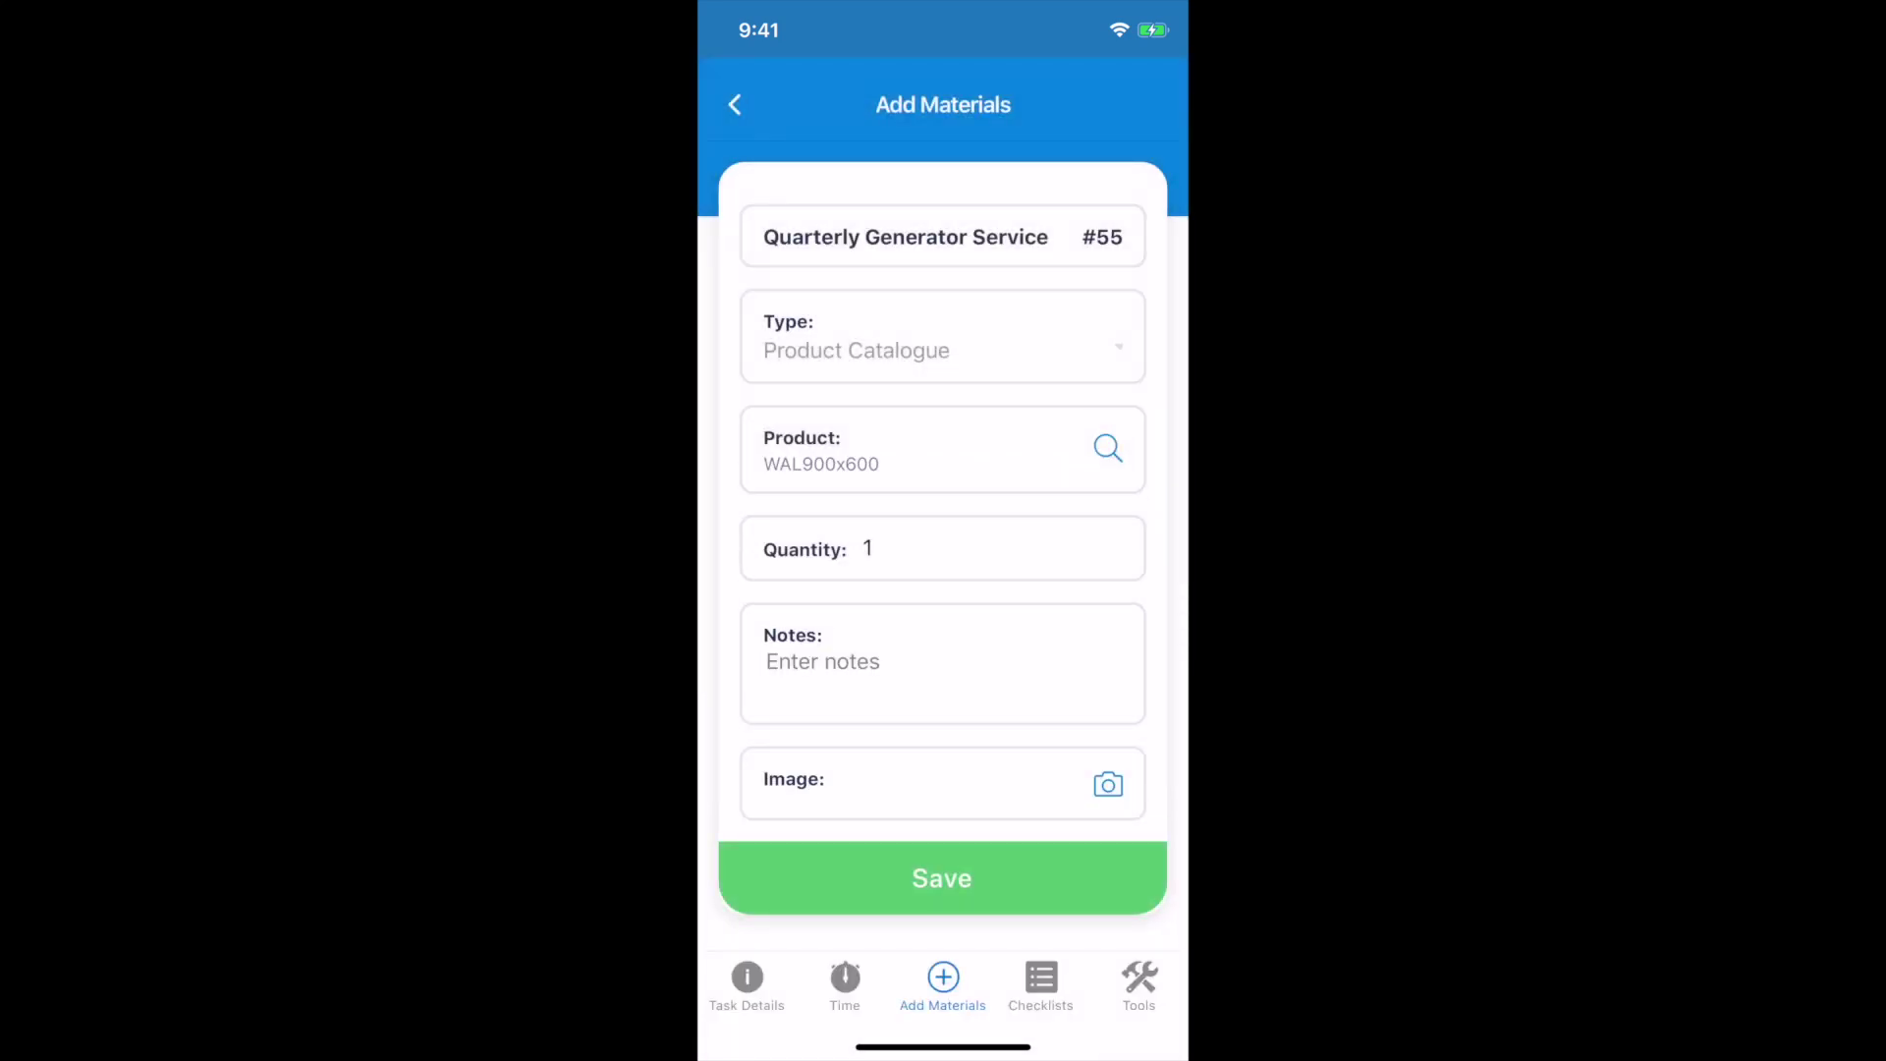
{"action": "left_click", "coordinate": [942, 877]}
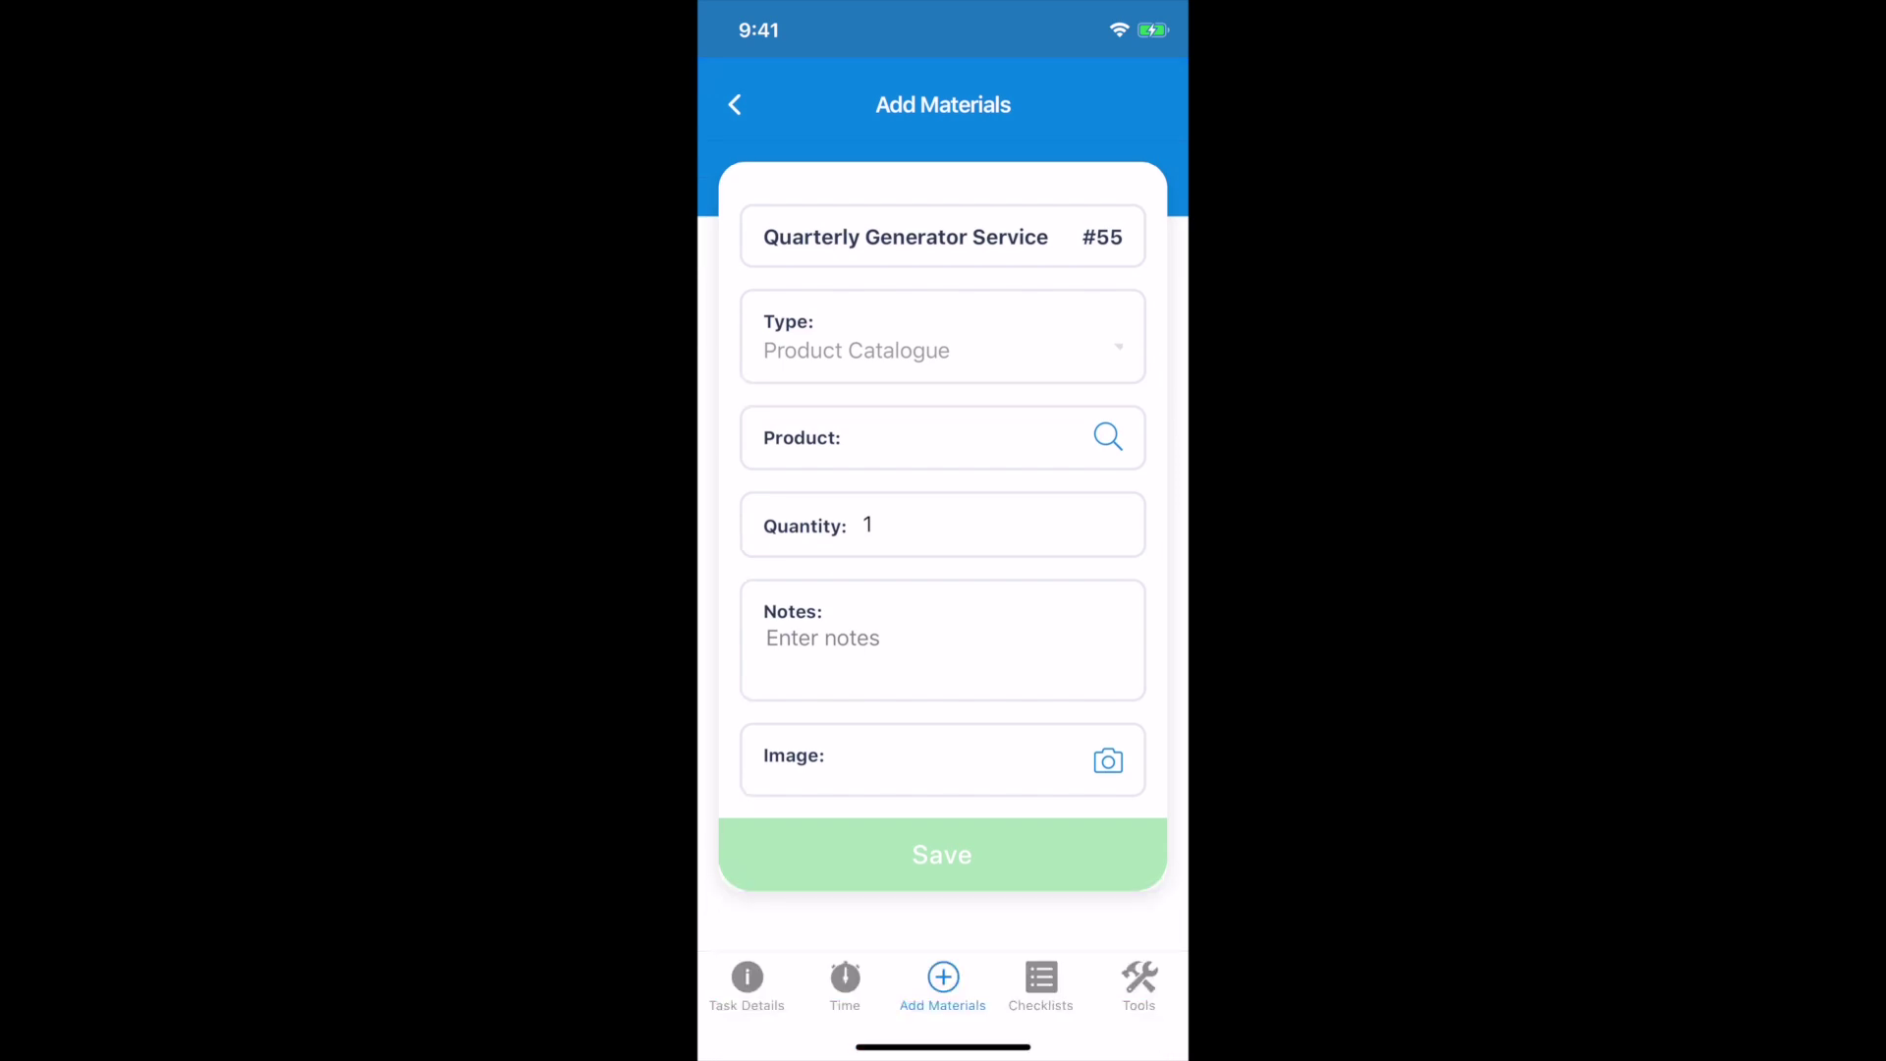
- Mark the Quarterly Generator Service task complete in its time entry, save the entry, and show today's tasks
{"action": "left_click", "coordinate": [844, 982]}
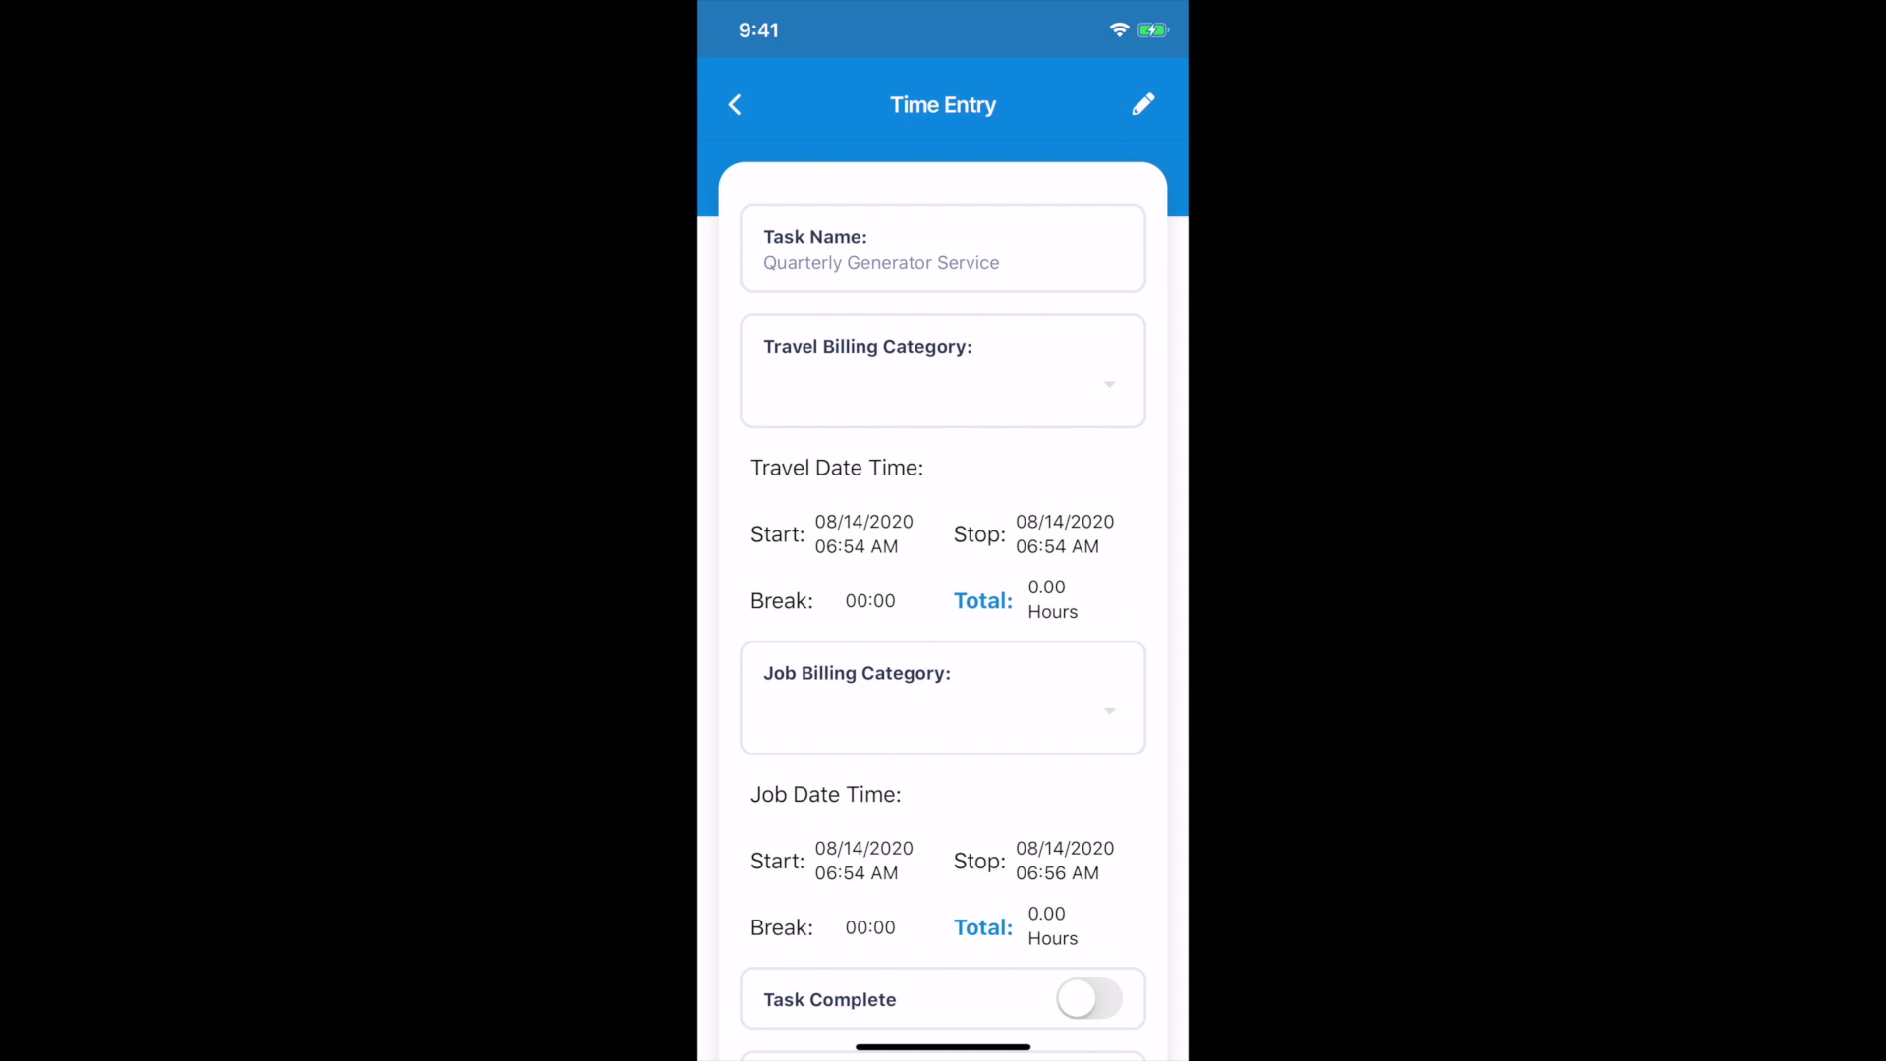
{"action": "scroll", "coordinate": [943, 599], "scroll_direction": "down", "scroll_amount": 5}
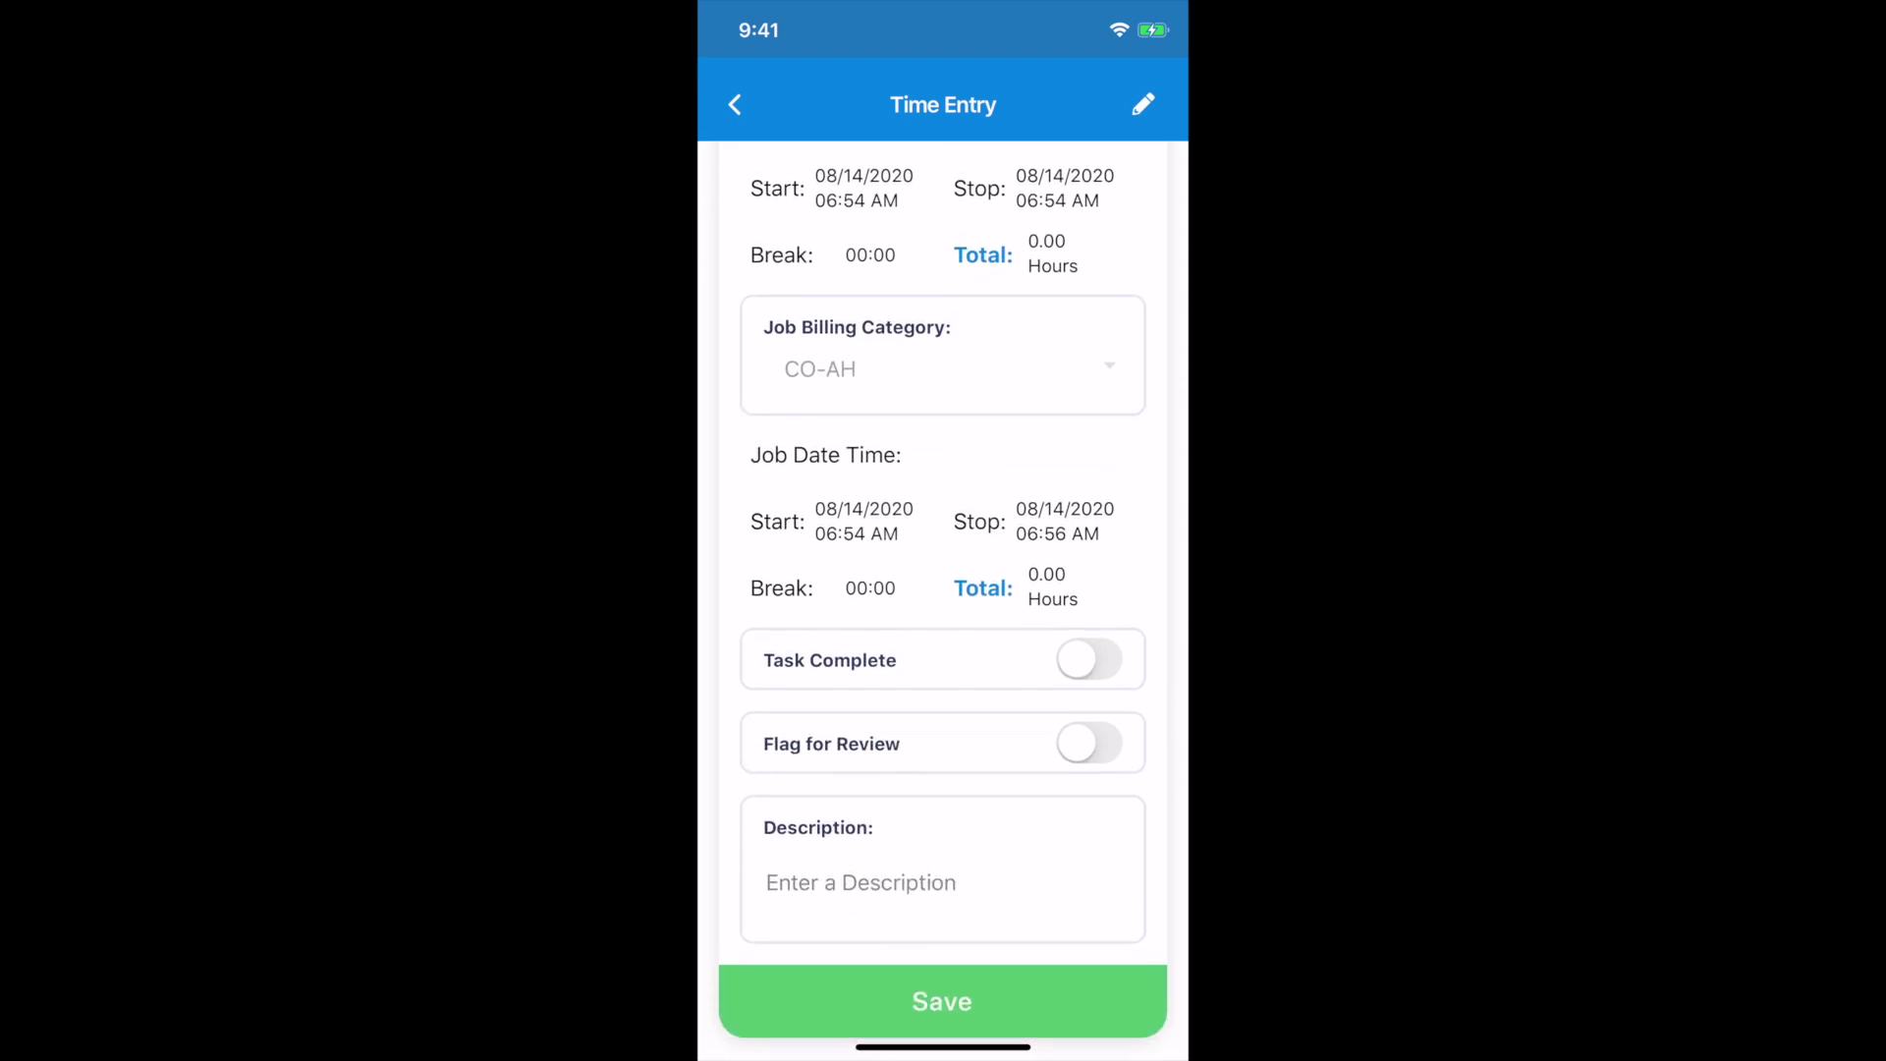
{"action": "left_click", "coordinate": [1088, 658]}
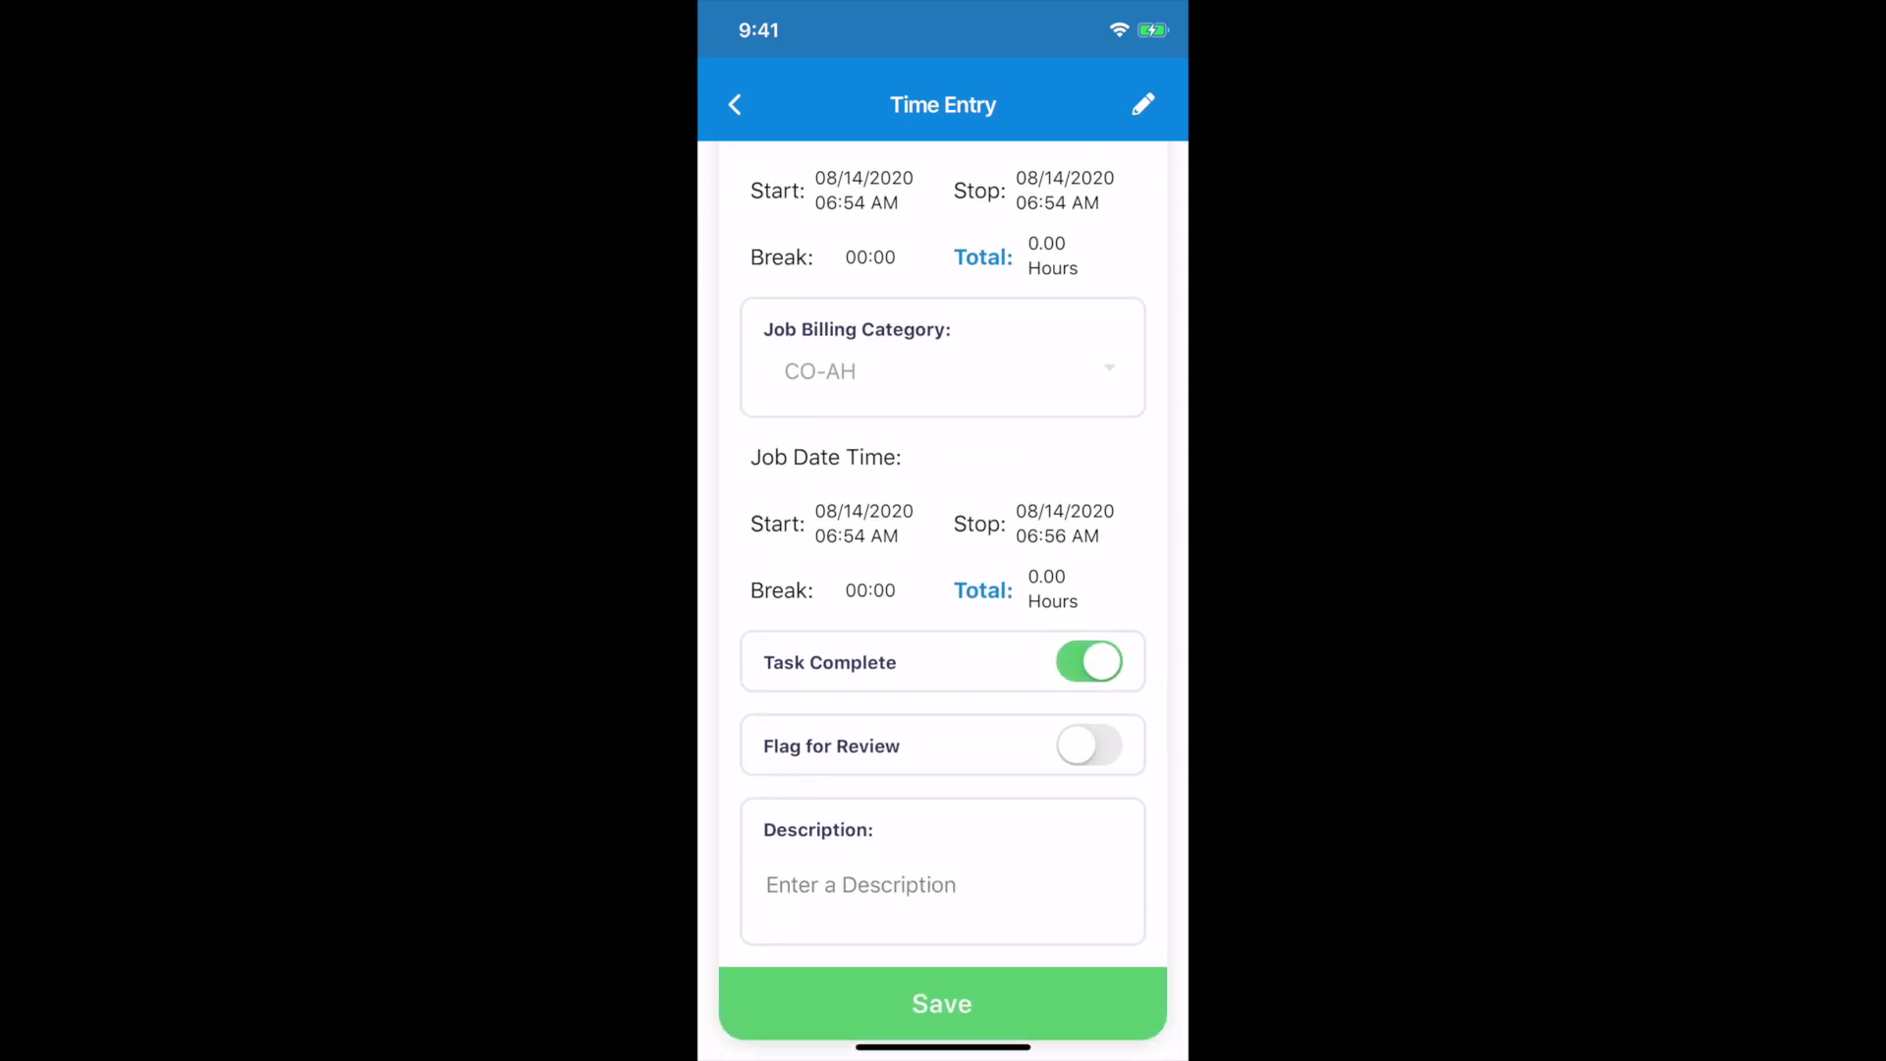
{"action": "left_click", "coordinate": [942, 1003]}
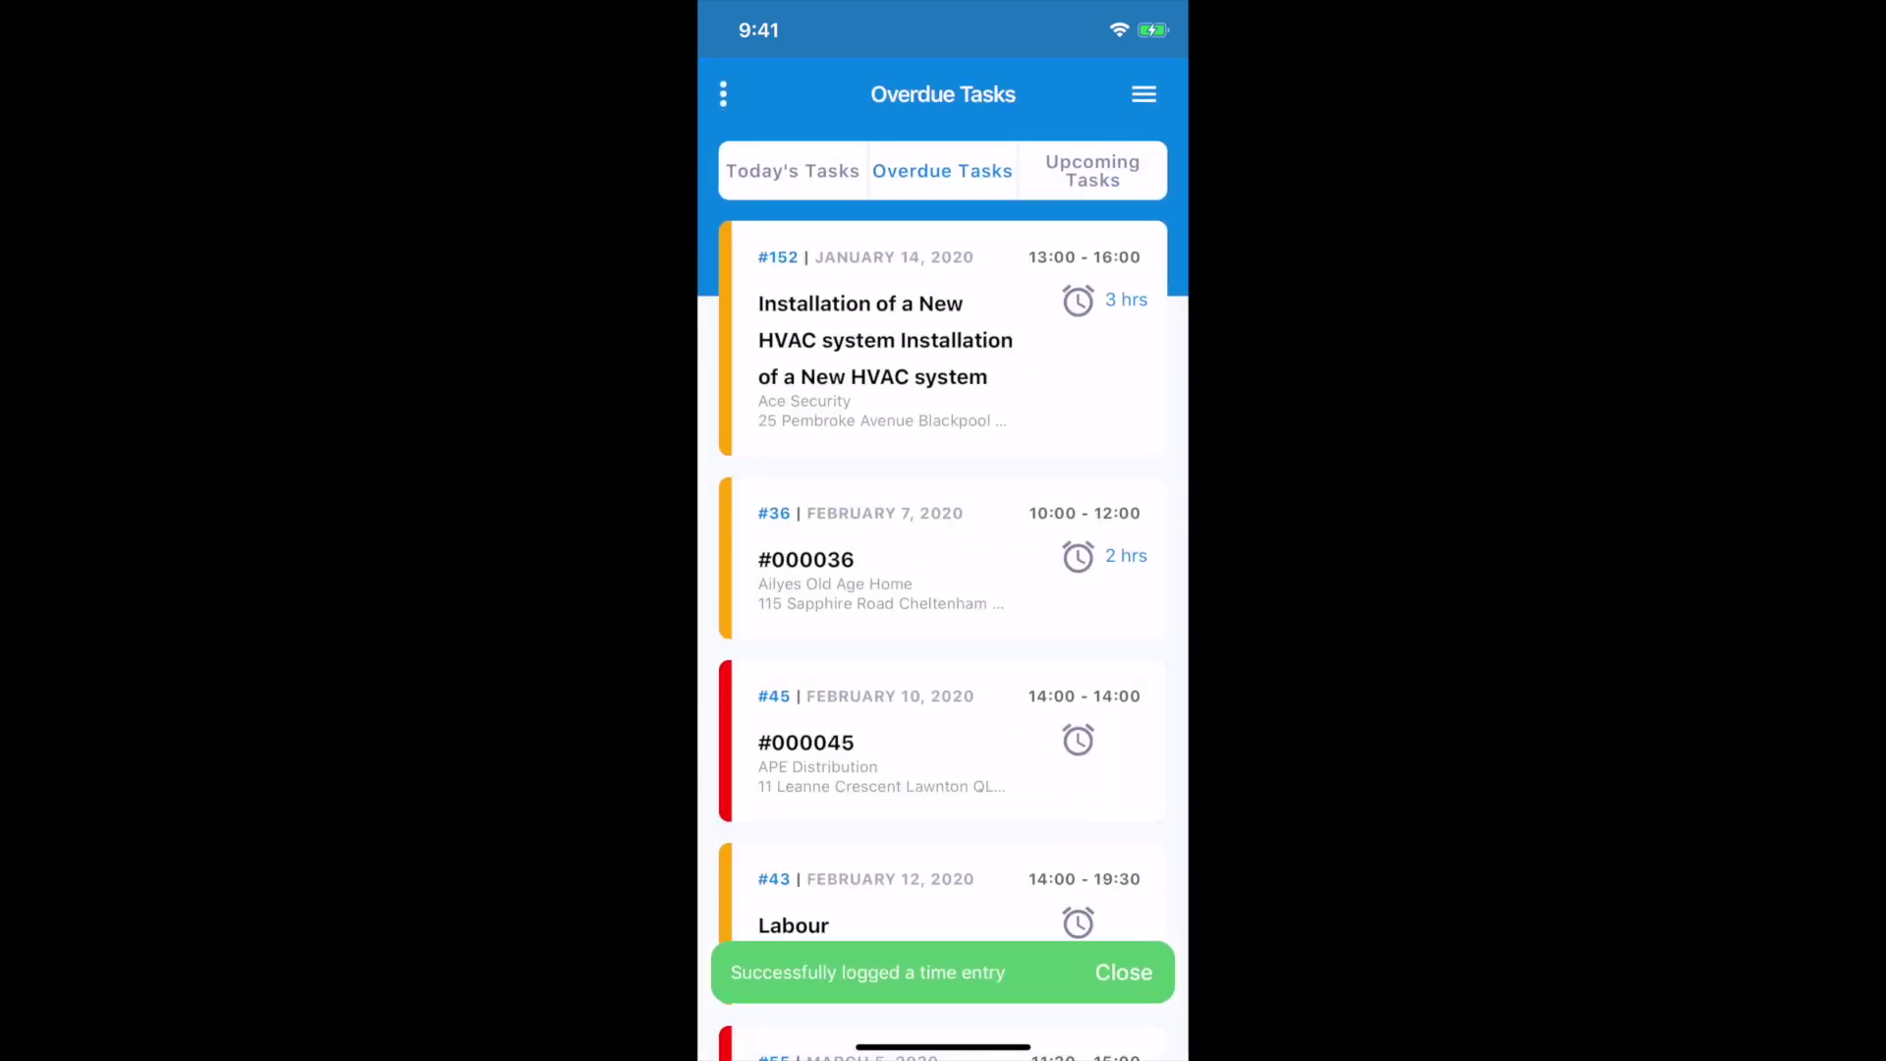
{"action": "left_click", "coordinate": [792, 171]}
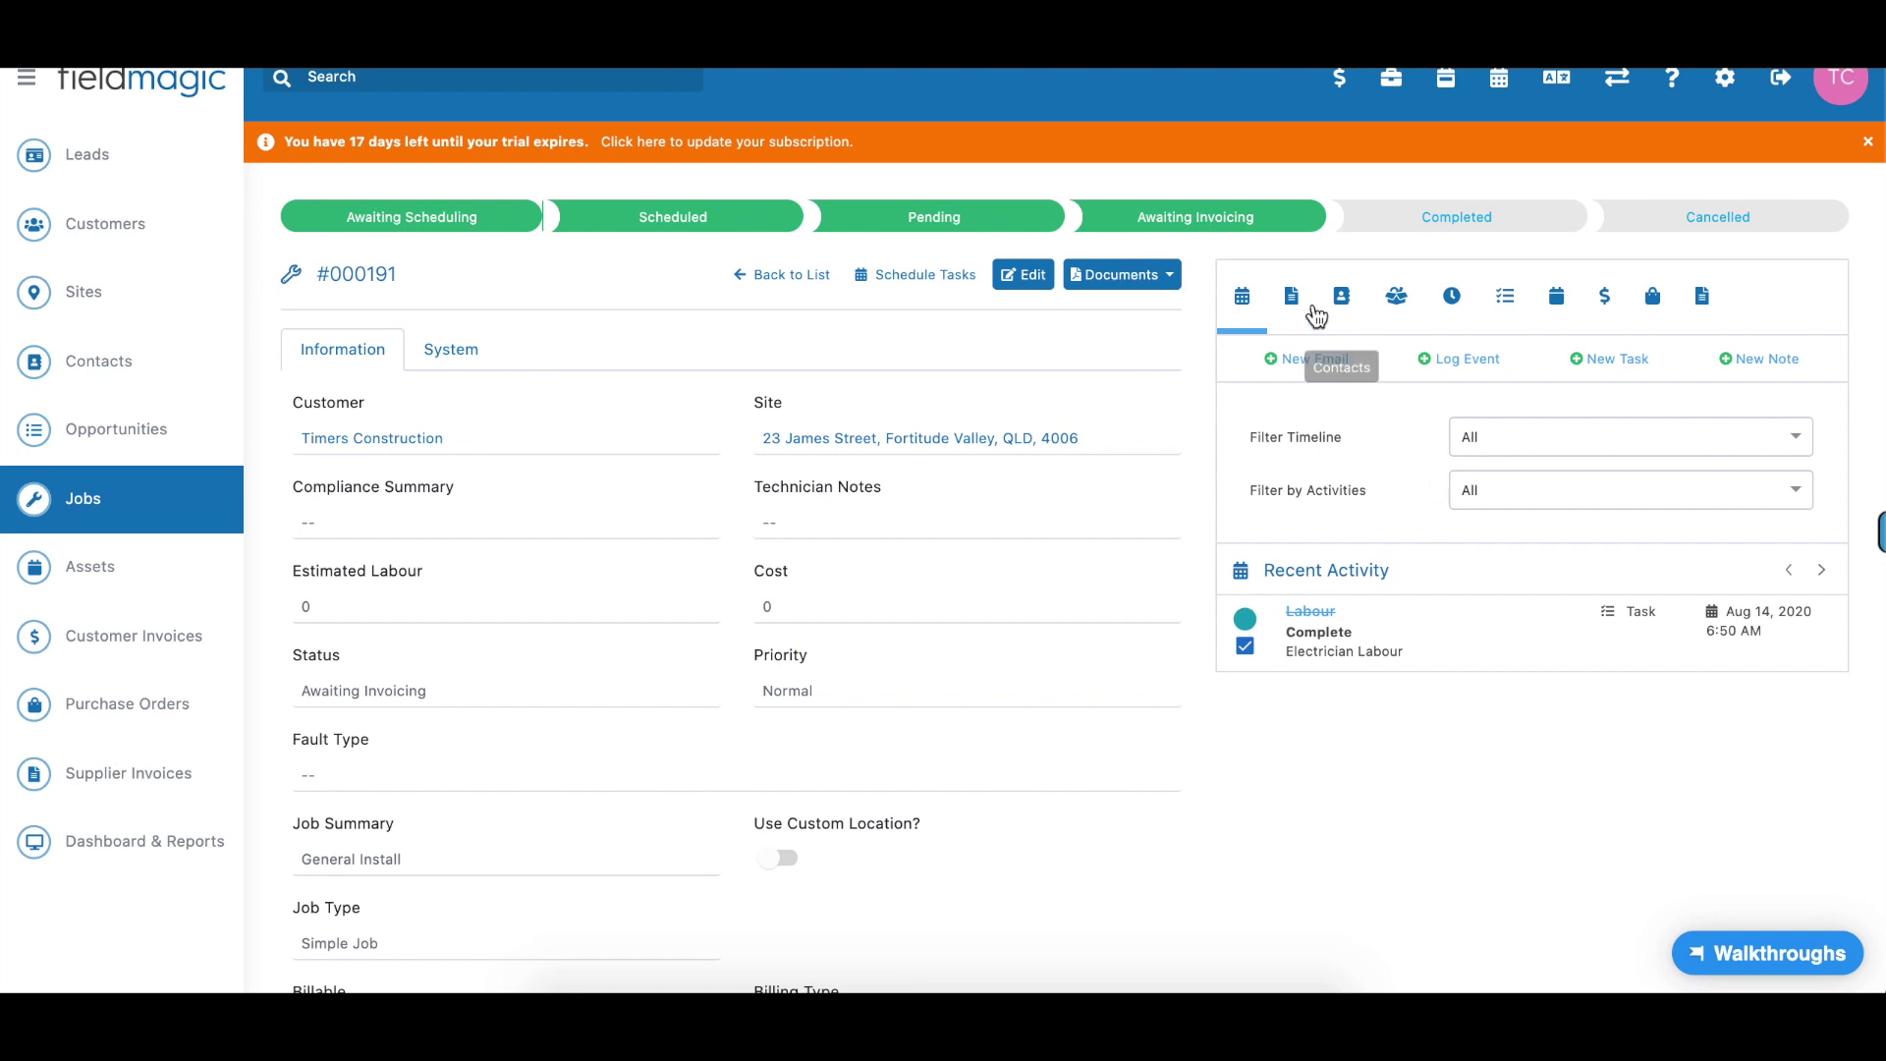
- In the Fieldmagic web app, view the General Install job's materials and time entries, and read through its job report
{"action": "left_click", "coordinate": [1397, 298]}
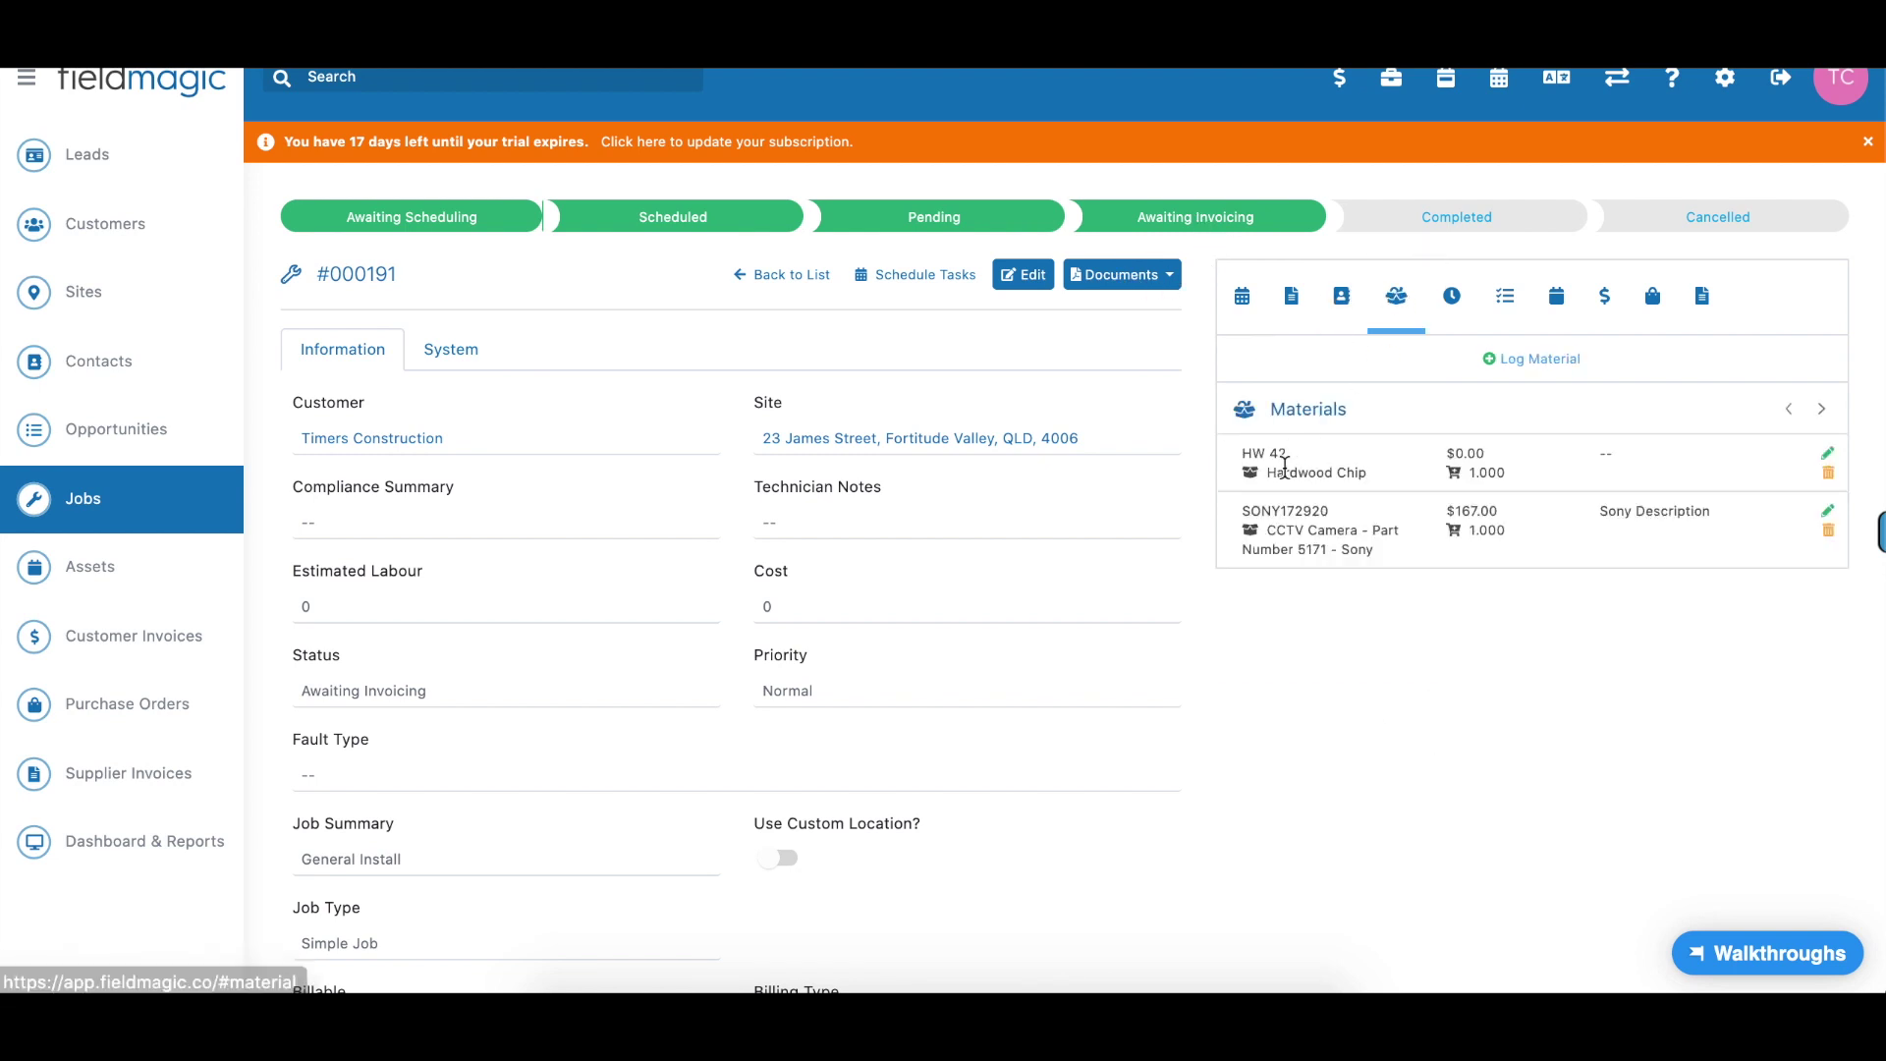
{"action": "left_click", "coordinate": [1452, 296]}
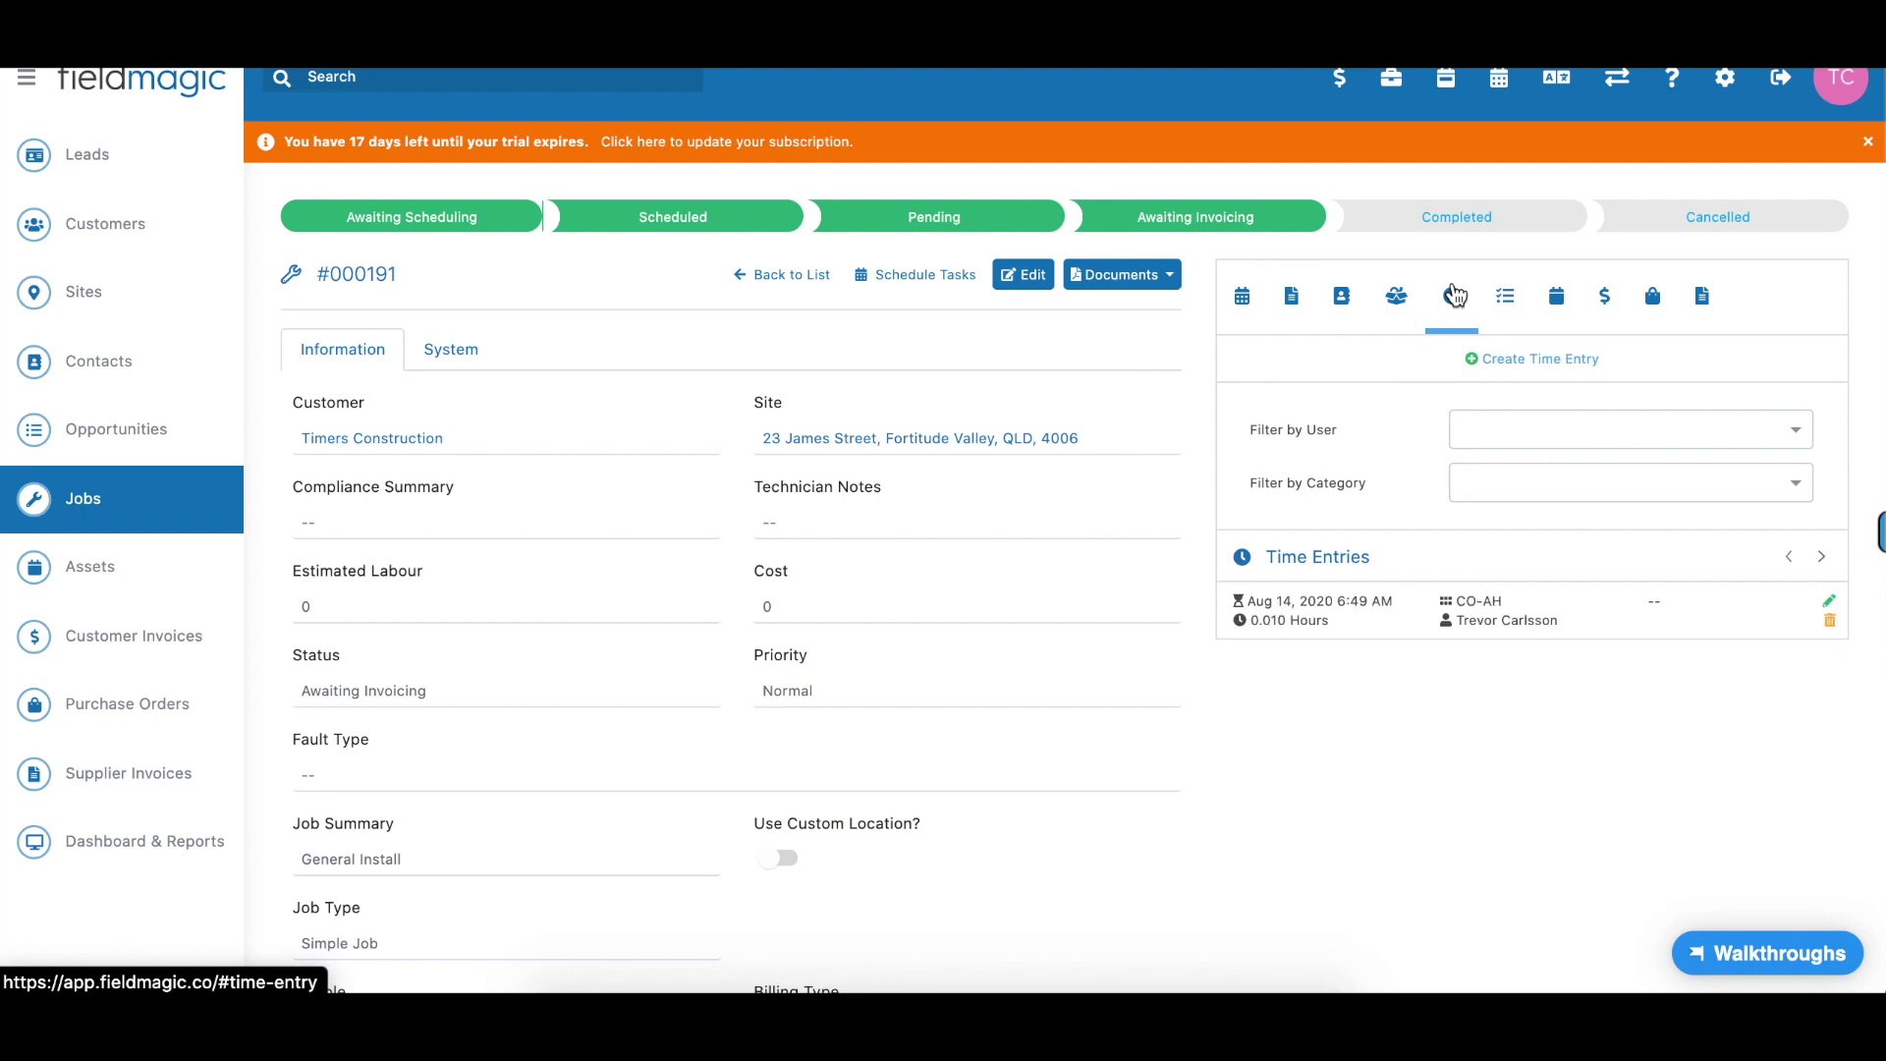
{"action": "left_click", "coordinate": [1169, 280]}
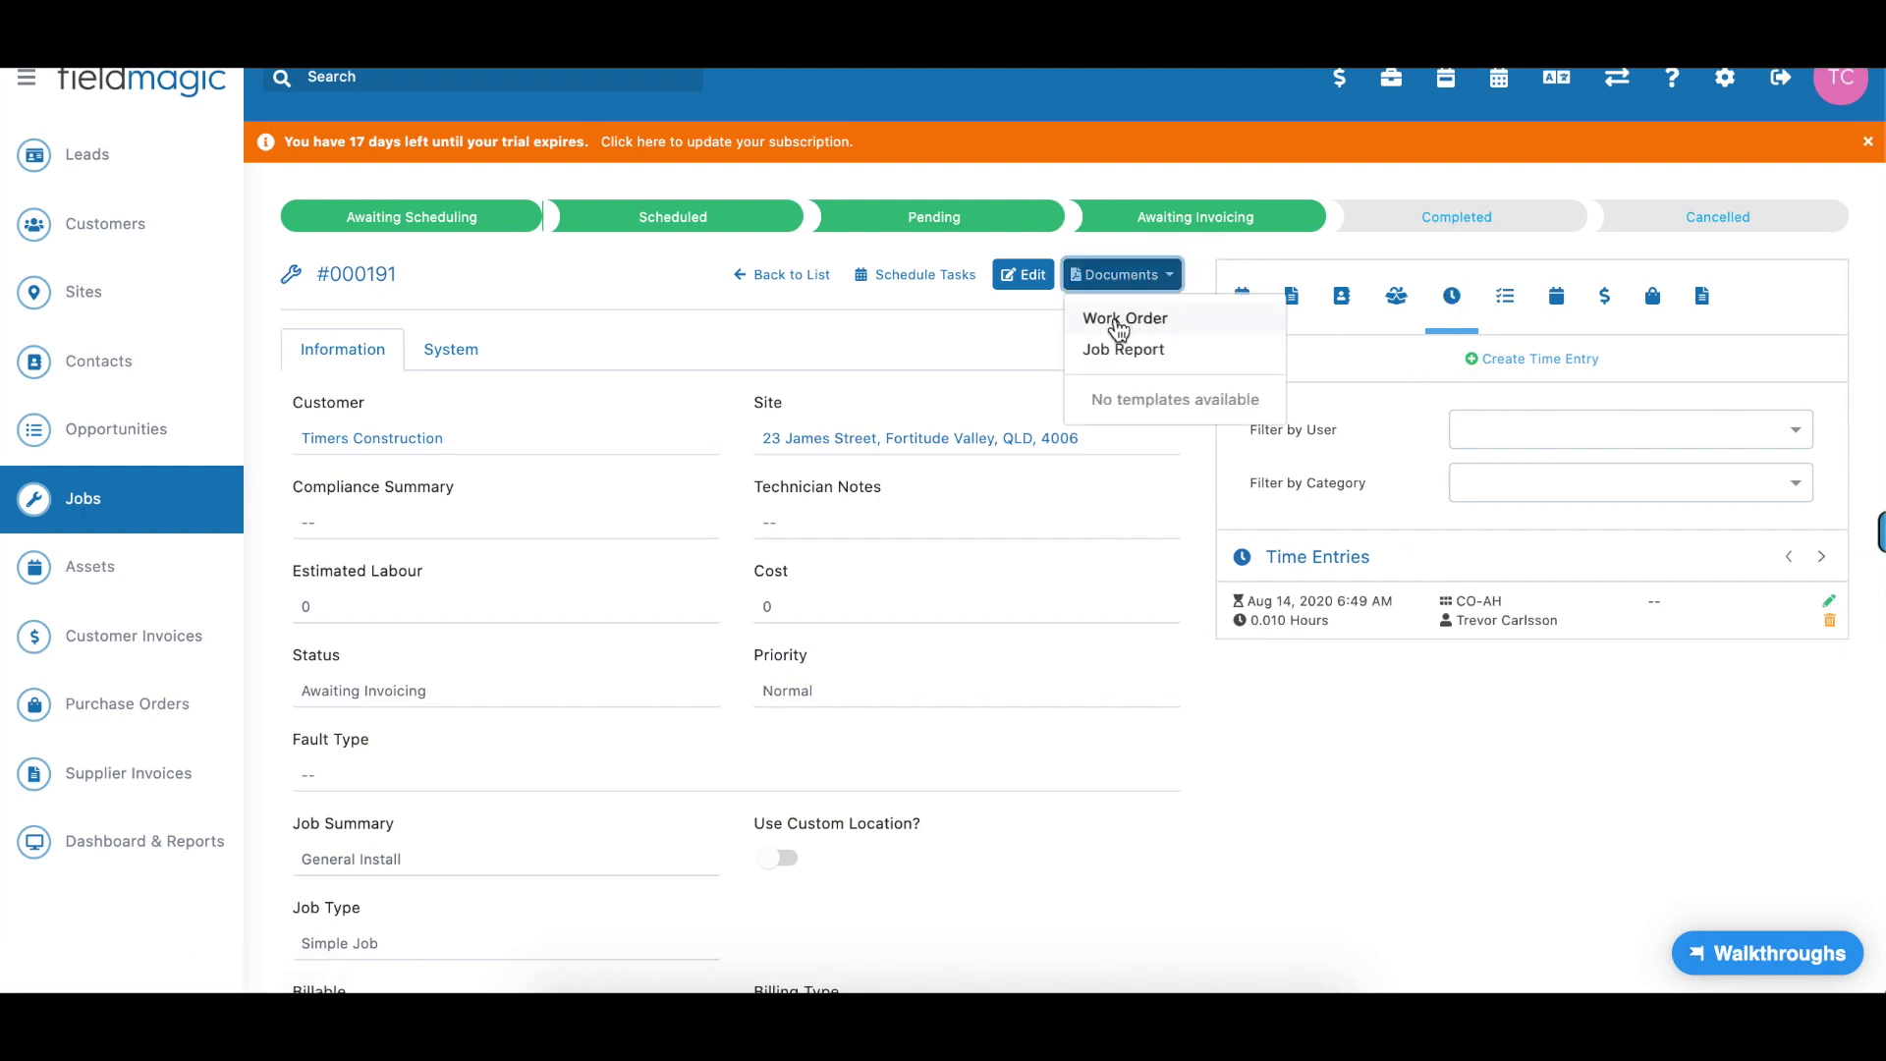
{"action": "left_click", "coordinate": [1125, 351]}
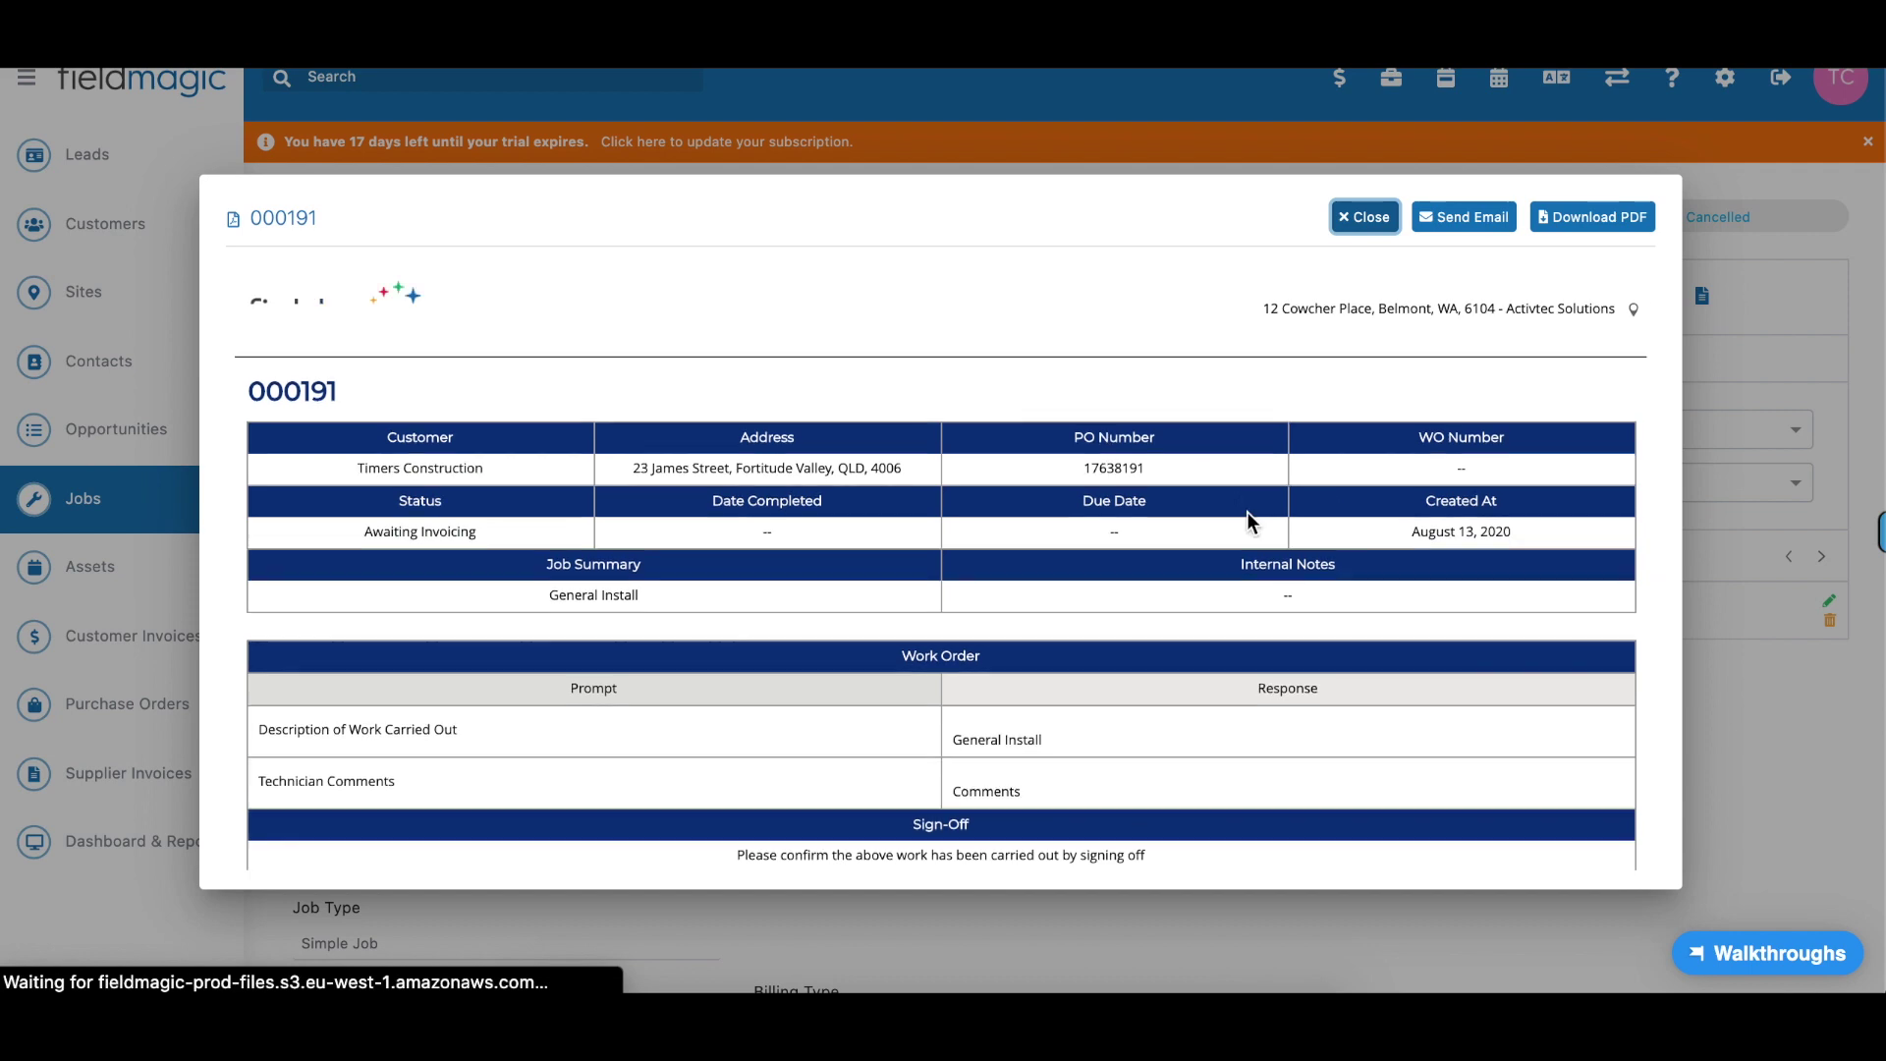
{"action": "scroll", "coordinate": [1359, 586], "scroll_direction": "down", "scroll_amount": 3}
{"action": "scroll", "coordinate": [1360, 590], "scroll_direction": "down", "scroll_amount": 5}
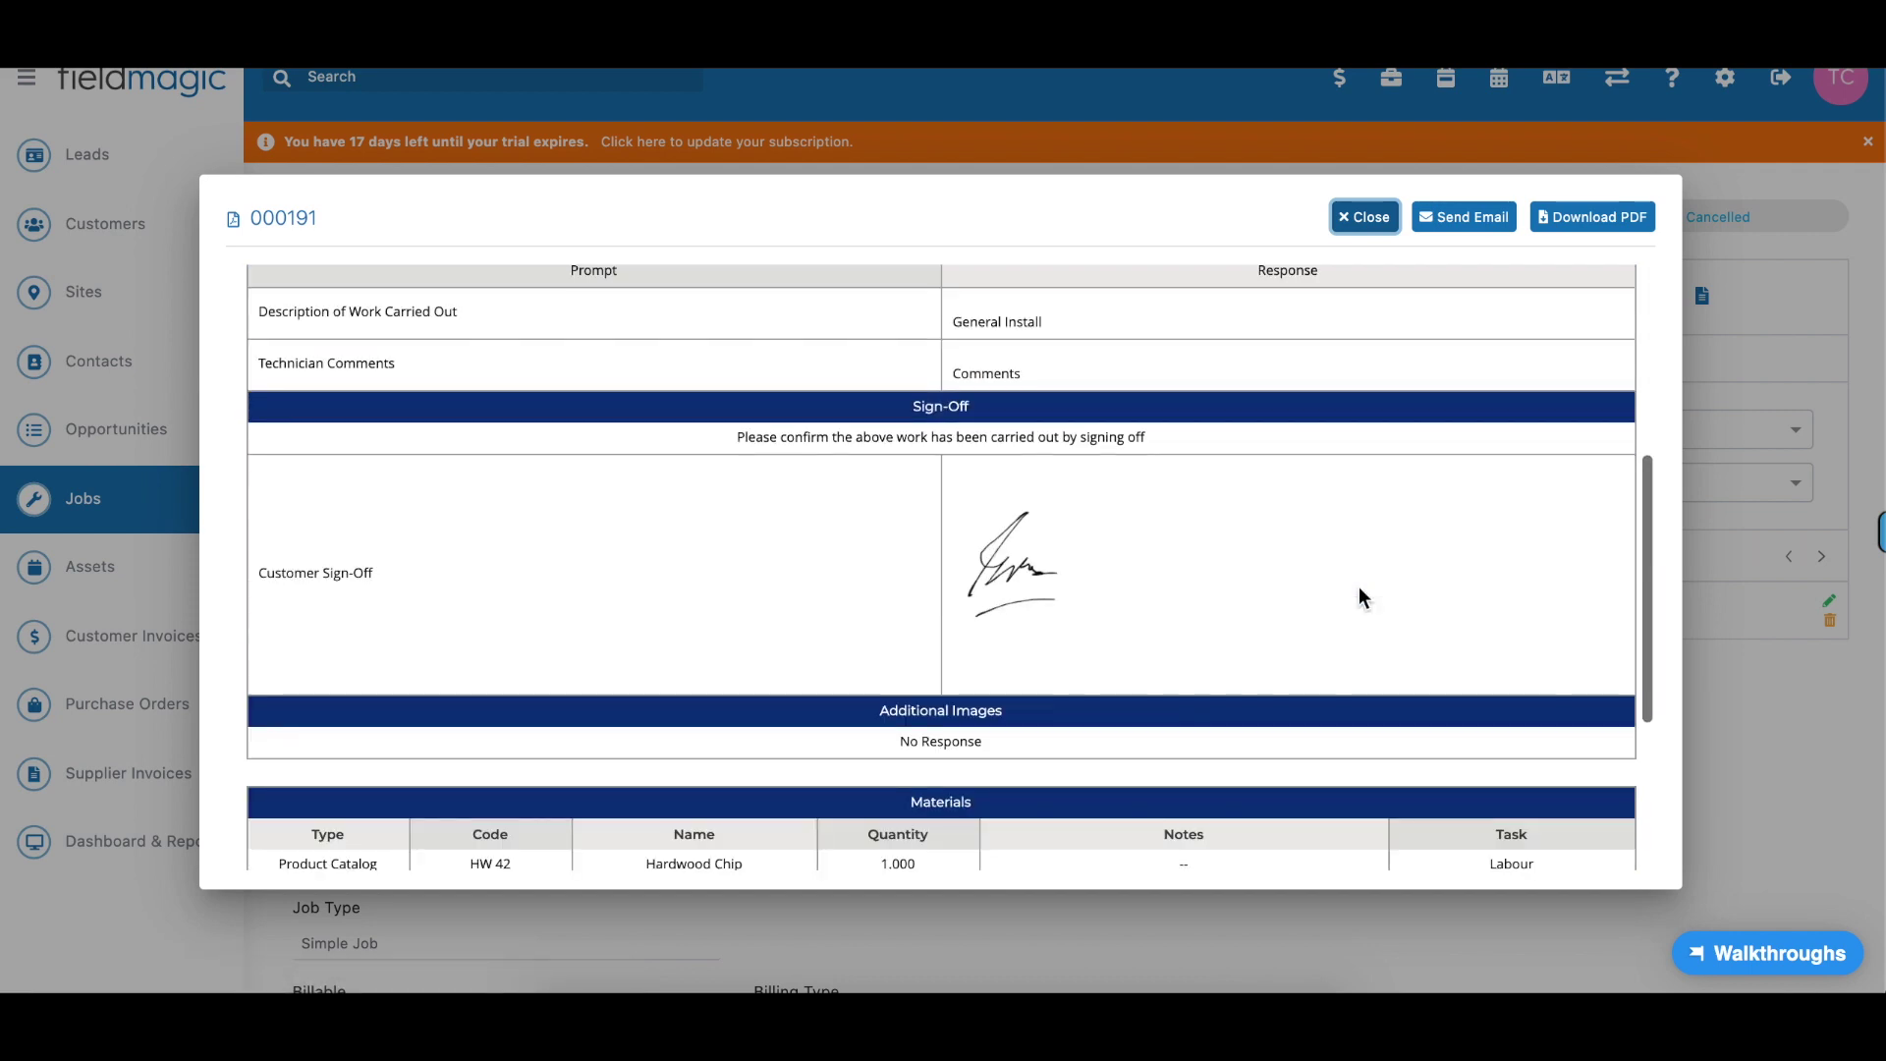
{"action": "scroll", "coordinate": [1225, 526], "scroll_direction": "up", "scroll_amount": 1}
{"action": "scroll", "coordinate": [1225, 527], "scroll_direction": "down", "scroll_amount": 3}
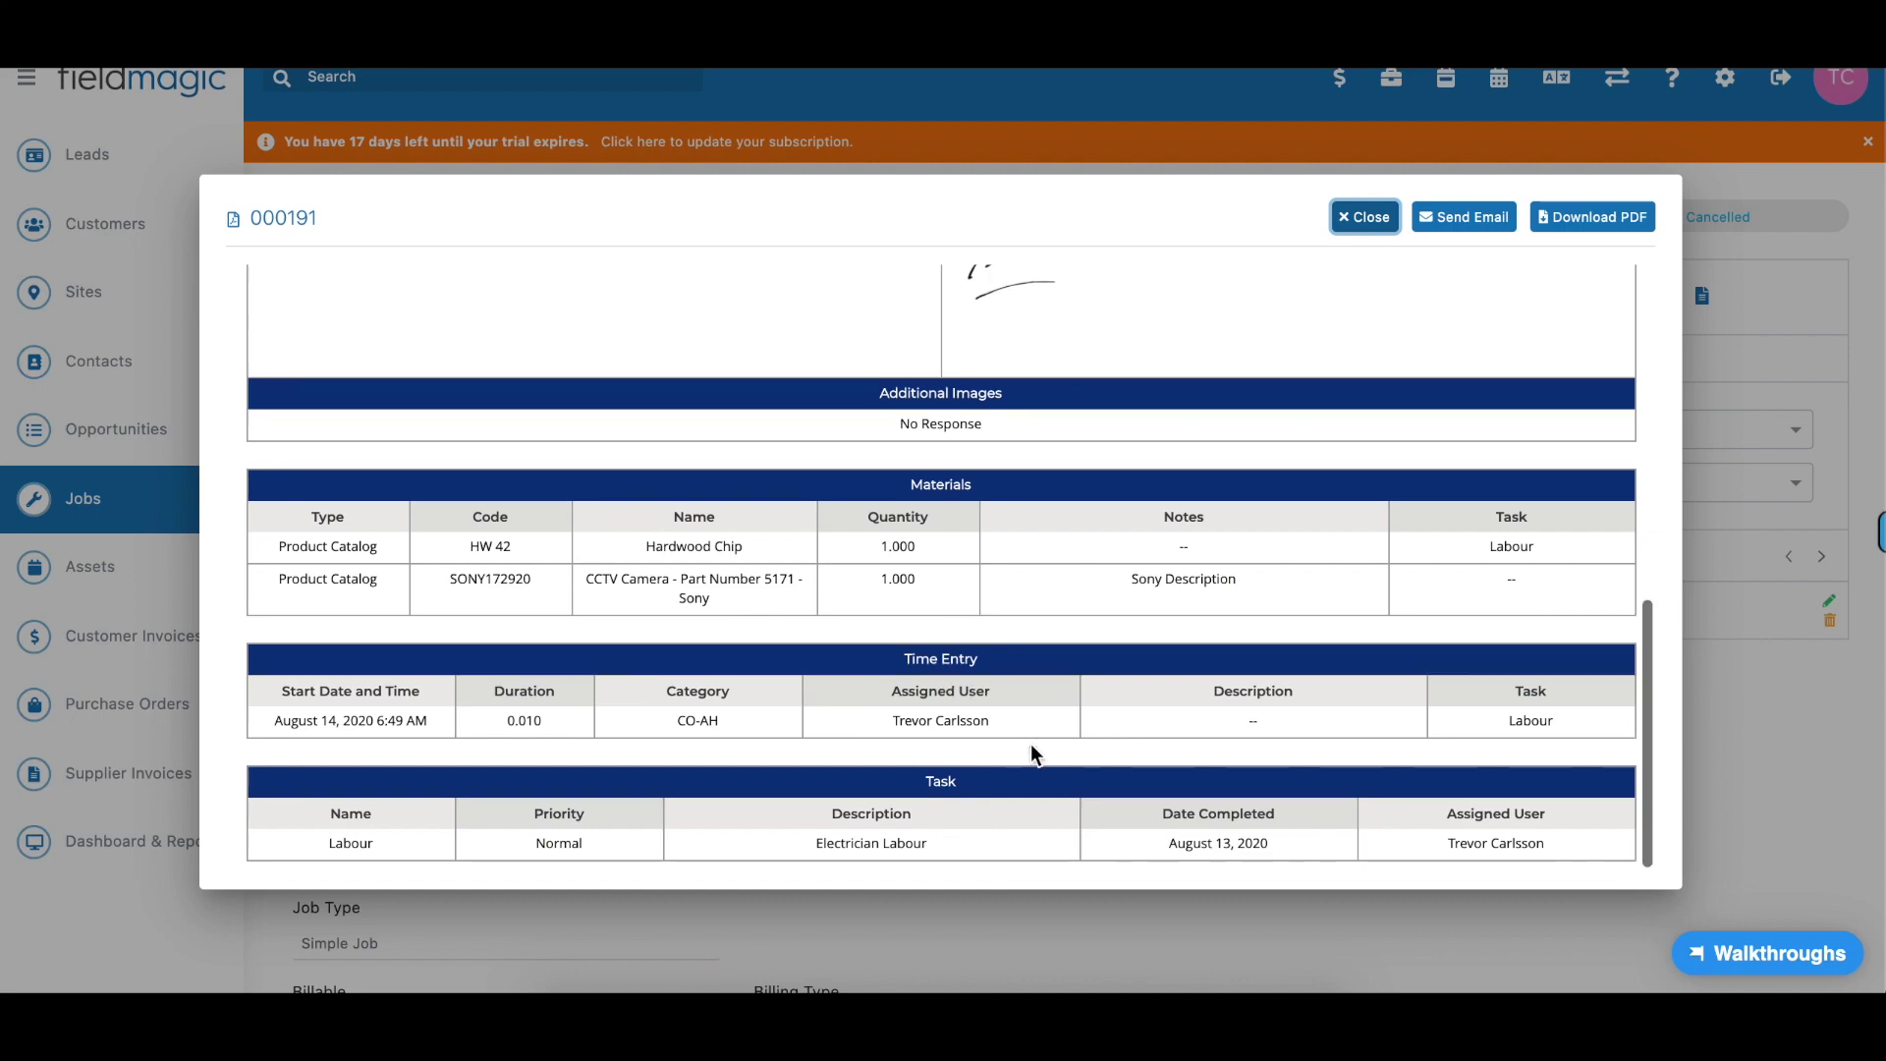
- Close the job report and start a customer invoice for the General Install job with the customer's contact selected
{"action": "scroll", "coordinate": [1030, 745], "scroll_direction": "up", "scroll_amount": 10}
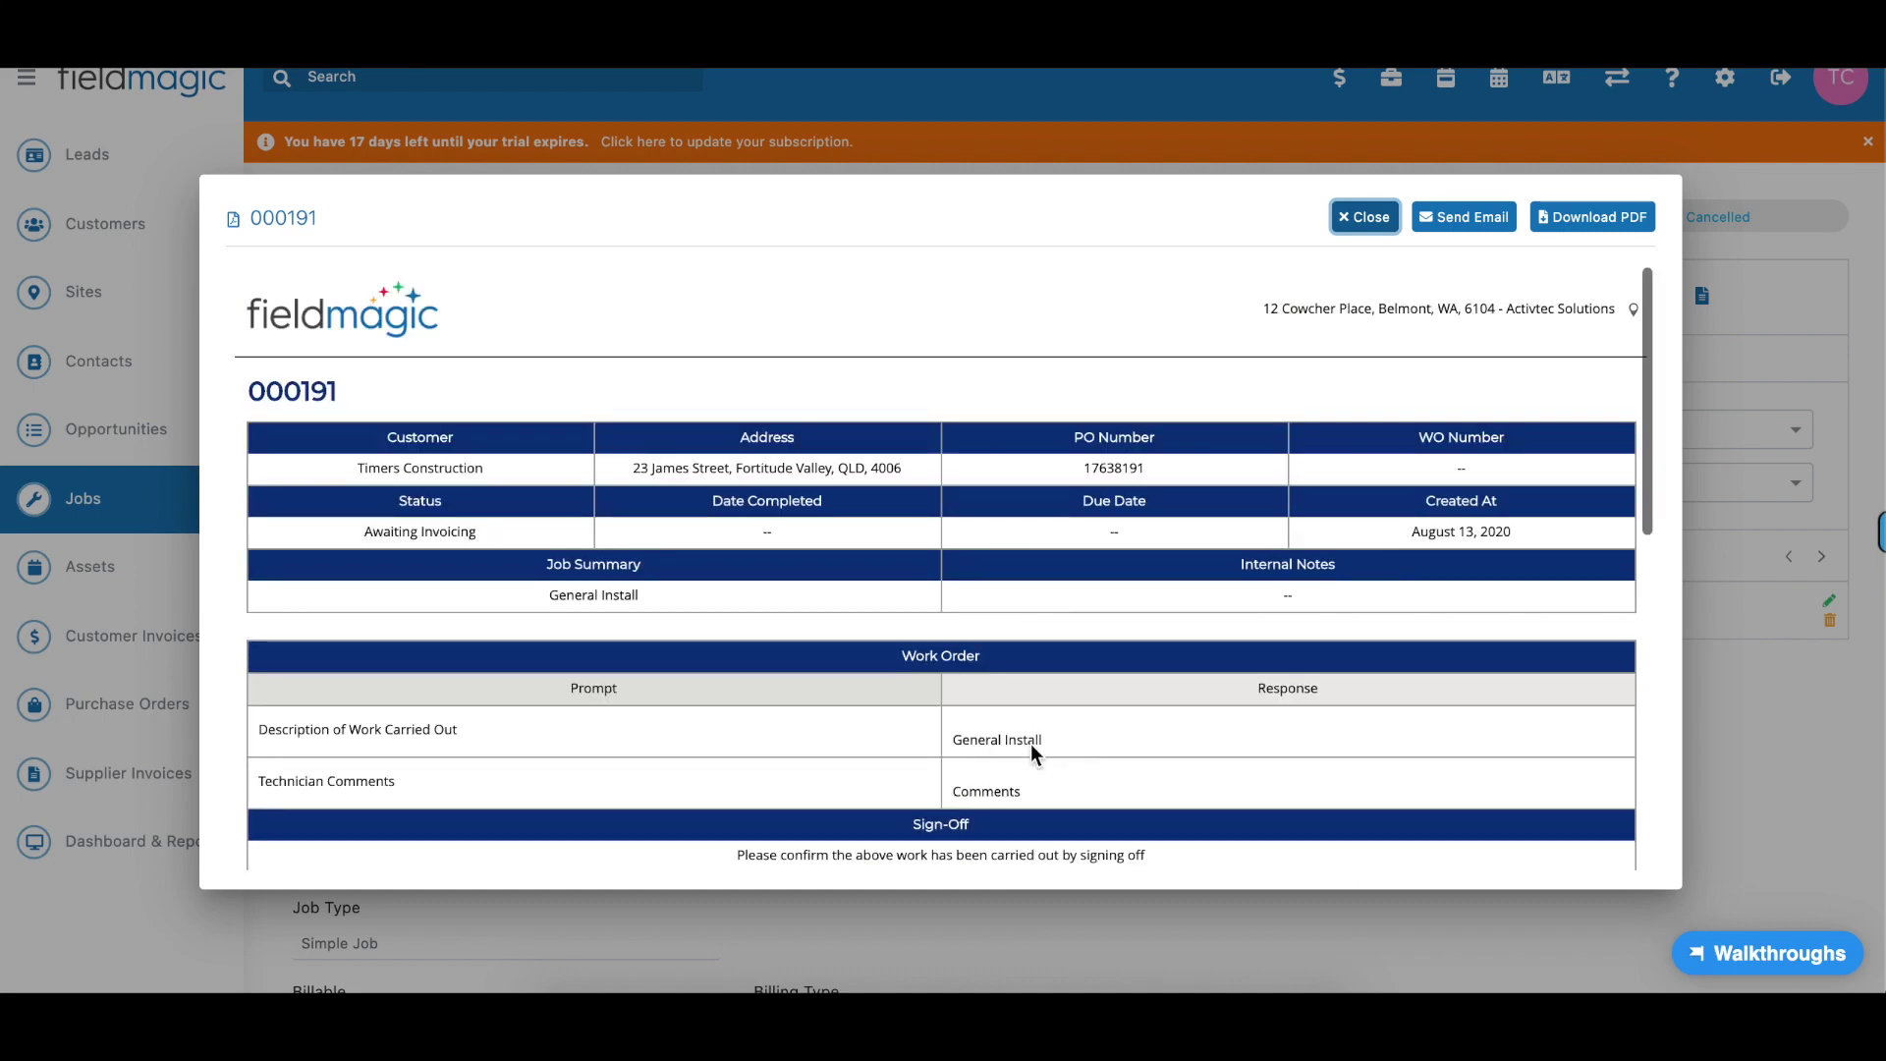
{"action": "left_click", "coordinate": [1364, 217]}
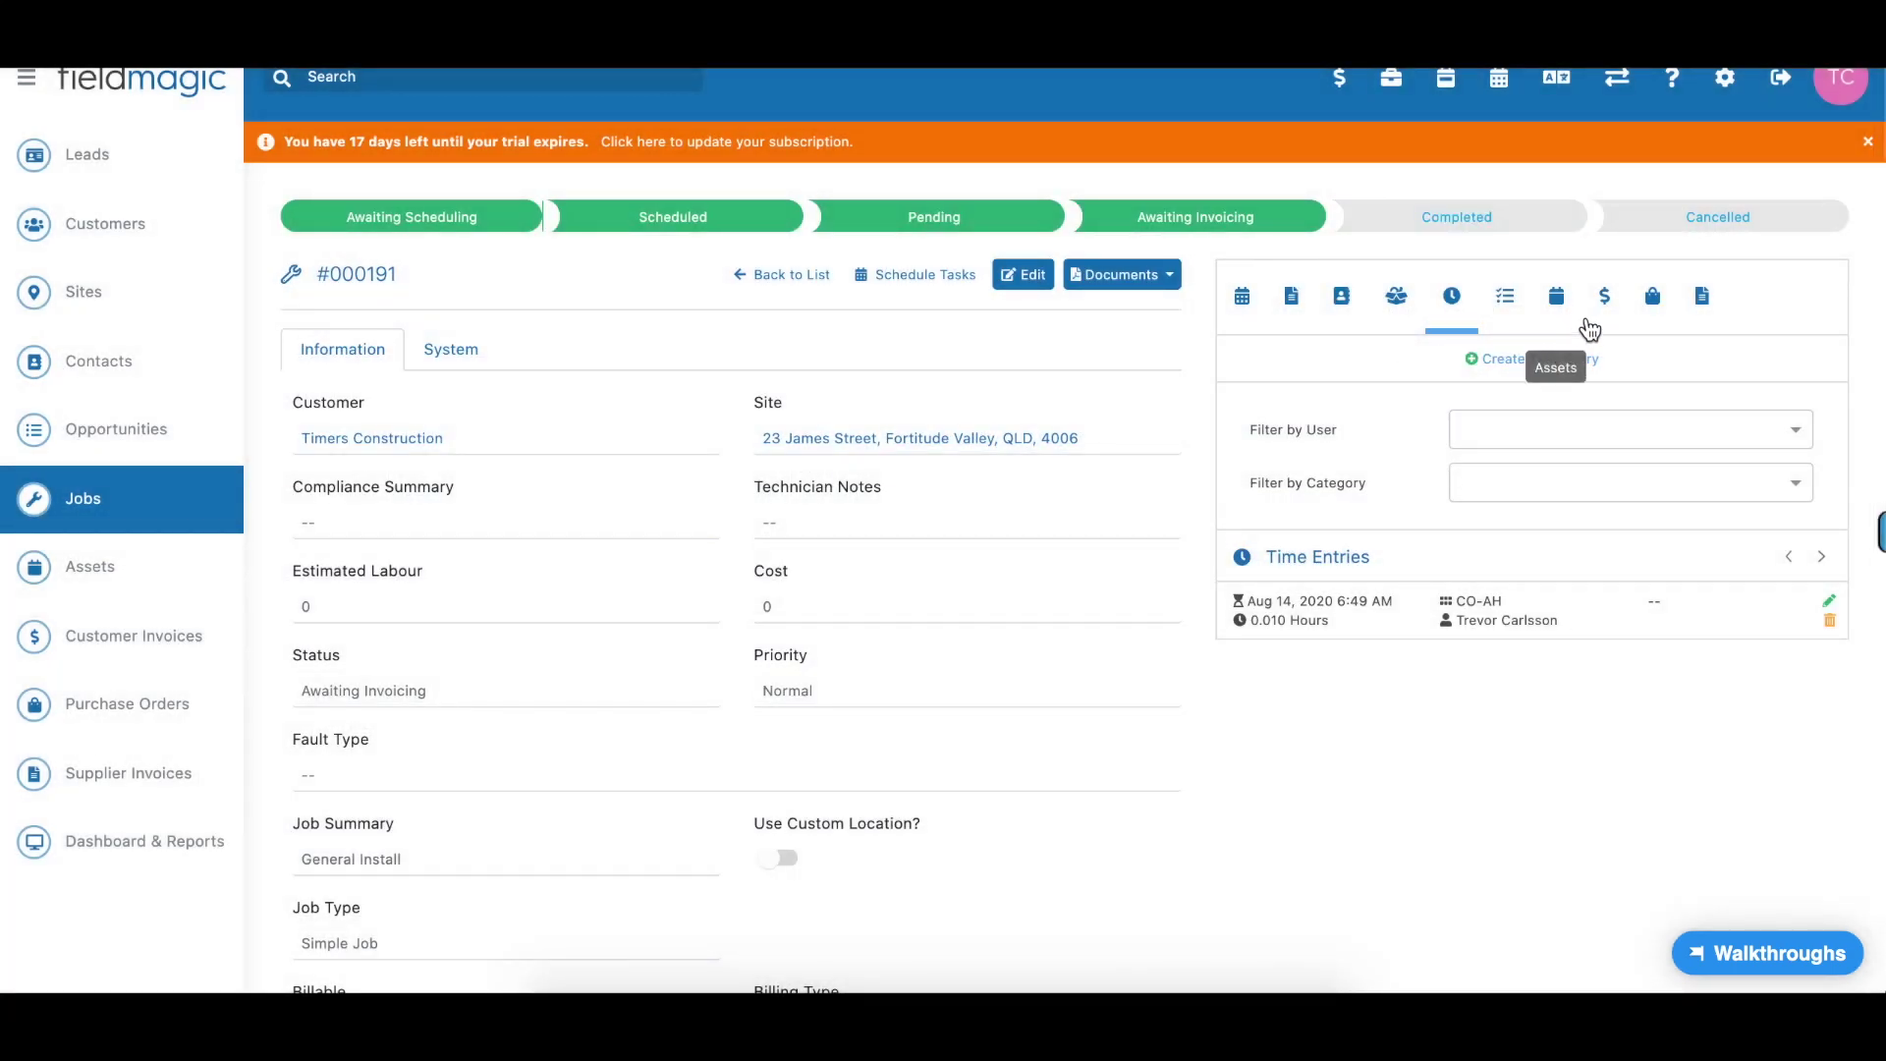
{"action": "left_click", "coordinate": [1603, 299]}
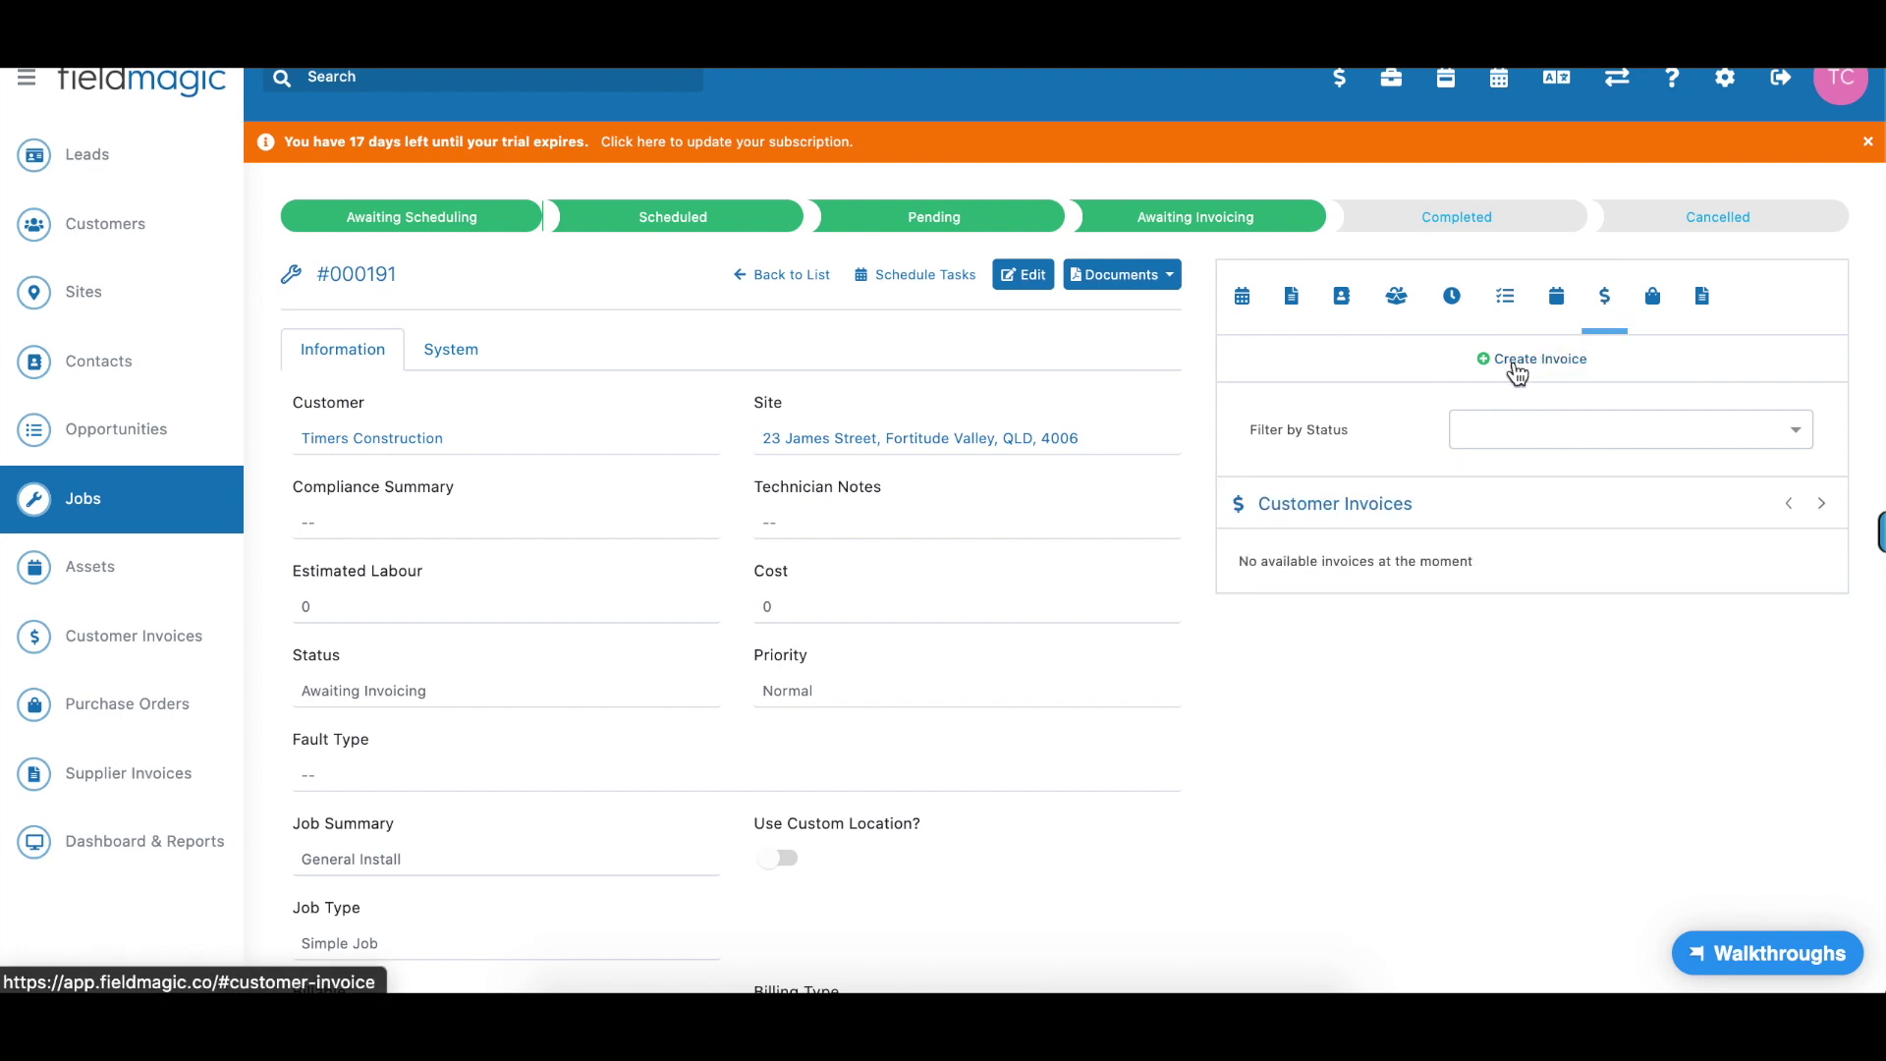
{"action": "left_click", "coordinate": [1550, 362]}
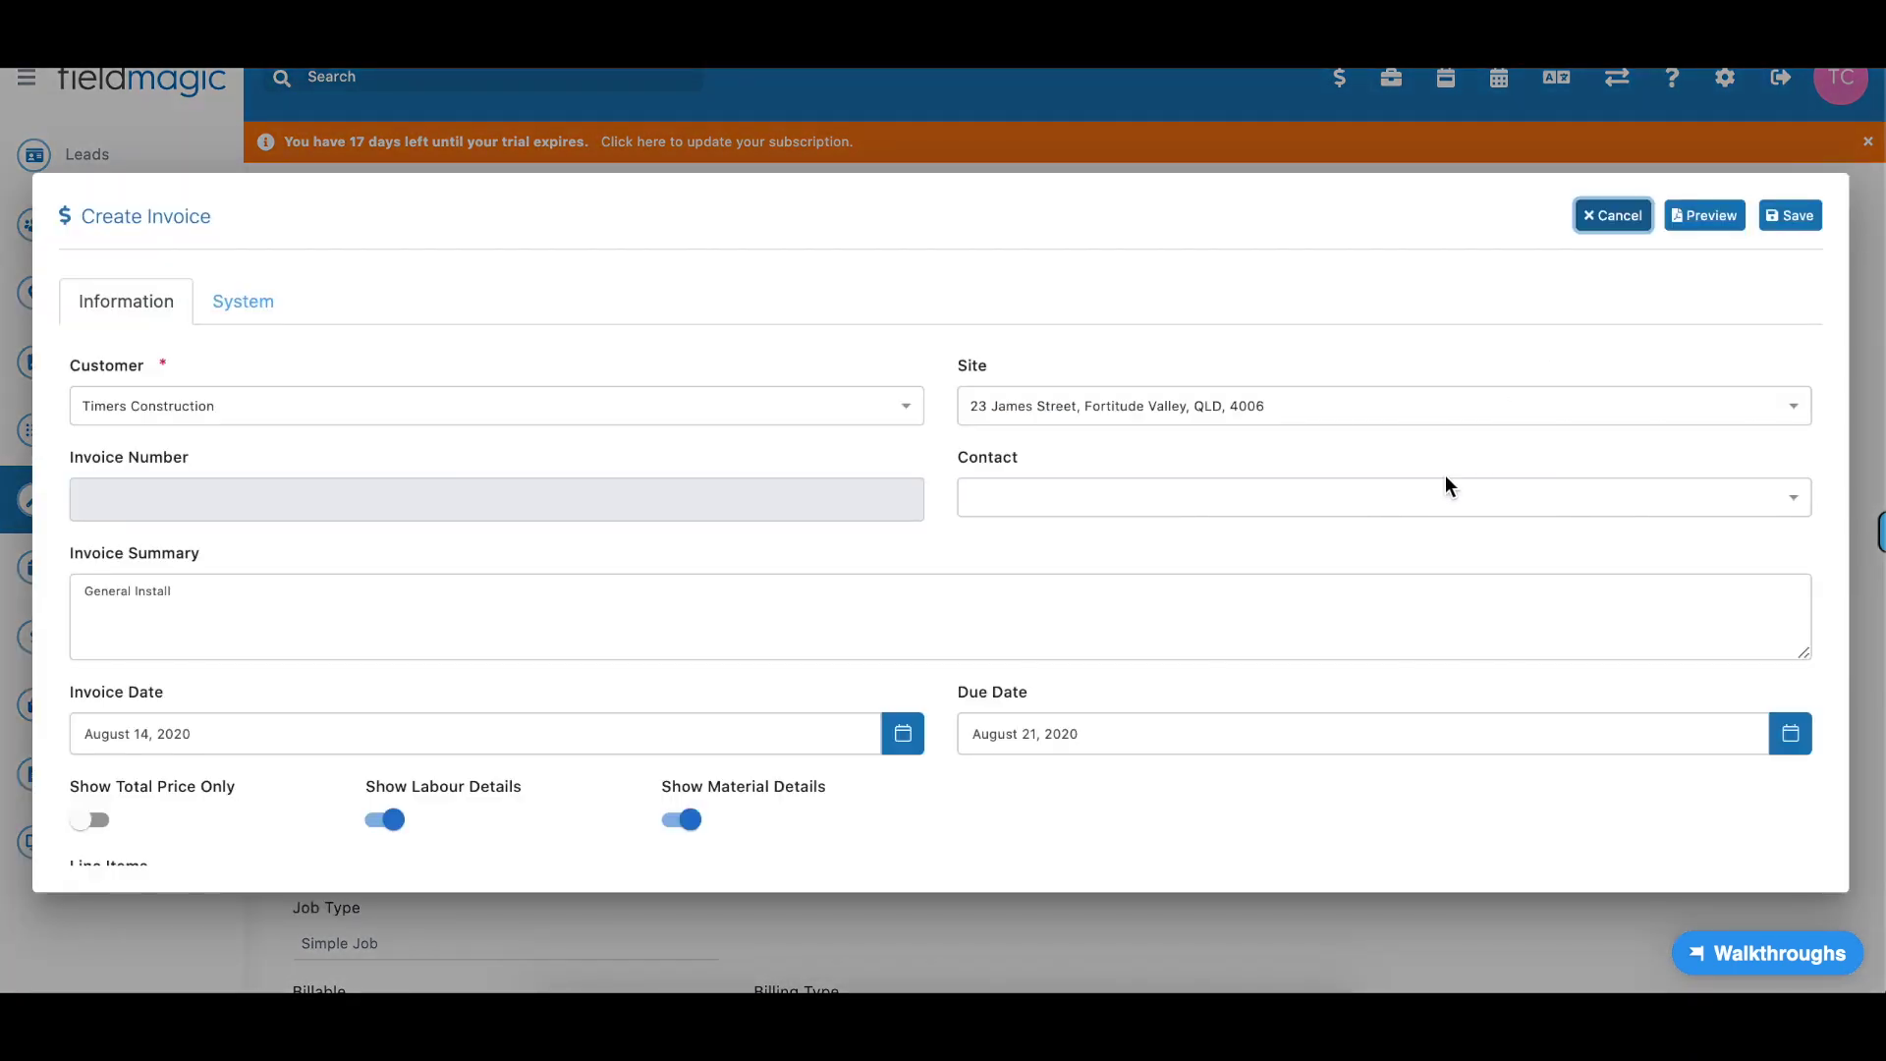
{"action": "left_click", "coordinate": [1444, 486]}
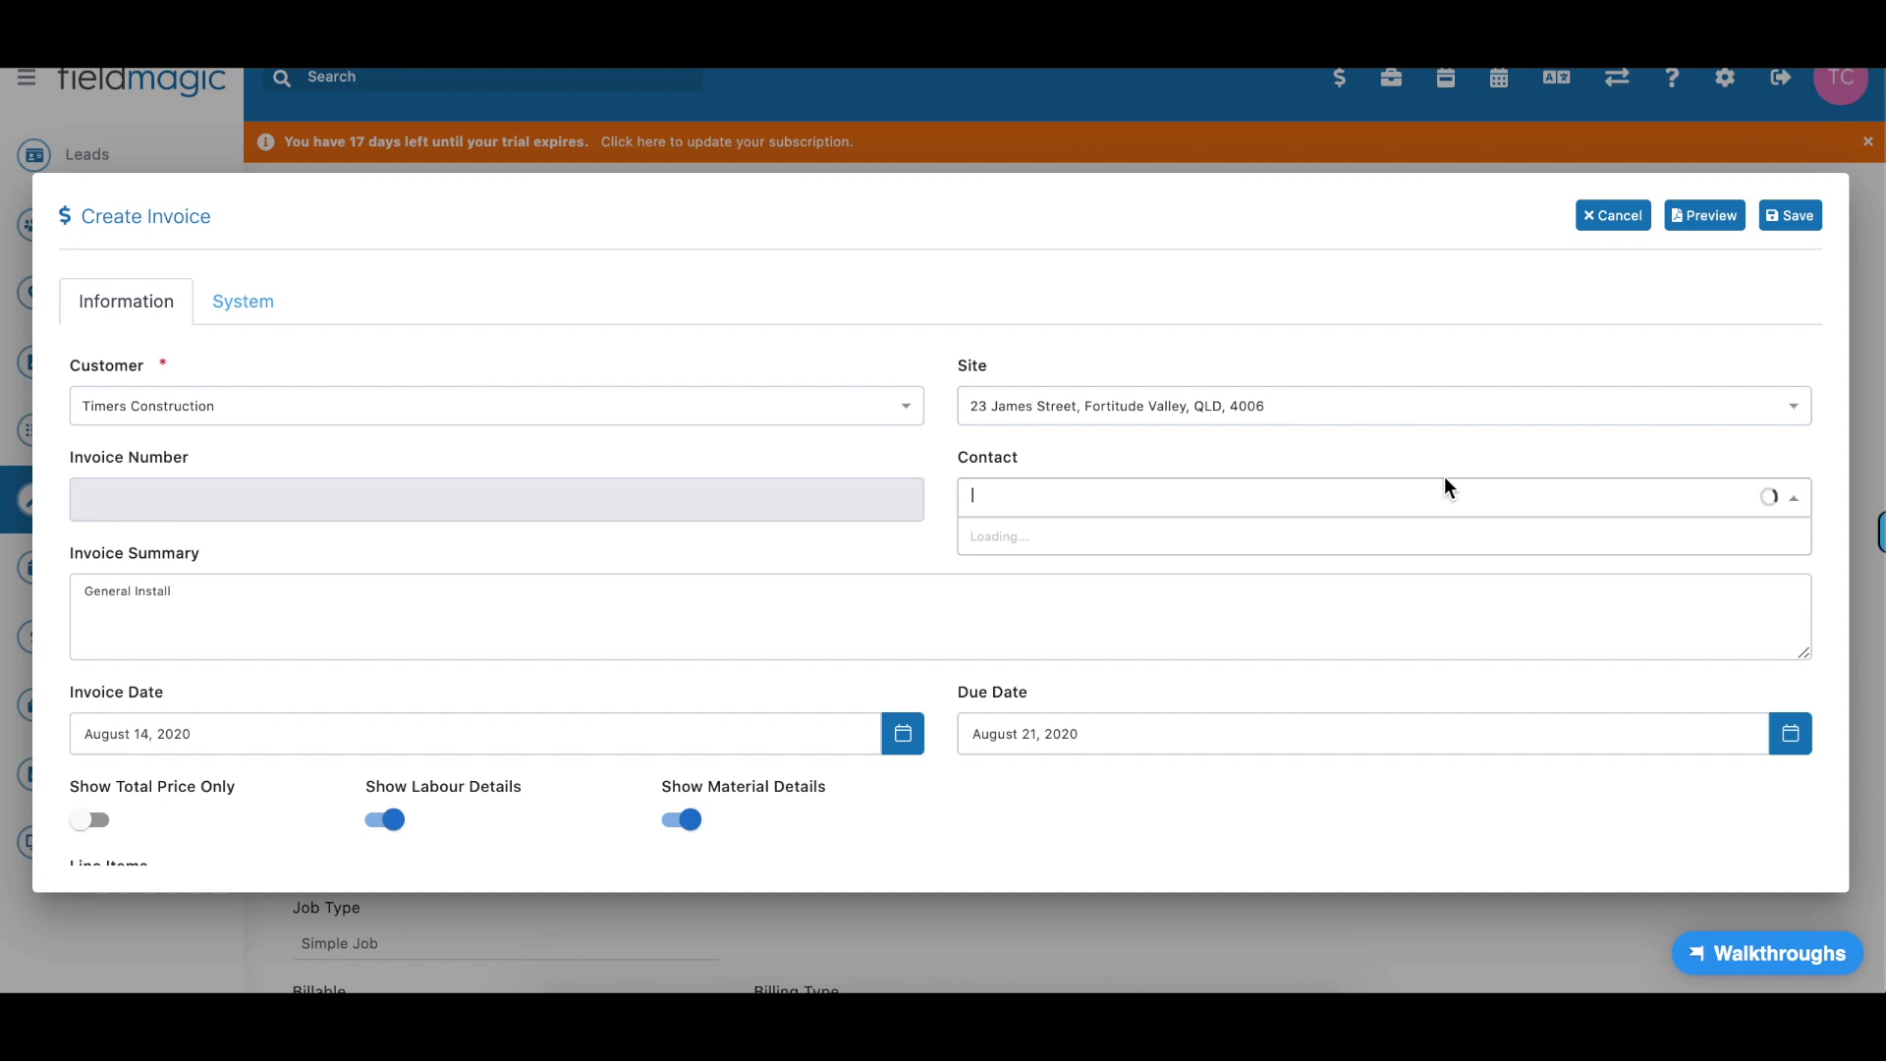
{"action": "left_click", "coordinate": [1105, 579]}
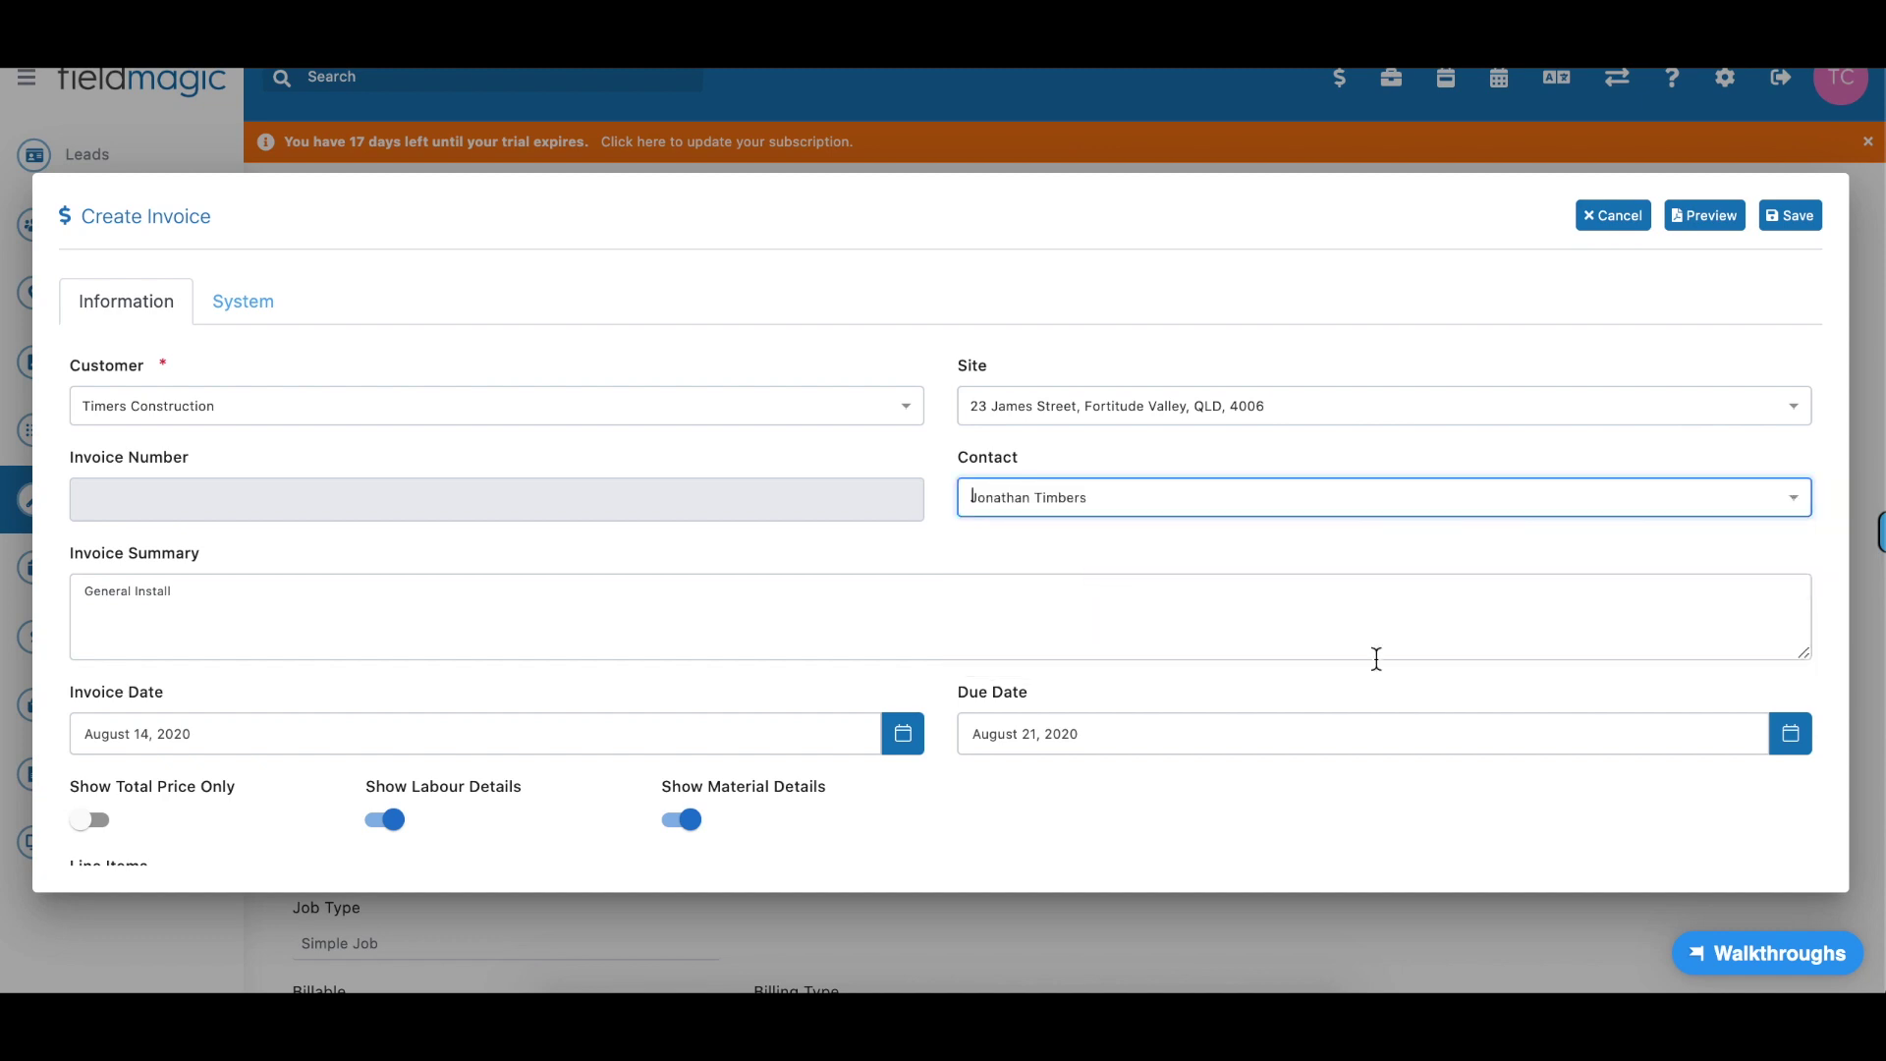
- Review the invoice's time entries, materials and totals, save the invoice, and agree to mark the job as complete
{"action": "scroll", "coordinate": [1376, 658], "scroll_direction": "down", "scroll_amount": 6}
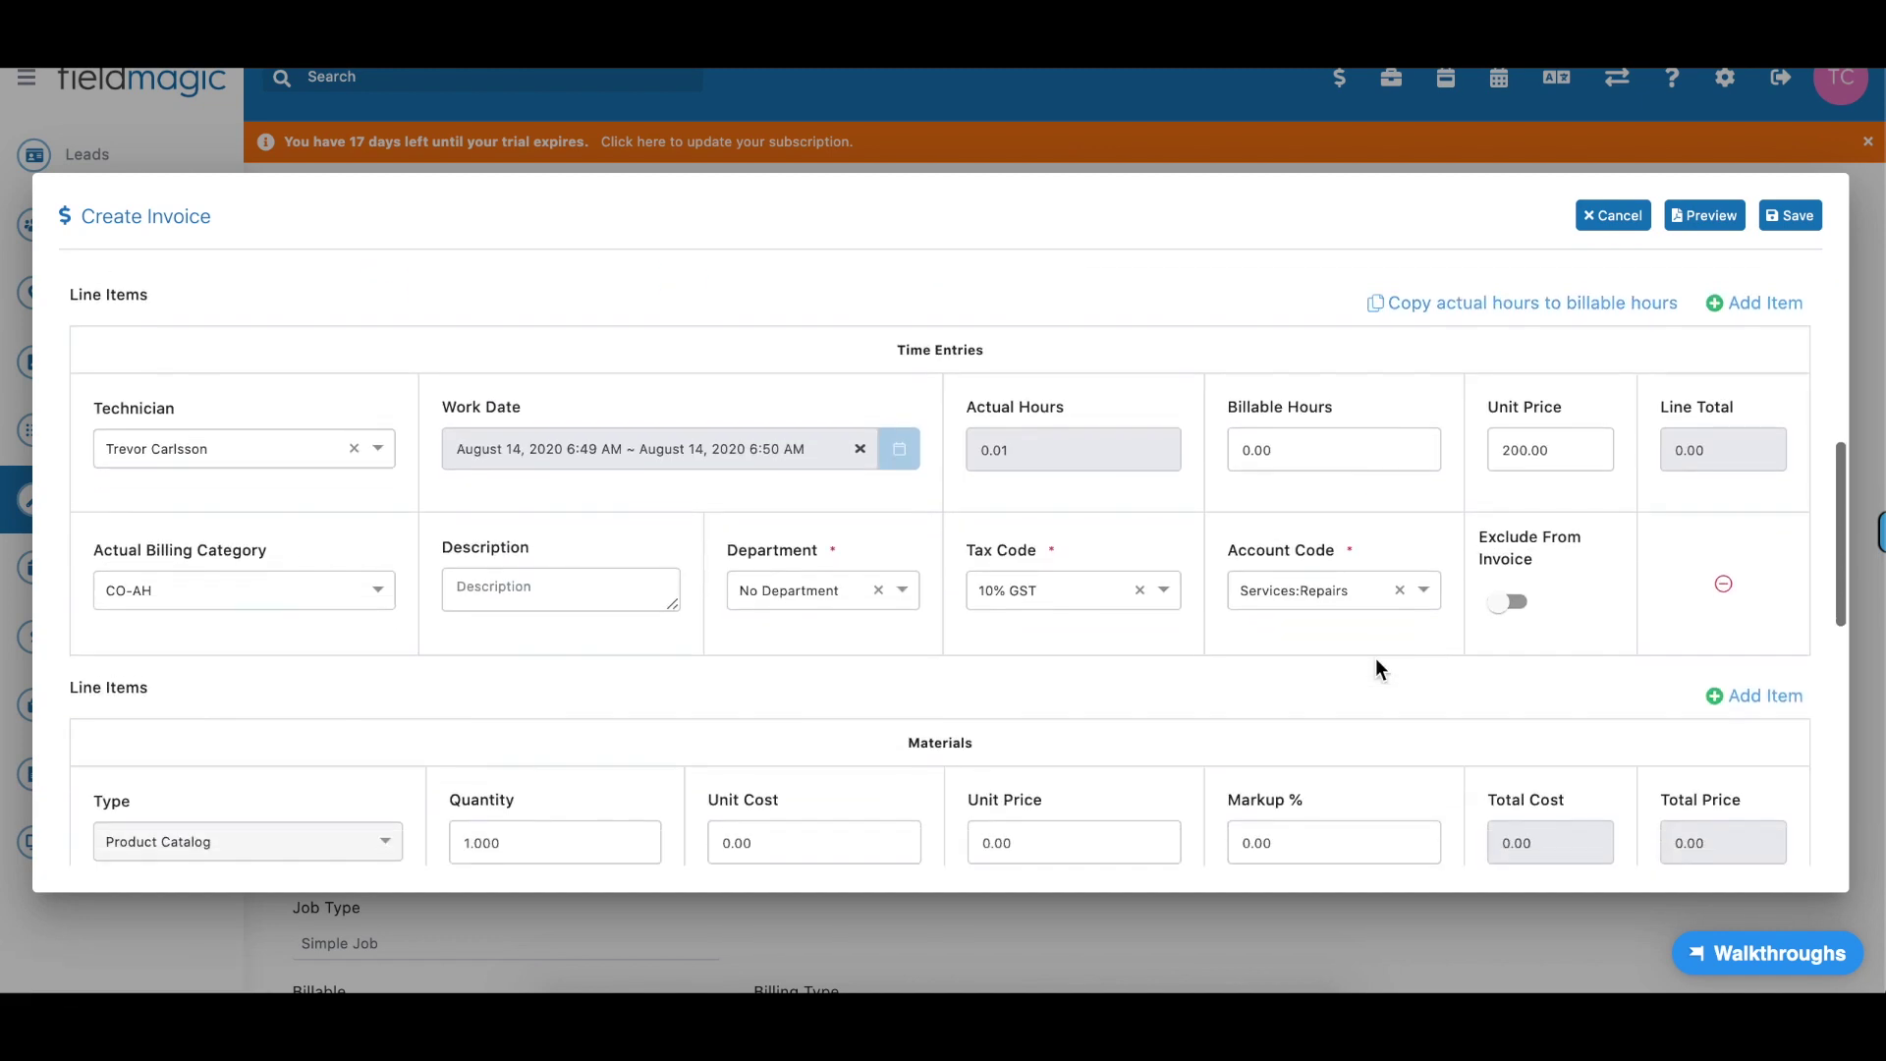
{"action": "scroll", "coordinate": [1374, 668], "scroll_direction": "down", "scroll_amount": 2}
{"action": "scroll", "coordinate": [1376, 658], "scroll_direction": "up", "scroll_amount": 1}
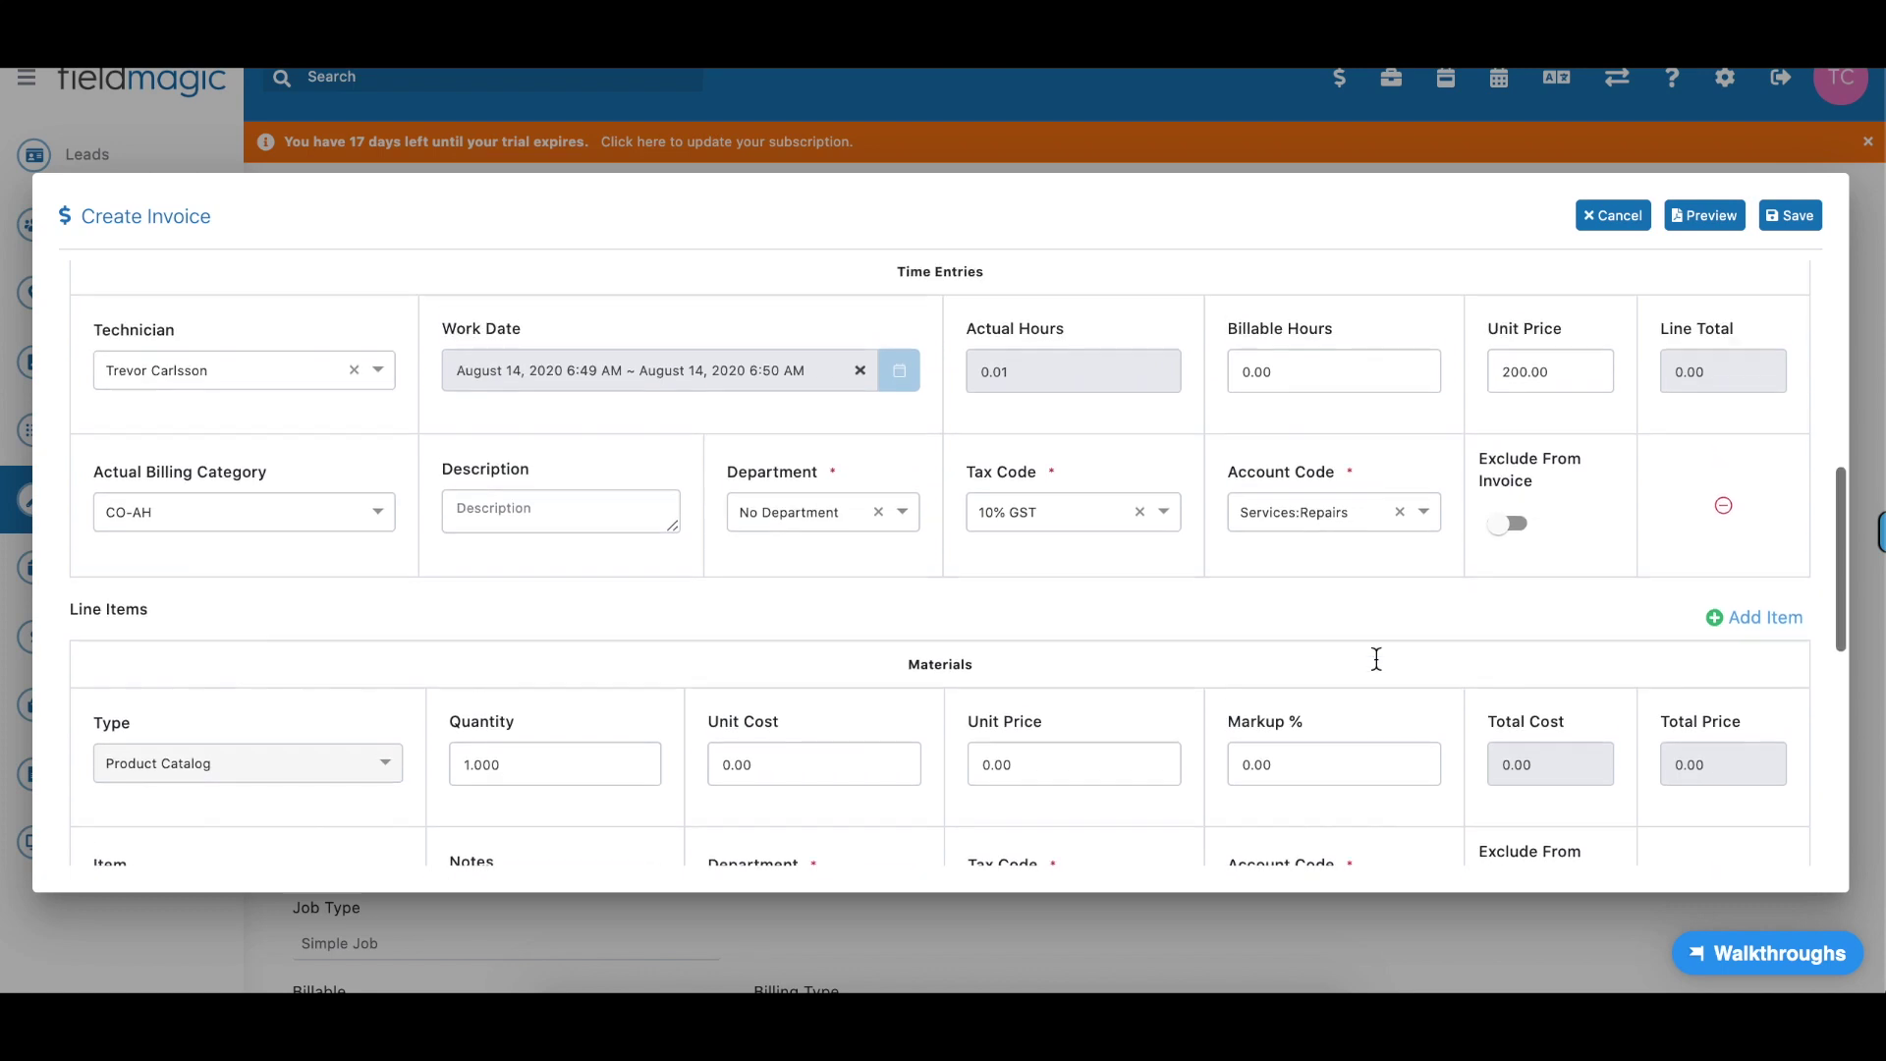
{"action": "scroll", "coordinate": [1376, 658], "scroll_direction": "down", "scroll_amount": 3}
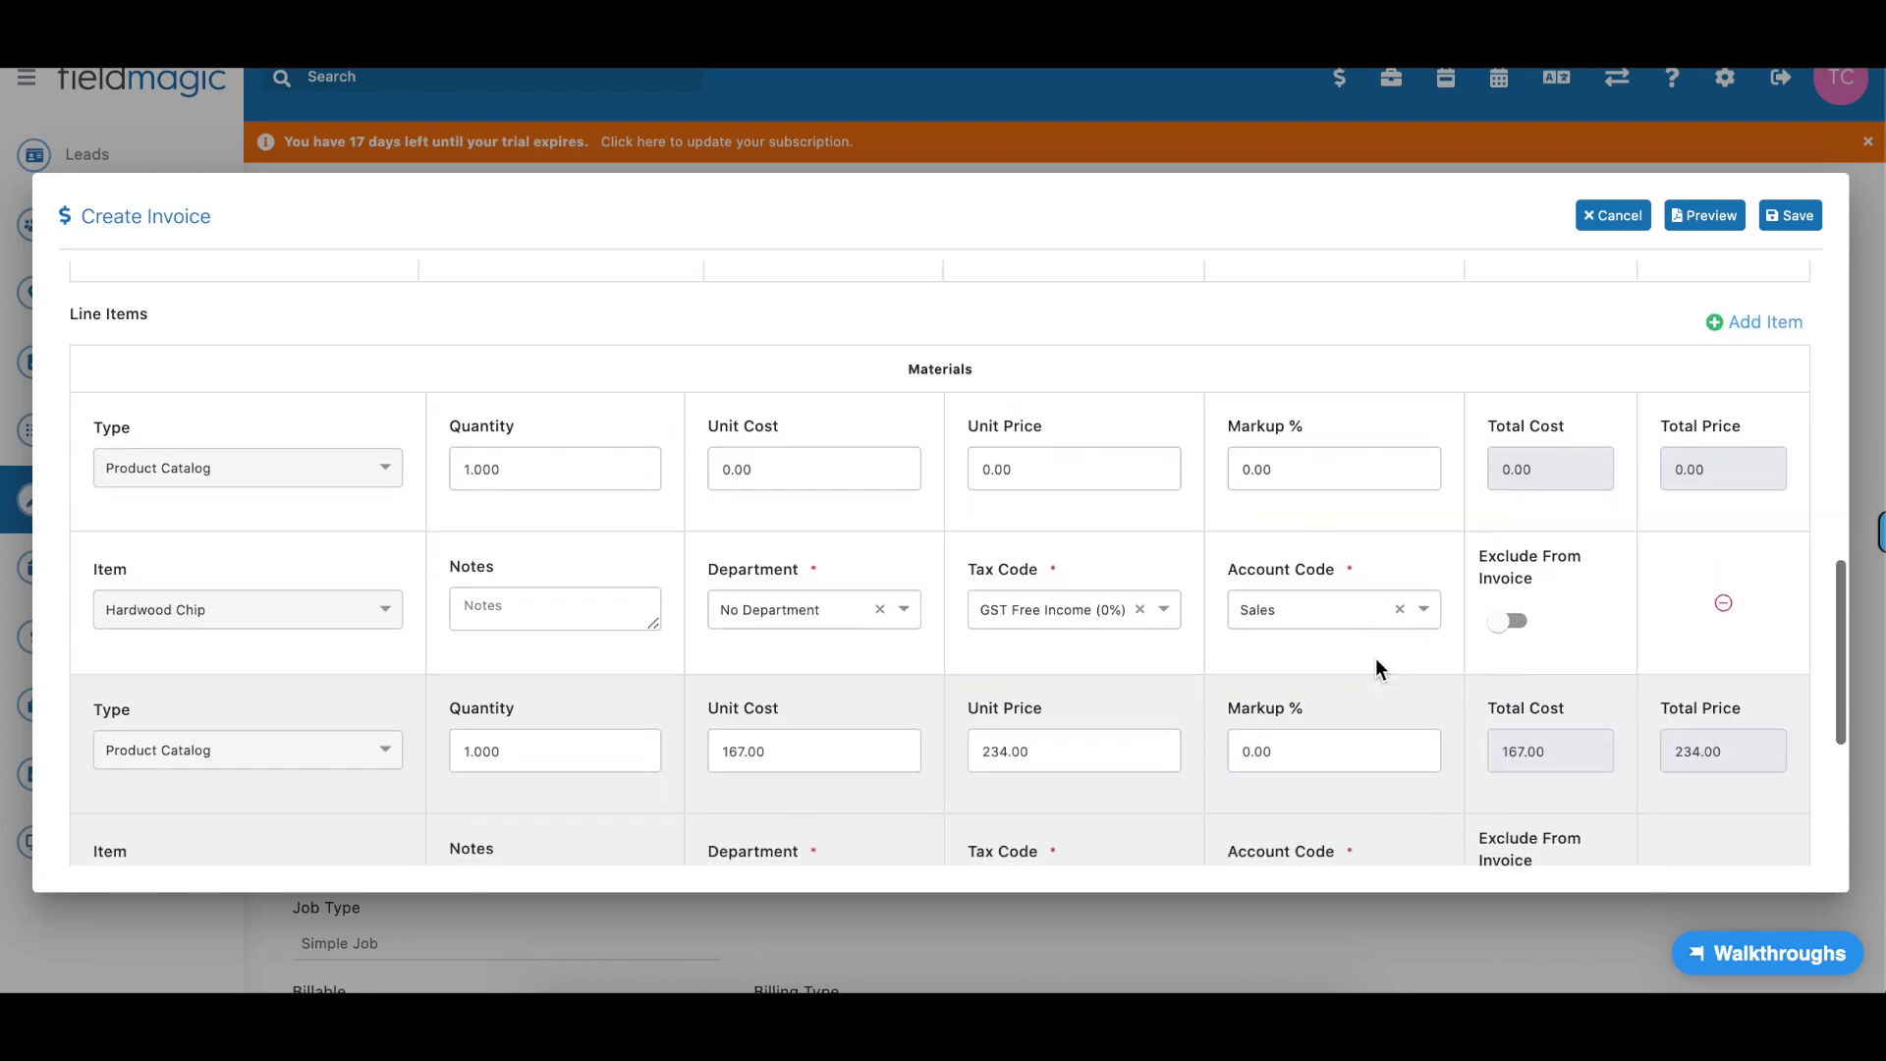
{"action": "scroll", "coordinate": [1375, 668], "scroll_direction": "down", "scroll_amount": 1}
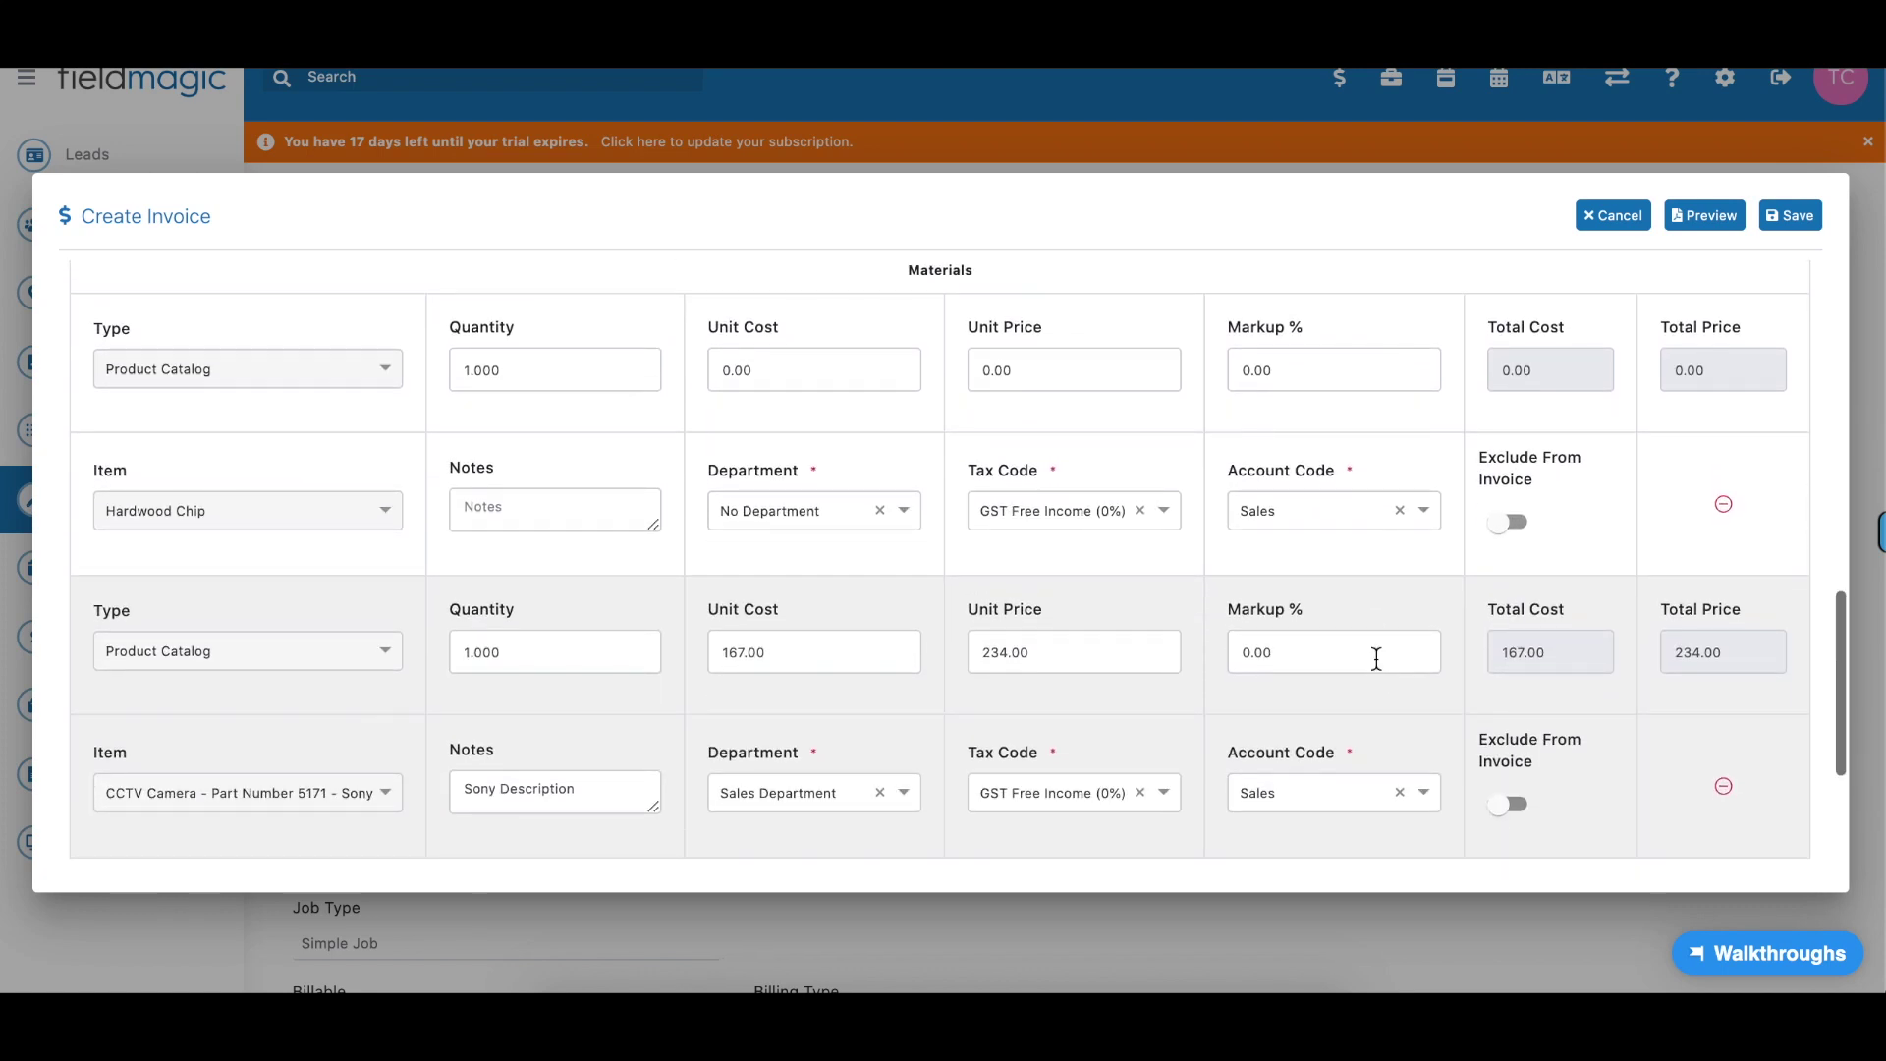
{"action": "scroll", "coordinate": [1376, 658], "scroll_direction": "down", "scroll_amount": 3}
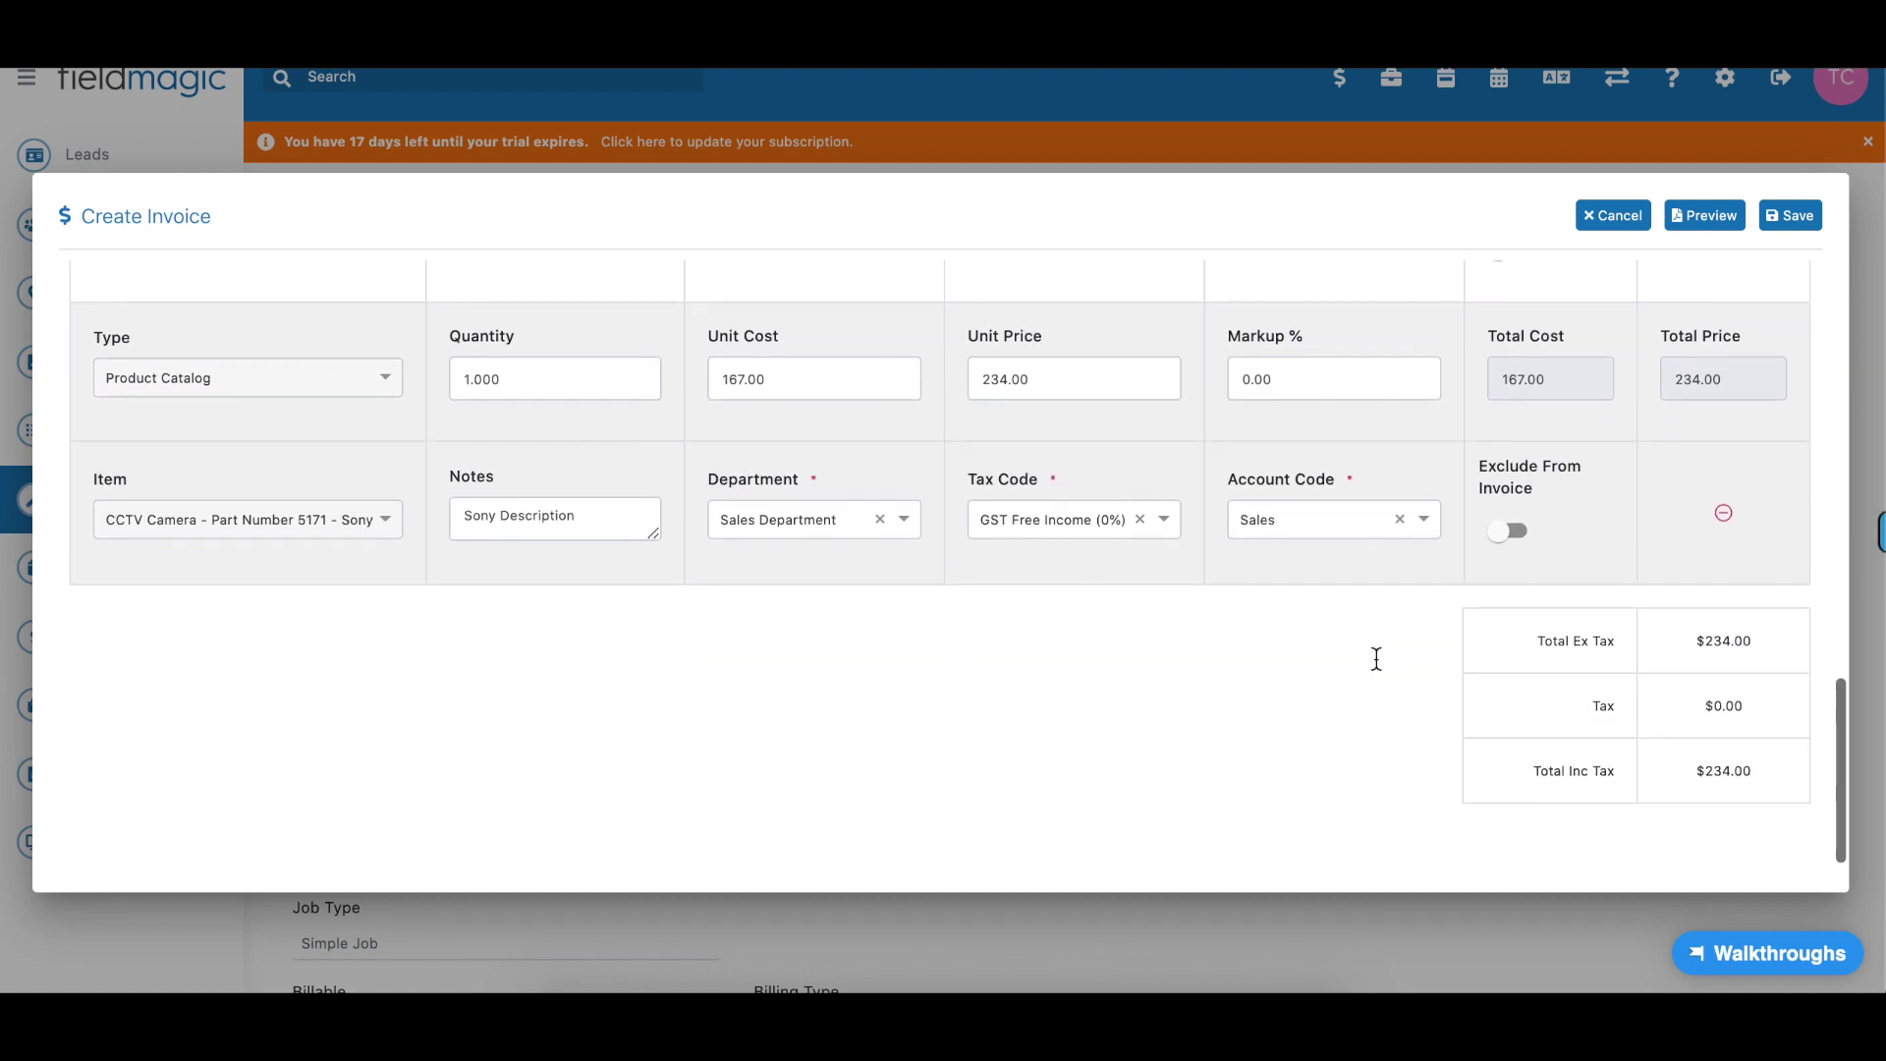
{"action": "scroll", "coordinate": [1375, 658], "scroll_direction": "up", "scroll_amount": 12}
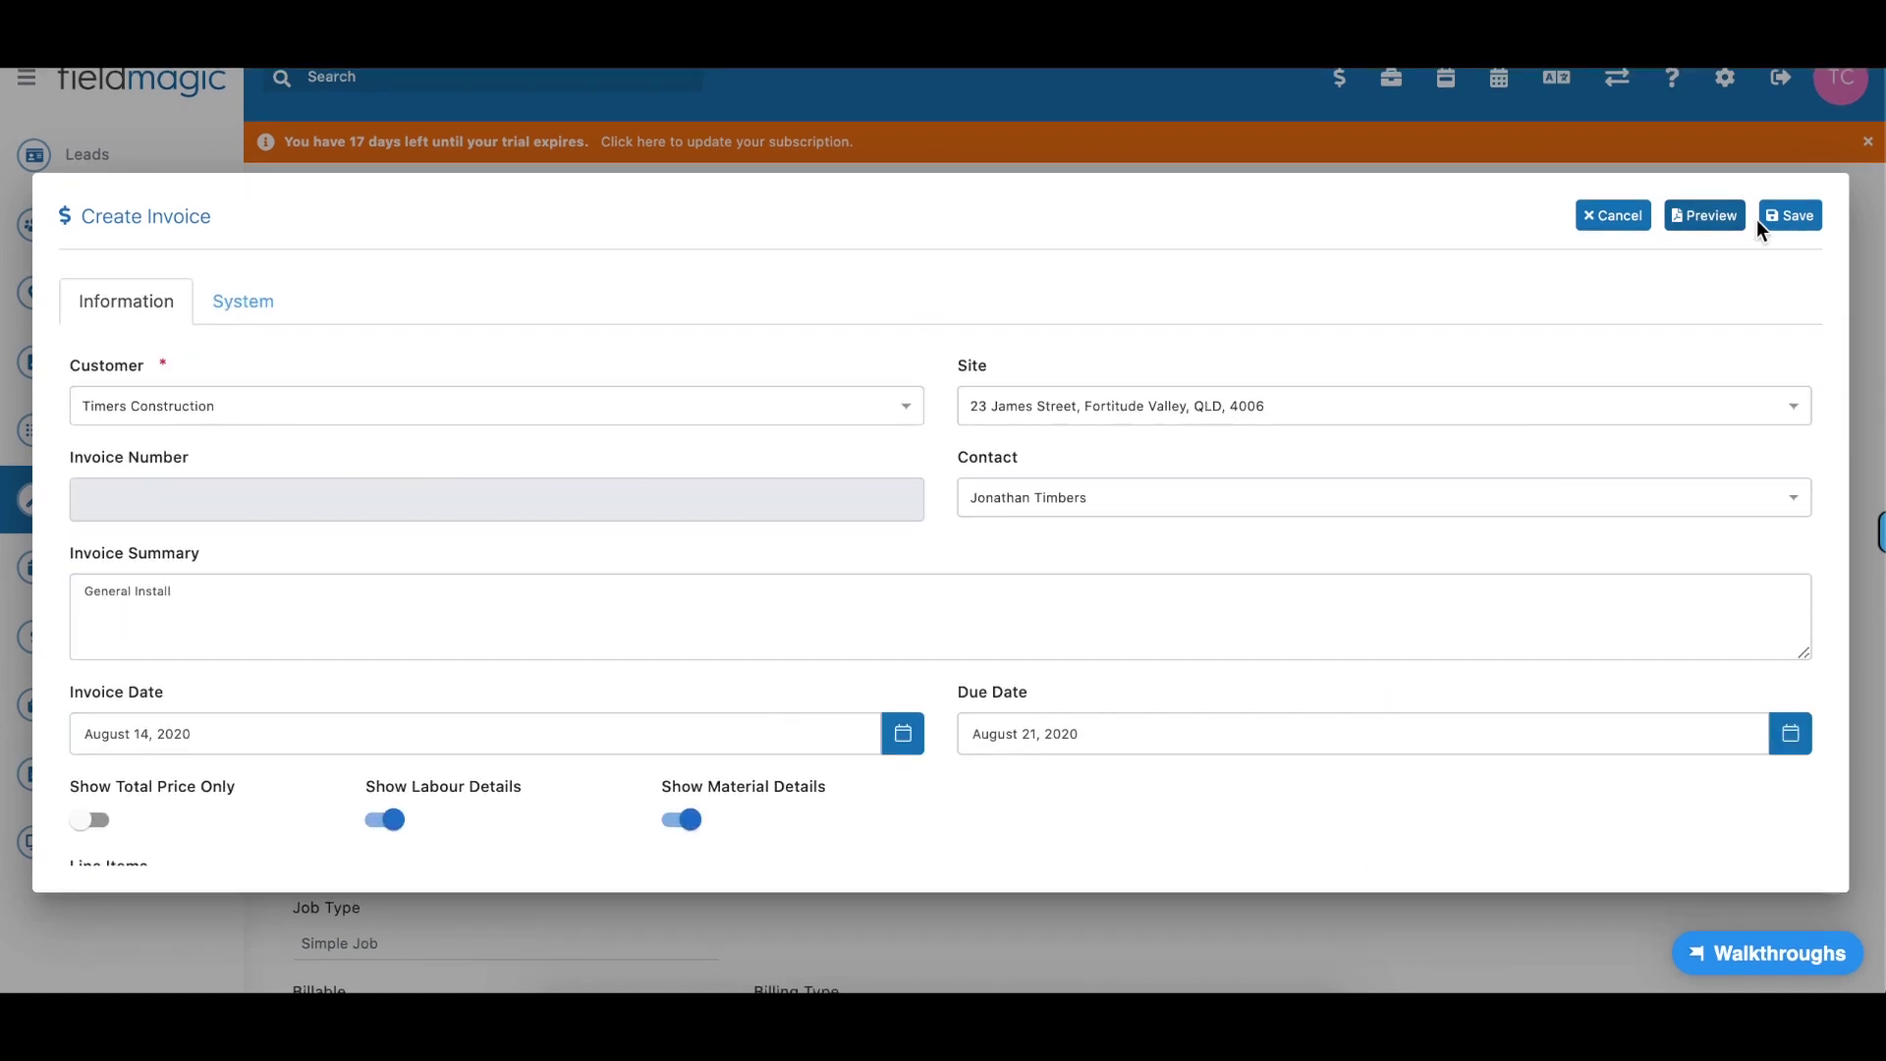
{"action": "left_click", "coordinate": [1788, 220]}
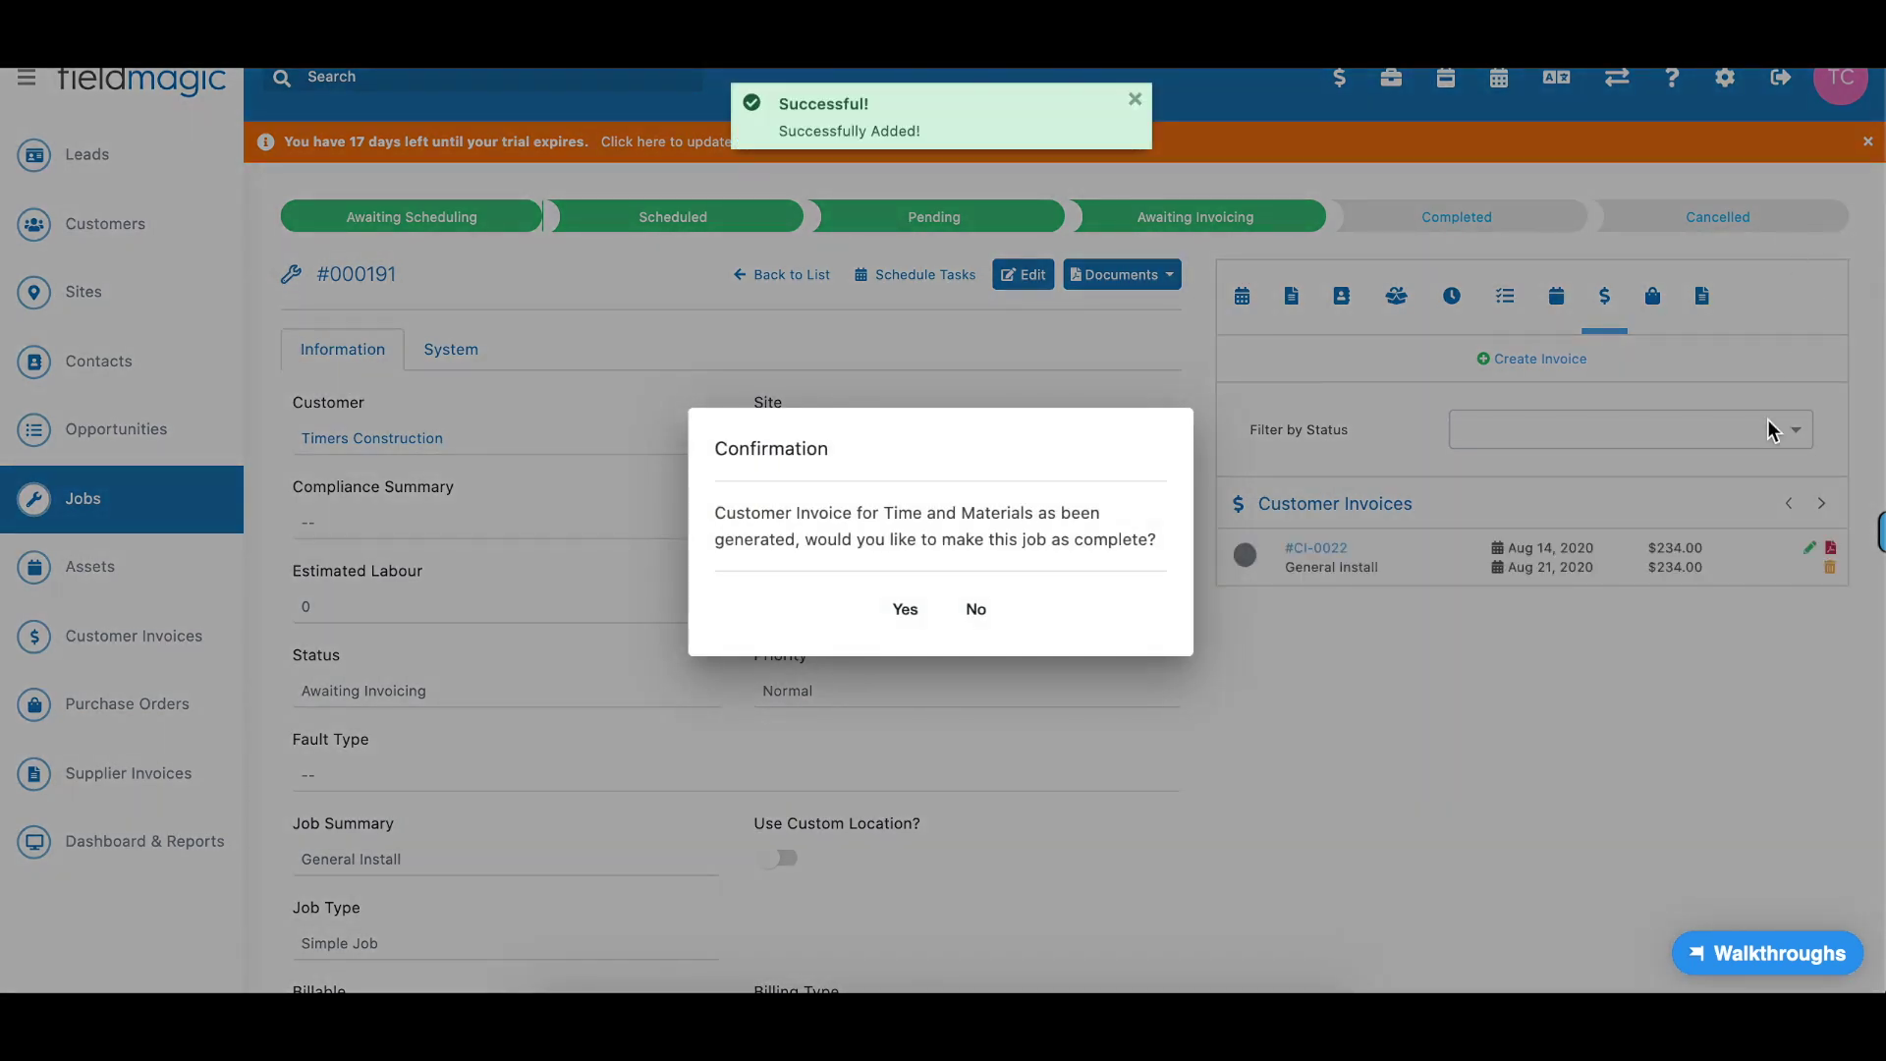
{"action": "left_click", "coordinate": [903, 609]}
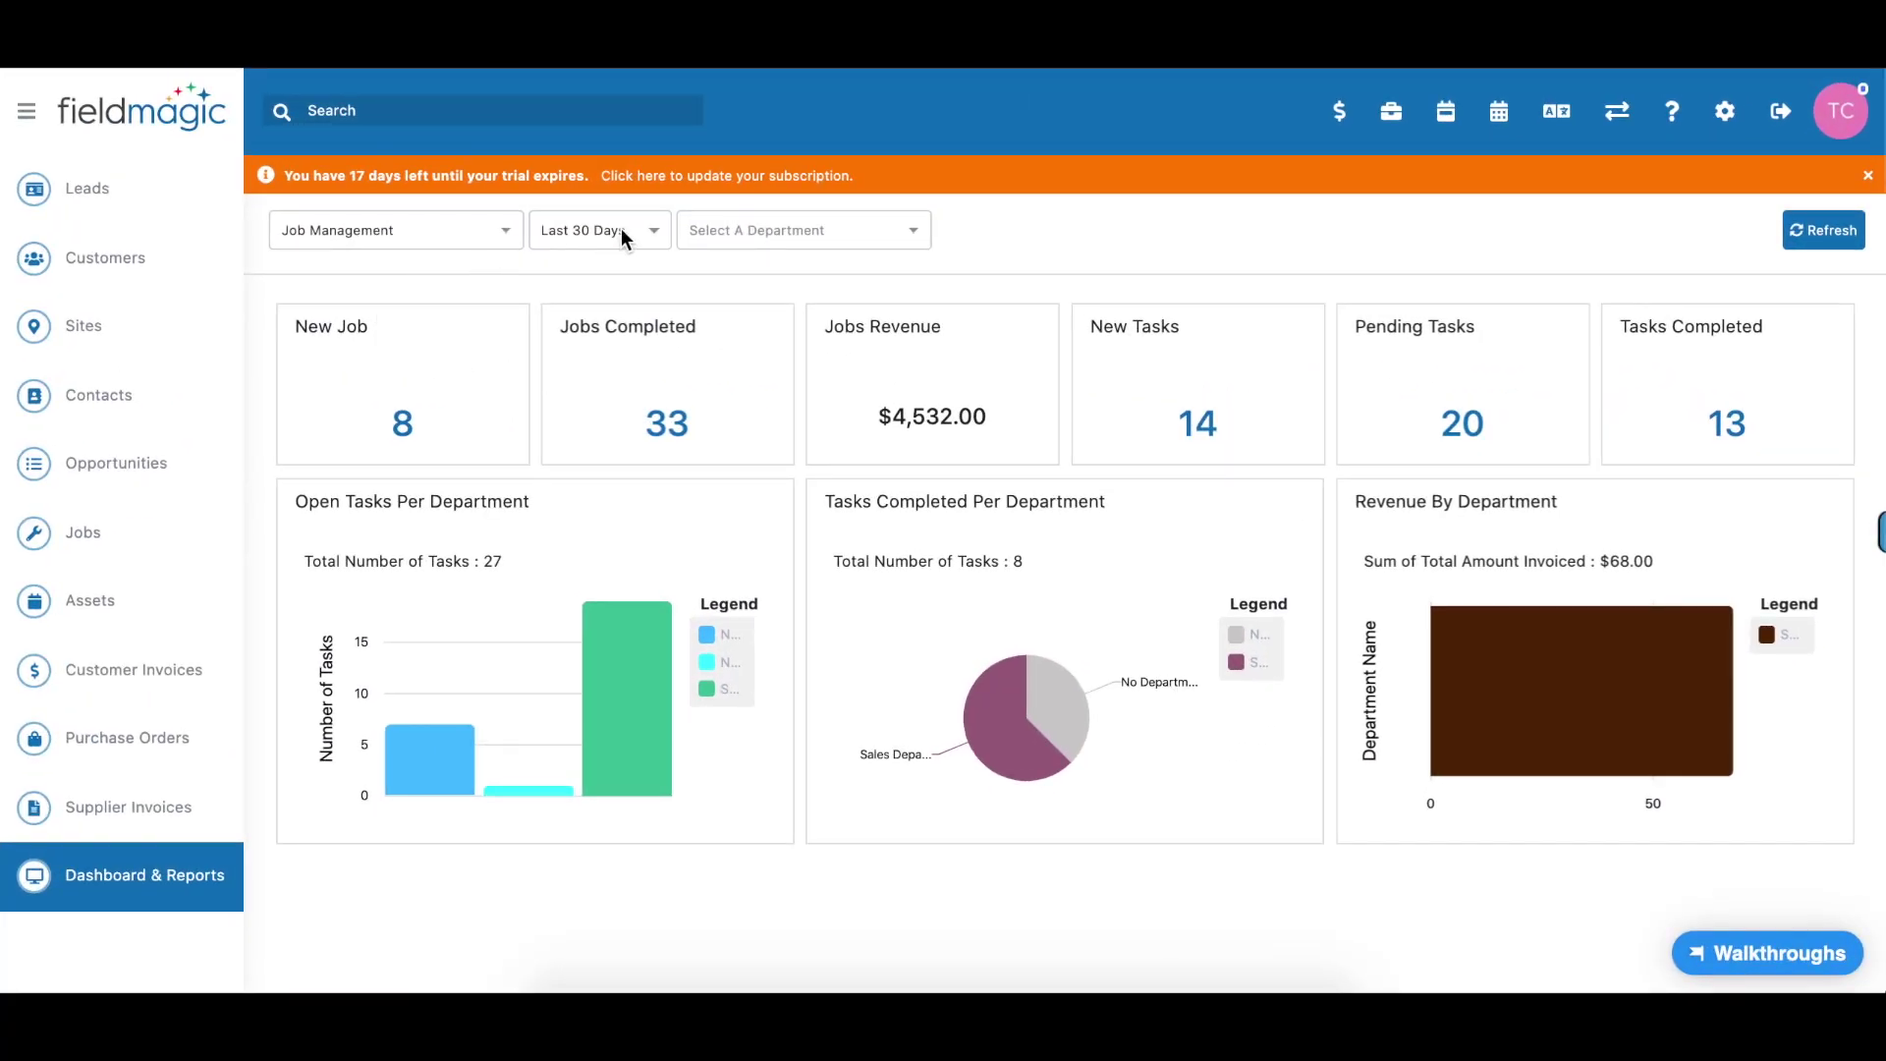
- In Dashboard & Reports, show the Job Management dashboard for Previous Week and switch to the Sales Dashboard
{"action": "left_click", "coordinate": [656, 236]}
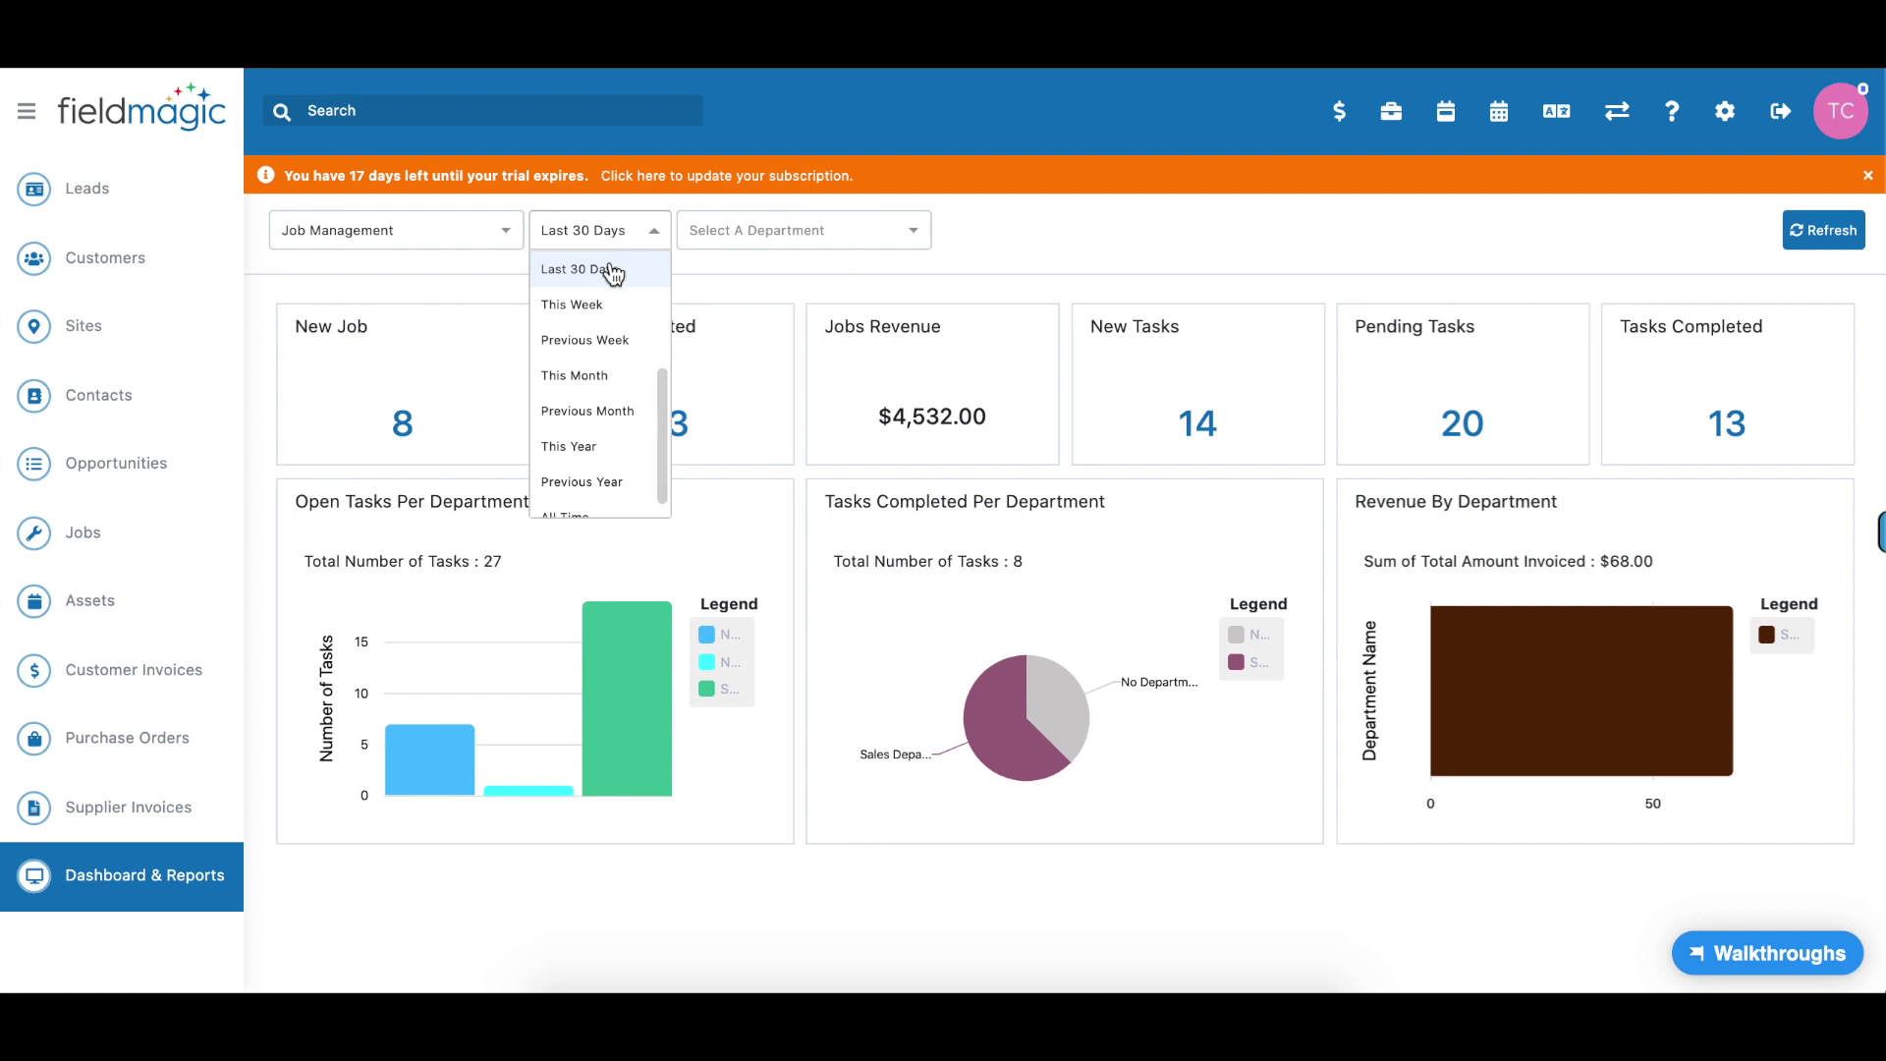
{"action": "left_click", "coordinate": [600, 343]}
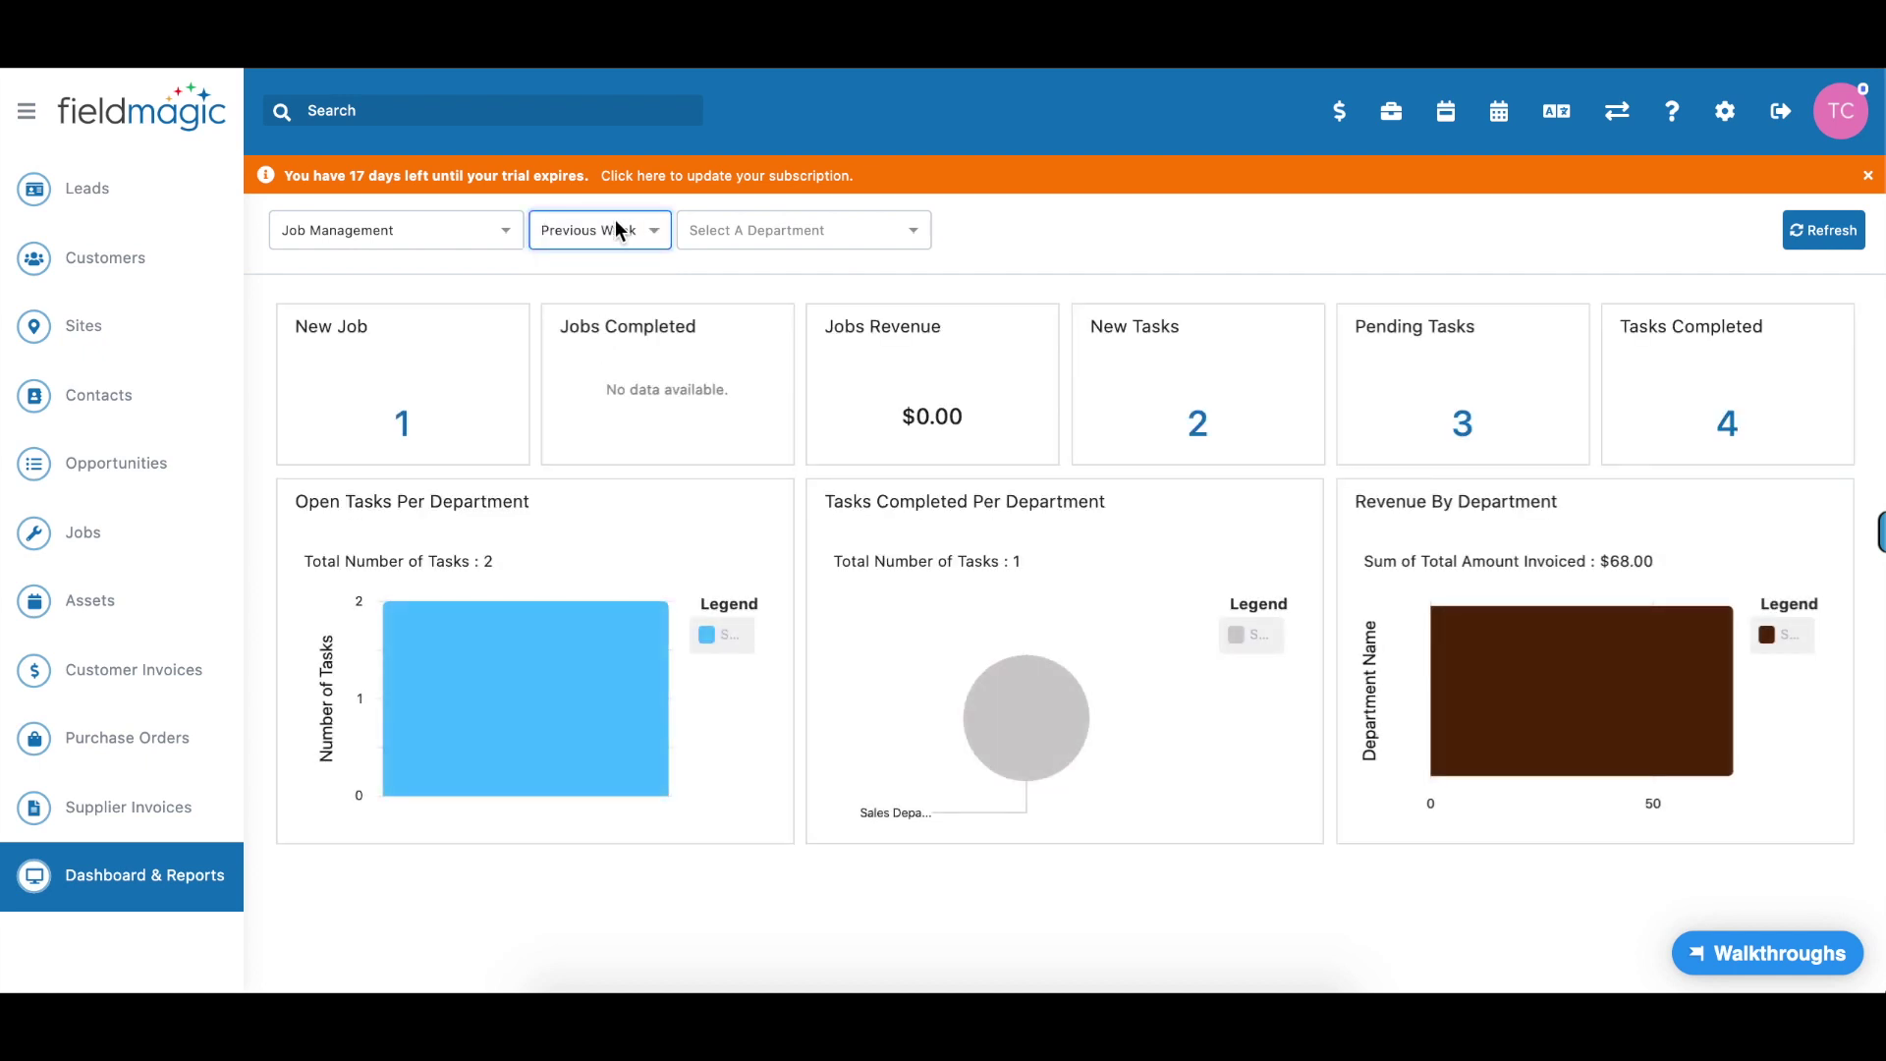
{"action": "left_click", "coordinate": [505, 232]}
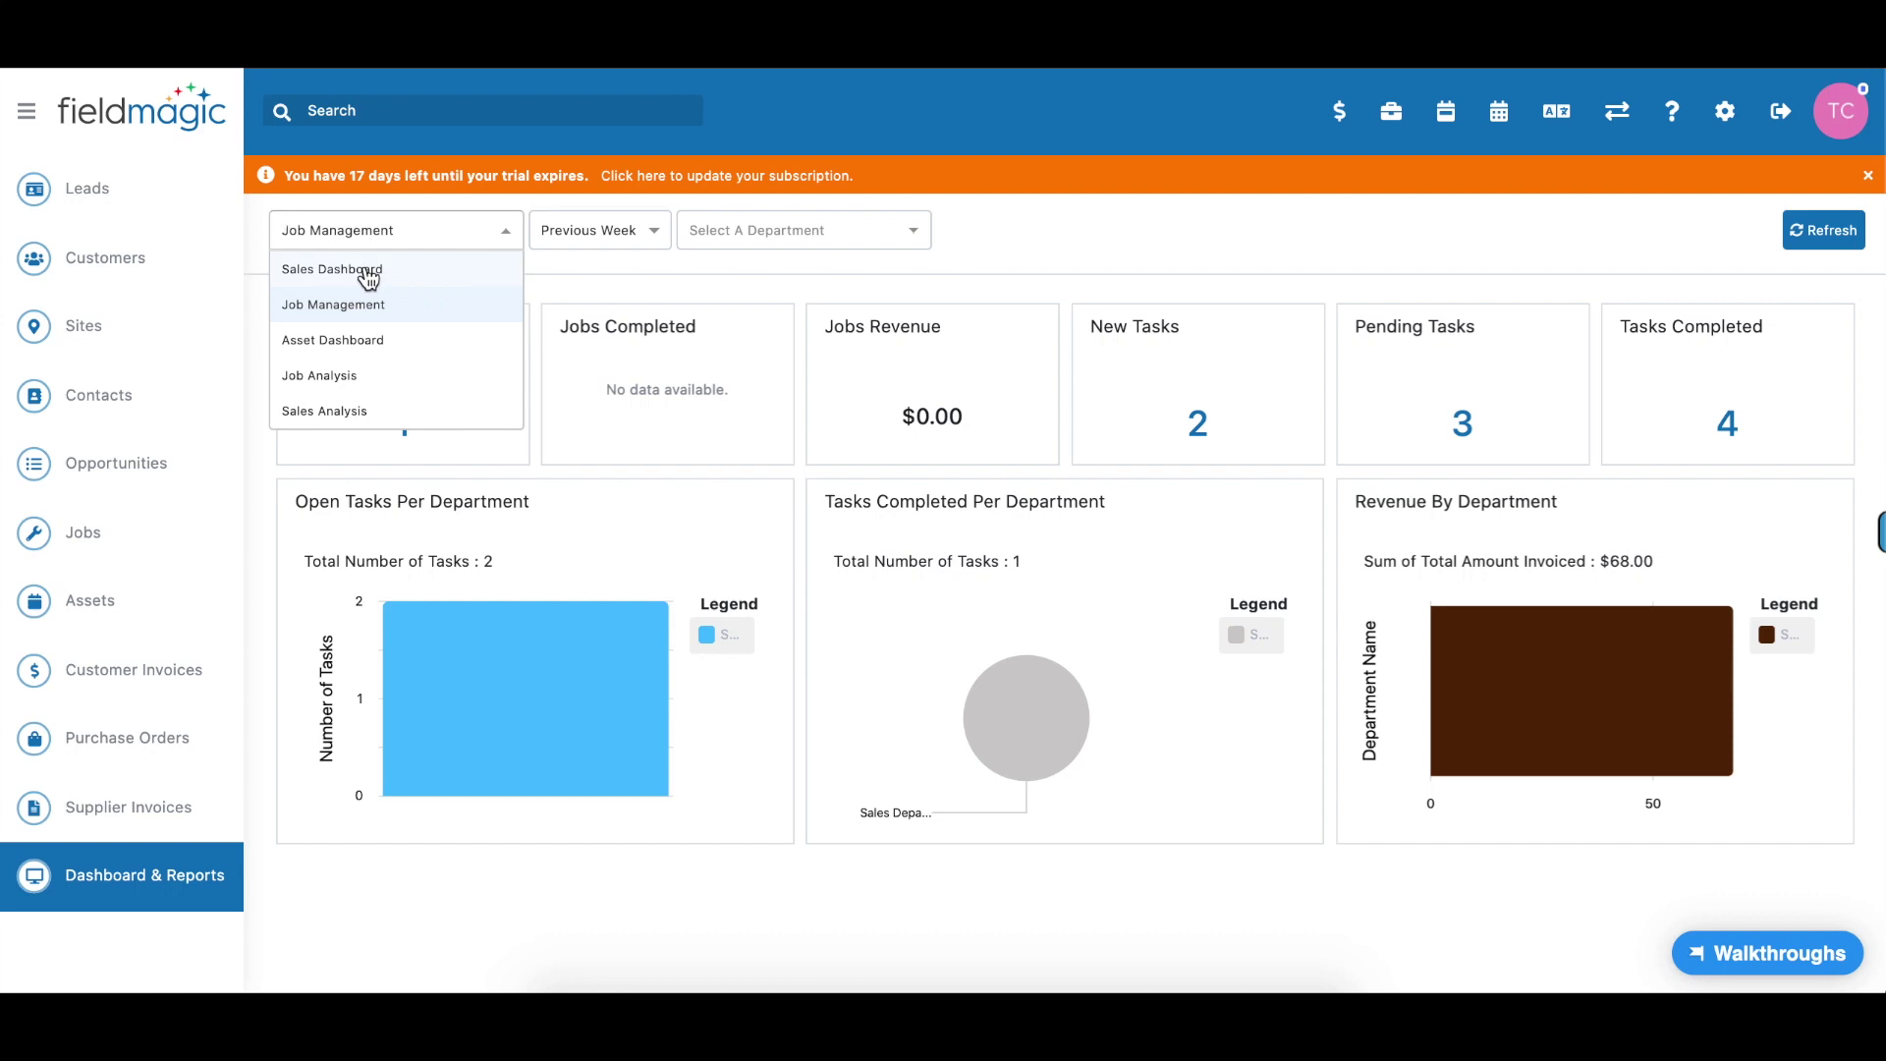
{"action": "left_click", "coordinate": [369, 273]}
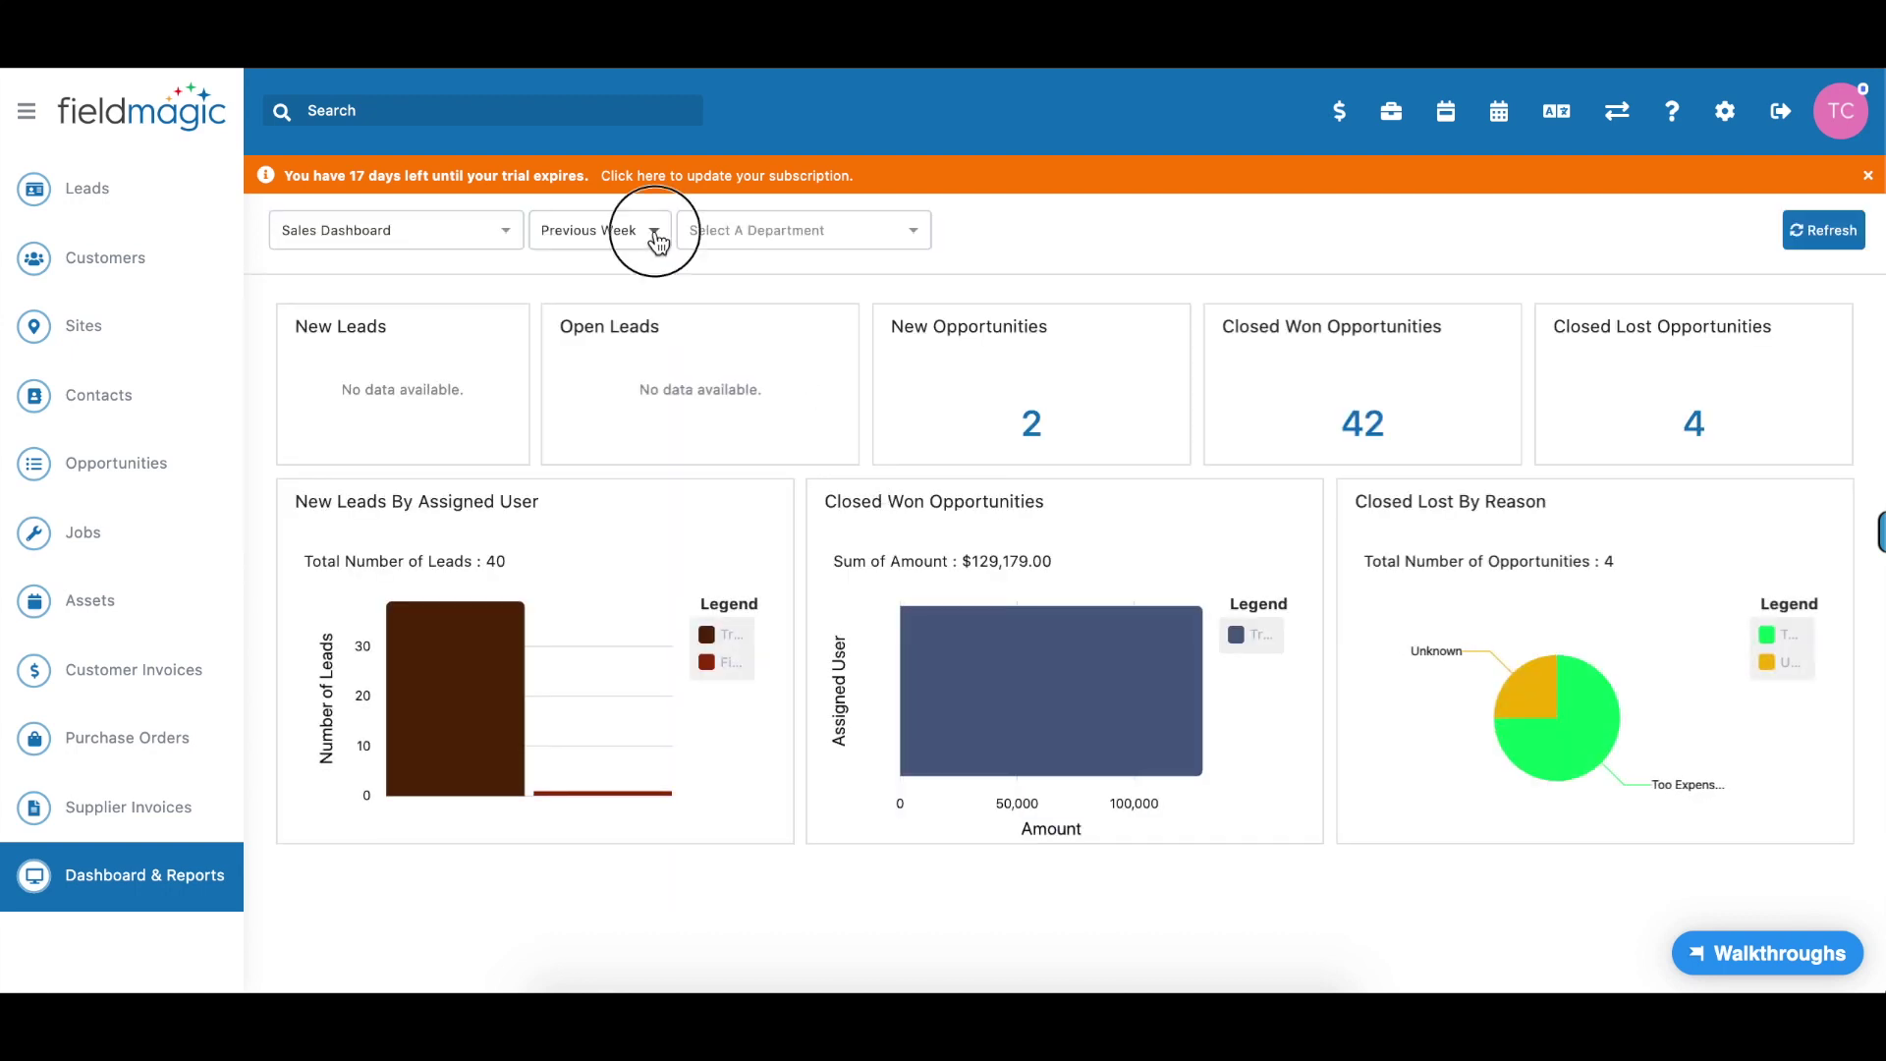
- Filter the Sales Dashboard to This Year and the Sales Department
{"action": "left_click", "coordinate": [656, 236]}
{"action": "left_click", "coordinate": [609, 424]}
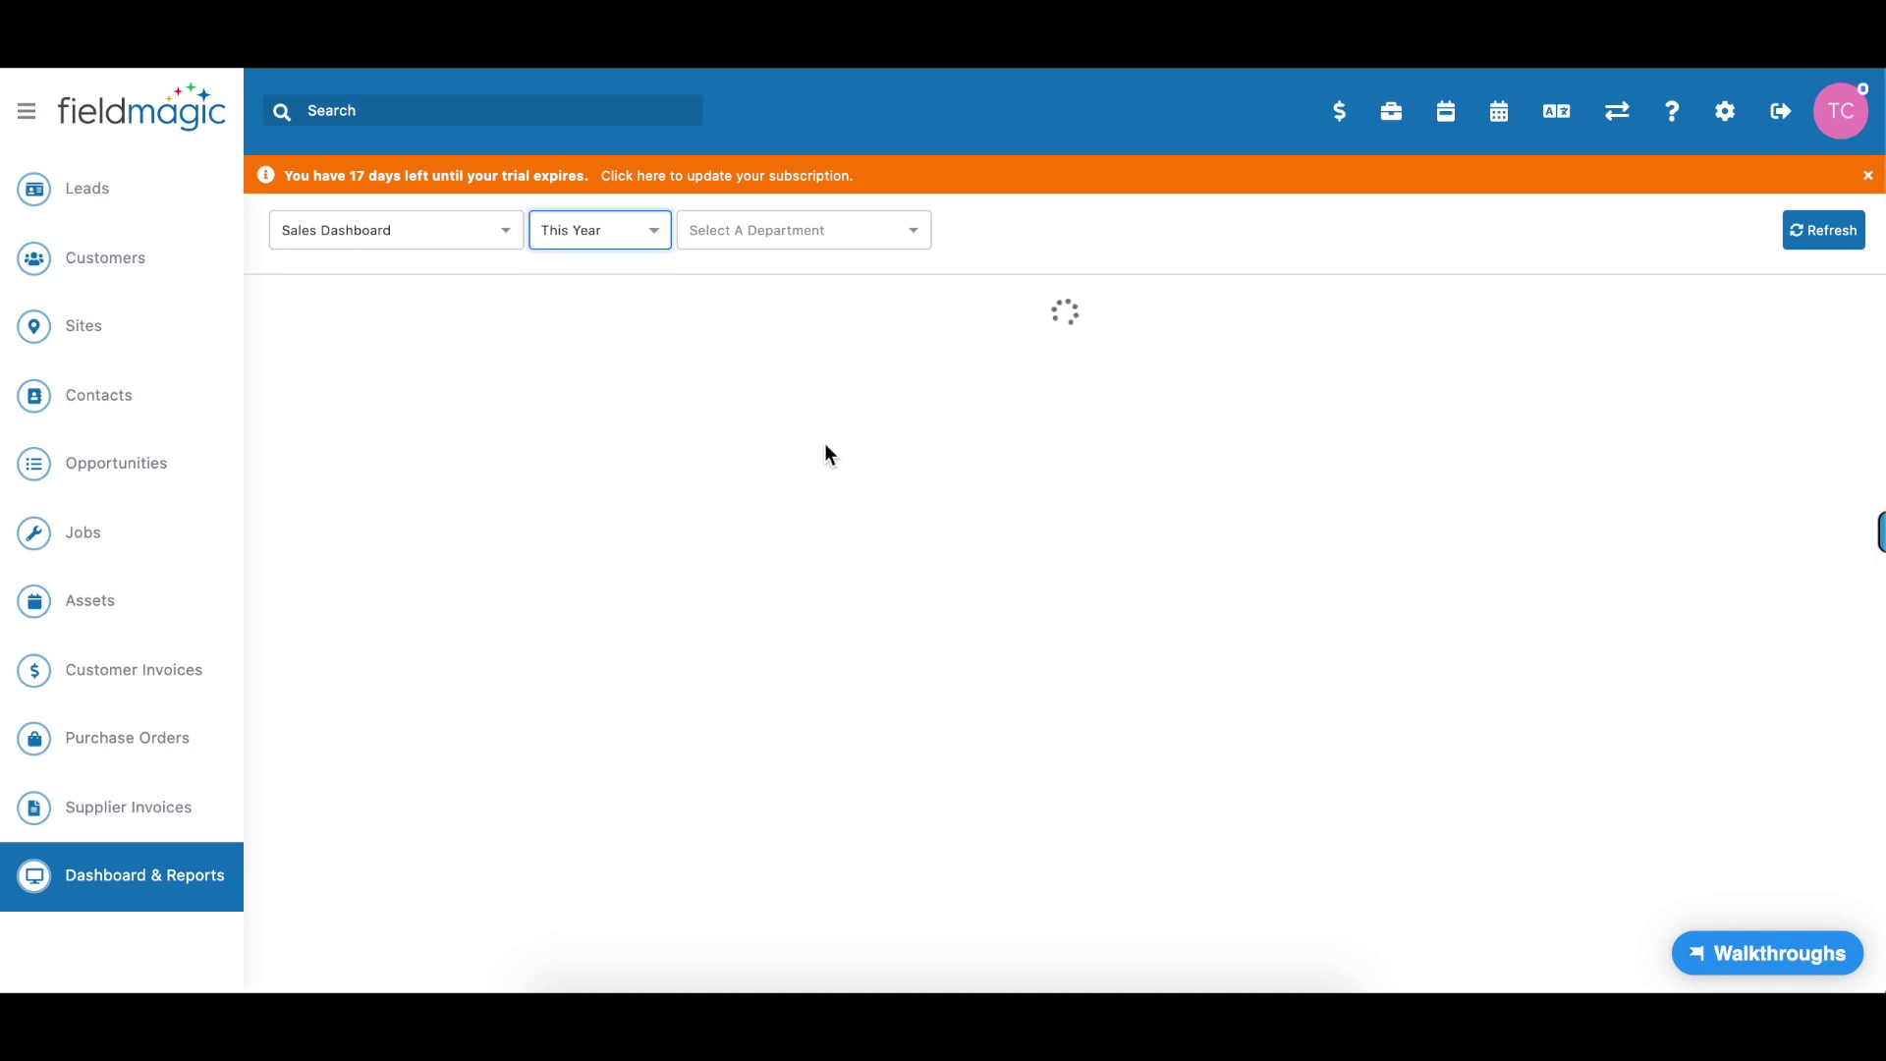
{"action": "left_click", "coordinate": [913, 241]}
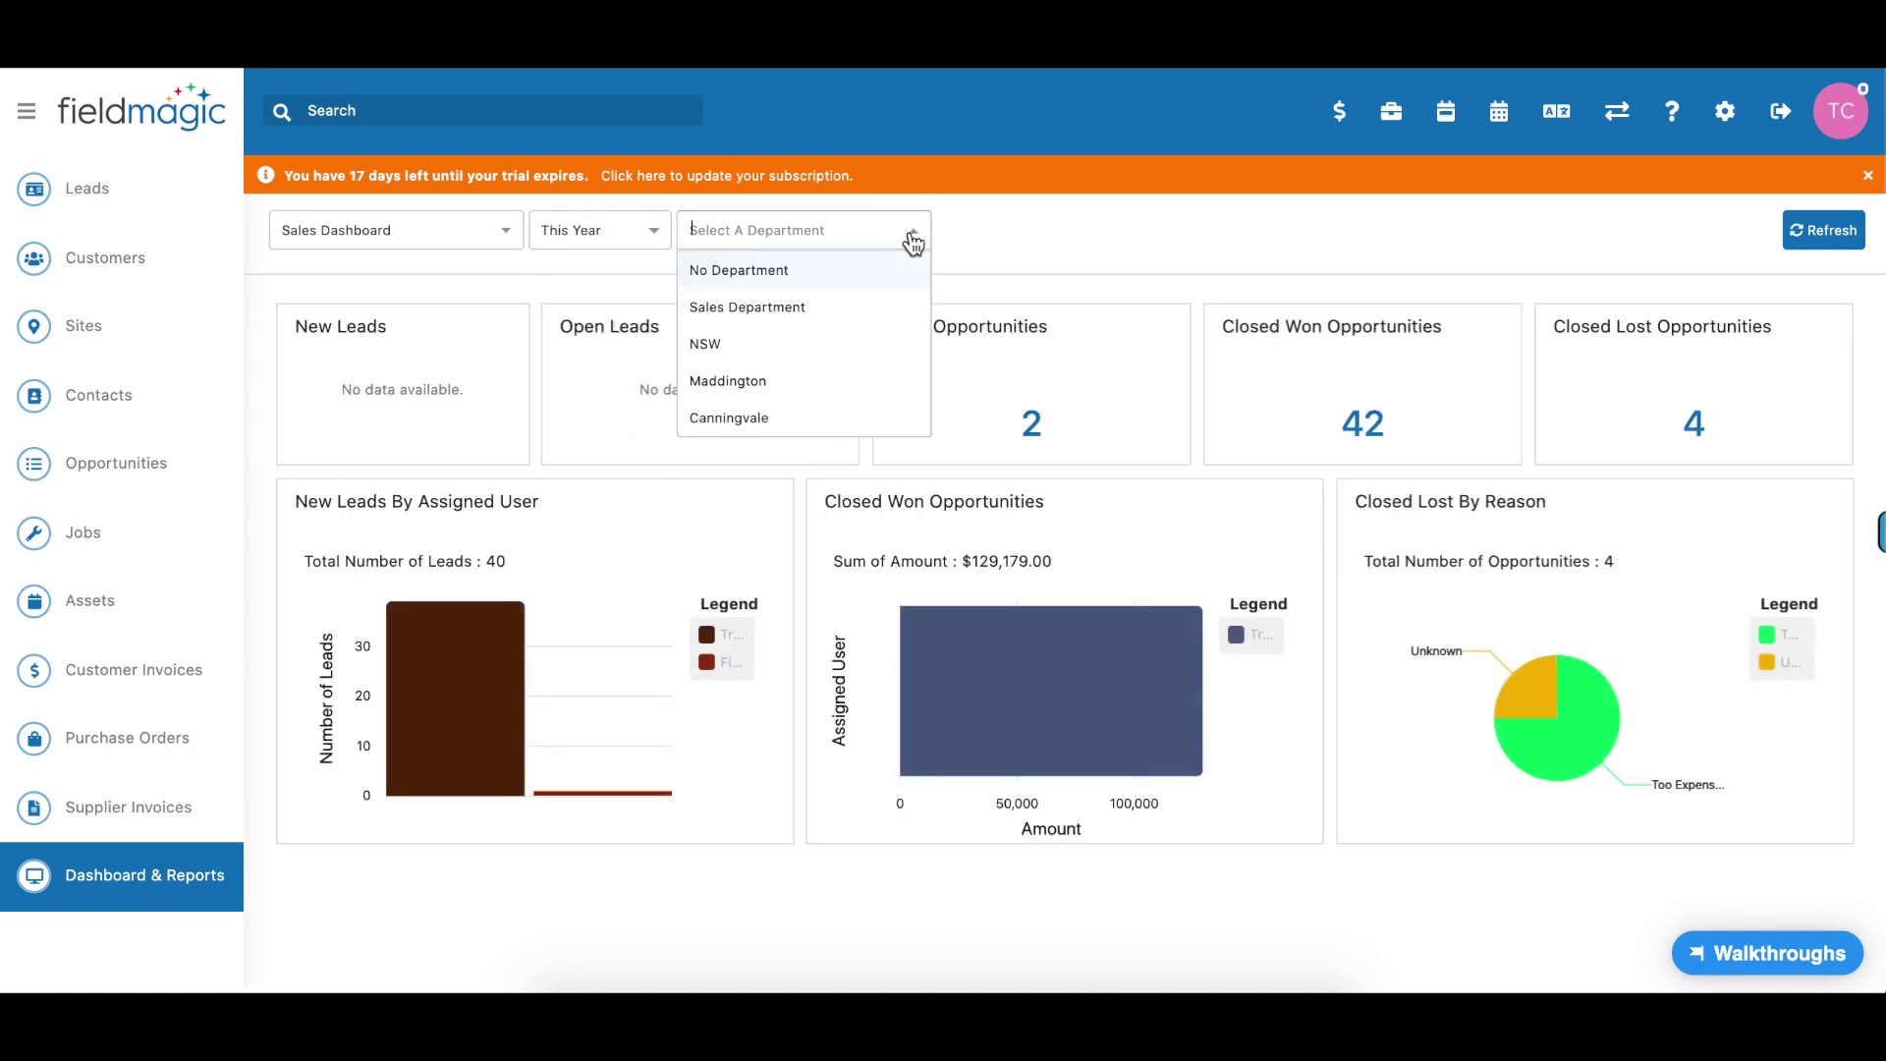
{"action": "left_click", "coordinate": [746, 310]}
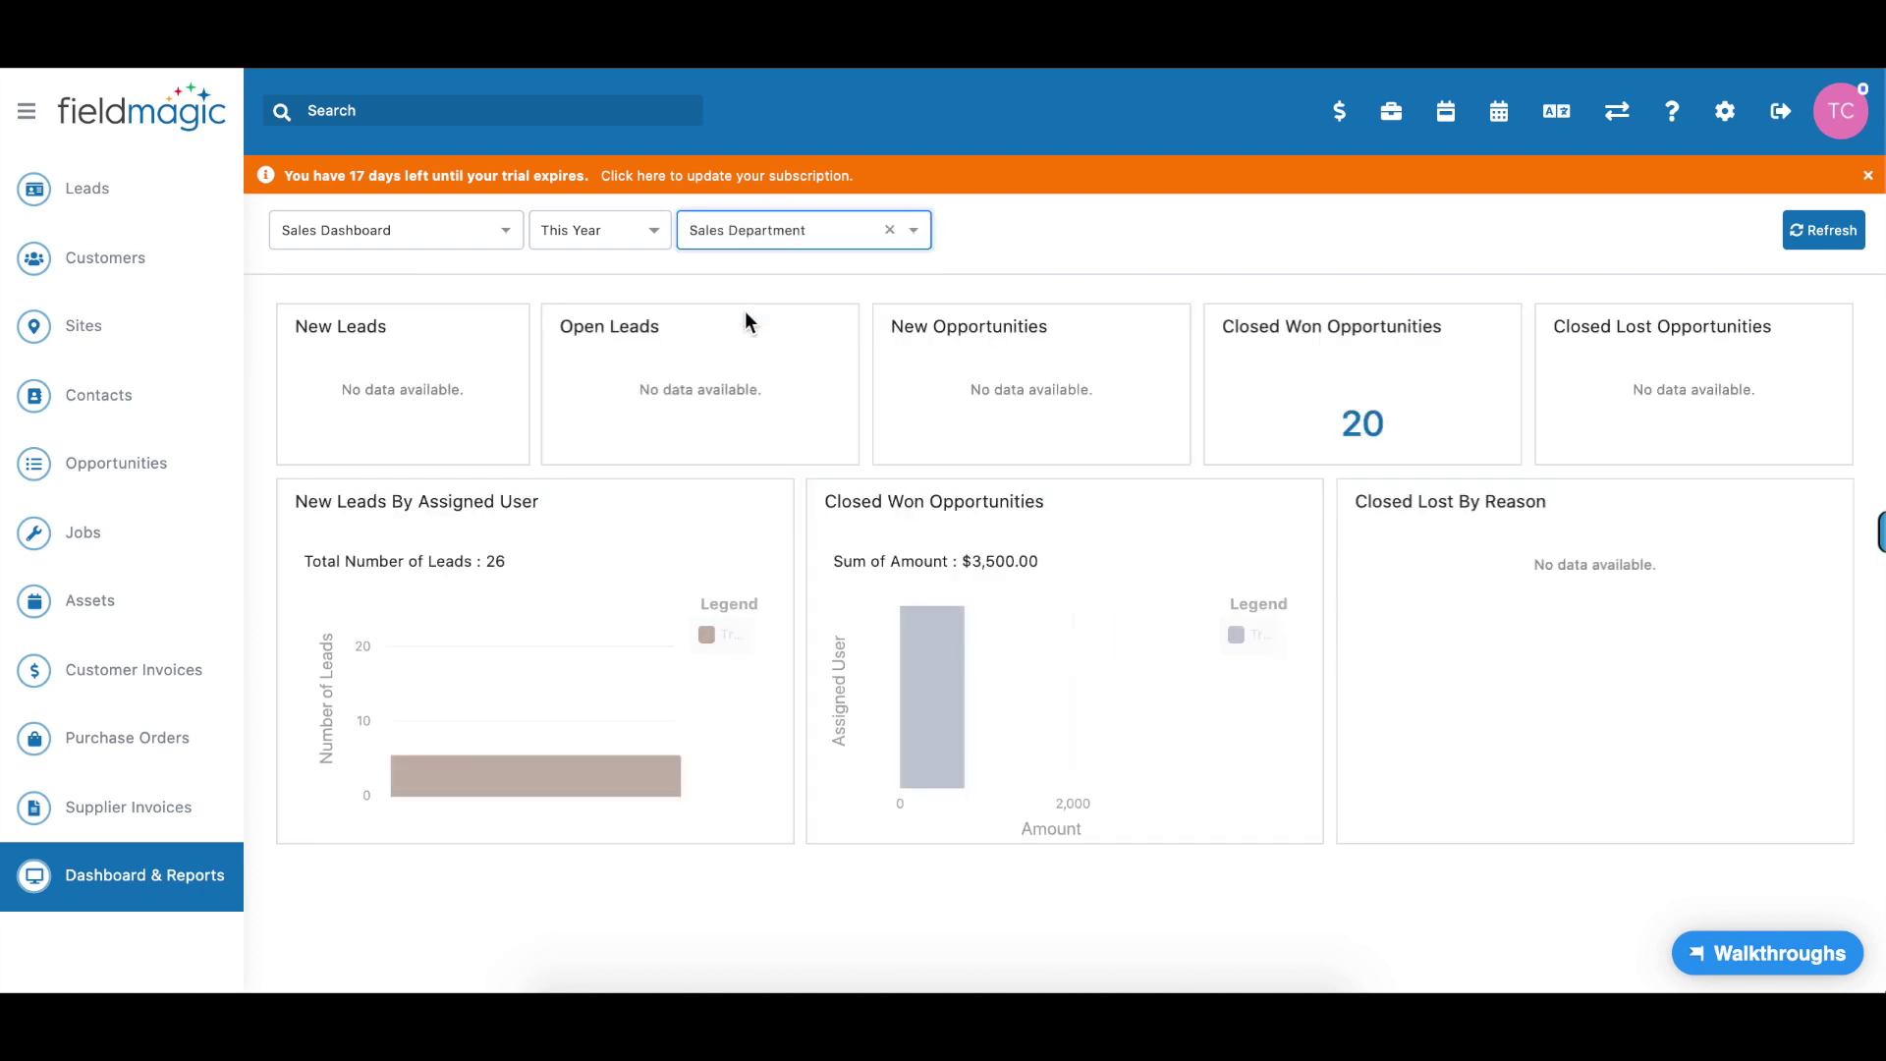
- Switch the displayed dashboard to the Asset Dashboard
{"action": "left_click", "coordinate": [511, 236]}
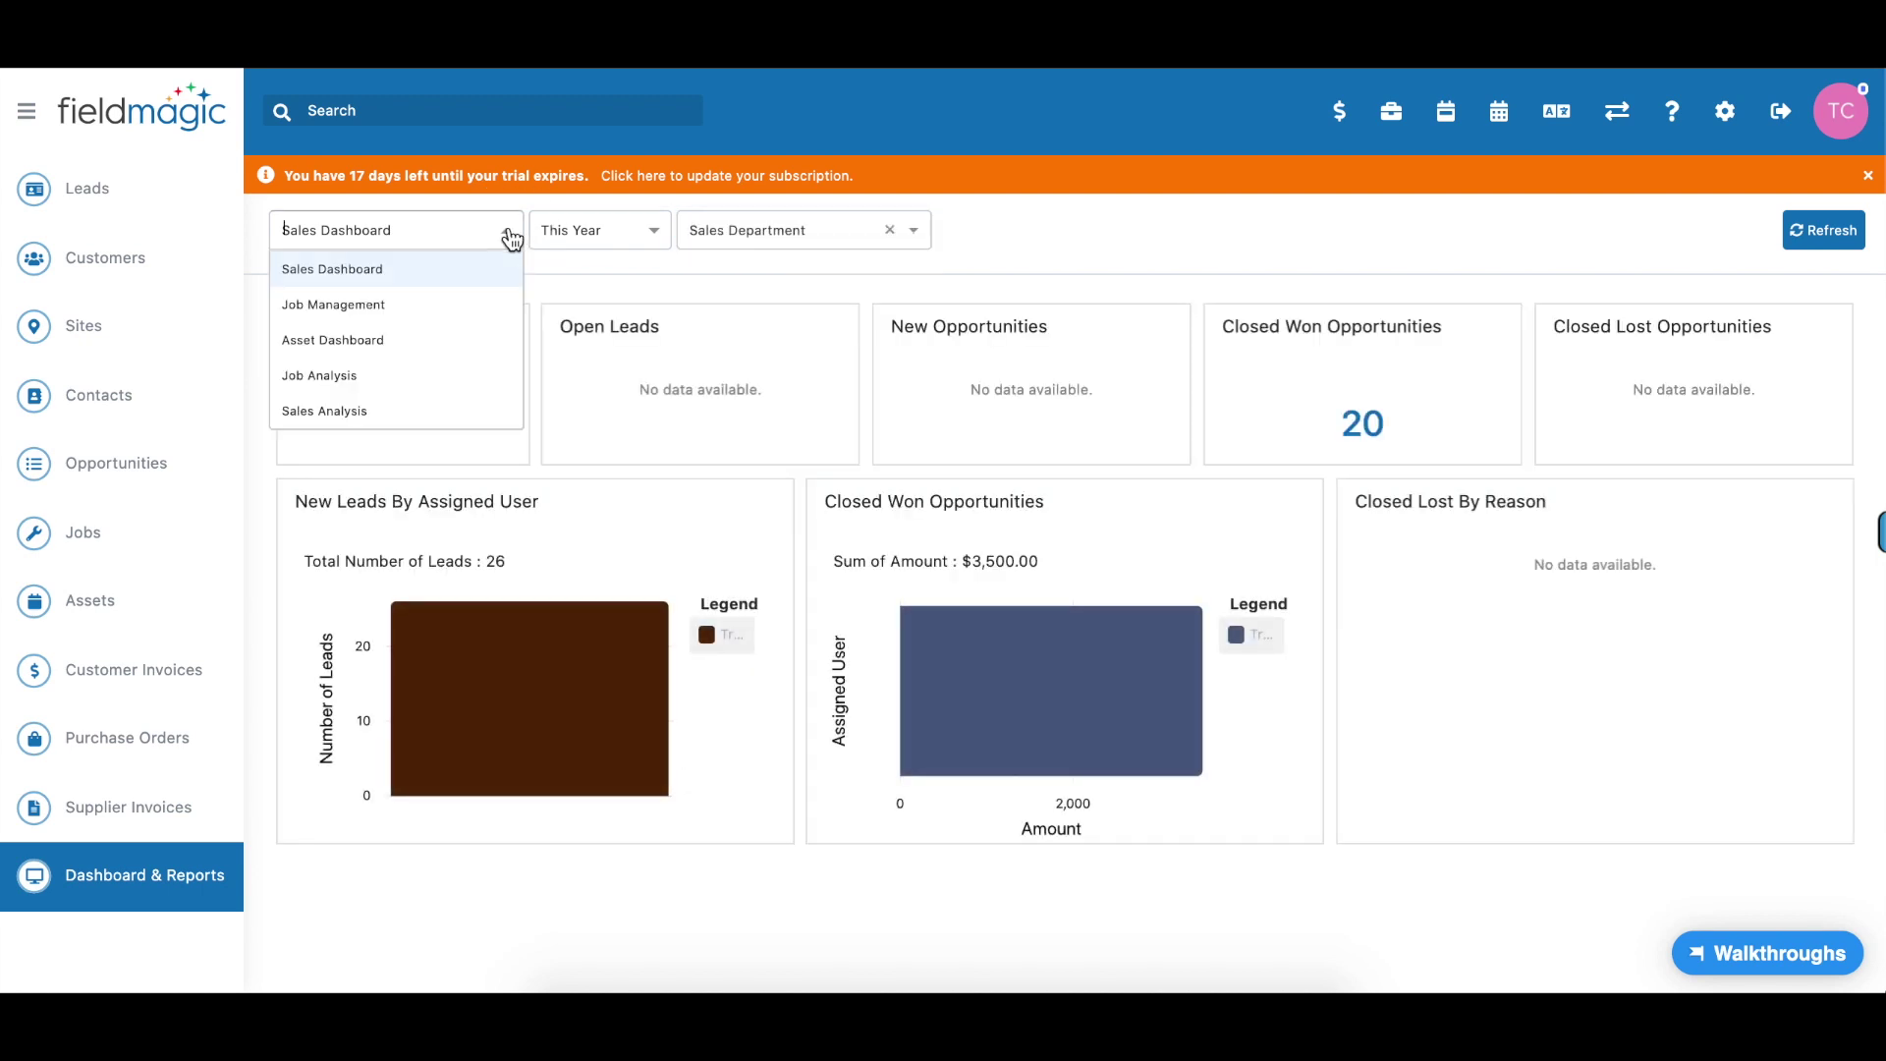
{"action": "left_click", "coordinate": [385, 344]}
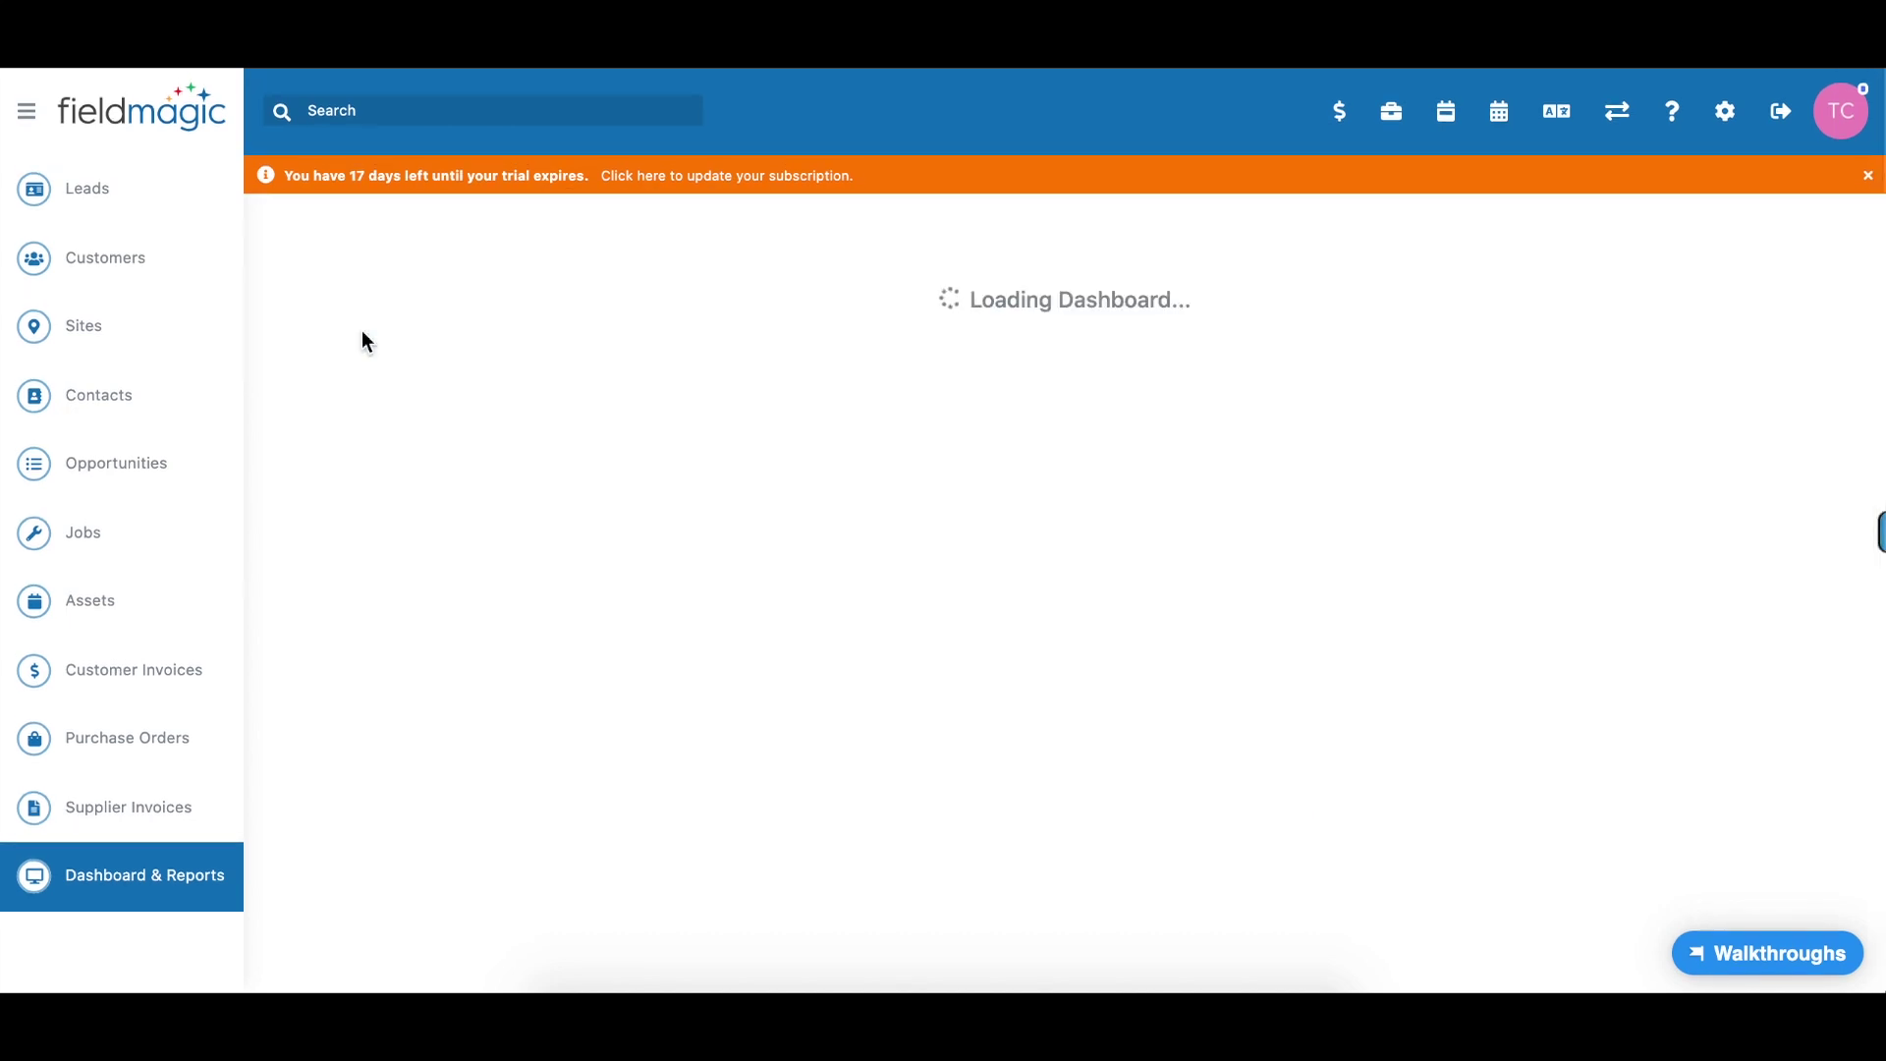